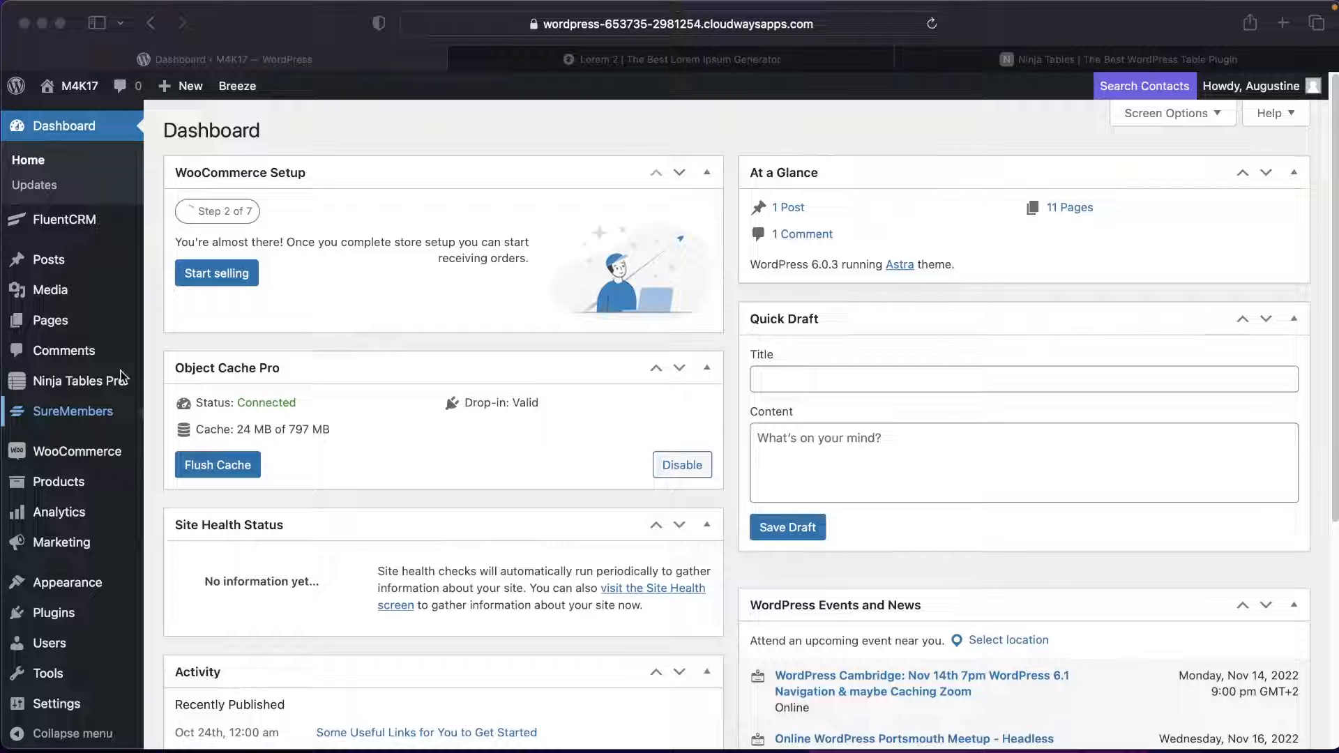
Open the Ninja Tables list of all tables and start adding a new table.
mouse_move(98, 383)
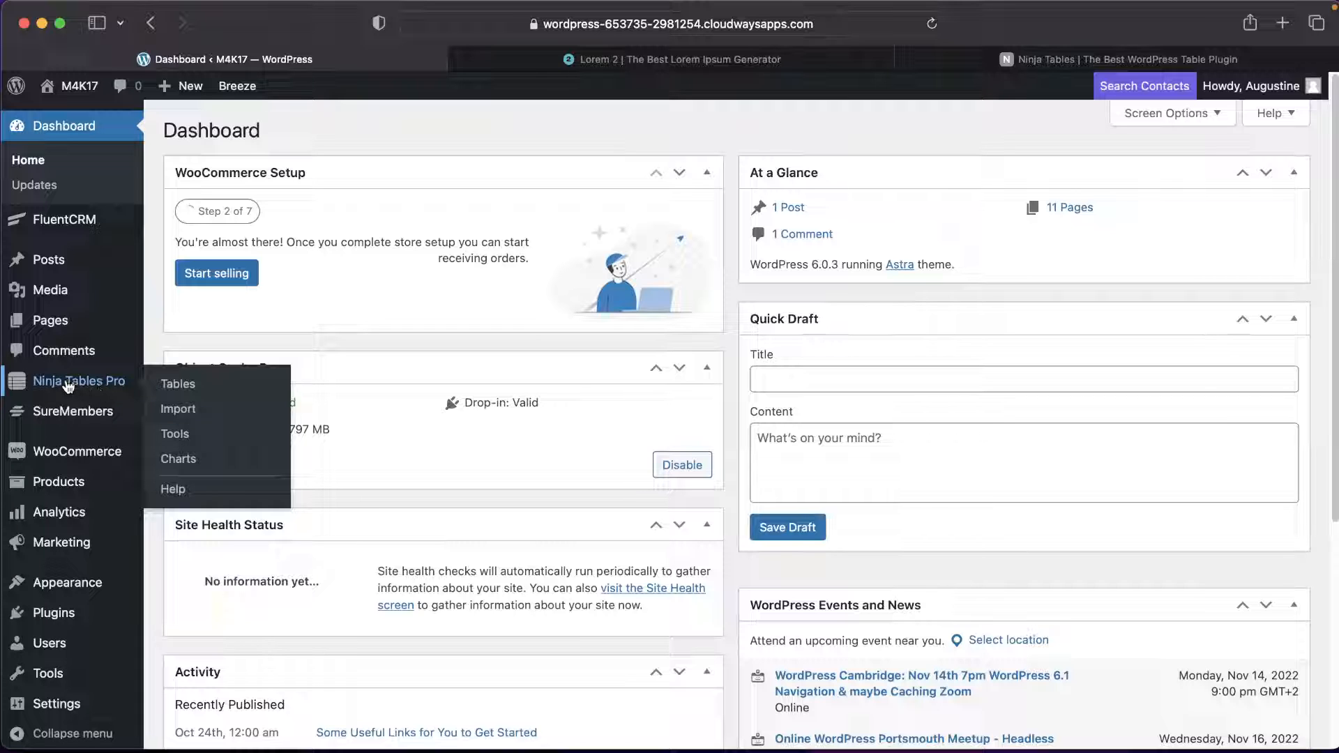
click(183, 386)
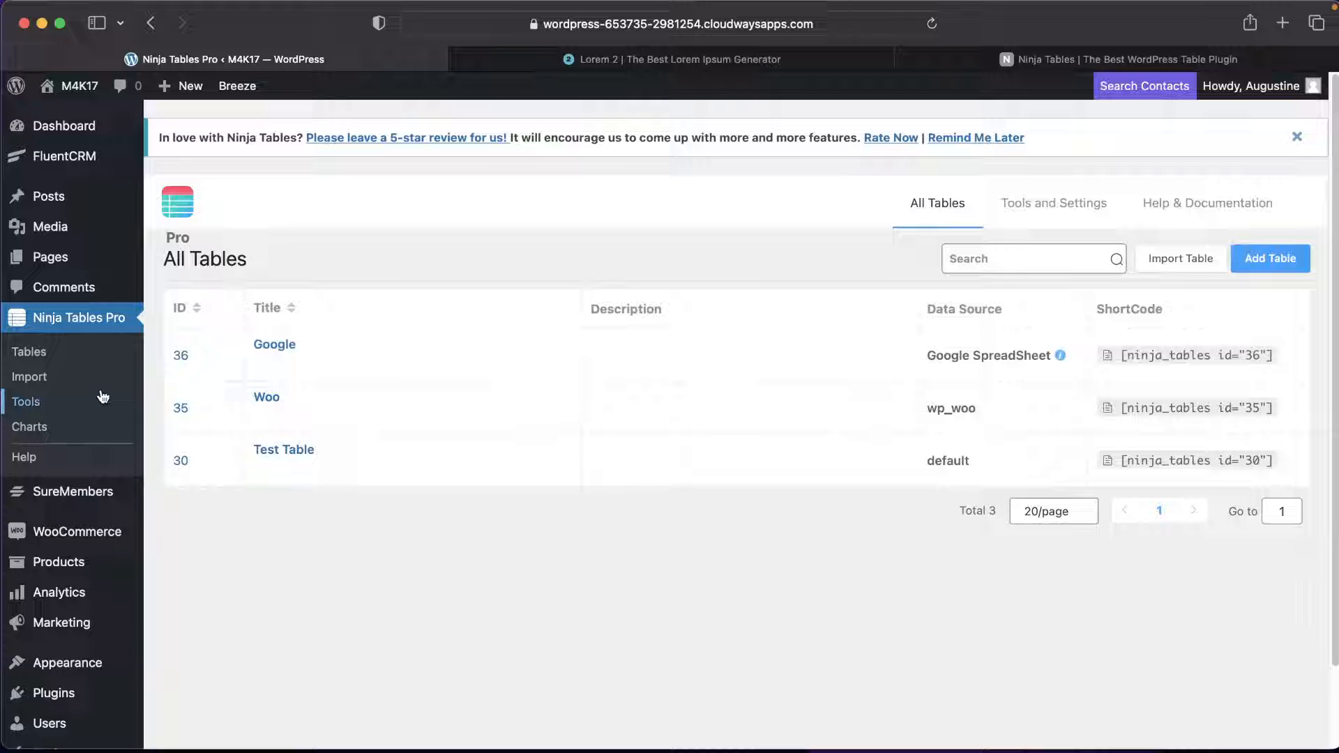
scroll(114, 390, down, 2)
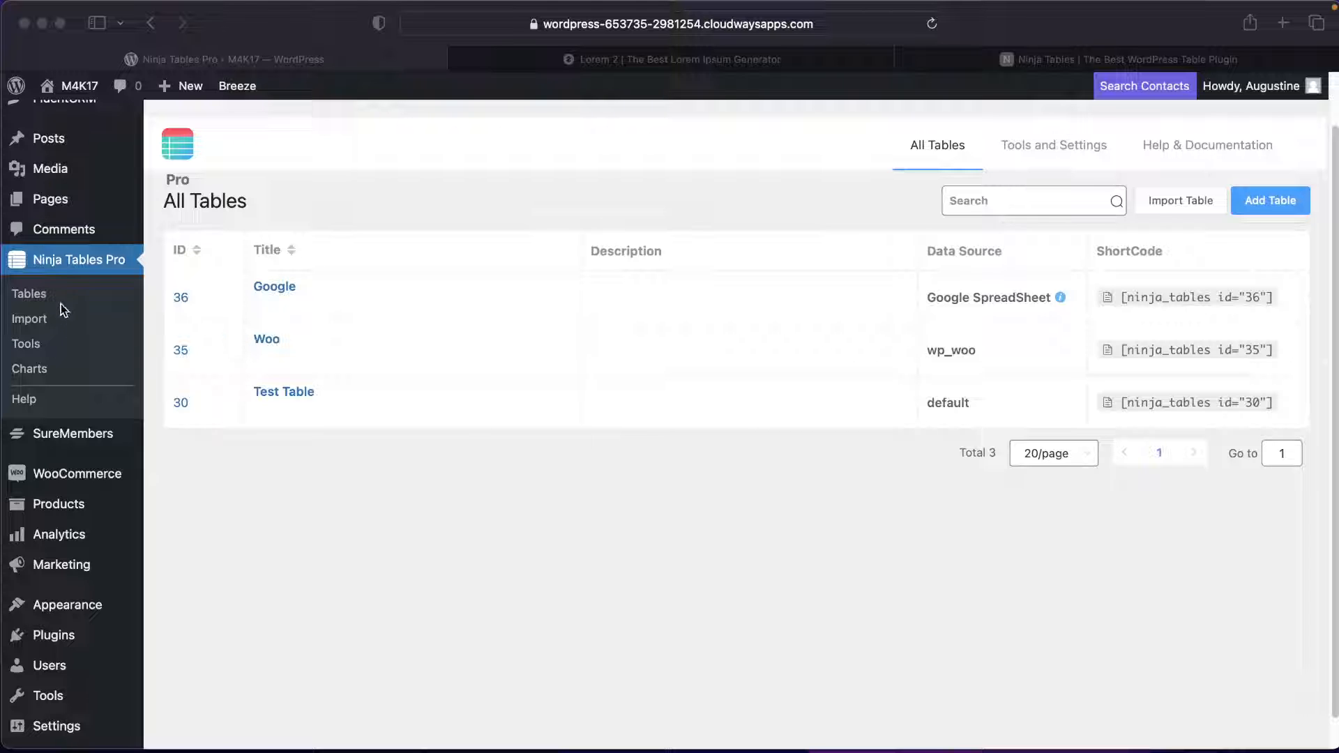
click(46, 292)
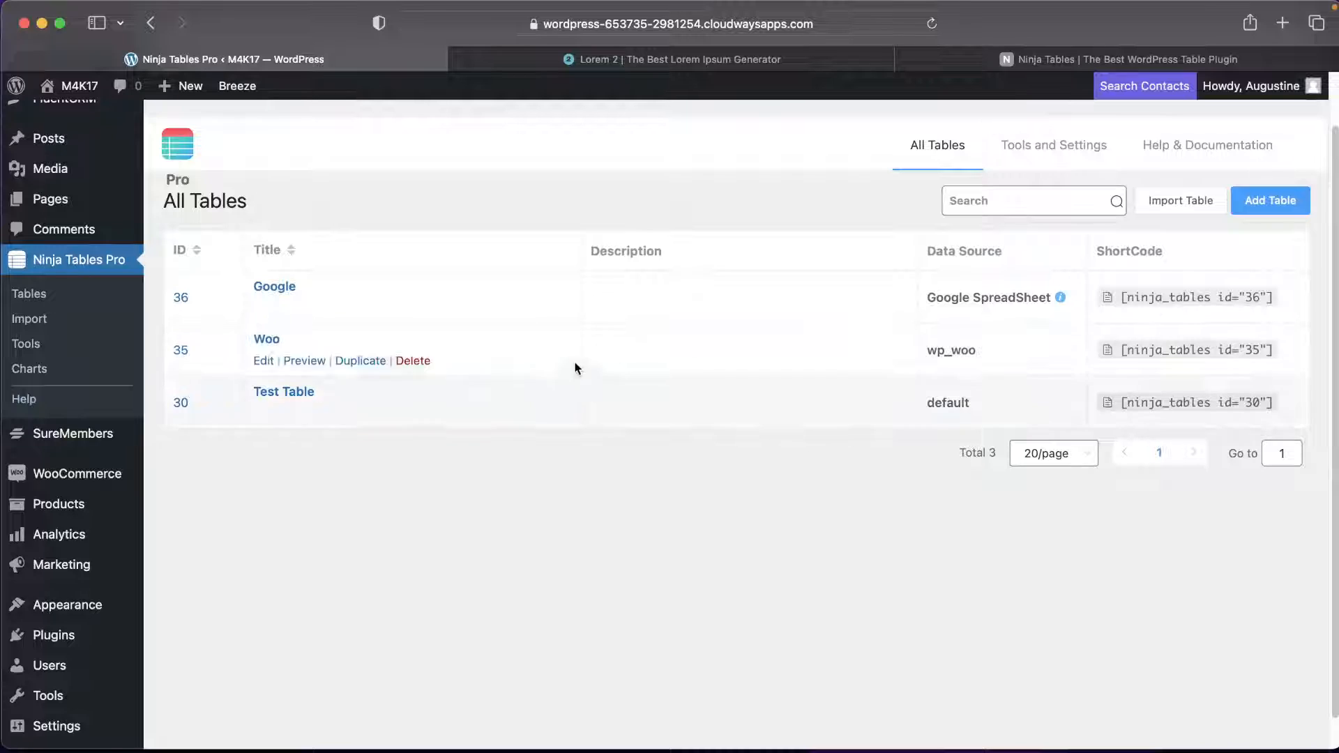
click(1279, 202)
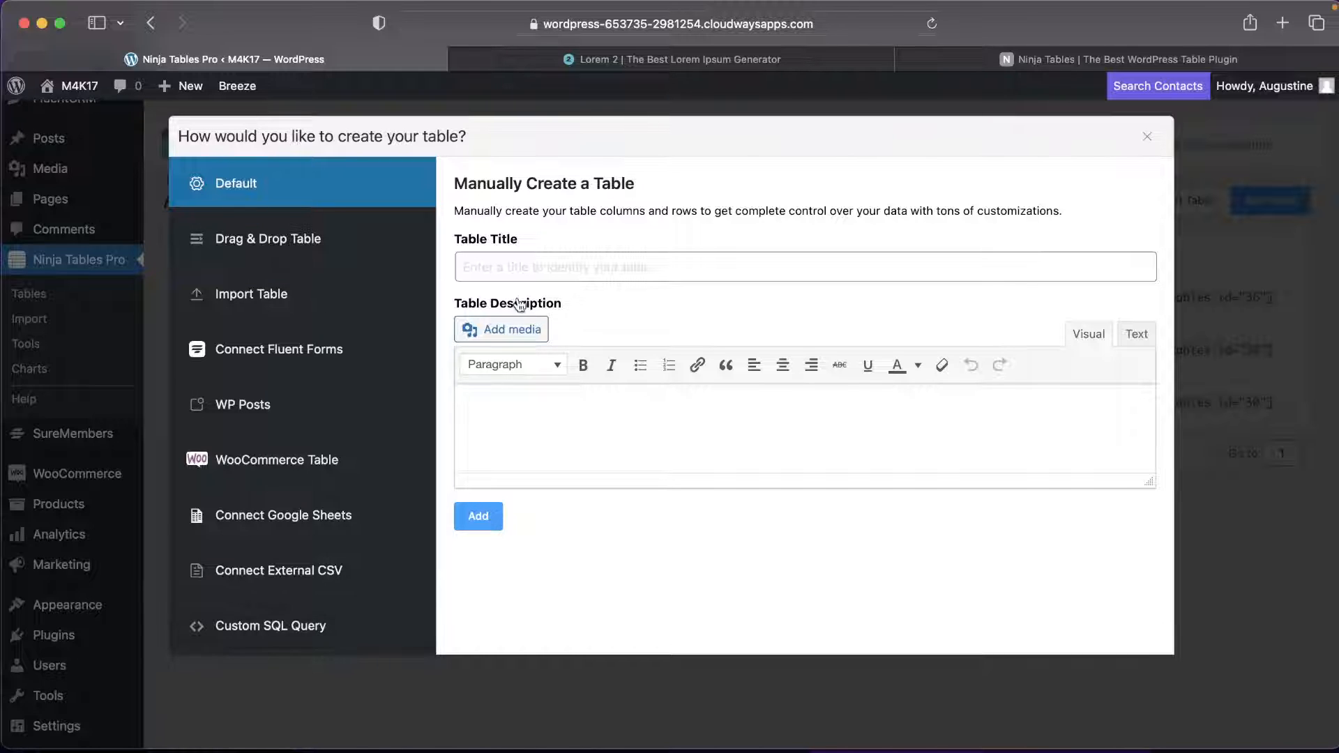
click(523, 265)
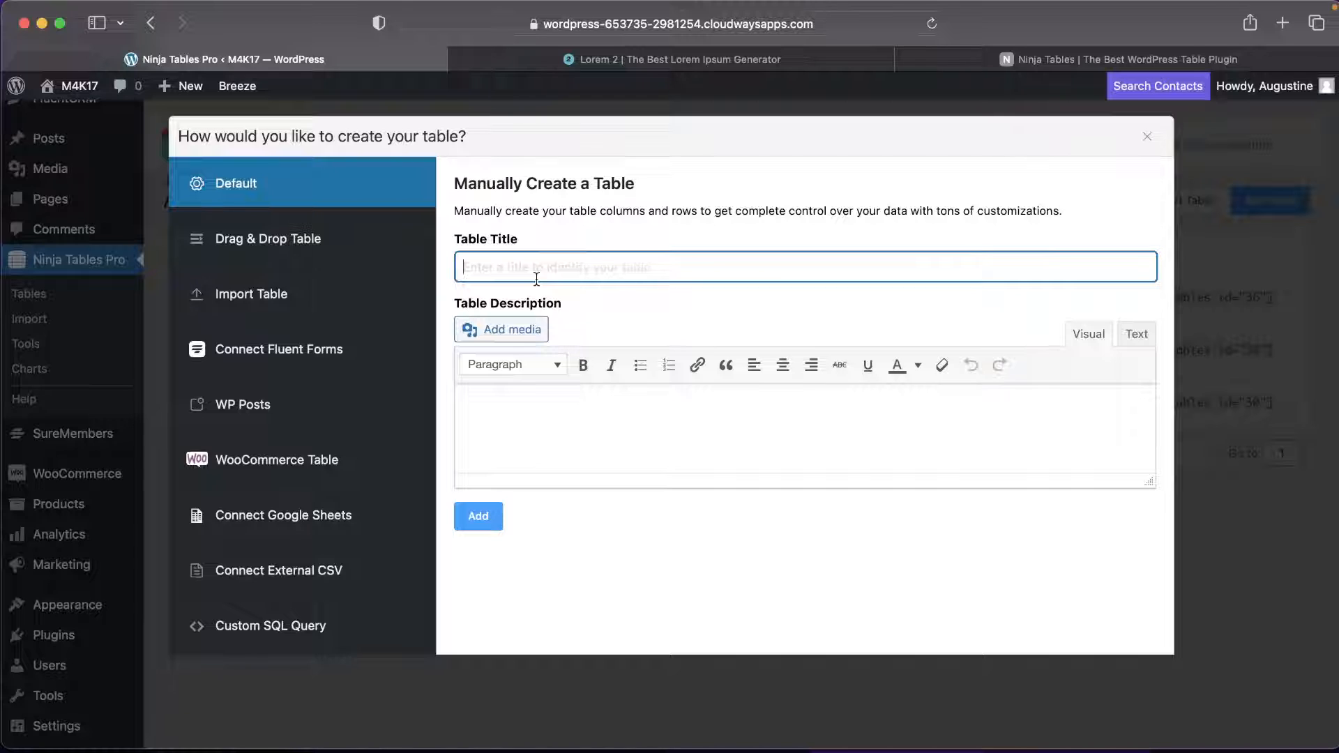
text(Rev)
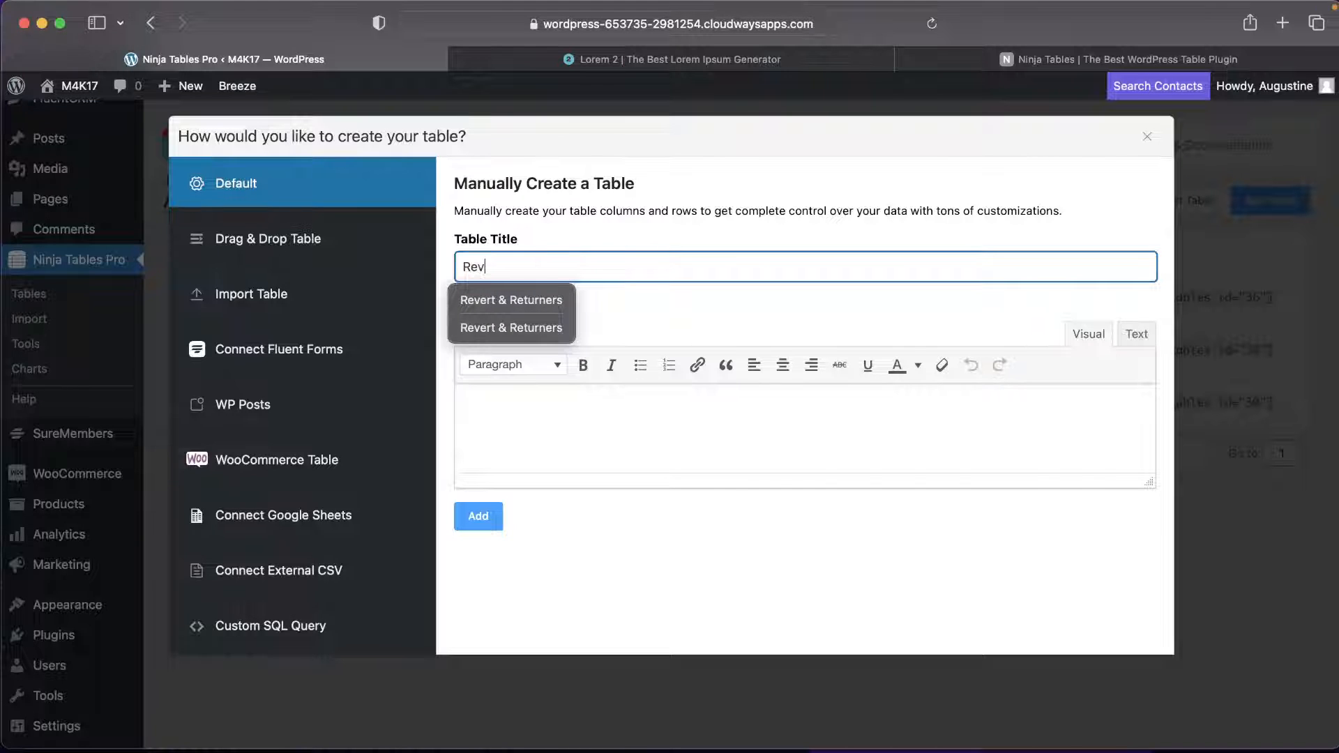
text(ce)
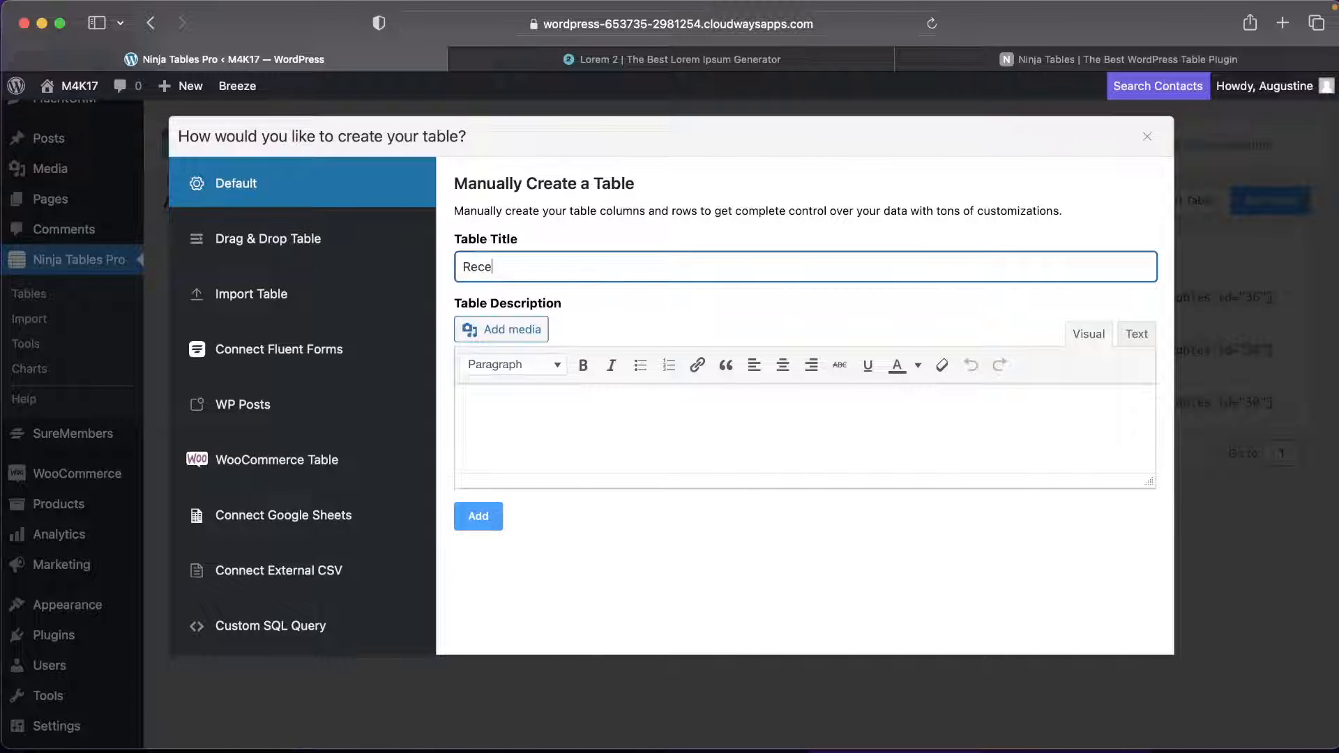
text(pies)
click(536, 407)
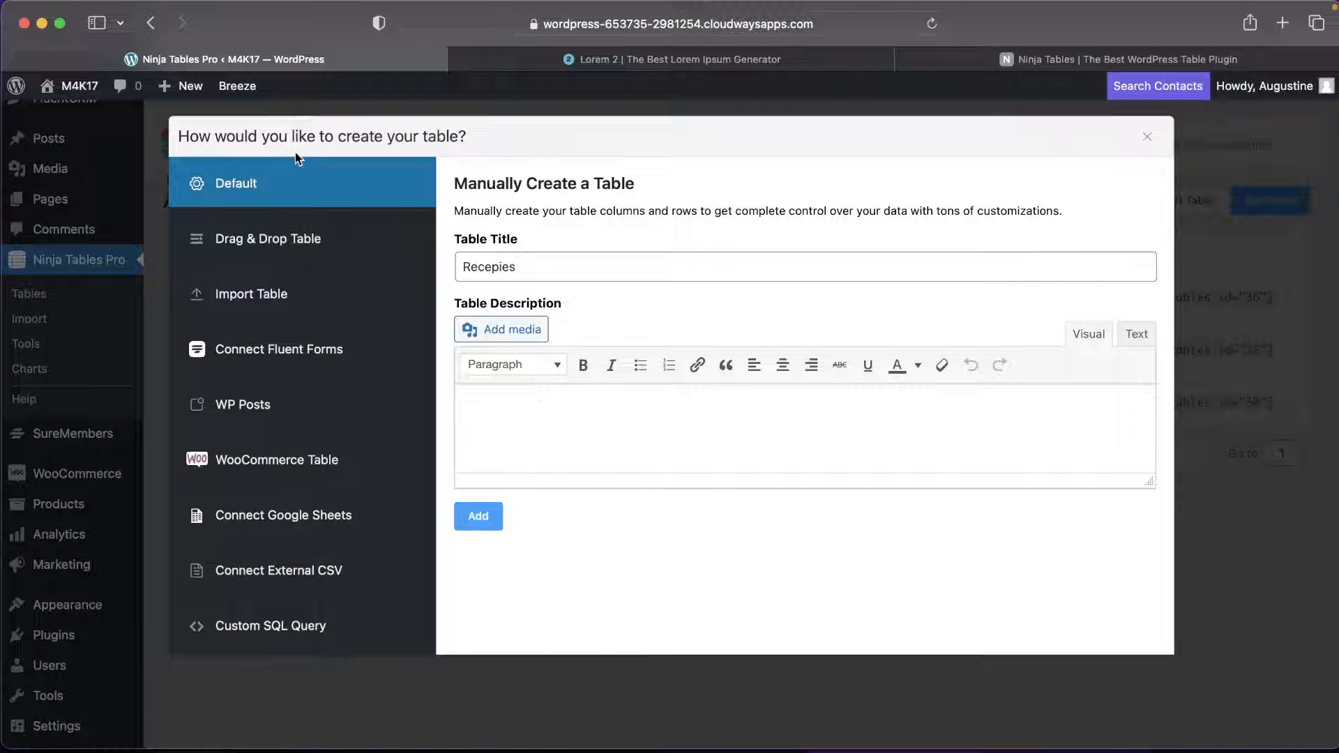
Create a drag-and-drop table with three columns and three rows, keeping the default title.
click(291, 244)
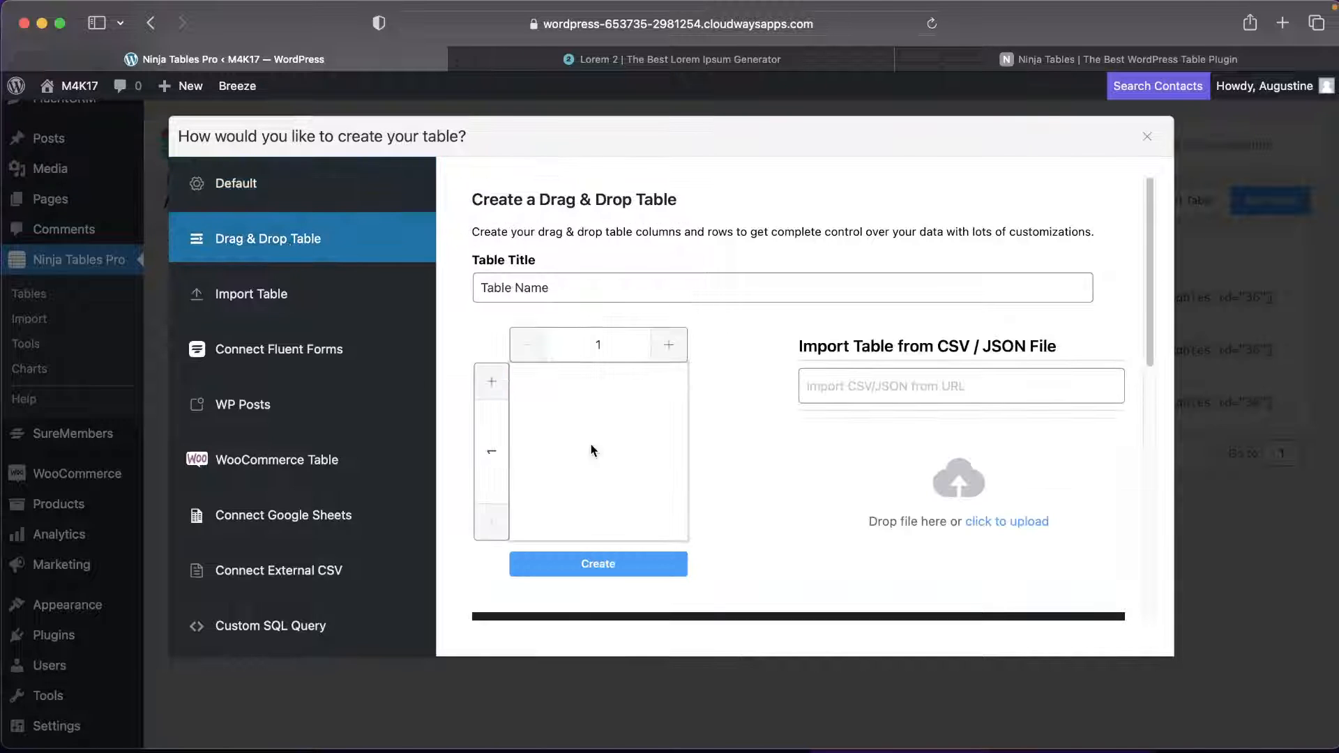
click(669, 347)
click(669, 346)
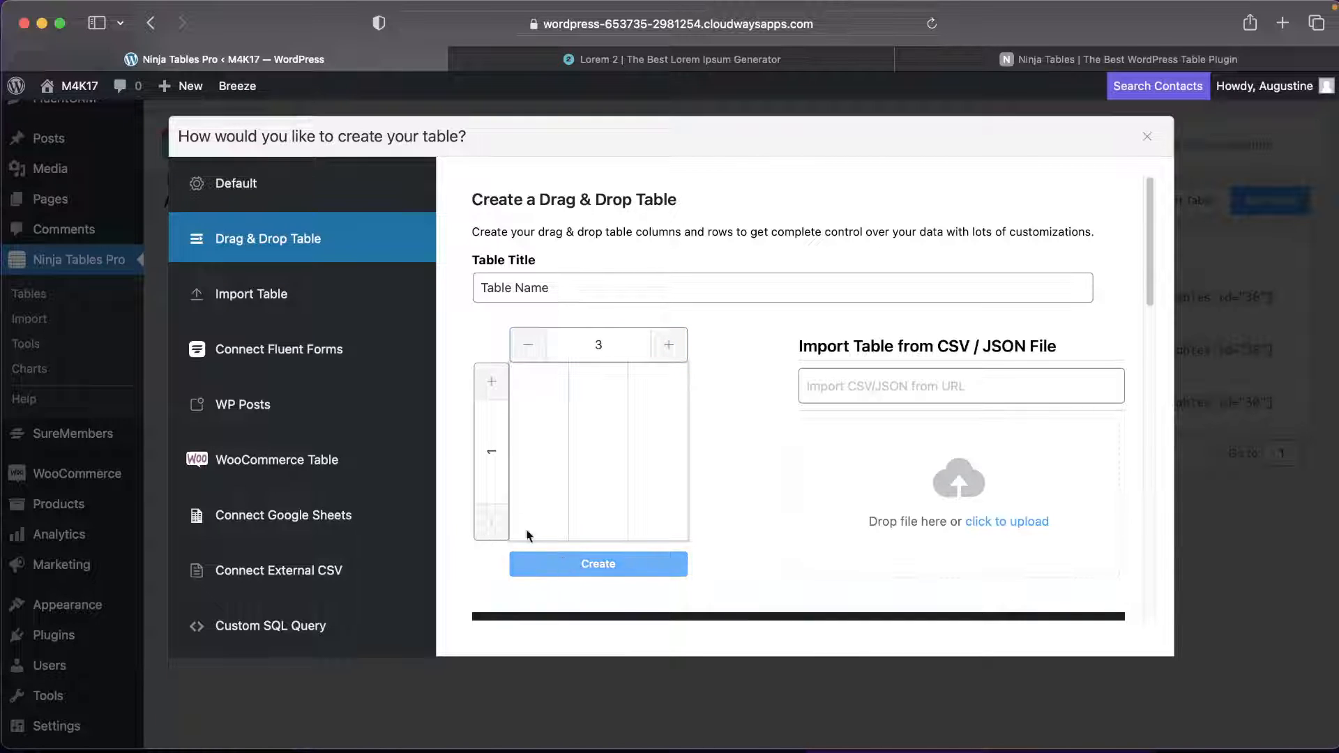
click(497, 378)
click(498, 382)
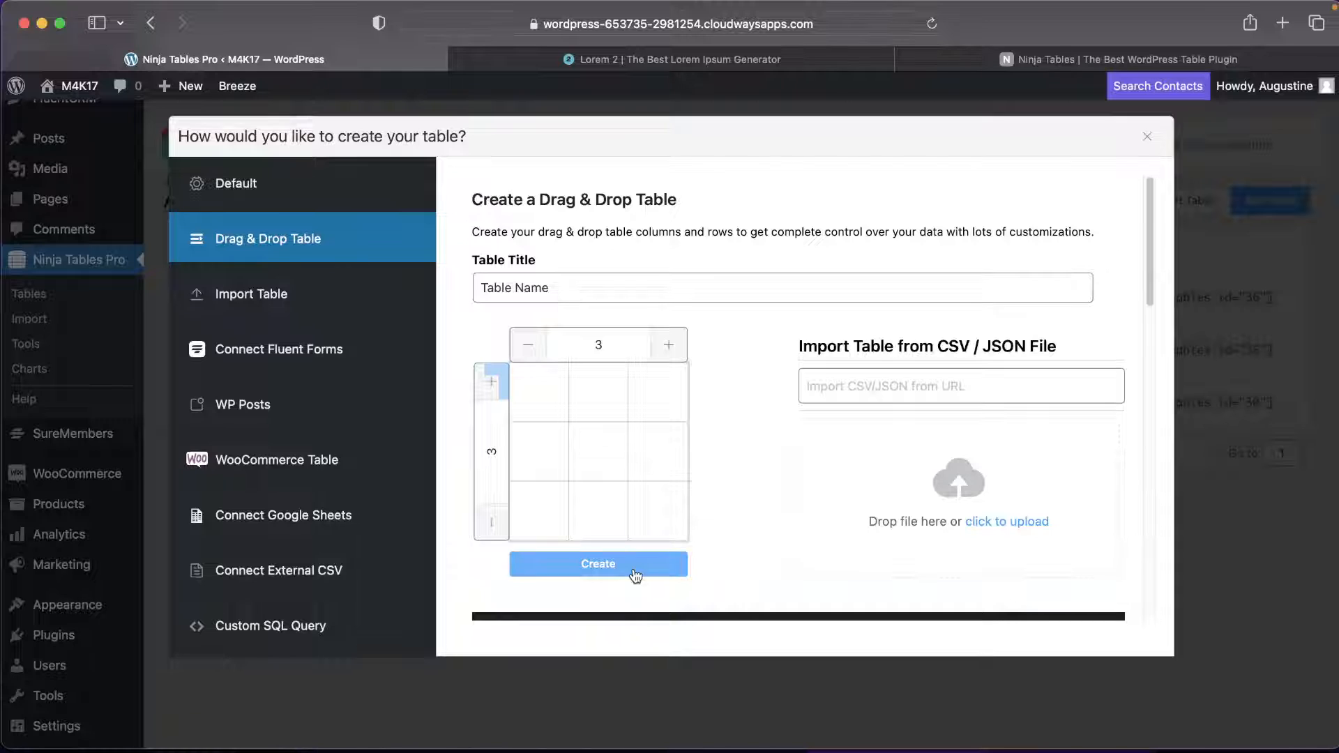
click(598, 564)
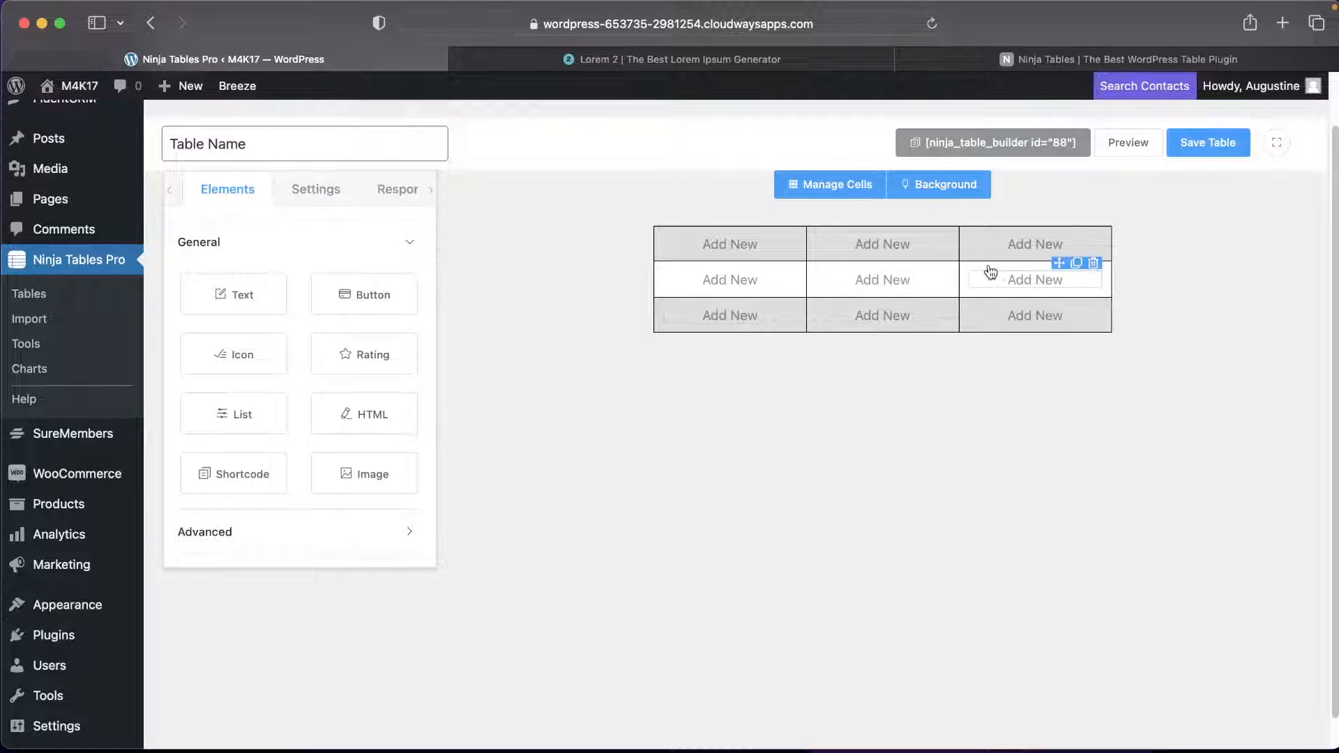
click(823, 186)
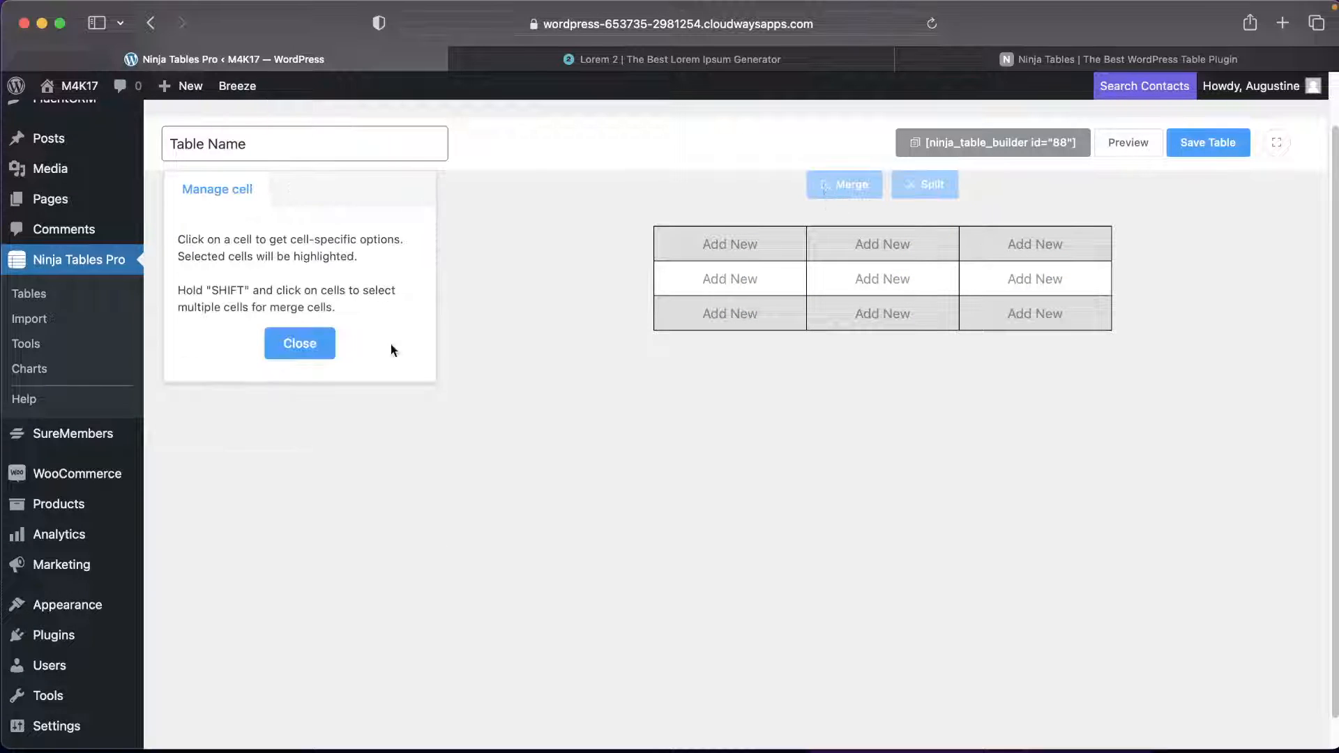
click(307, 347)
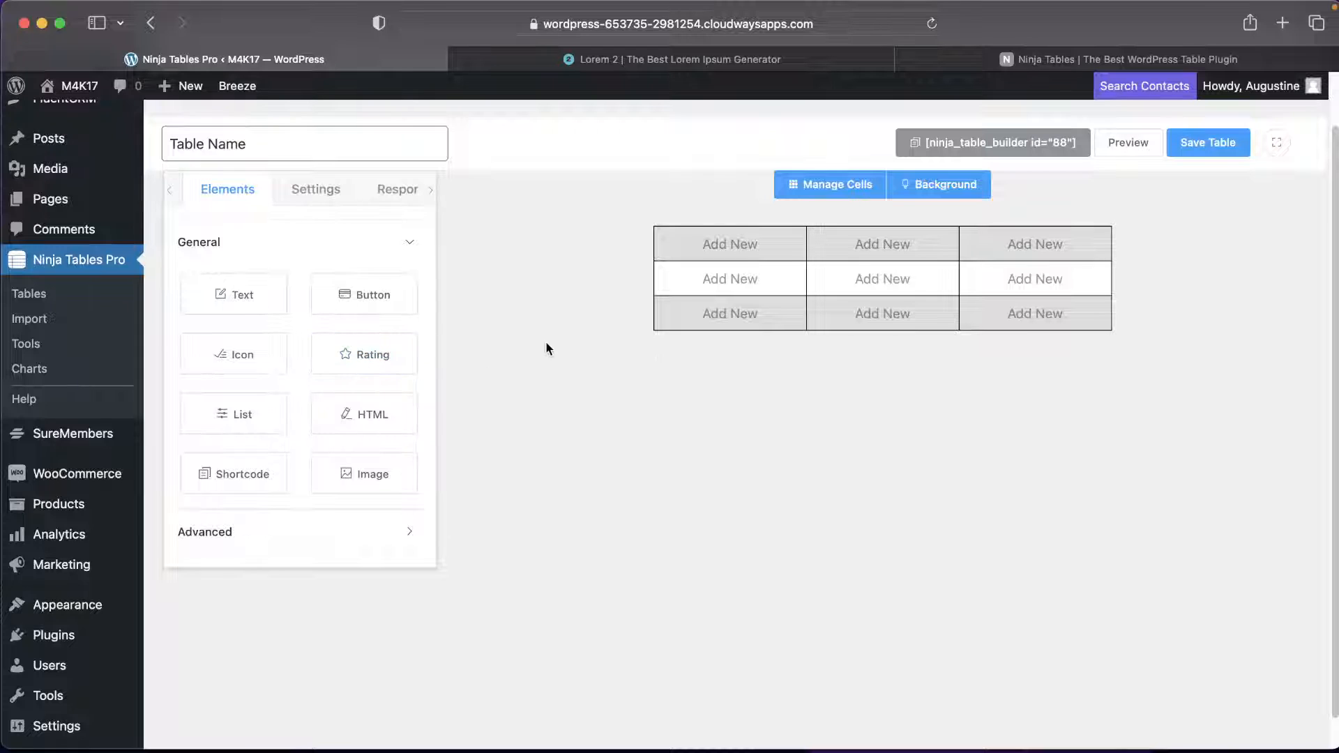
Add an Image element to the first column's third-row cell, using cake-1971552_640.jpg at image size 100.
mouse_move(765, 303)
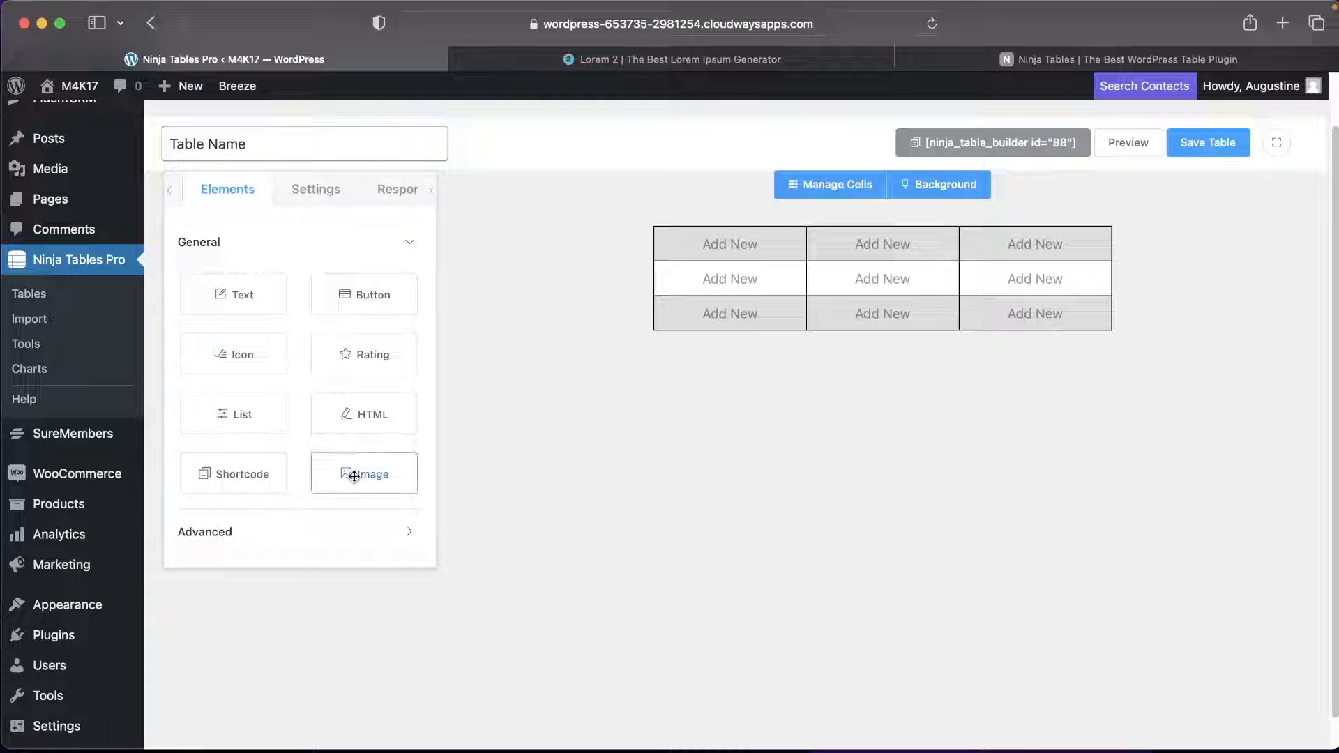
drag(354, 477, 726, 318)
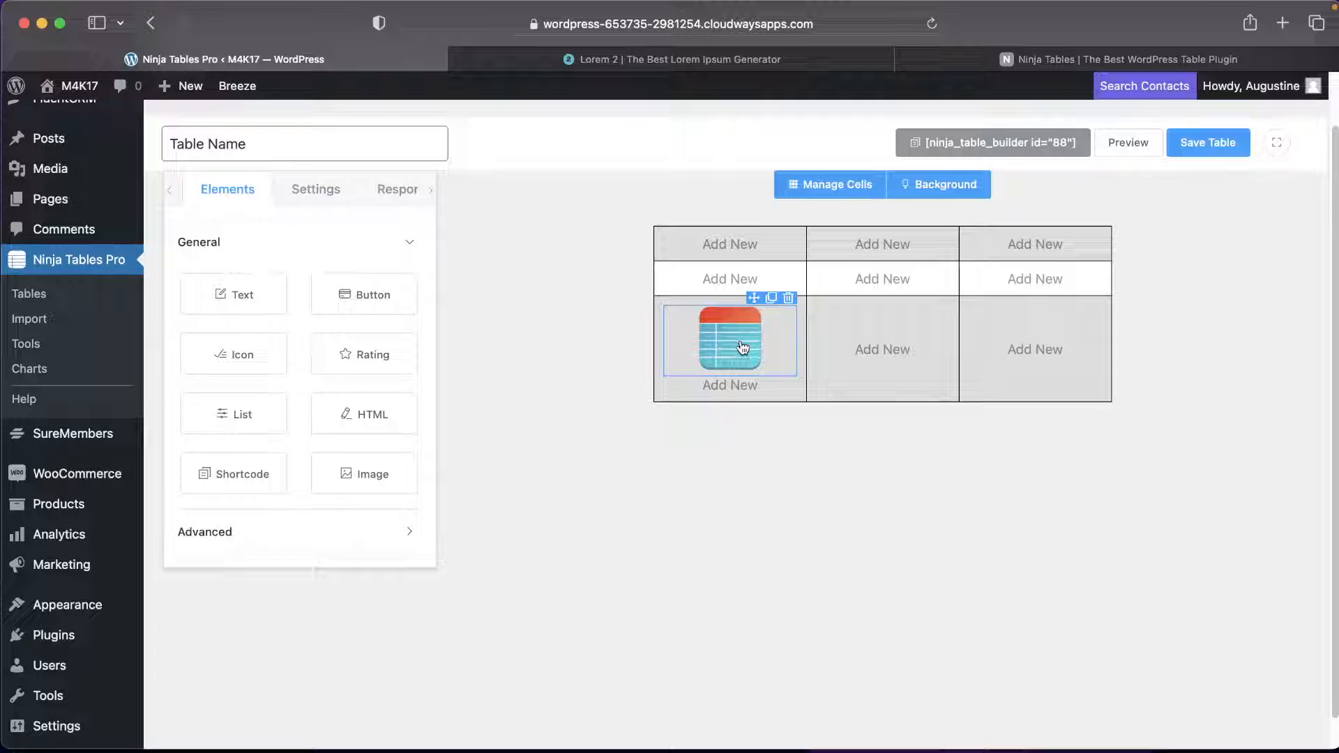
click(742, 346)
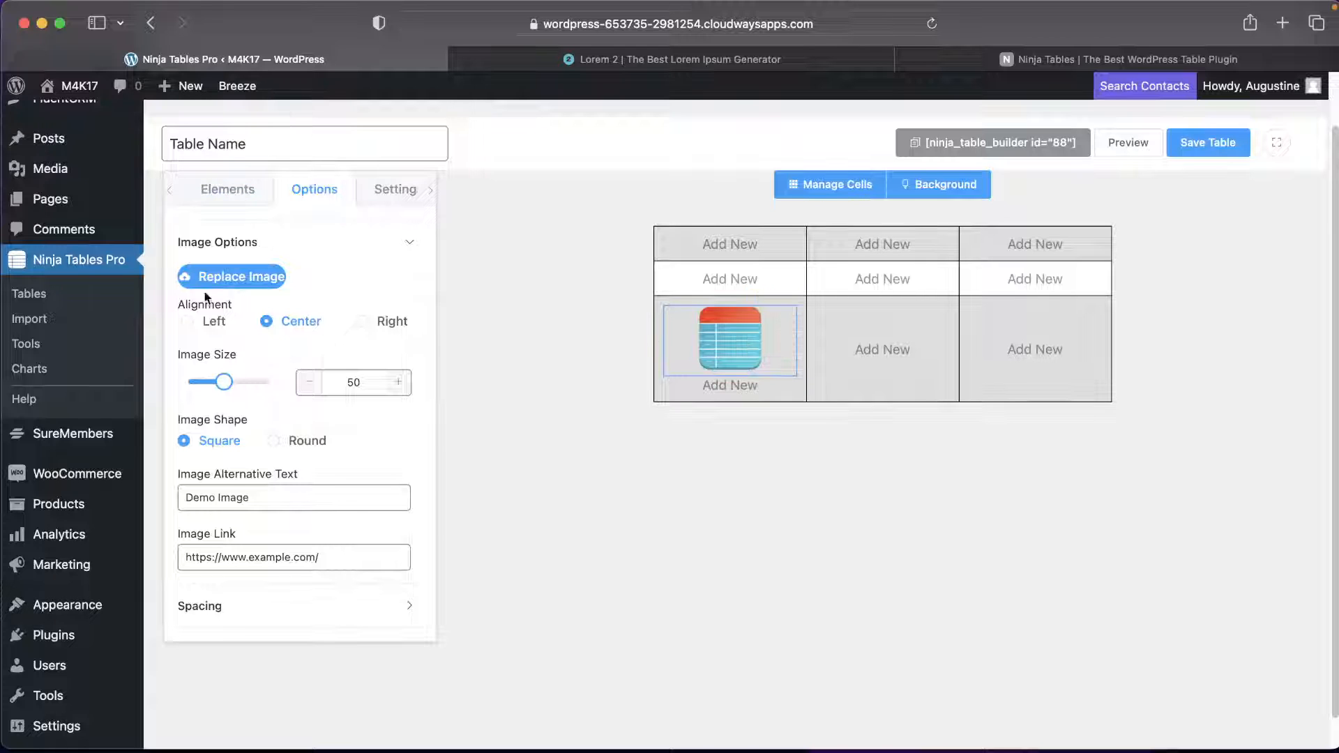
click(224, 279)
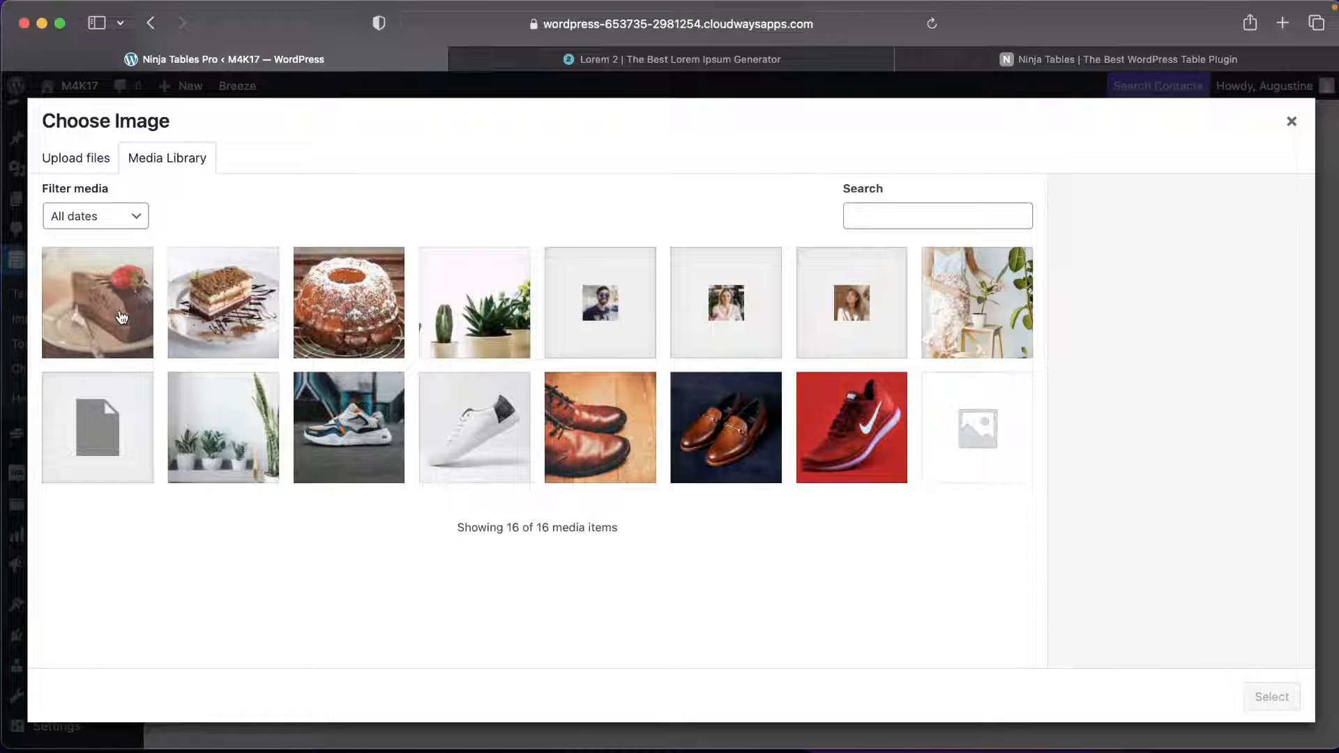
click(270, 306)
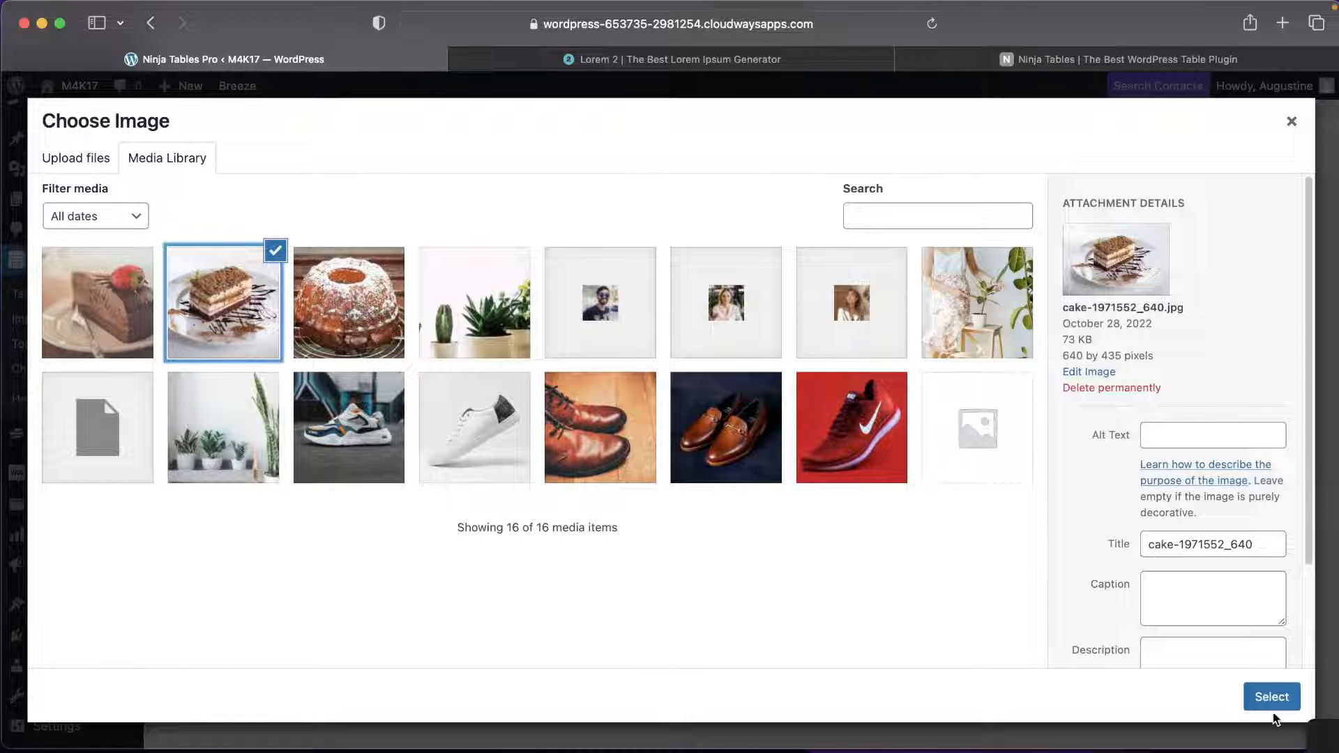
click(1271, 699)
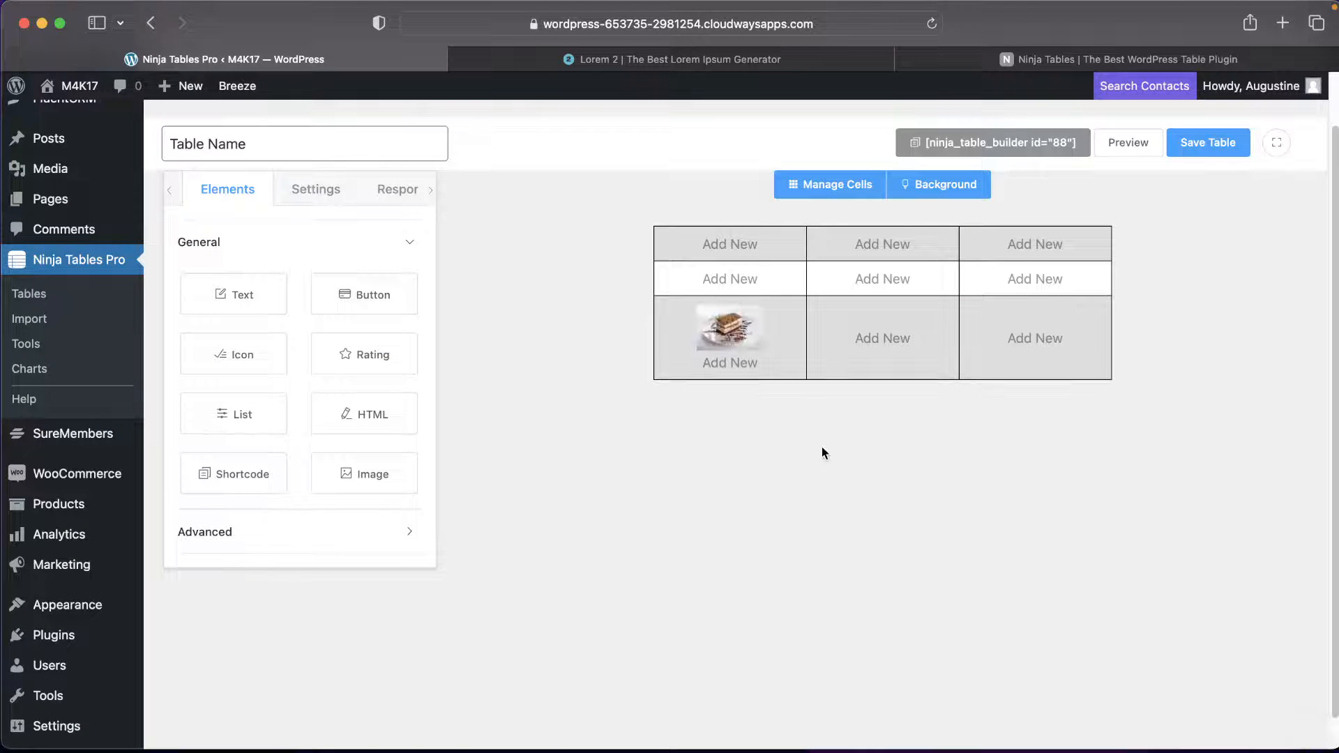
click(728, 327)
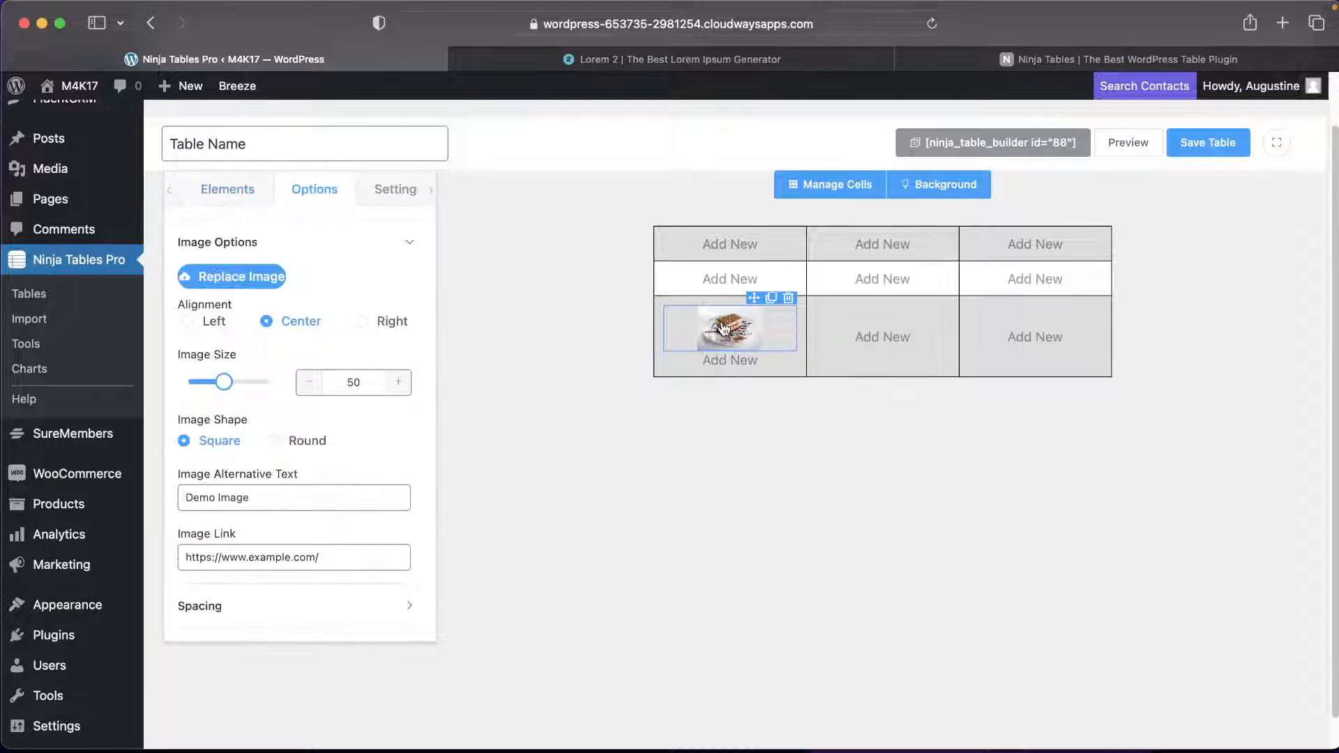
drag(223, 382, 270, 383)
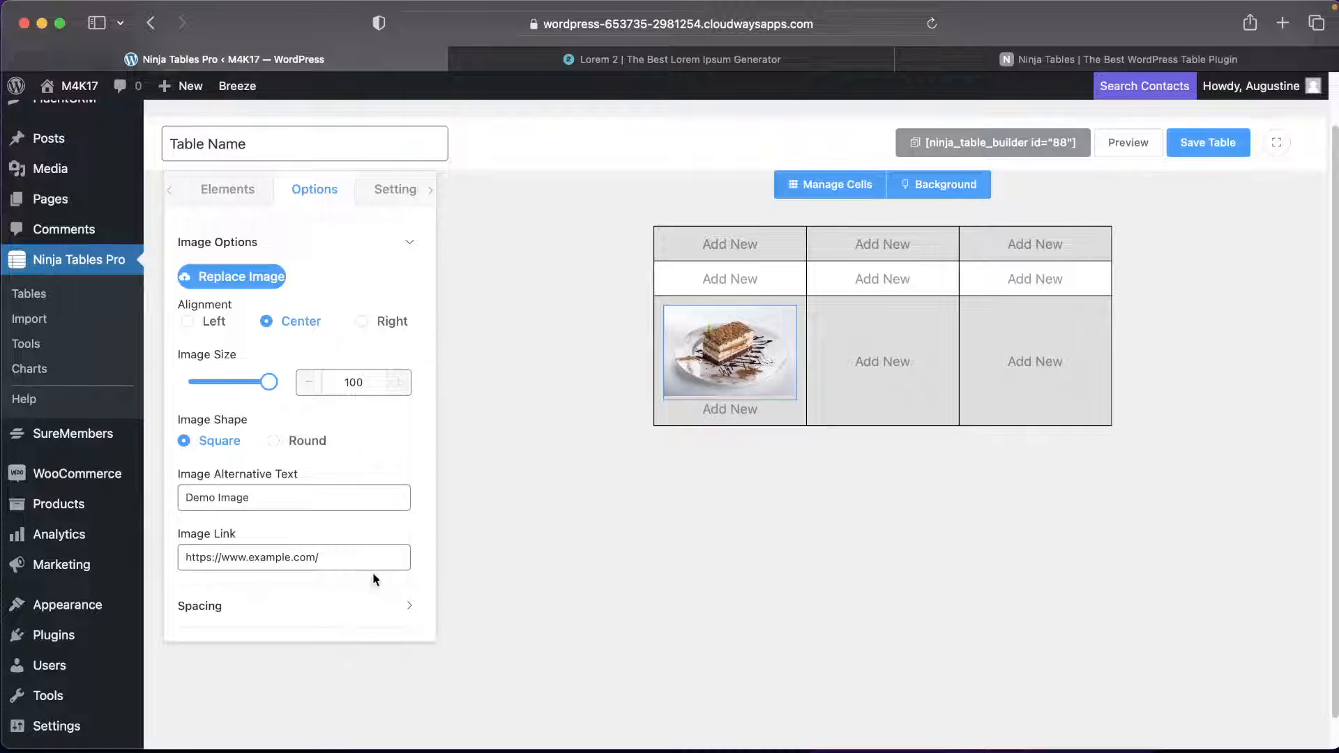
Add an Image element to the first column's second-row cell, using gugelhupf-3643259_640.jpg at image size 100.
mouse_move(773, 276)
mouse_move(882, 367)
click(729, 279)
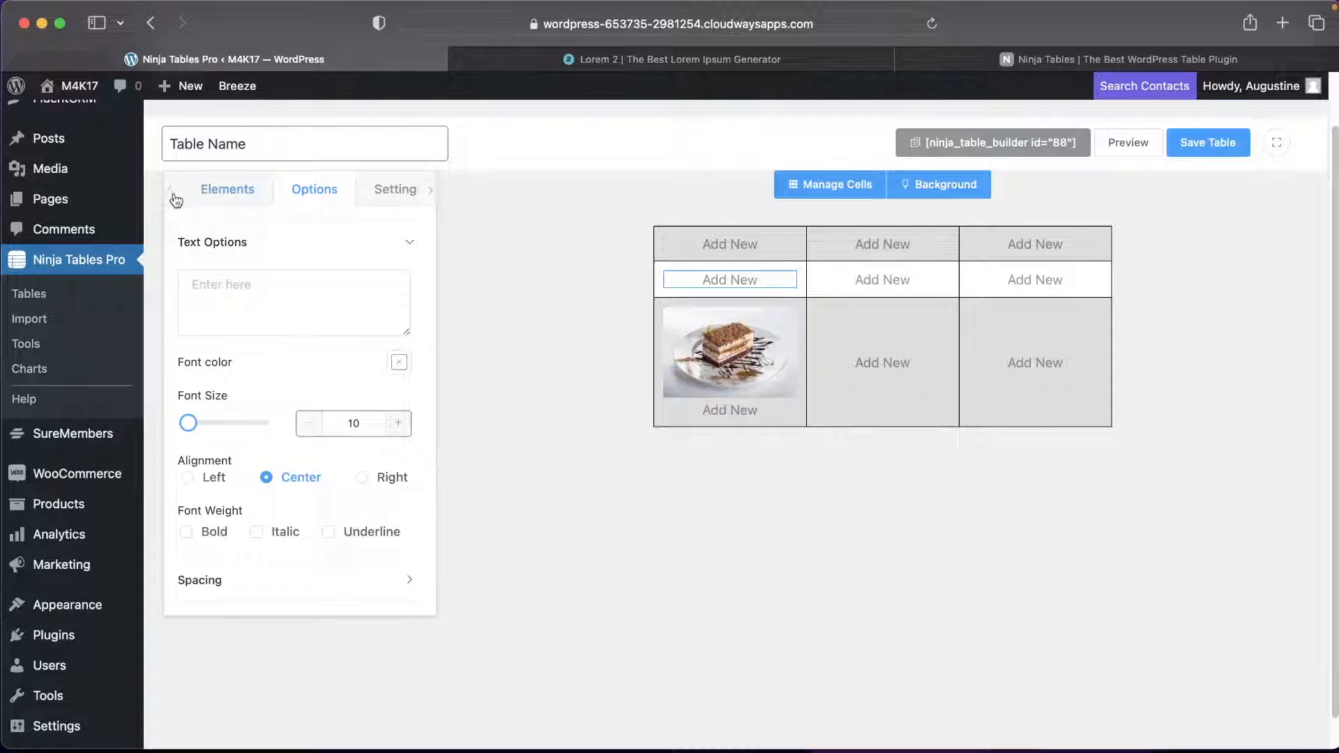
click(225, 194)
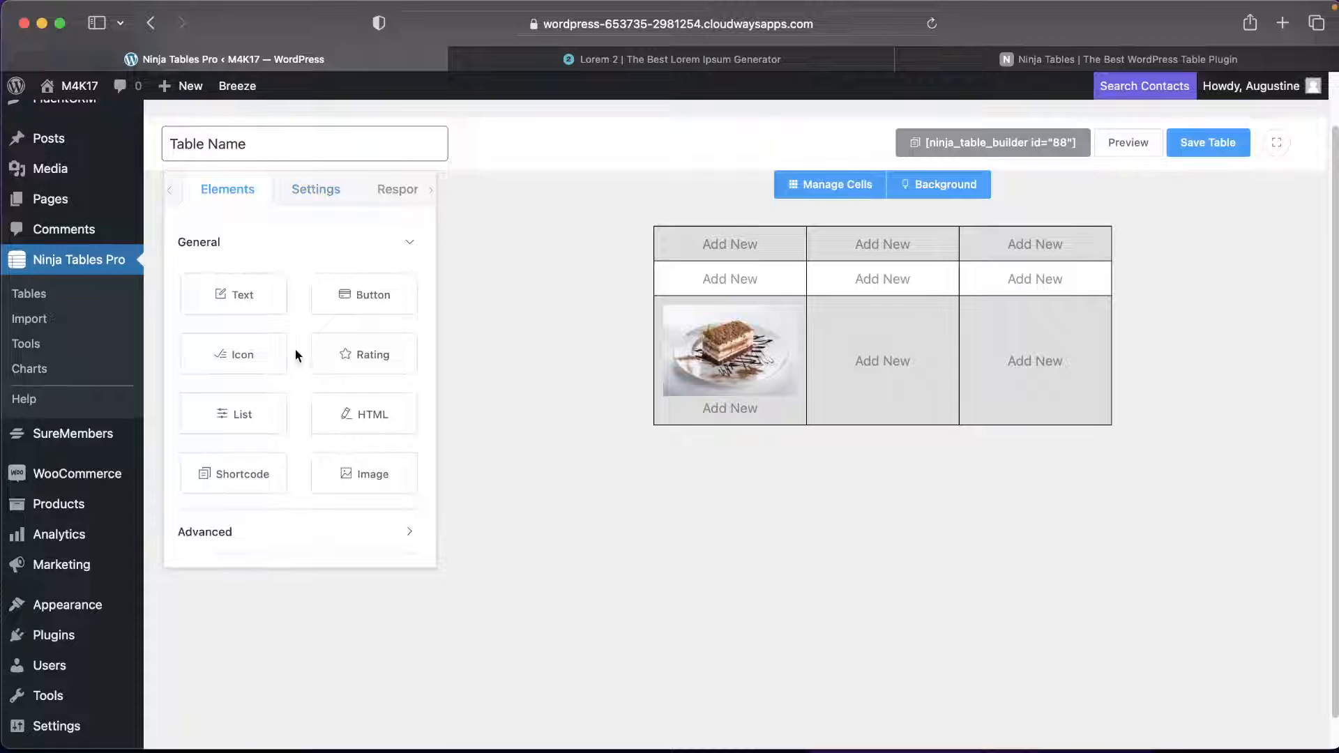
drag(352, 476, 711, 279)
click(719, 309)
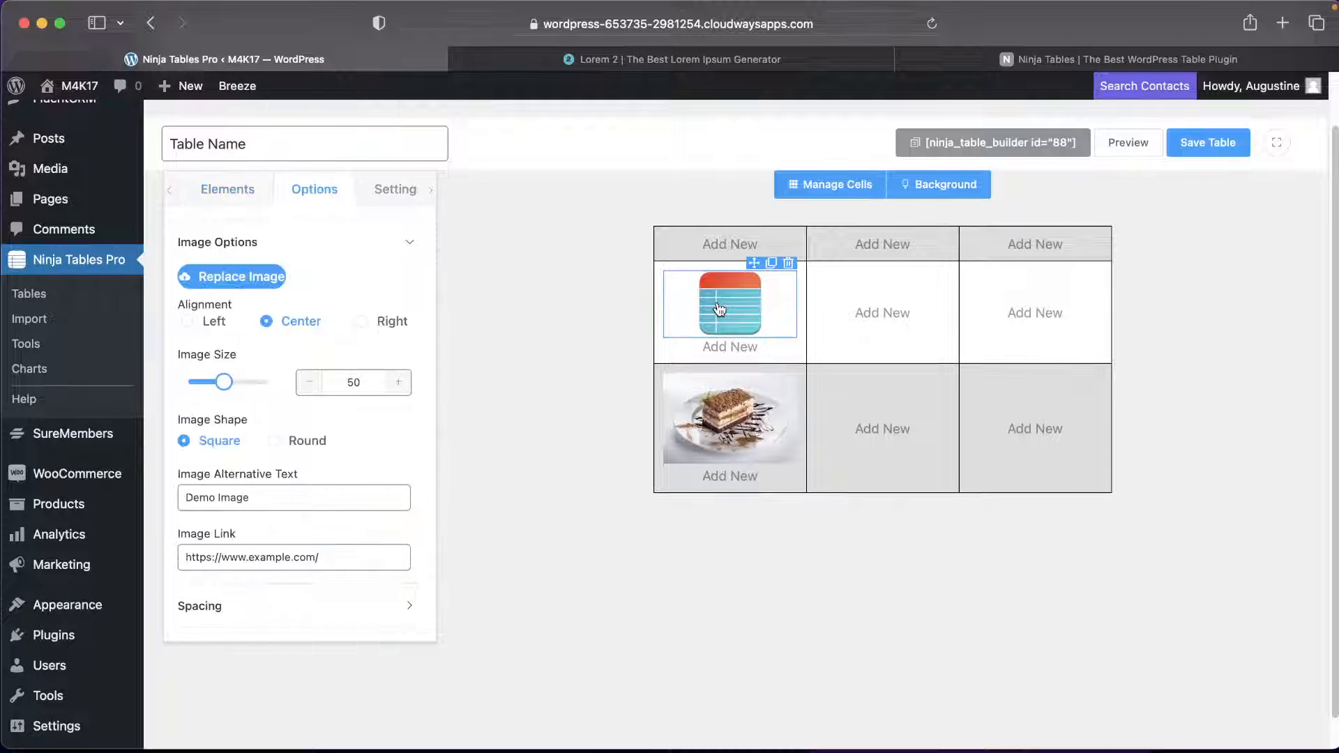
drag(224, 385, 270, 382)
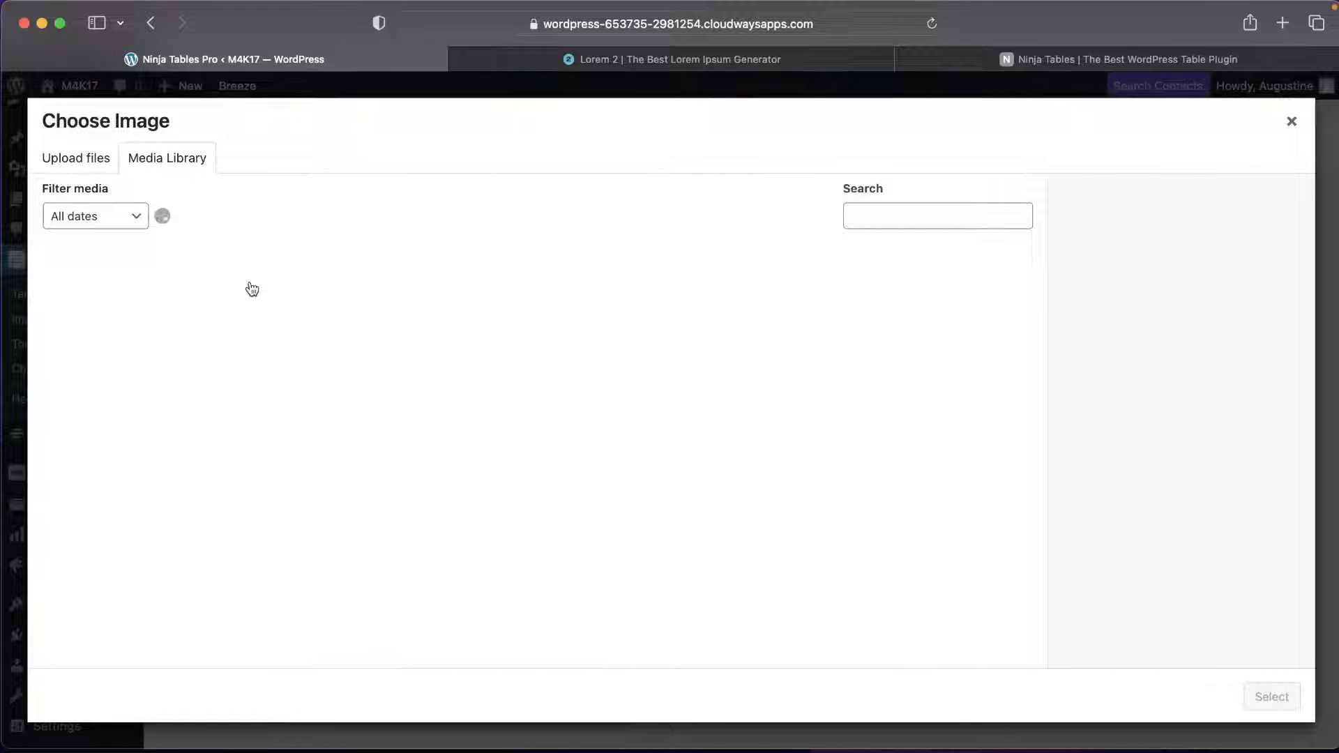
click(357, 315)
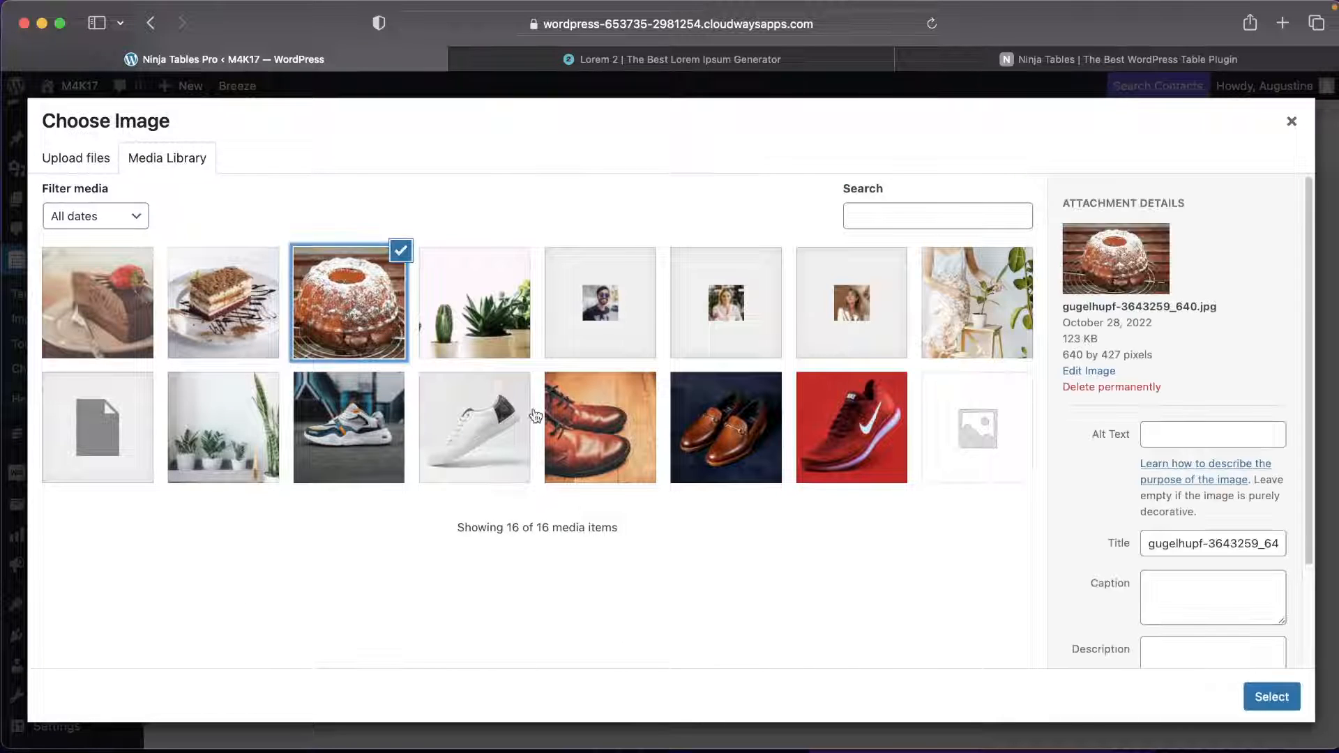
click(1270, 697)
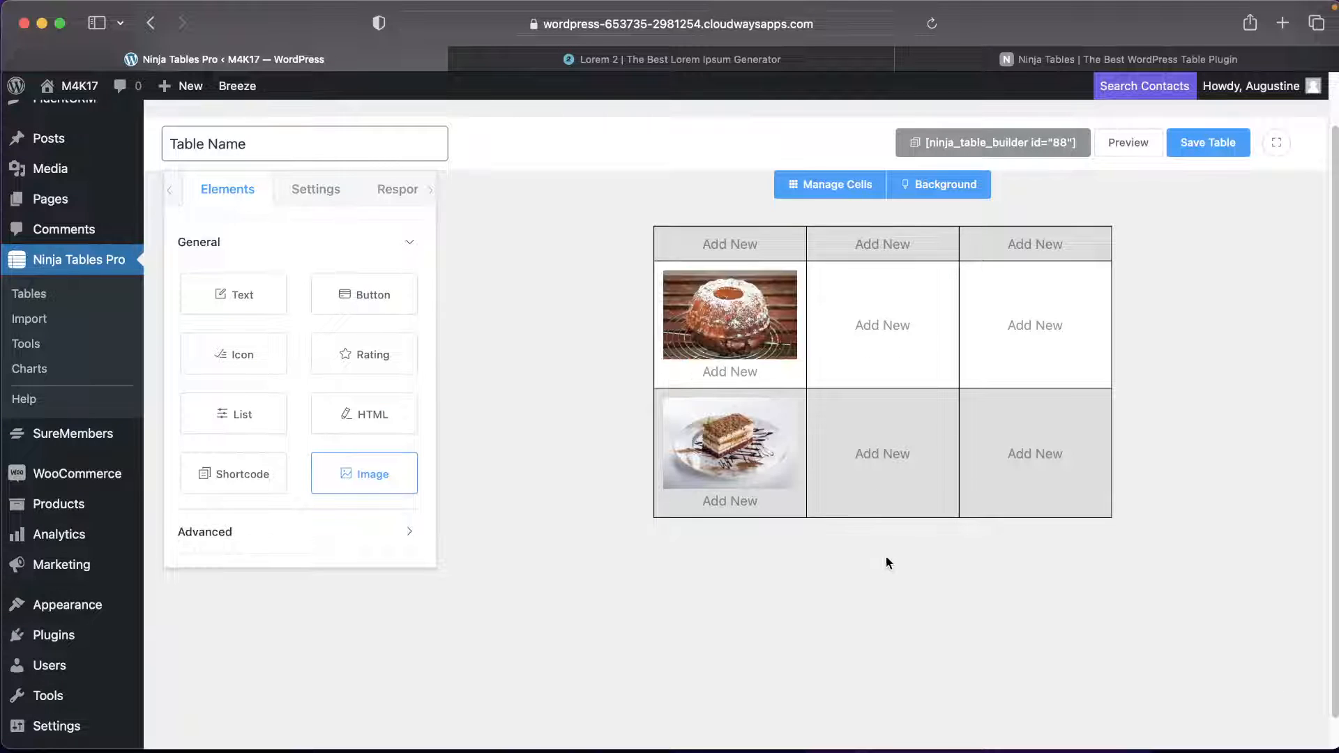
Caption the second-row image "Cake One" and the third-row image "Cake Two".
mouse_move(784, 372)
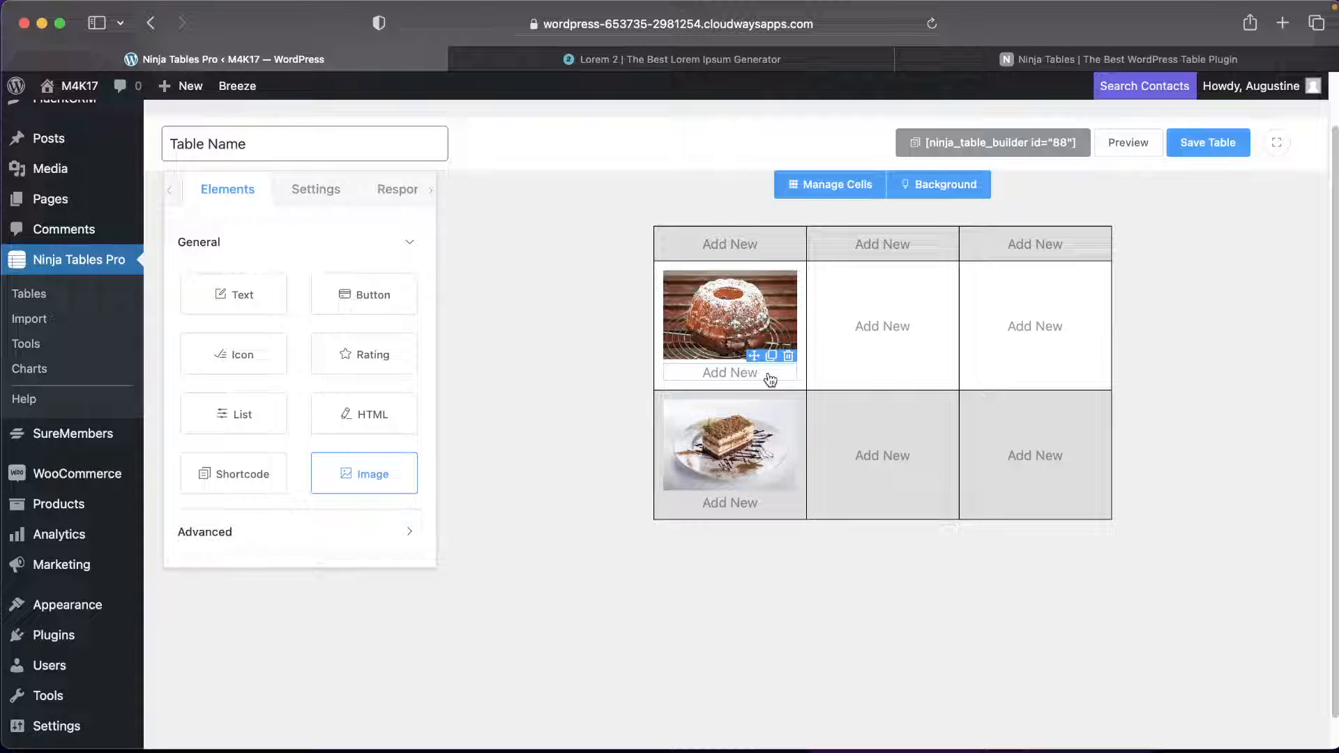
click(770, 380)
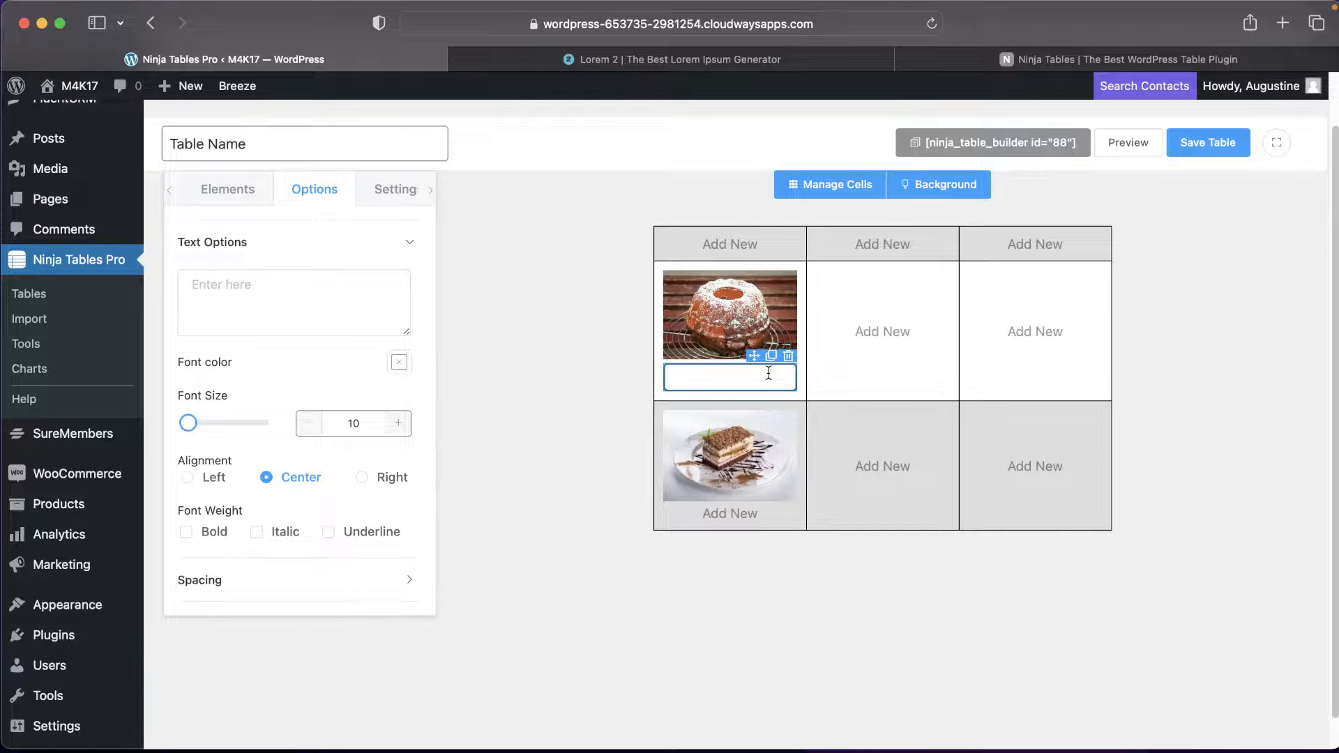
text(Cake)
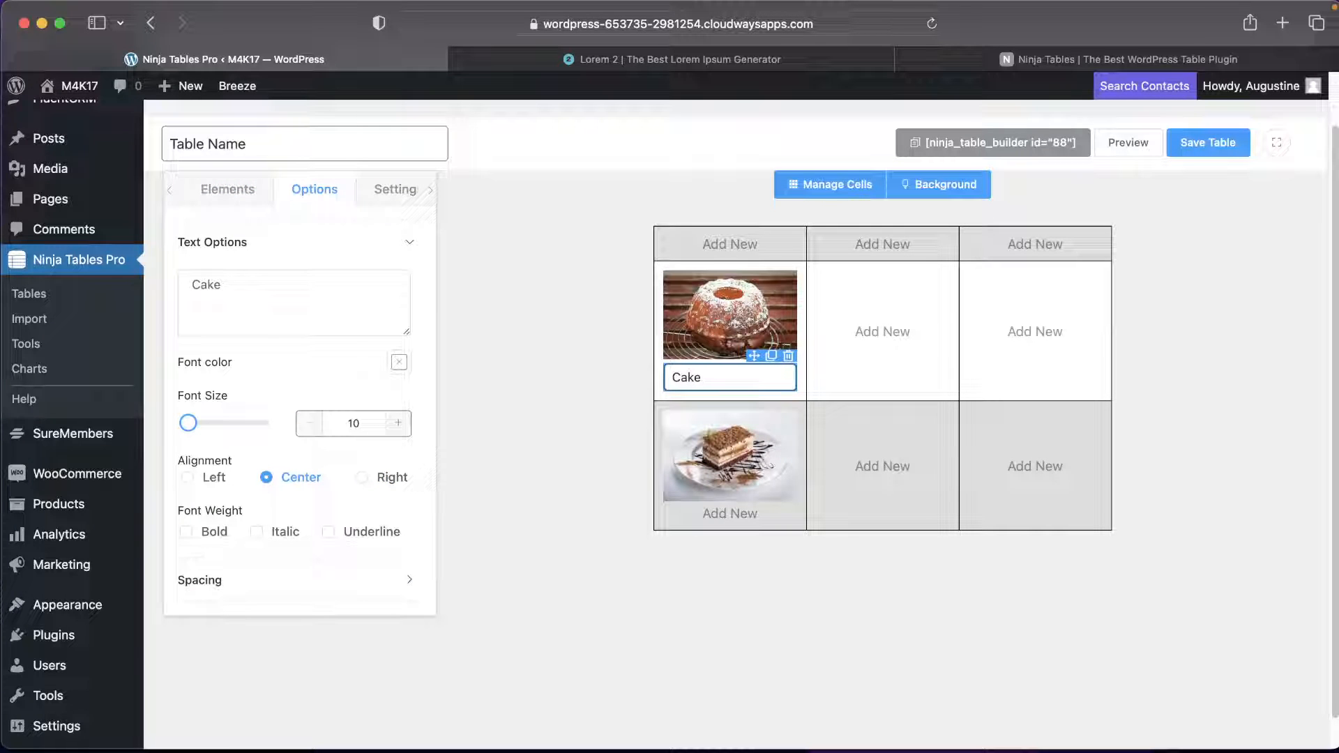
text( One)
click(756, 505)
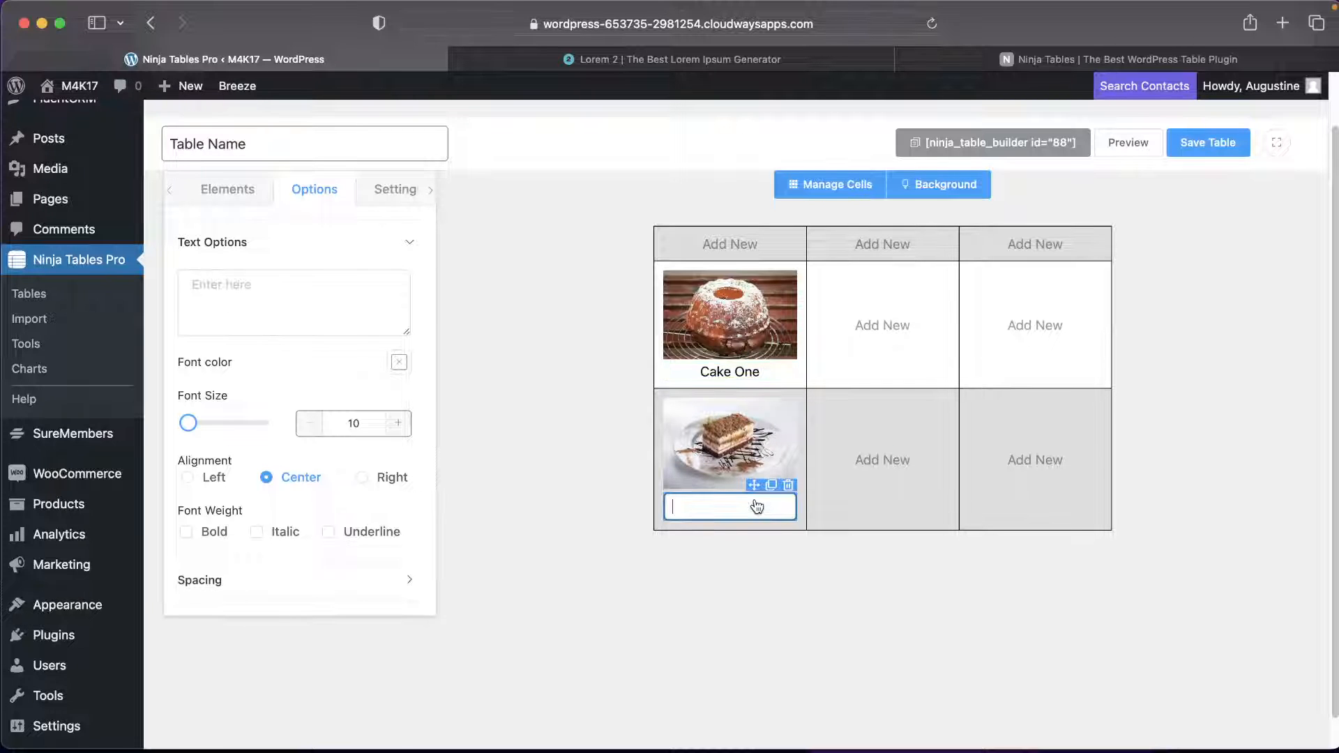
text(Cake Two)
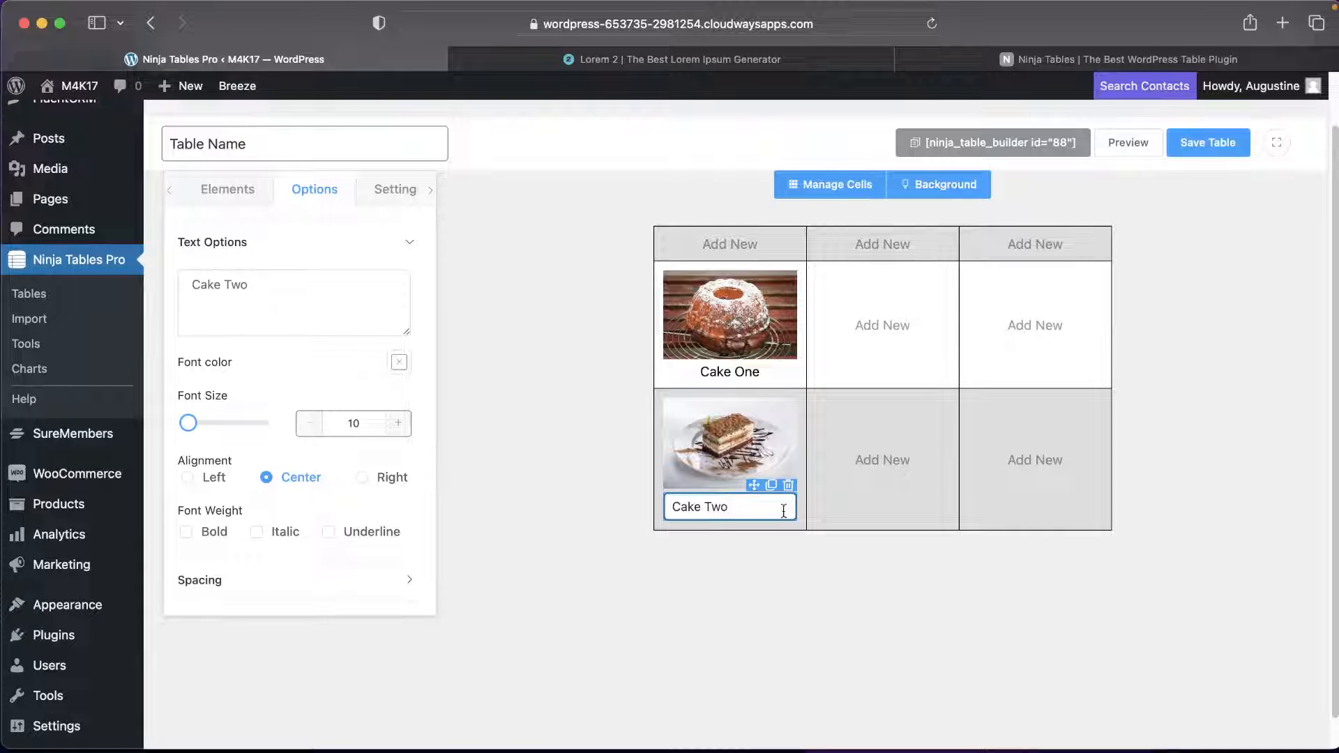
click(880, 584)
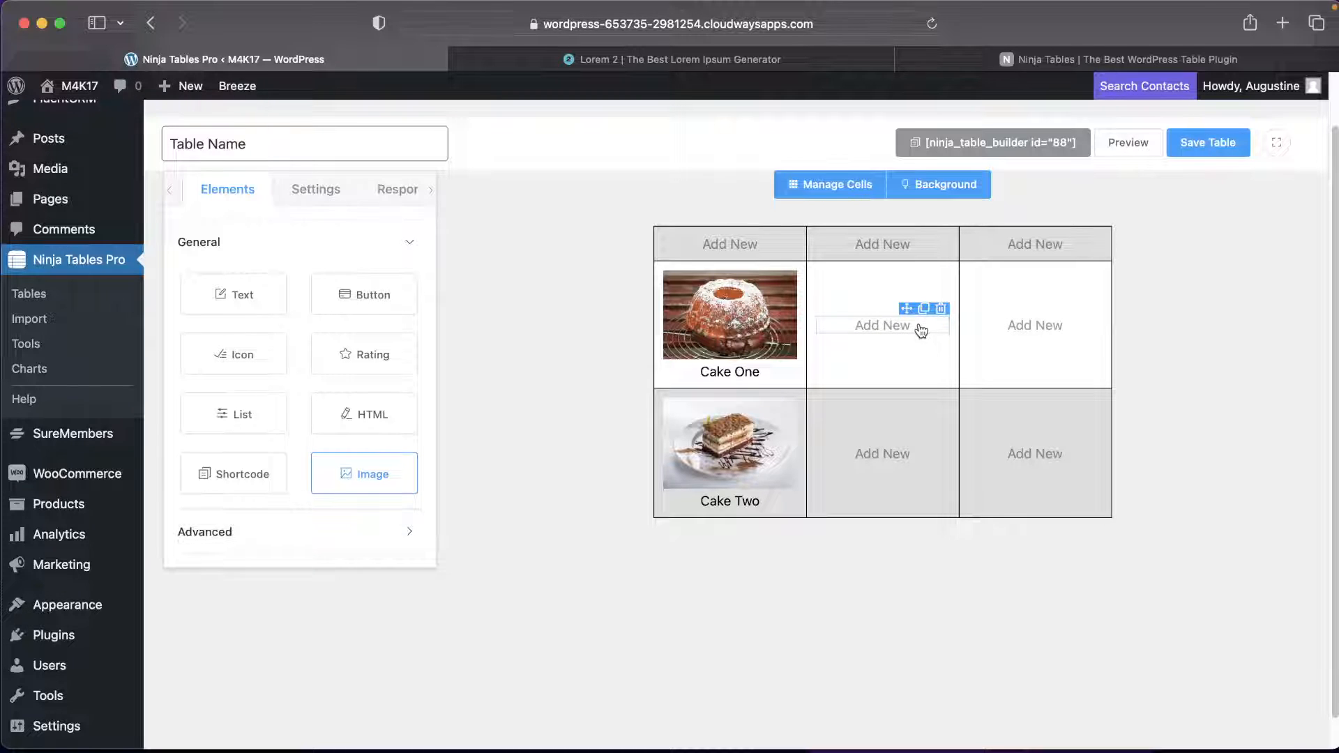
Fill the second column's second-row cell with the first short paragraph copied from the Lorem 2 site.
click(906, 329)
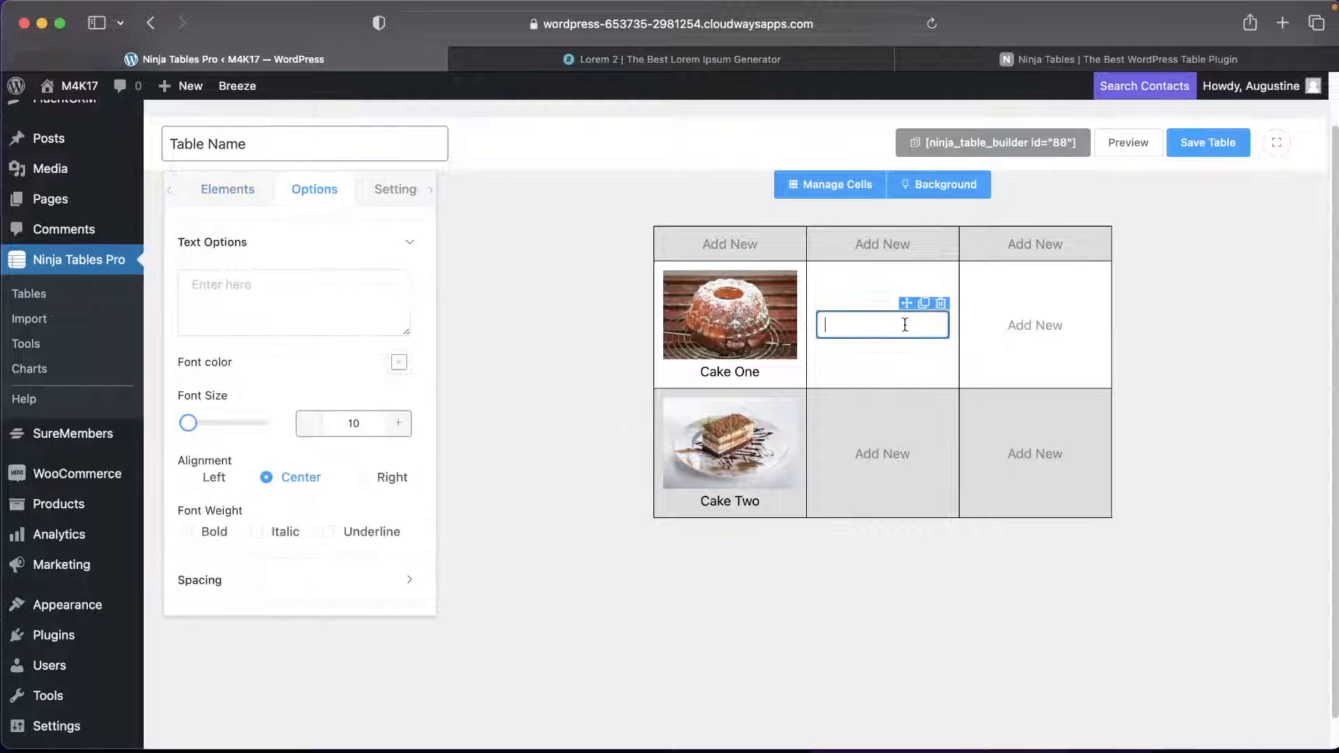
click(831, 65)
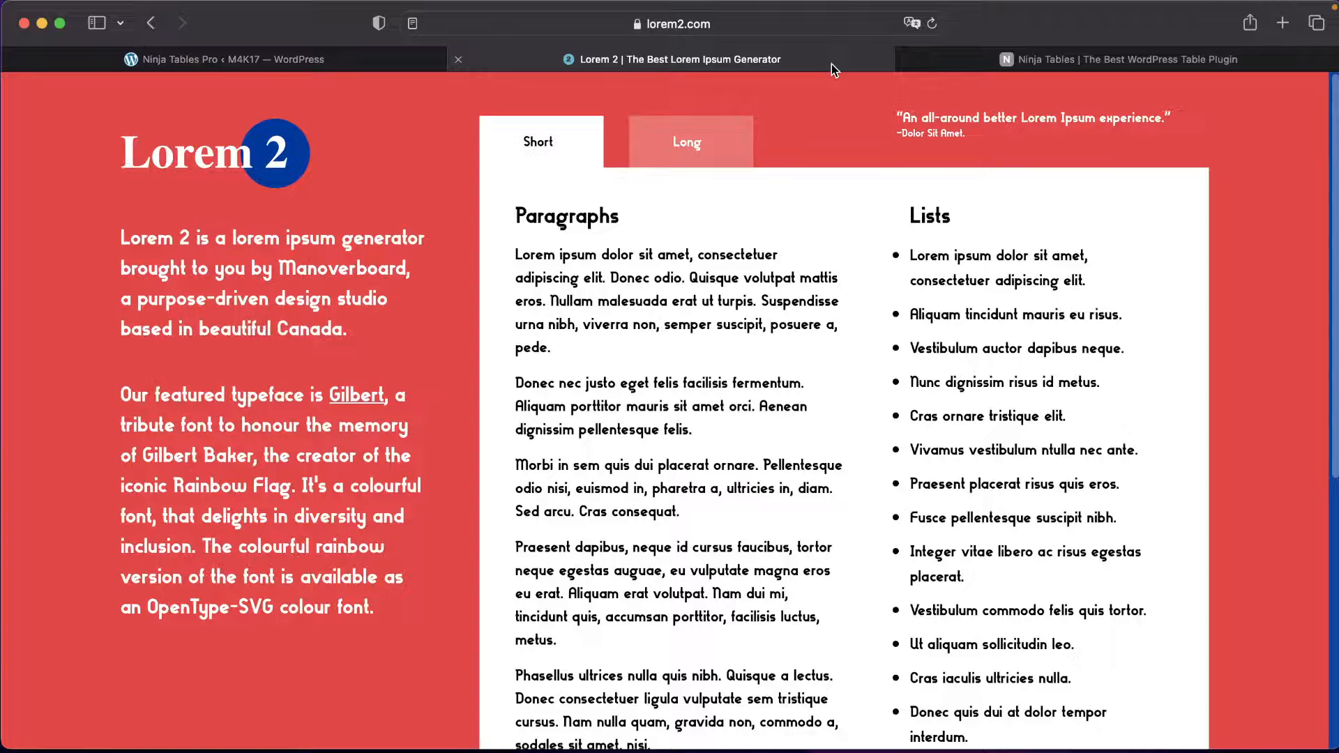
drag(516, 256, 599, 348)
key(super+c)
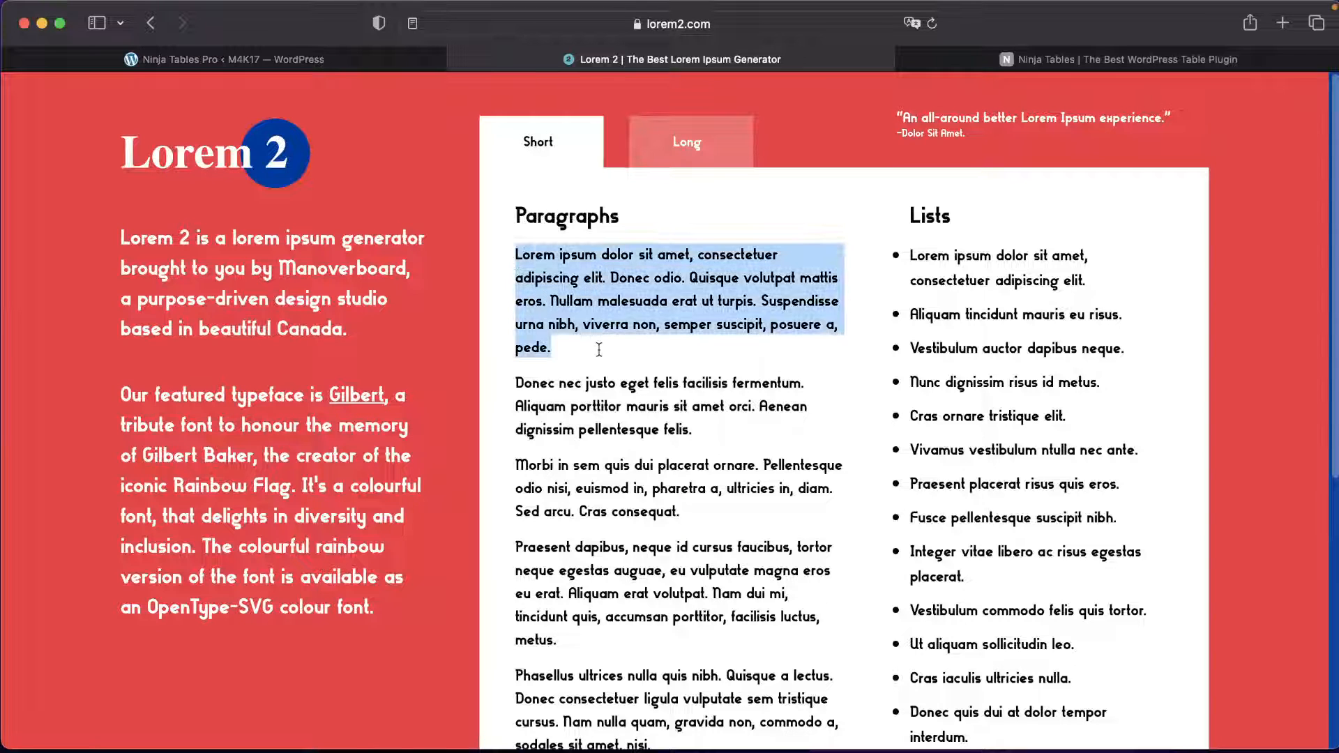
key(ctrl+shift+Tab)
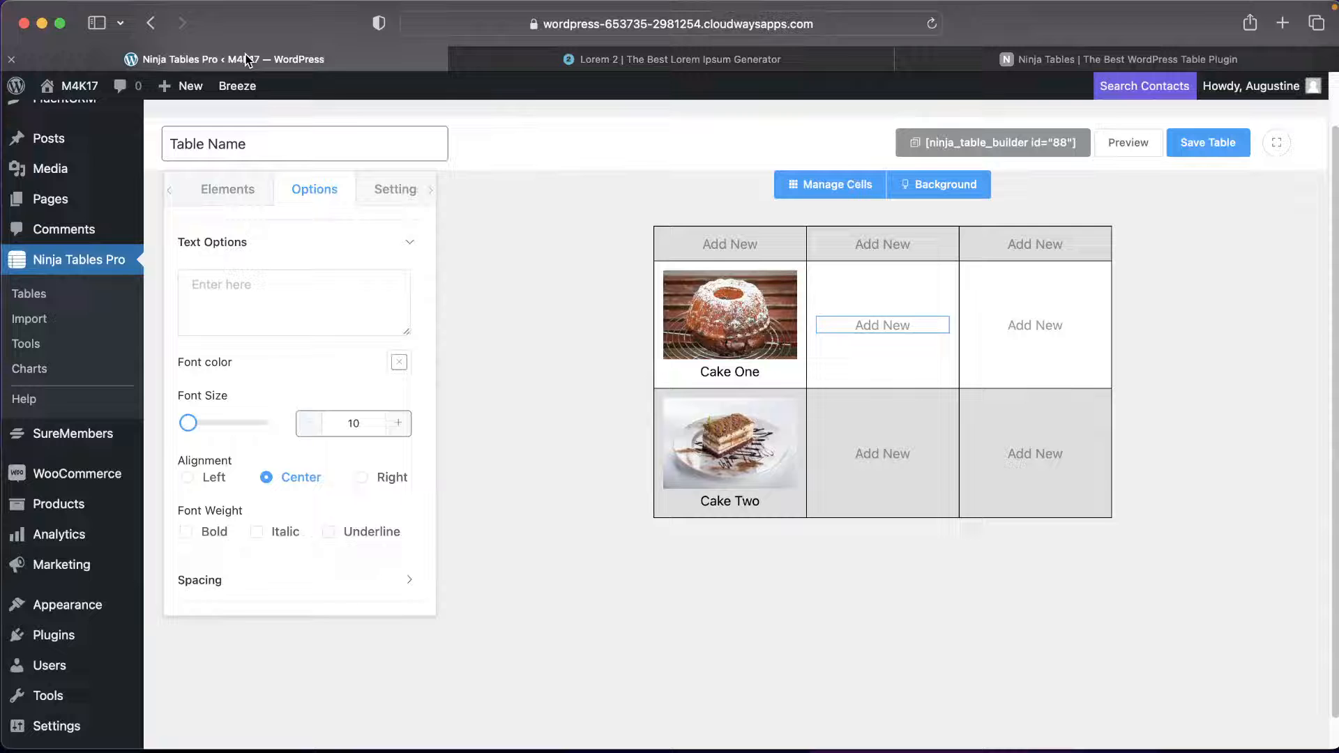
click(891, 332)
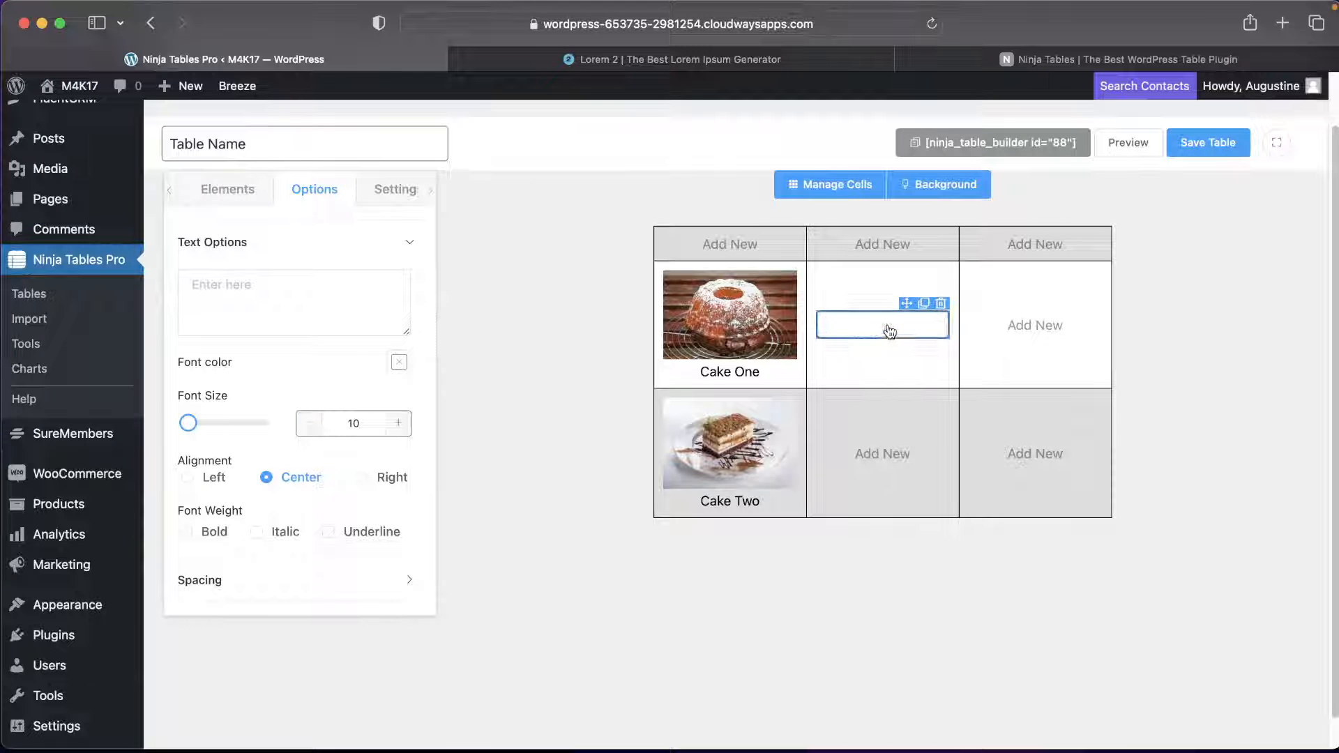
key(super+v)
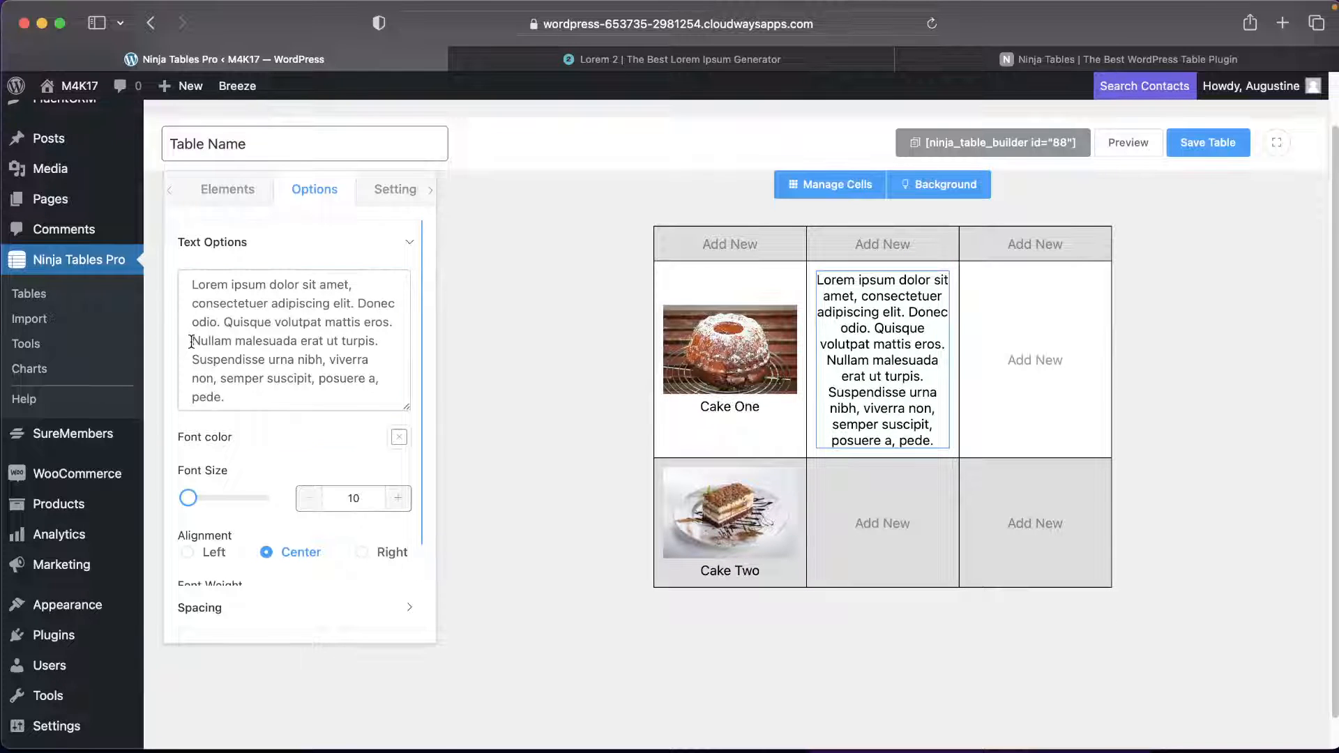
Trim the second-row text so it ends at "Quisque volutpat mattis eros." and align it left.
drag(191, 341, 262, 399)
key(BackSpace)
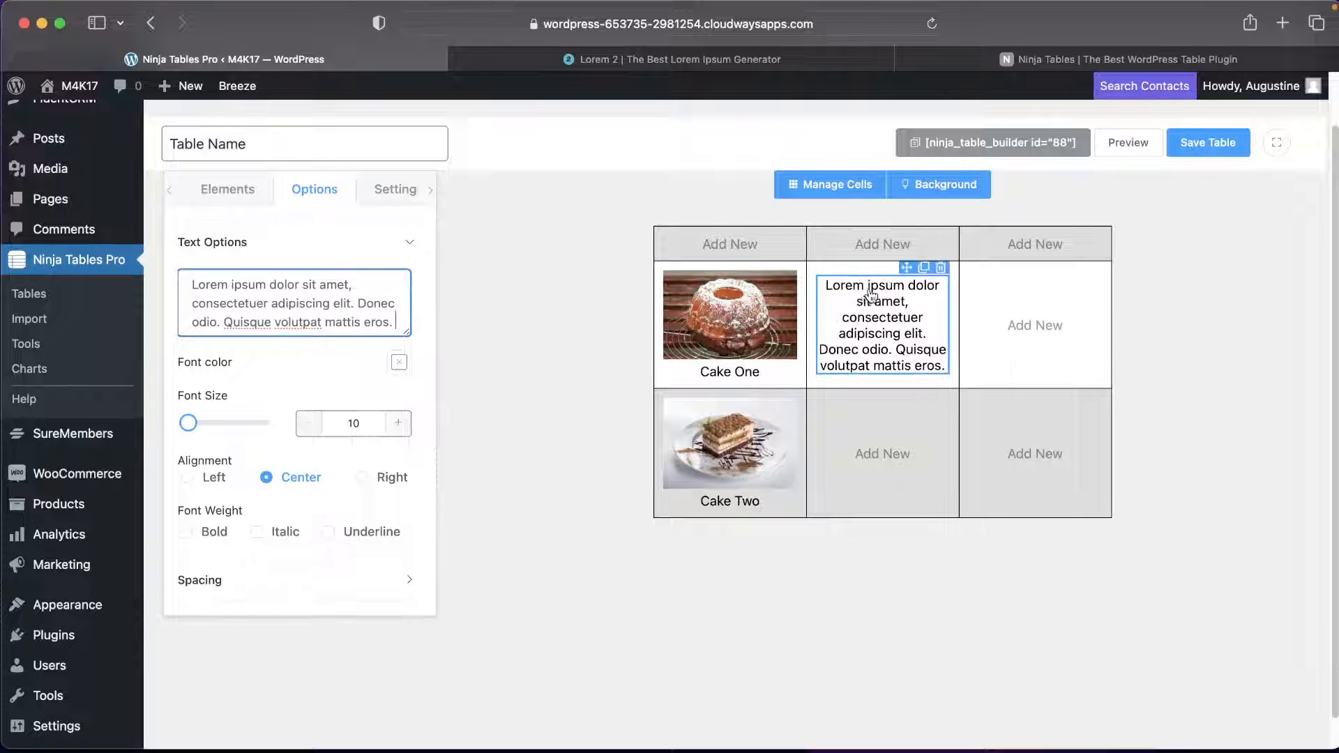
click(187, 478)
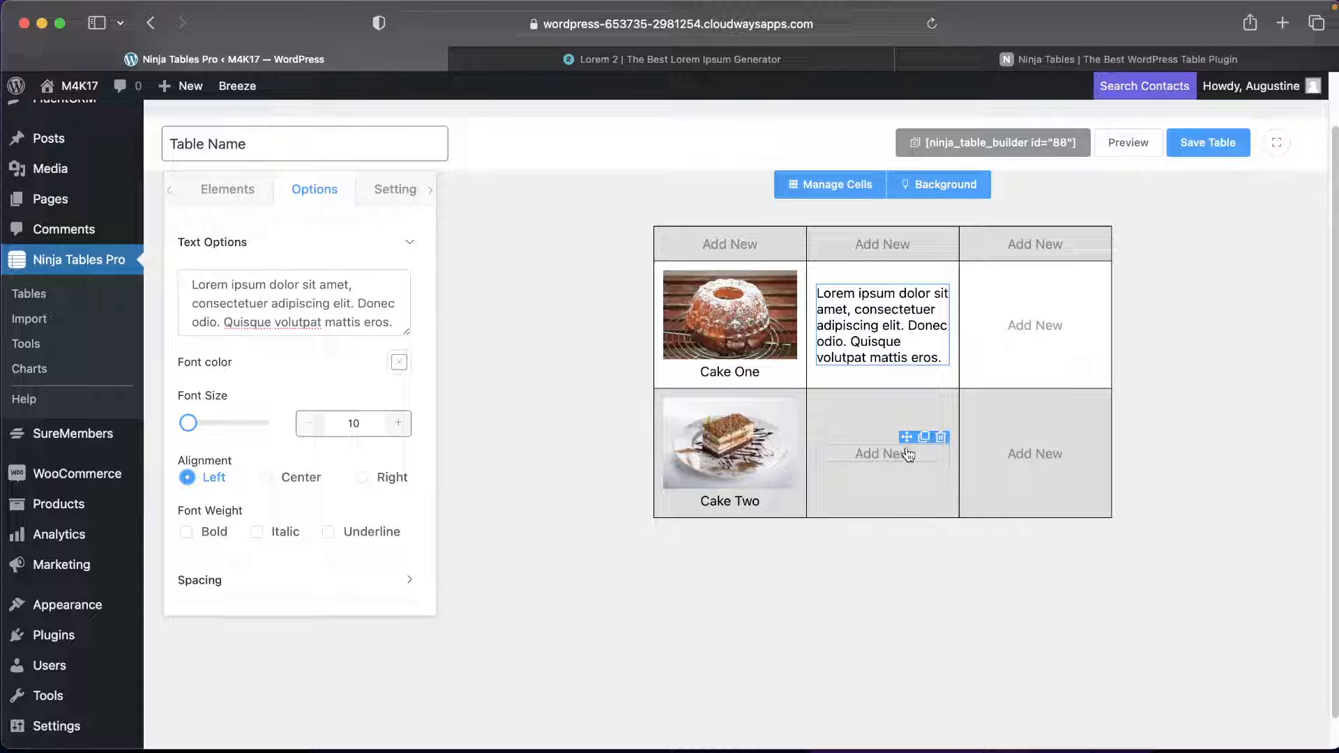
Duplicate the second-row text element, move the copy into the cell below, and delete that cell's "Add New" placeholder.
mouse_move(928, 334)
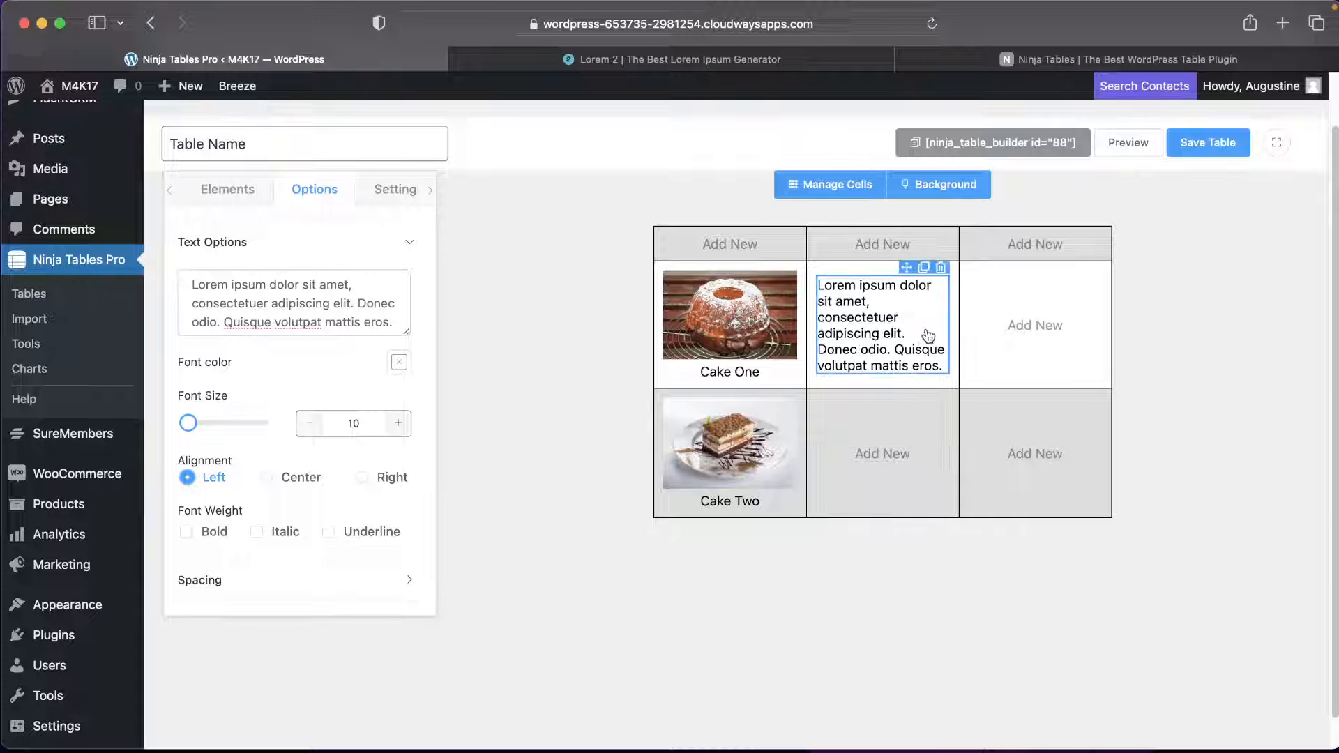
click(924, 269)
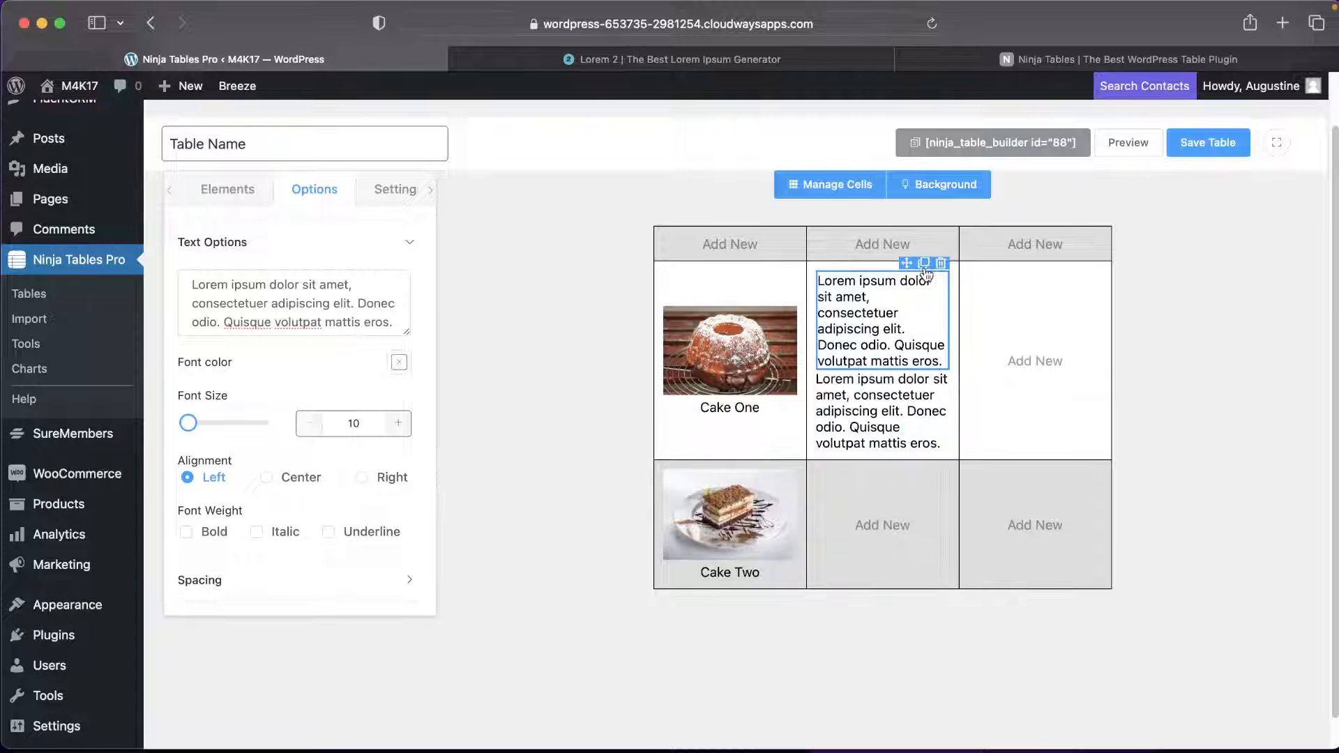
drag(908, 263, 900, 427)
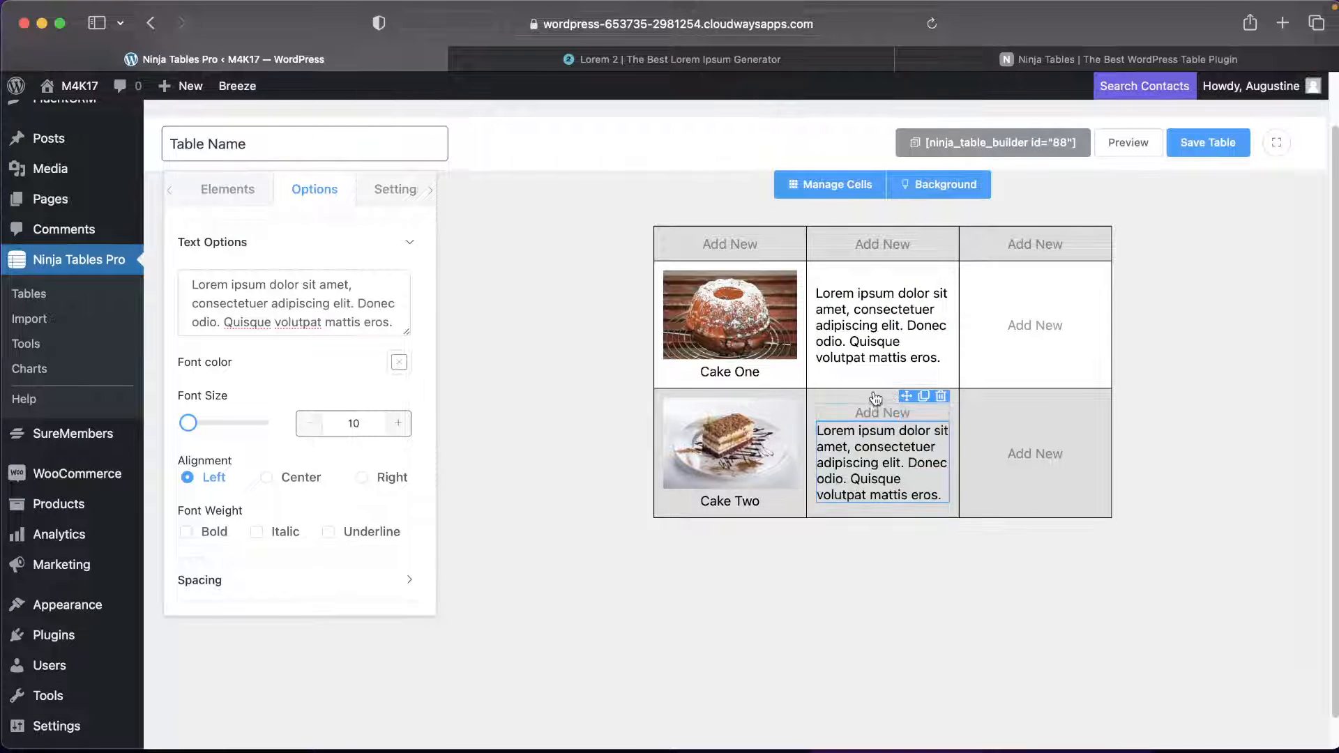
click(941, 397)
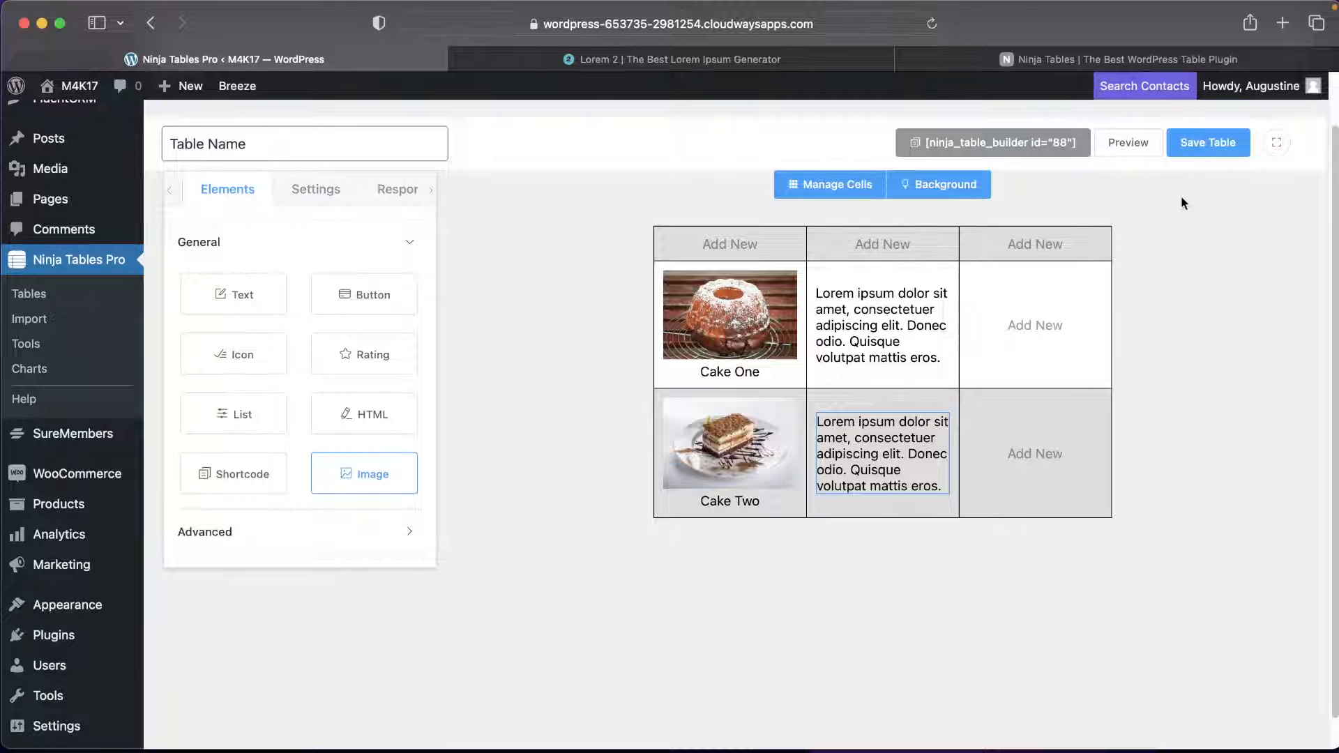
Add a Rating element and a Button element below it to the third column's second-row cell.
mouse_move(1041, 331)
drag(368, 357, 1042, 325)
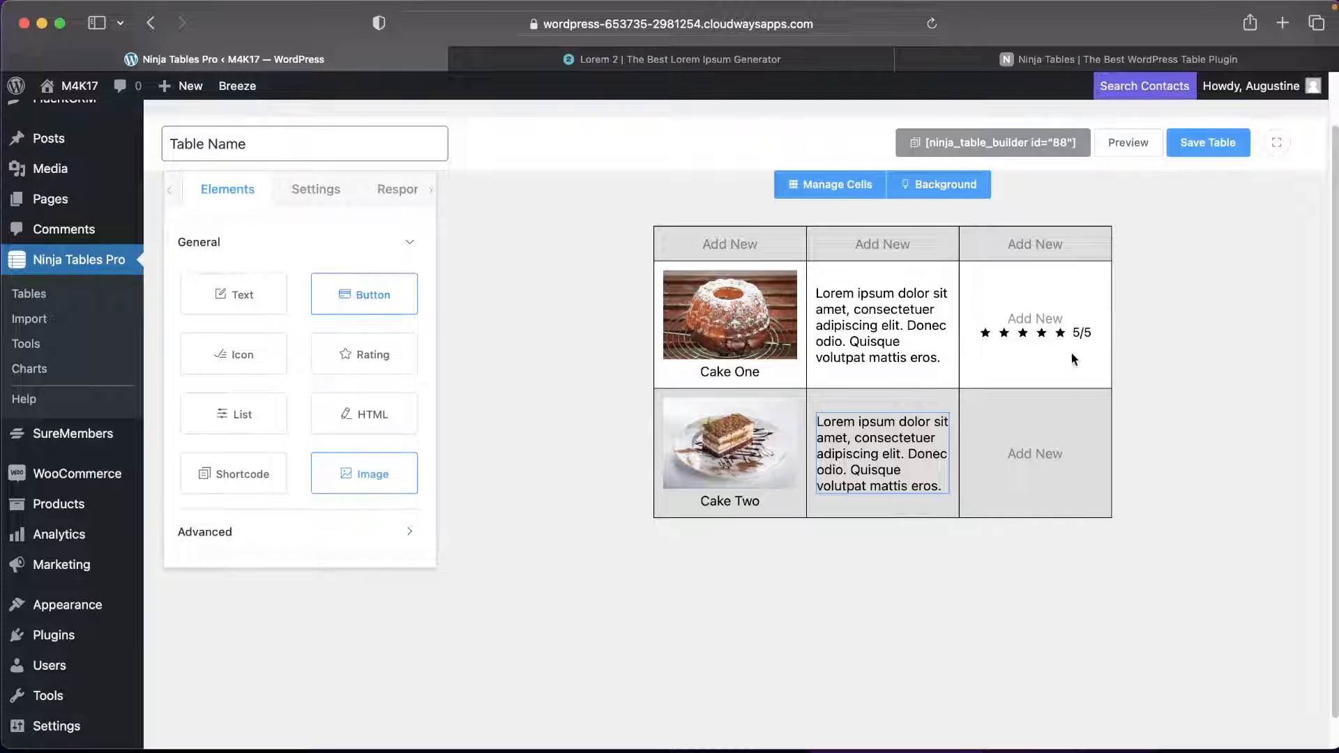
drag(334, 294, 1056, 384)
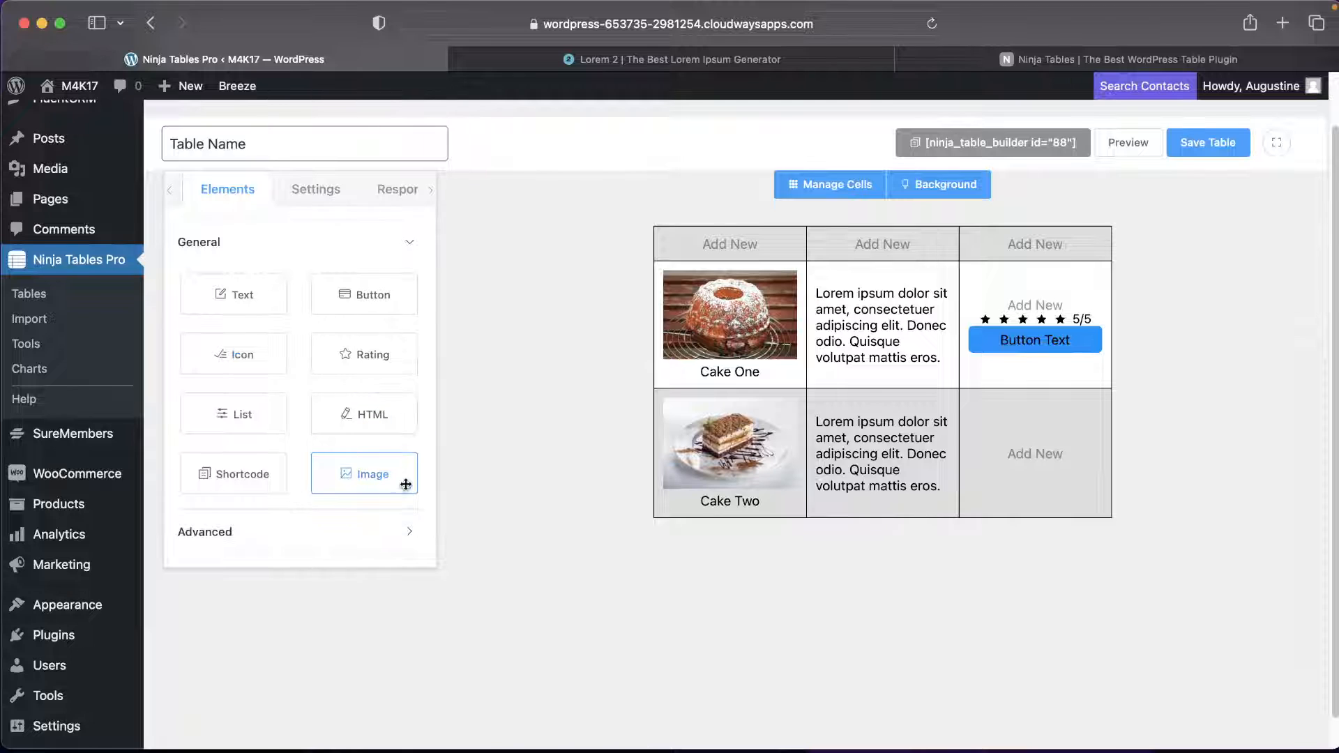
Change the text of the button under the star rating to "Download Now!".
click(1073, 341)
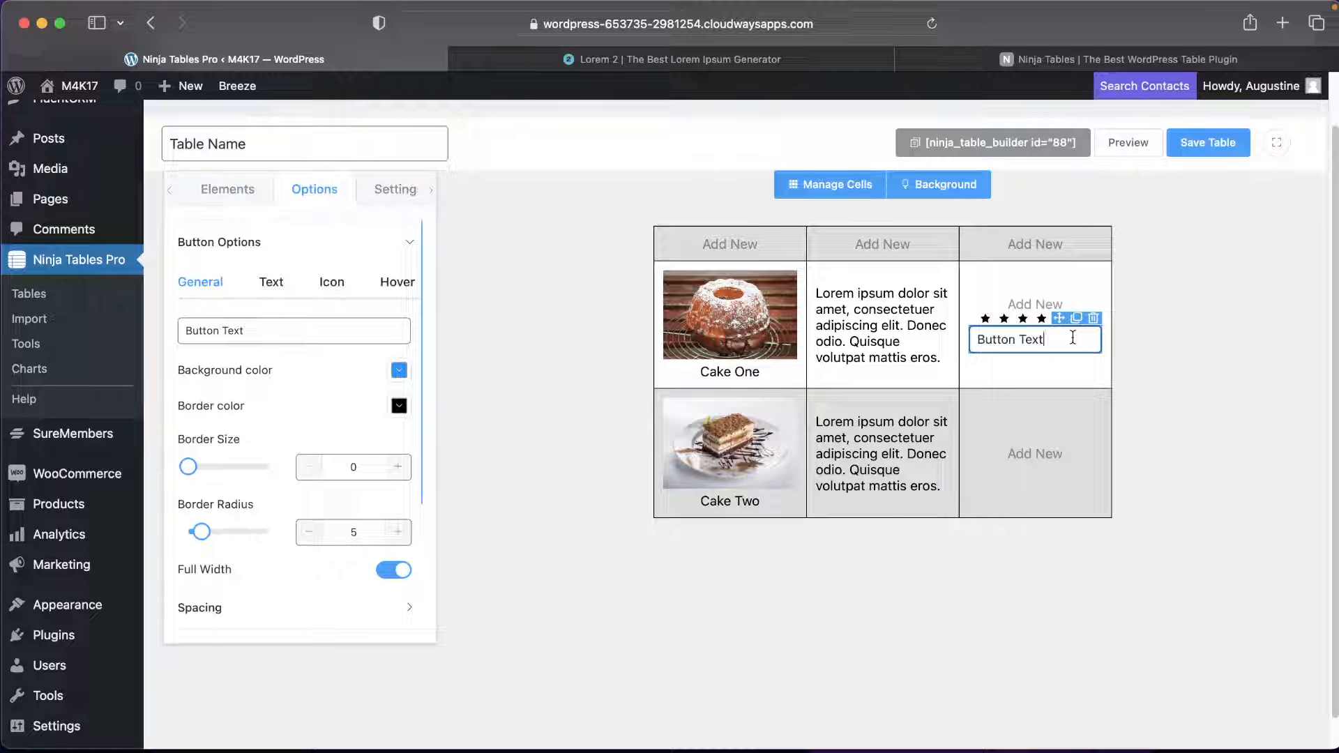
triple_click(1073, 338)
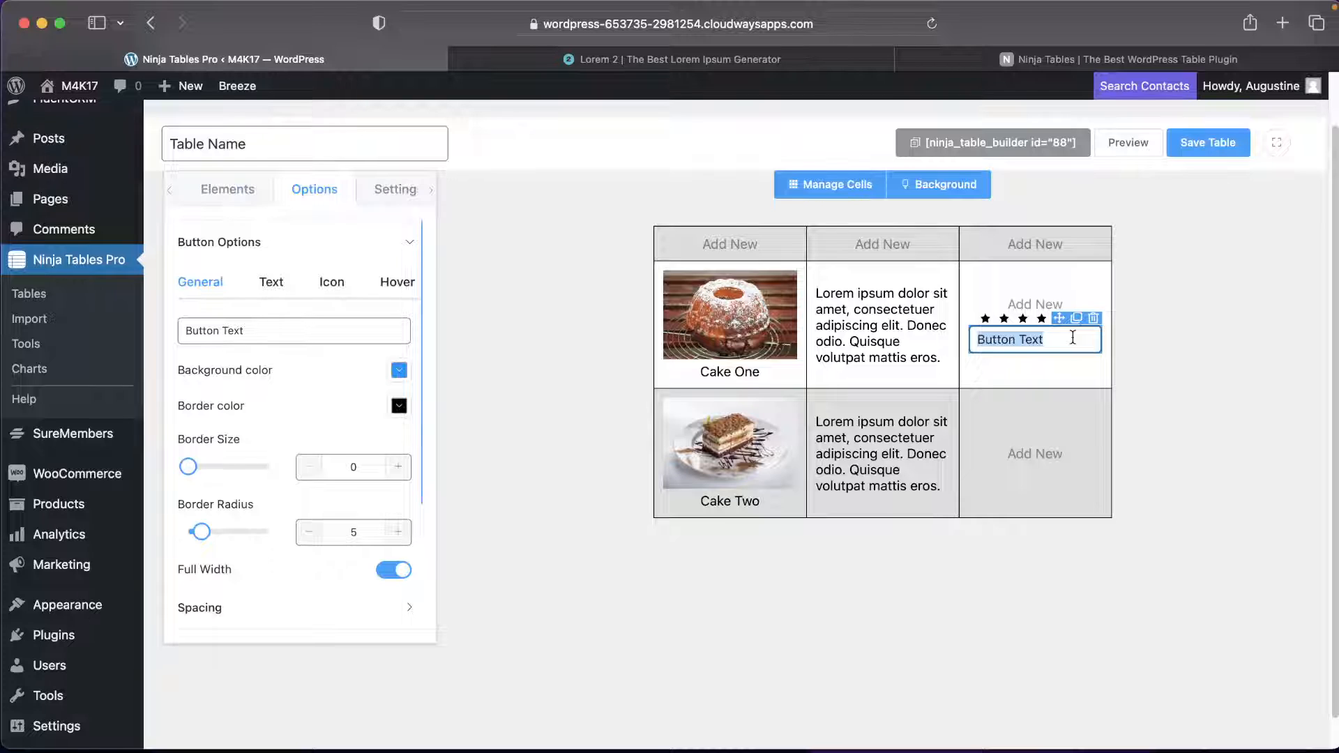
text(Do)
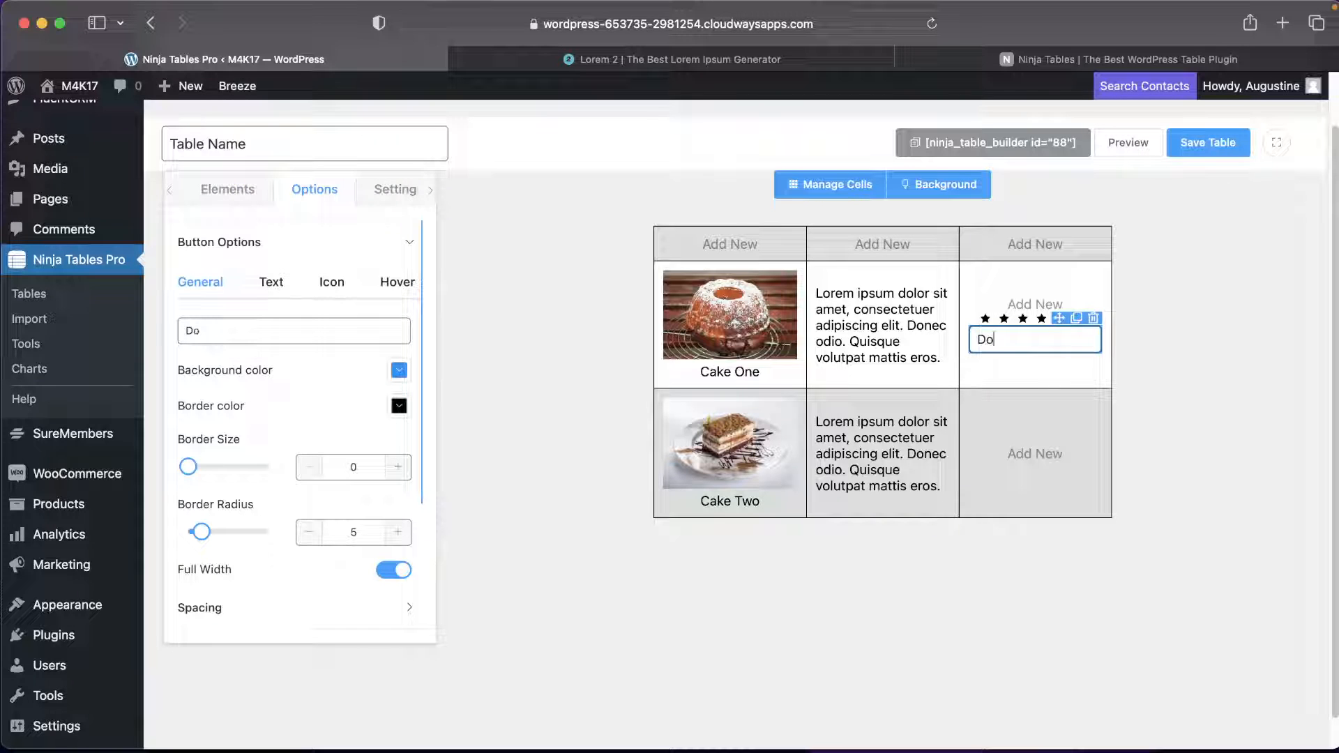
text(wn;)
text(oad)
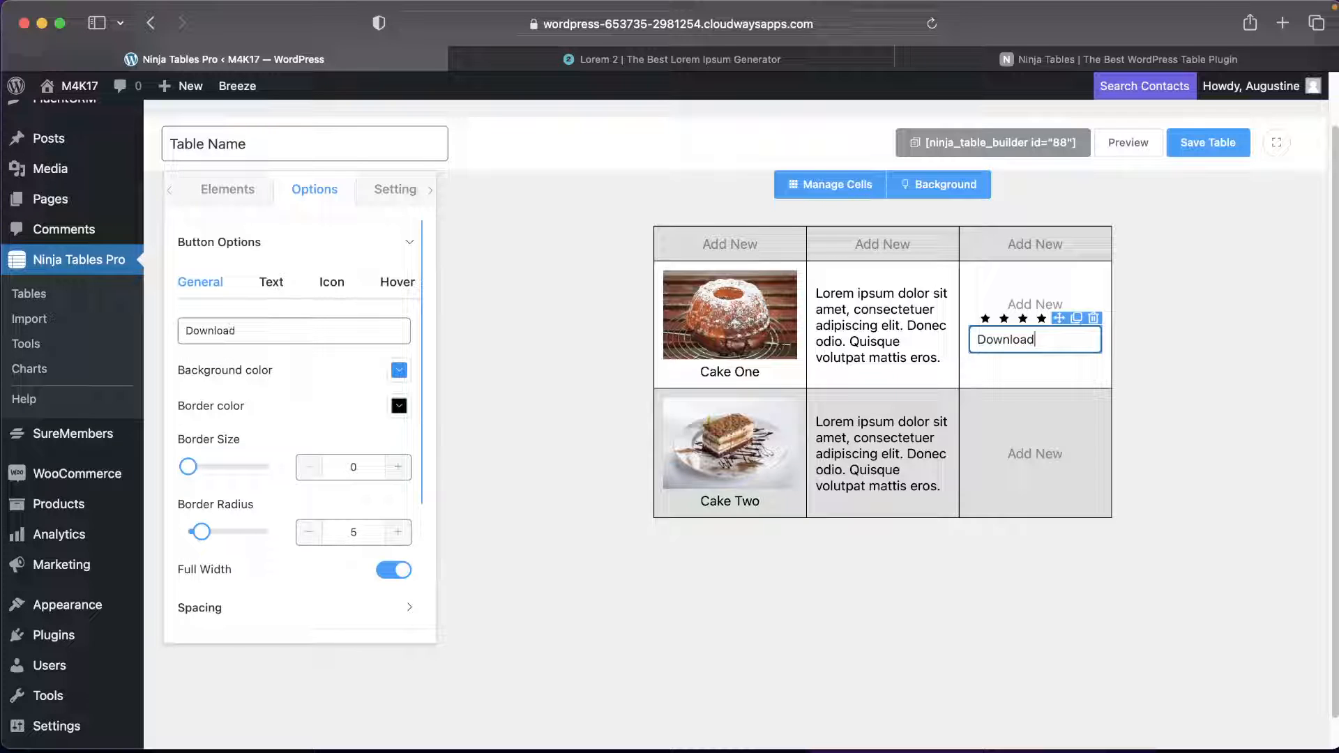
text( Now!)
click(1131, 356)
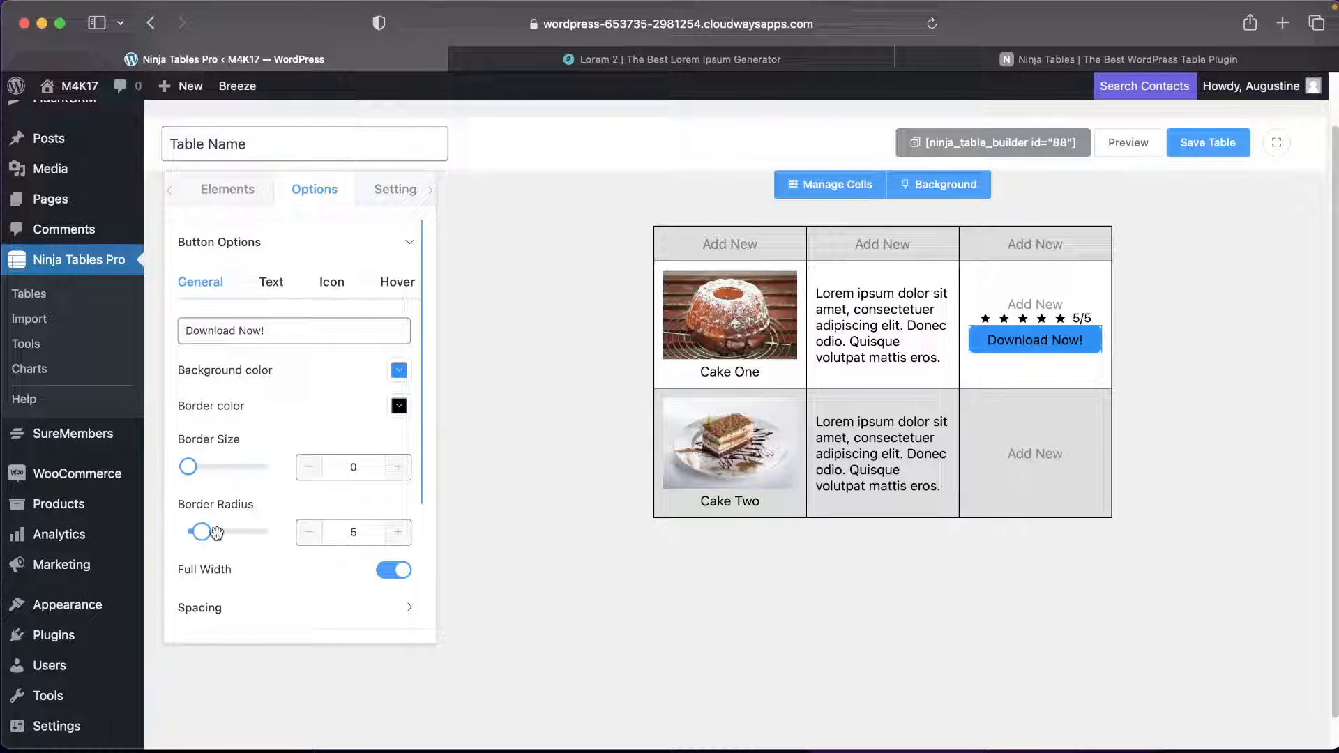
Style the download button with border radius 0, background color #FF8C00 and bold text.
drag(201, 531, 154, 529)
click(398, 372)
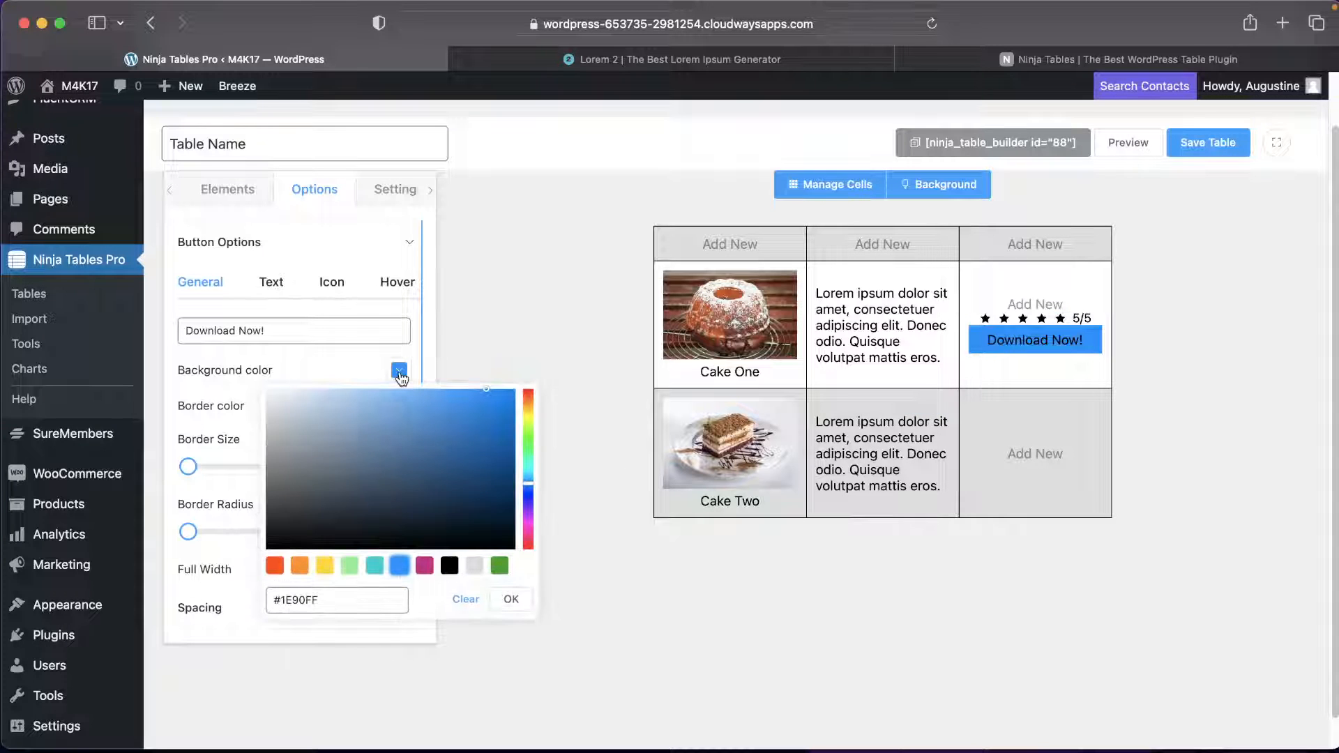
click(299, 568)
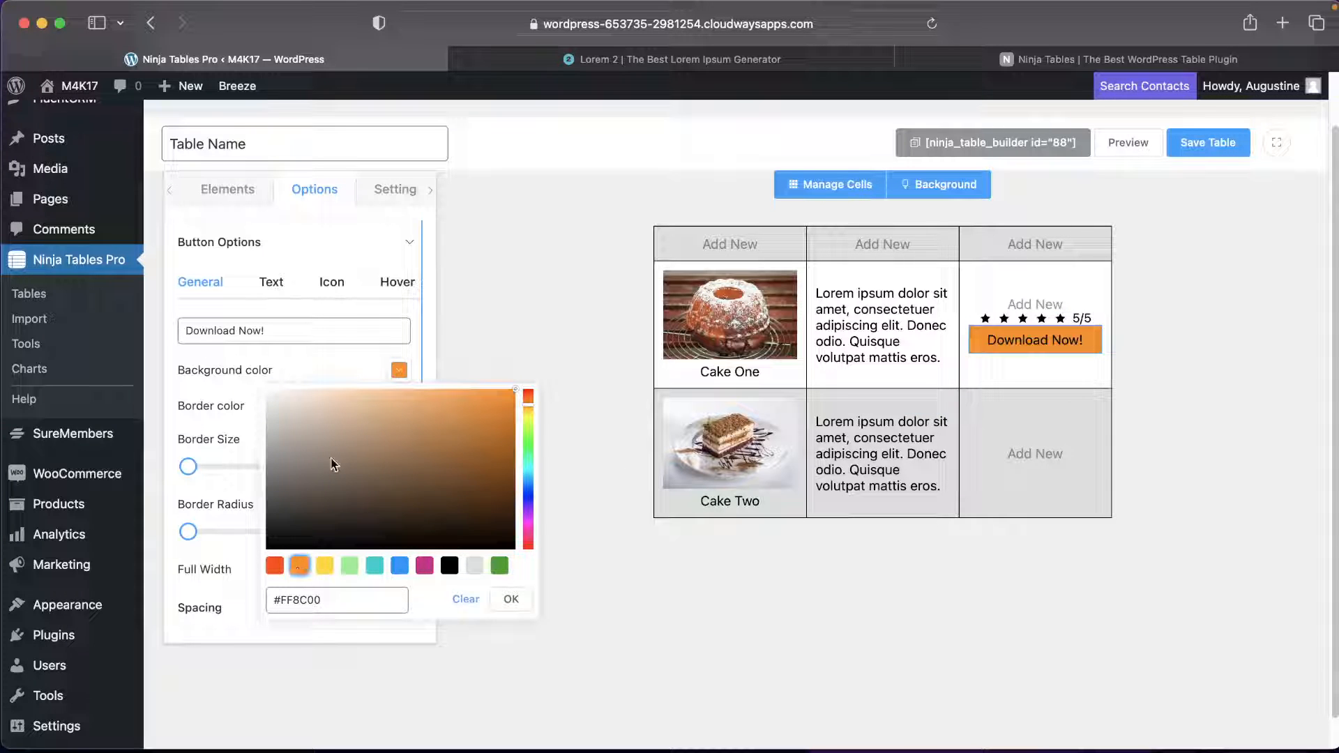
click(420, 304)
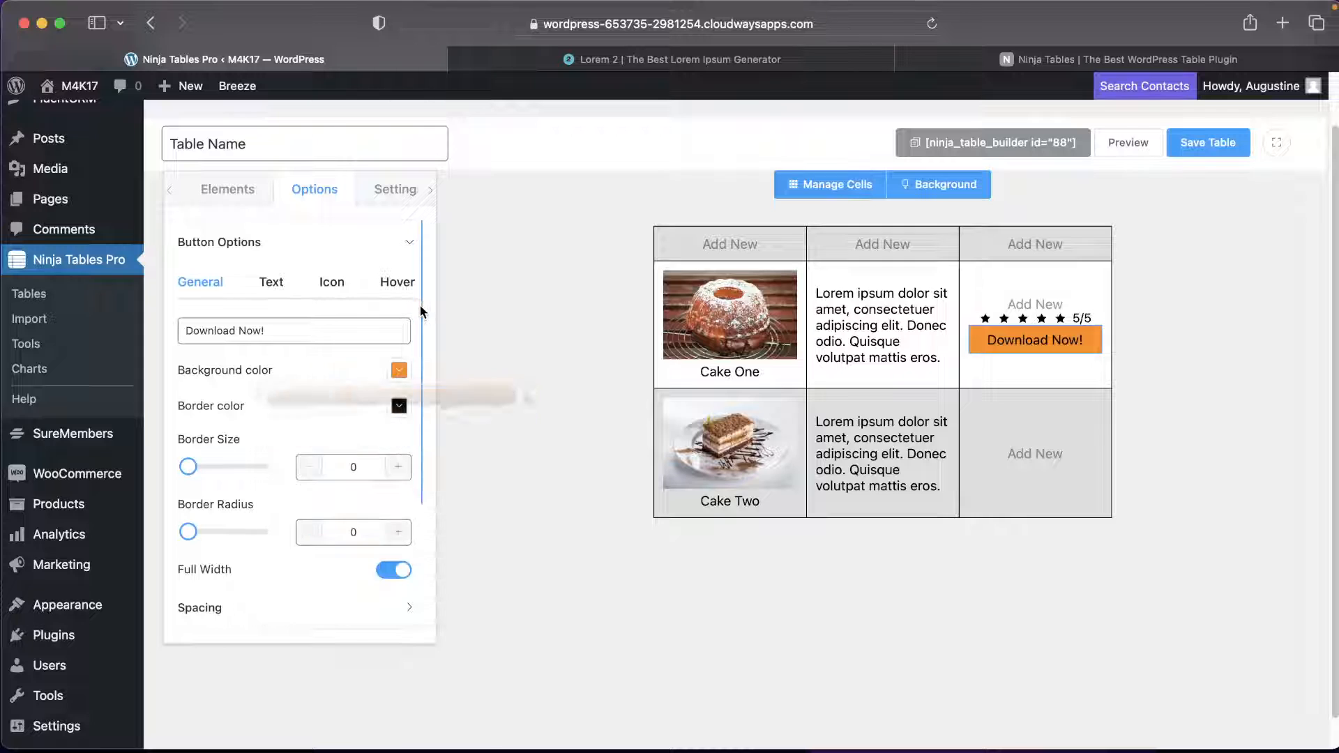
click(271, 286)
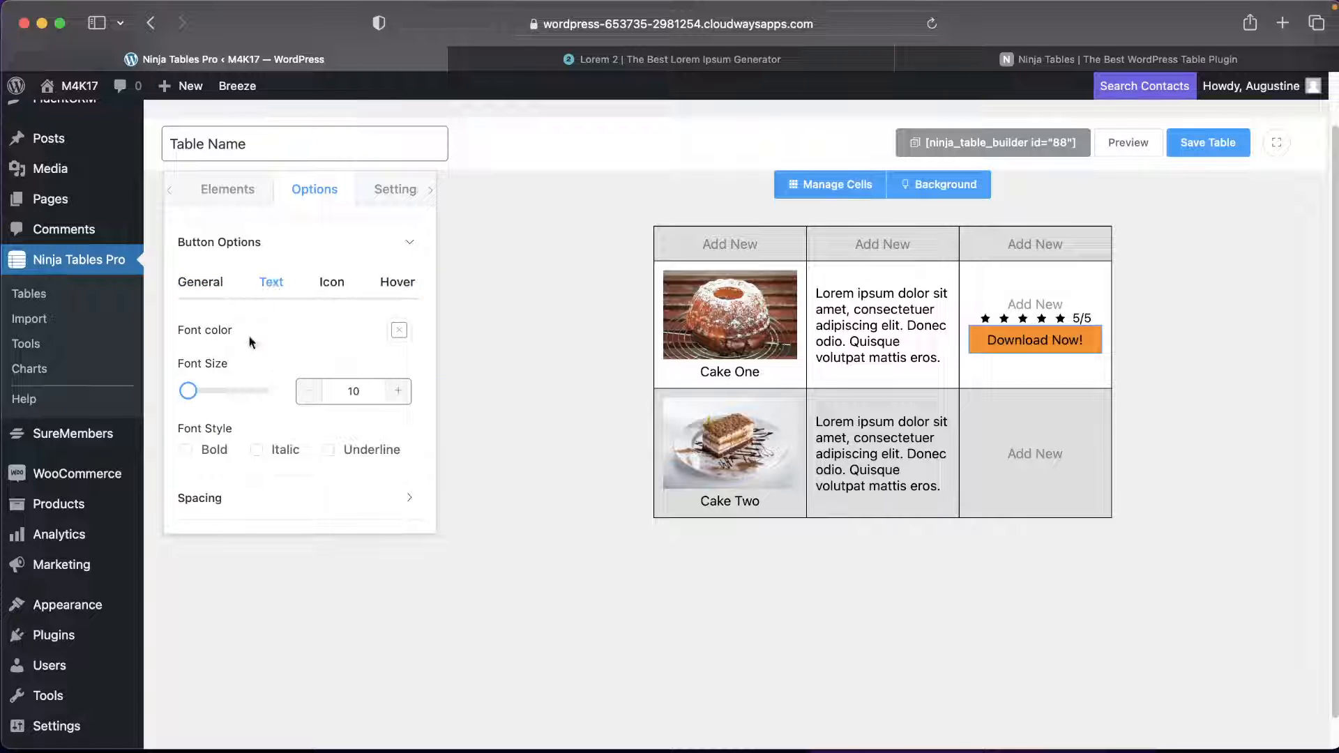
click(187, 451)
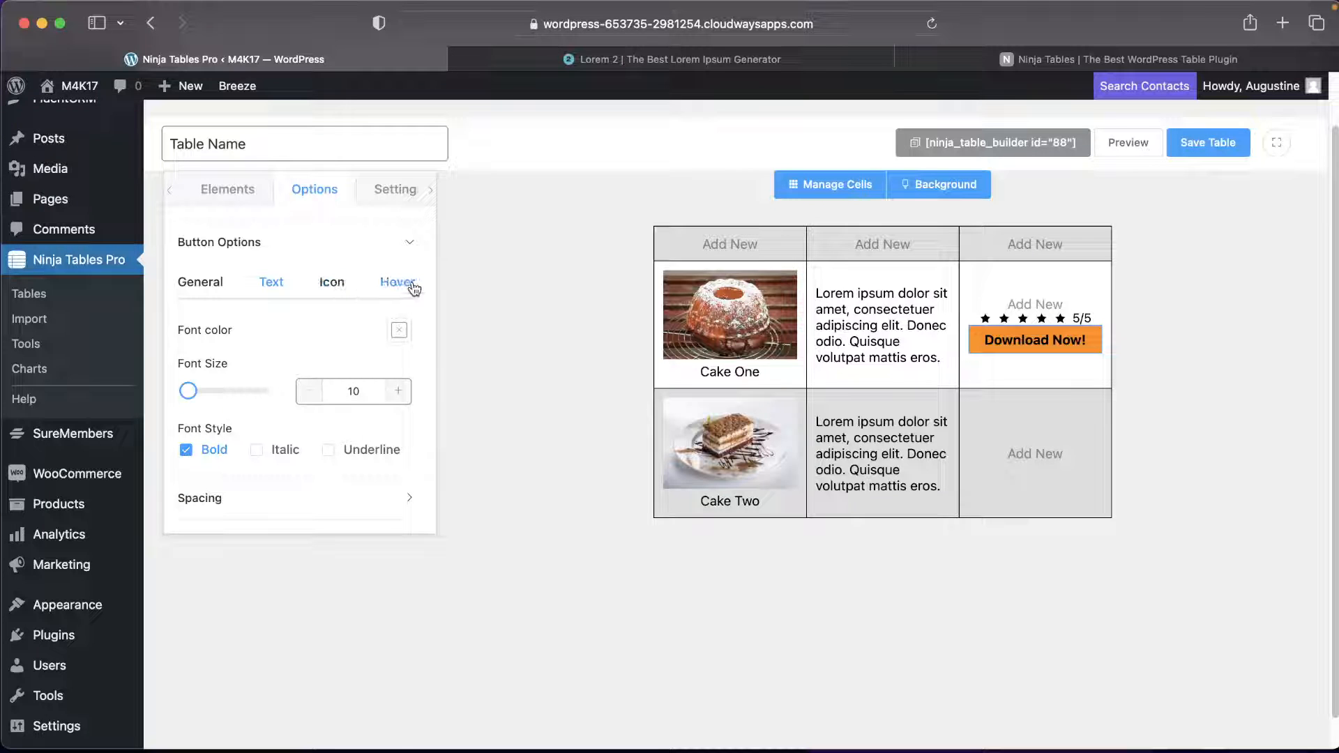
Empty the third column's second-row cell by deleting its "Add New" placeholder, download button and rating.
click(230, 202)
mouse_move(1054, 288)
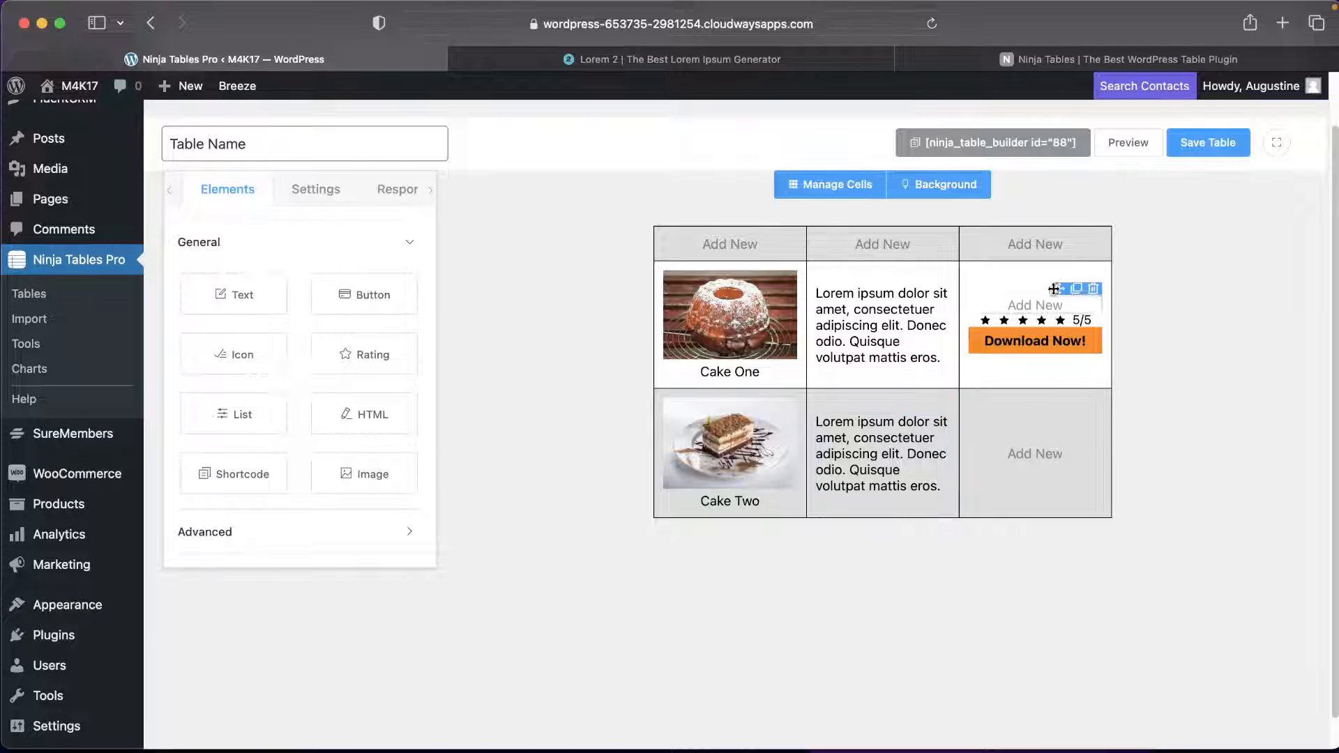
click(1094, 307)
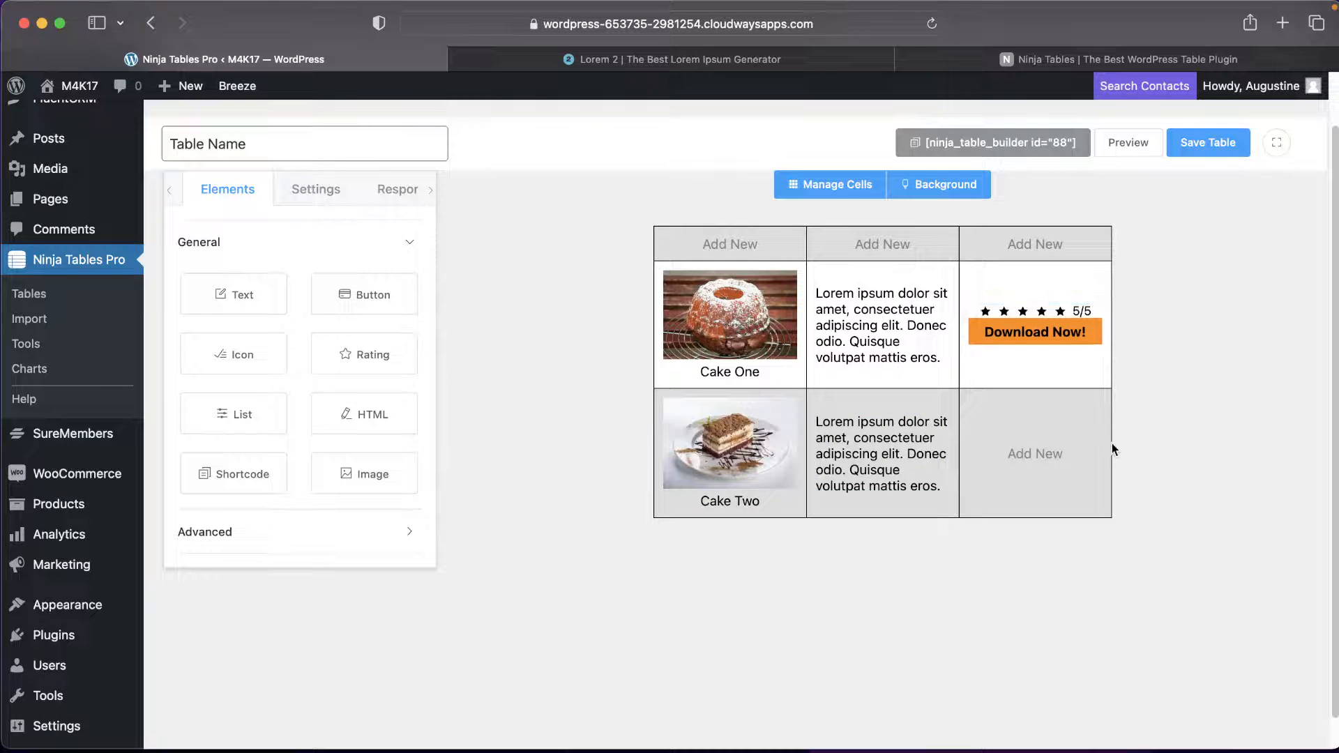
mouse_move(1096, 314)
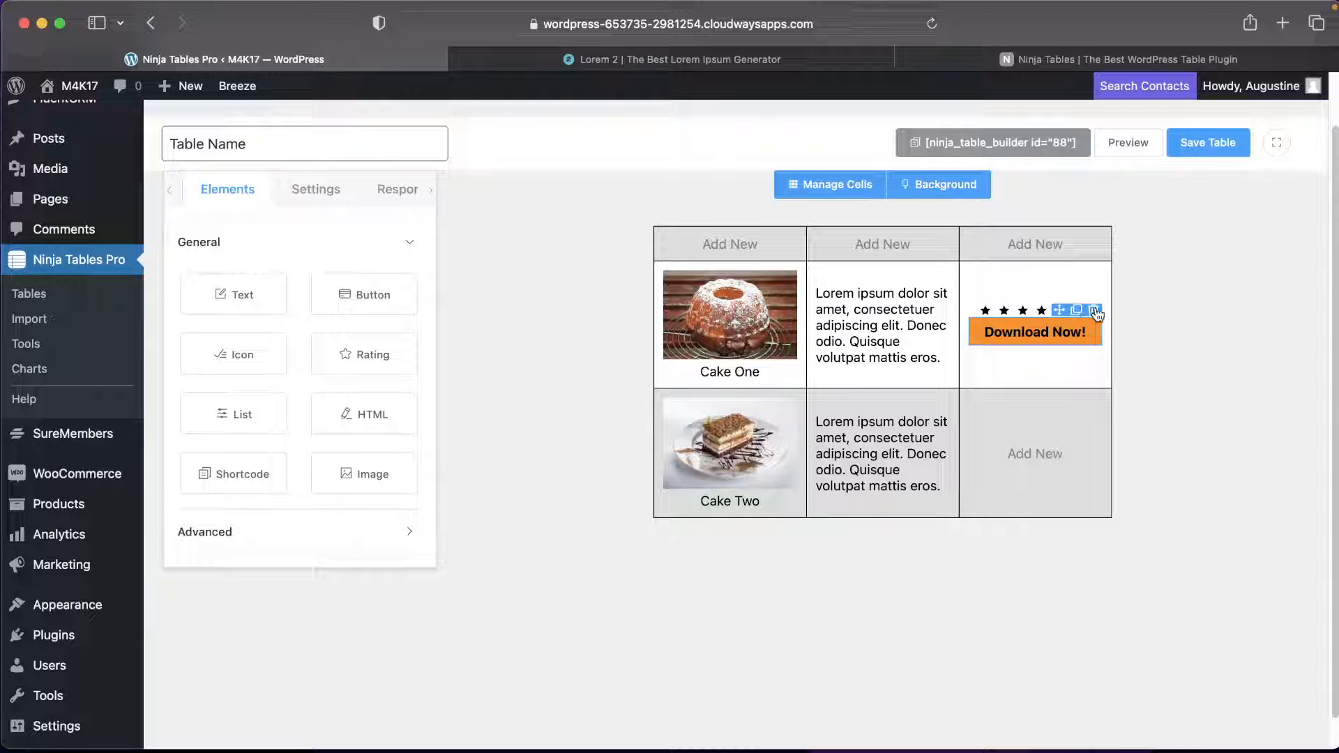
click(1096, 314)
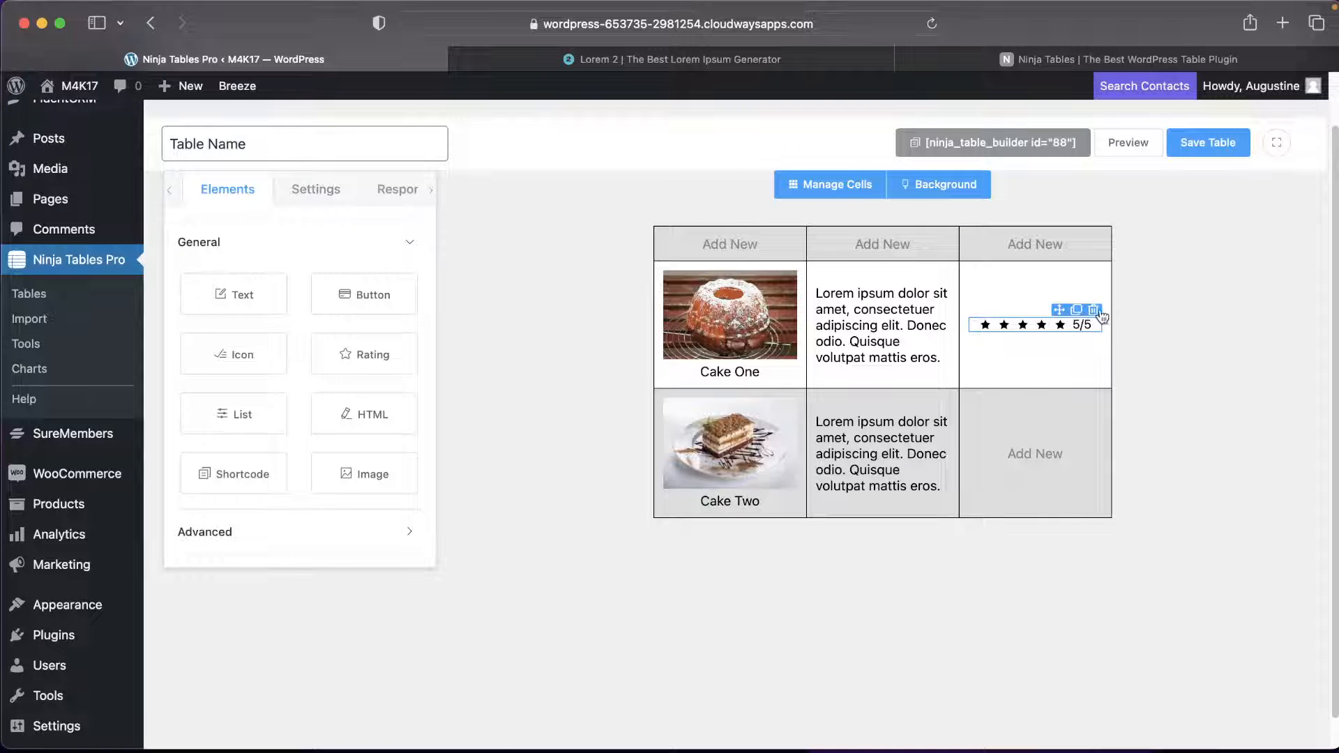
click(1094, 315)
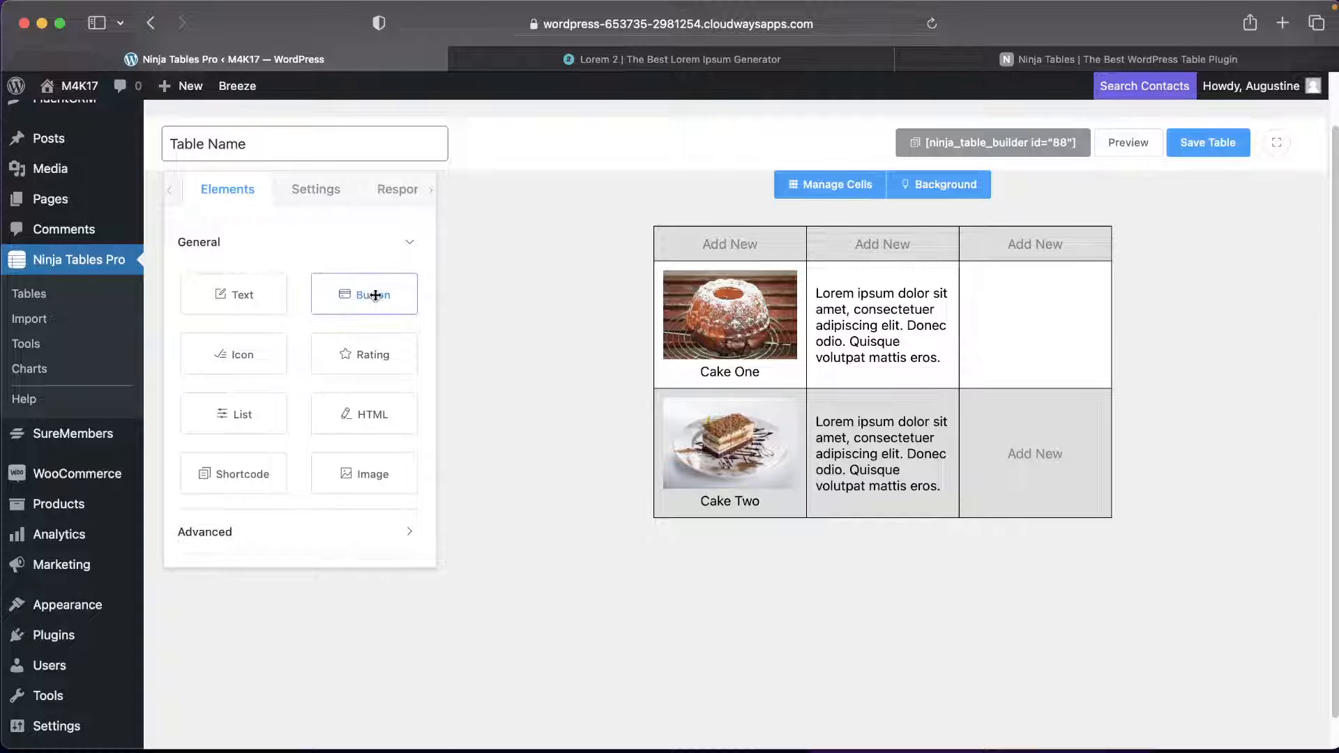
Add a Button element to the empty third-column cell in the second row and label it "Download Now!".
drag(337, 291, 1031, 352)
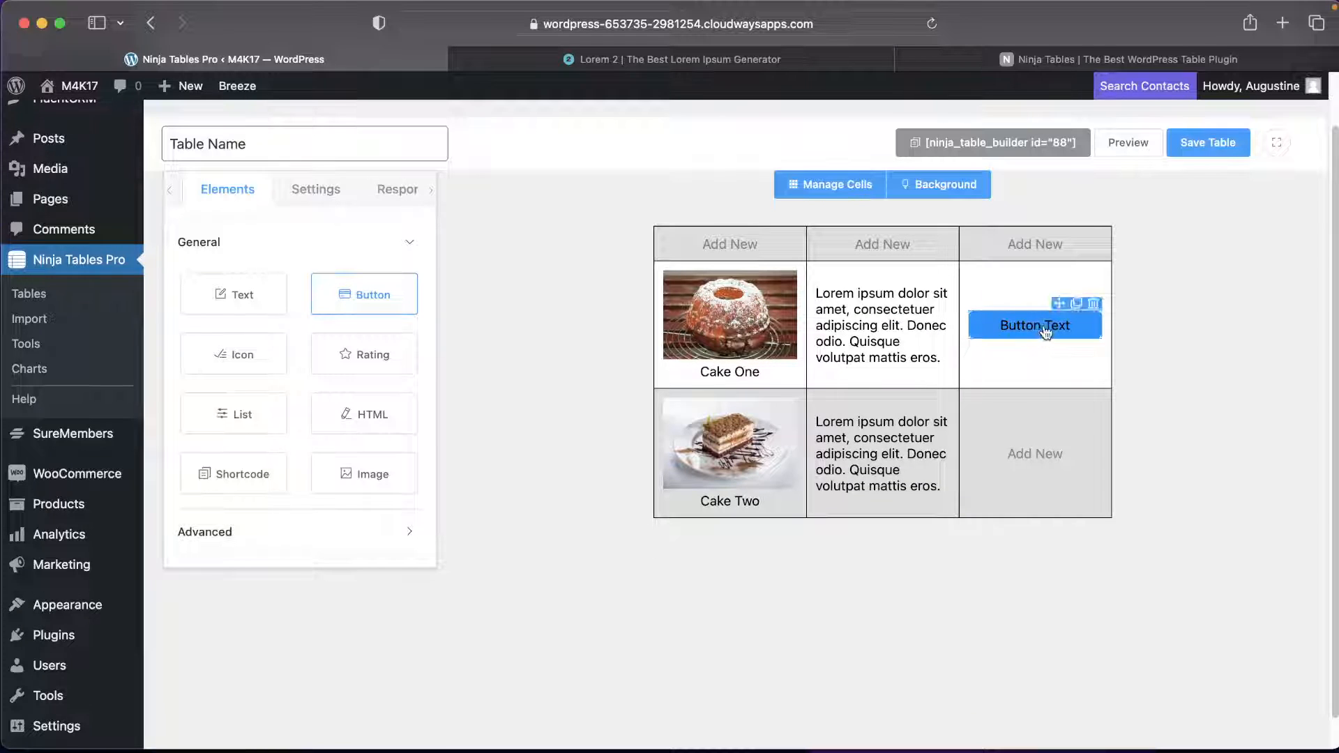
click(1046, 331)
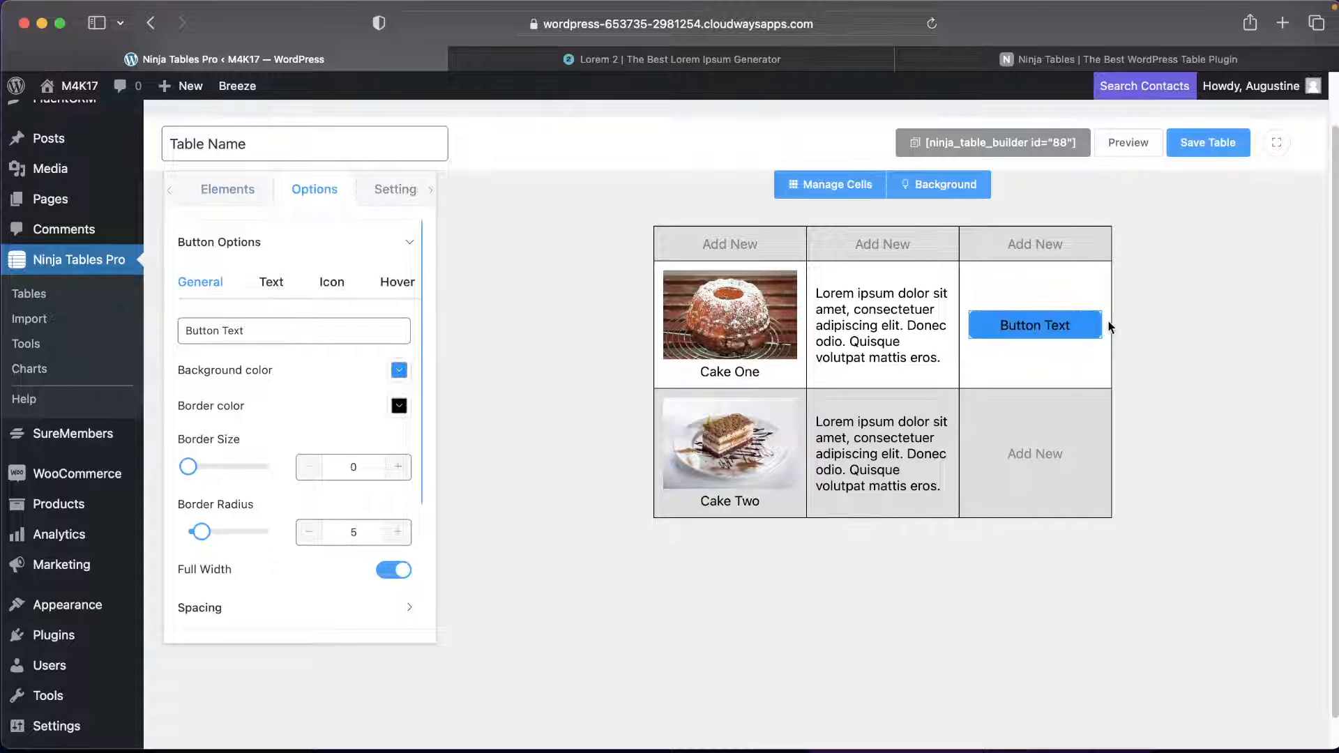
triple_click(311, 331)
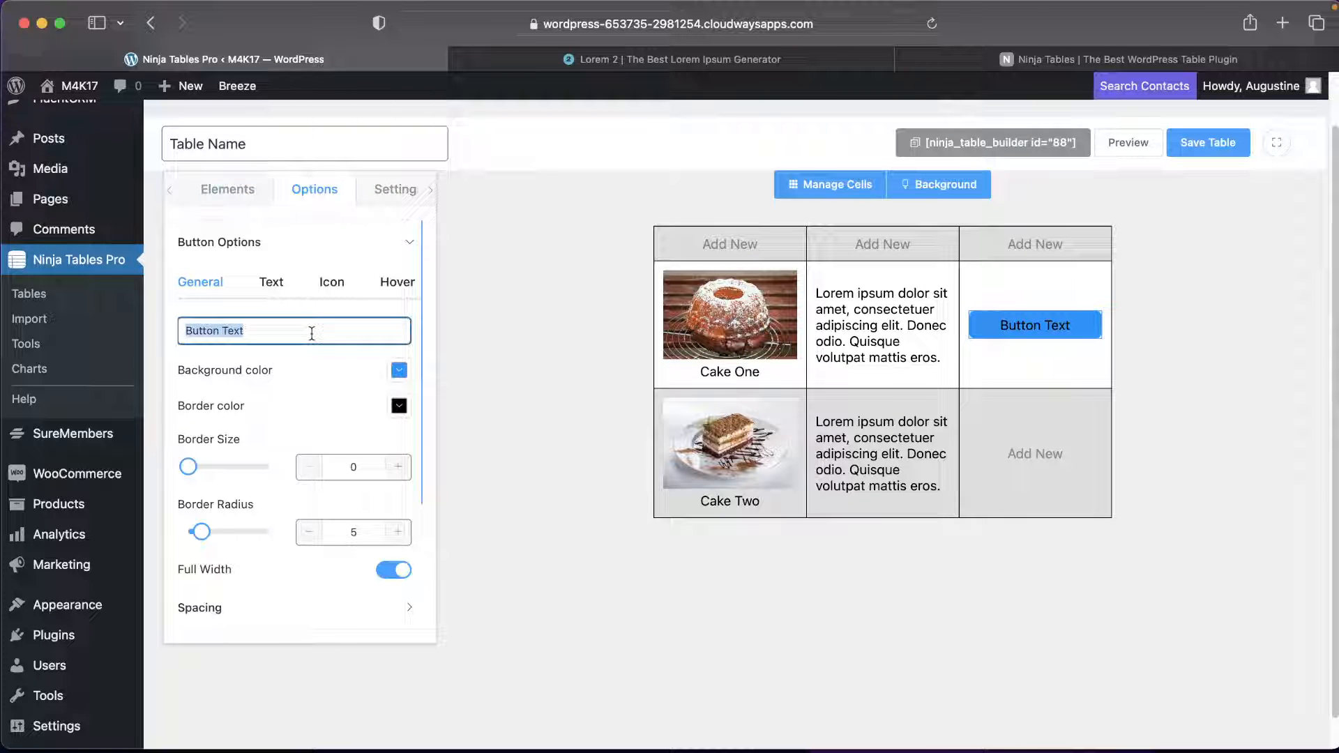
text(Downloa)
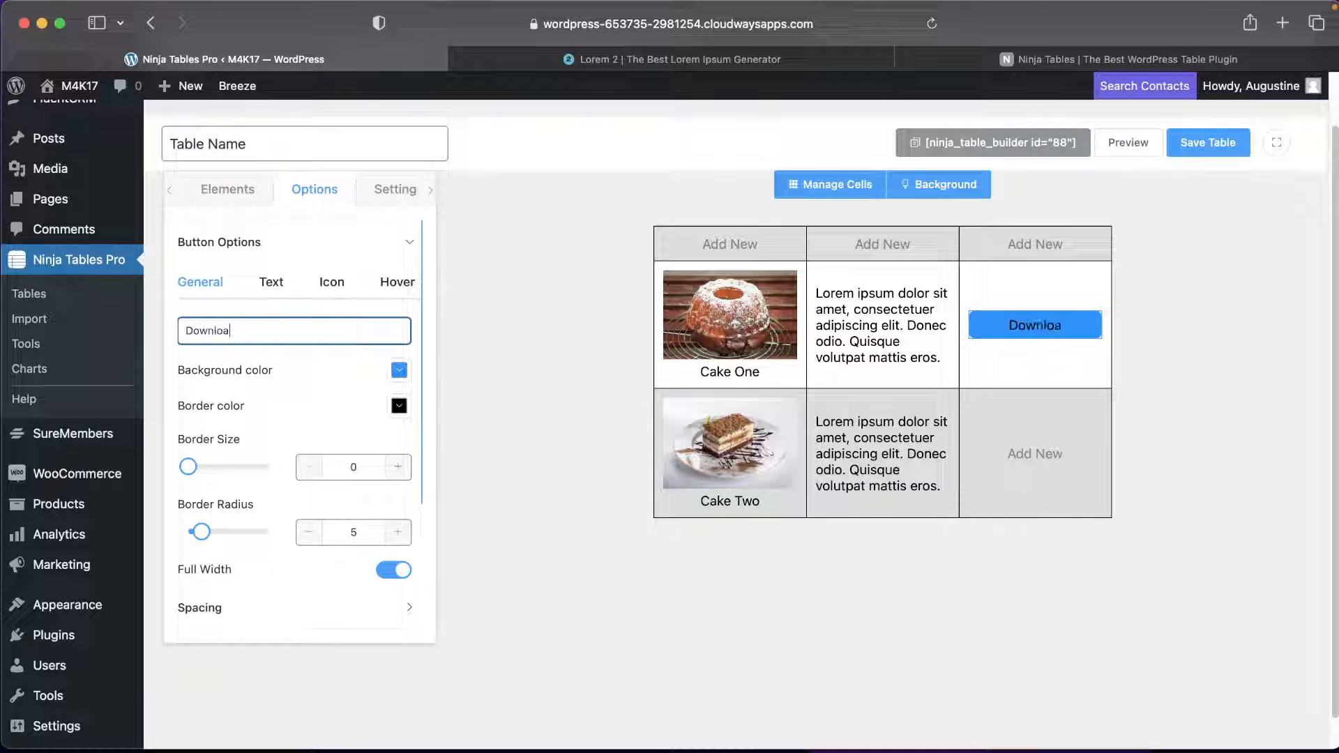
text(d Now)
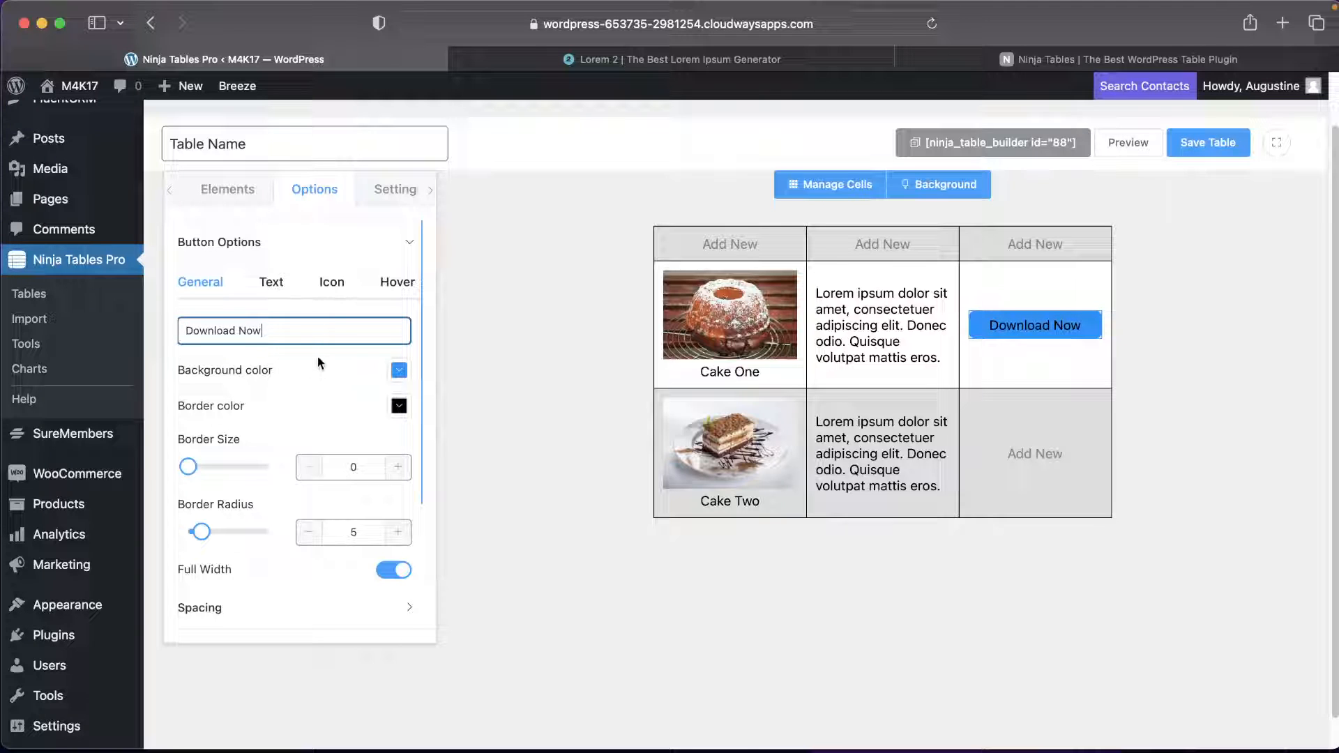
text(!)
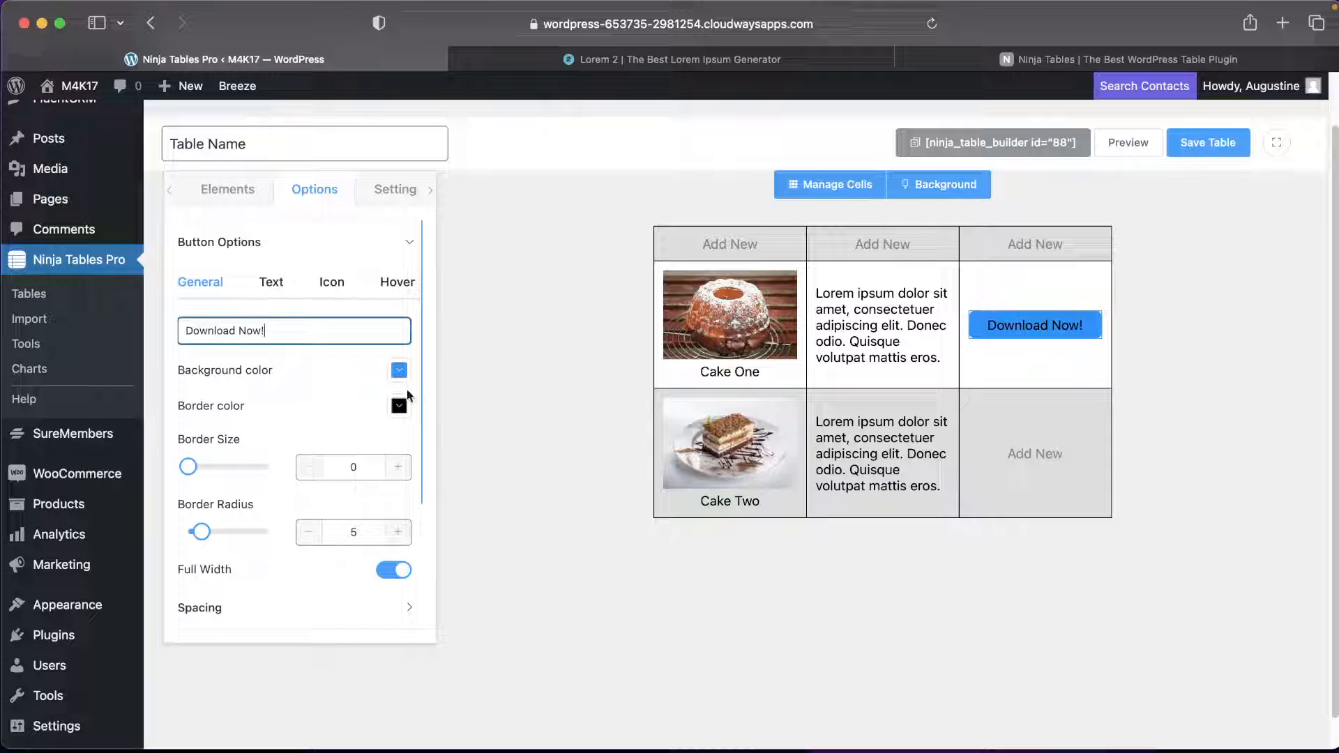
Style the second-row download button with background color #FF8C00, bold text and square corners without any border radius.
click(398, 370)
click(299, 568)
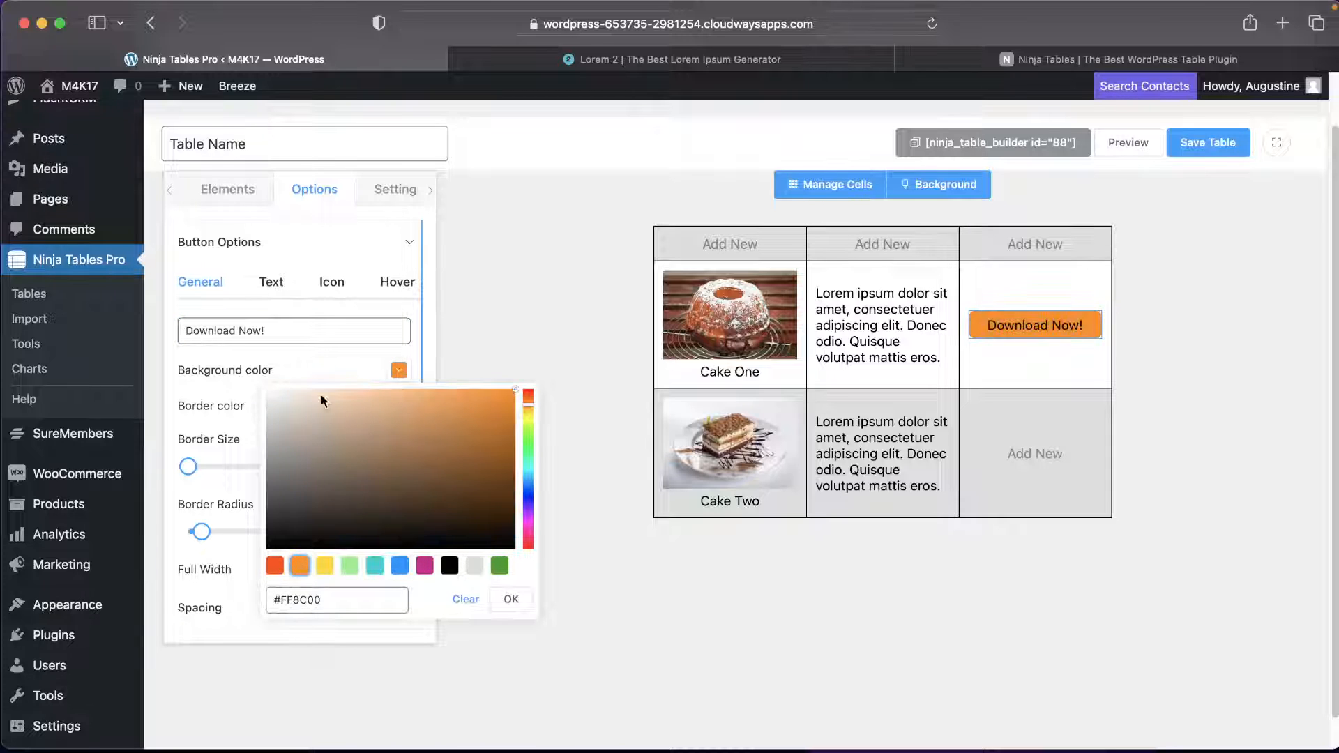
click(281, 284)
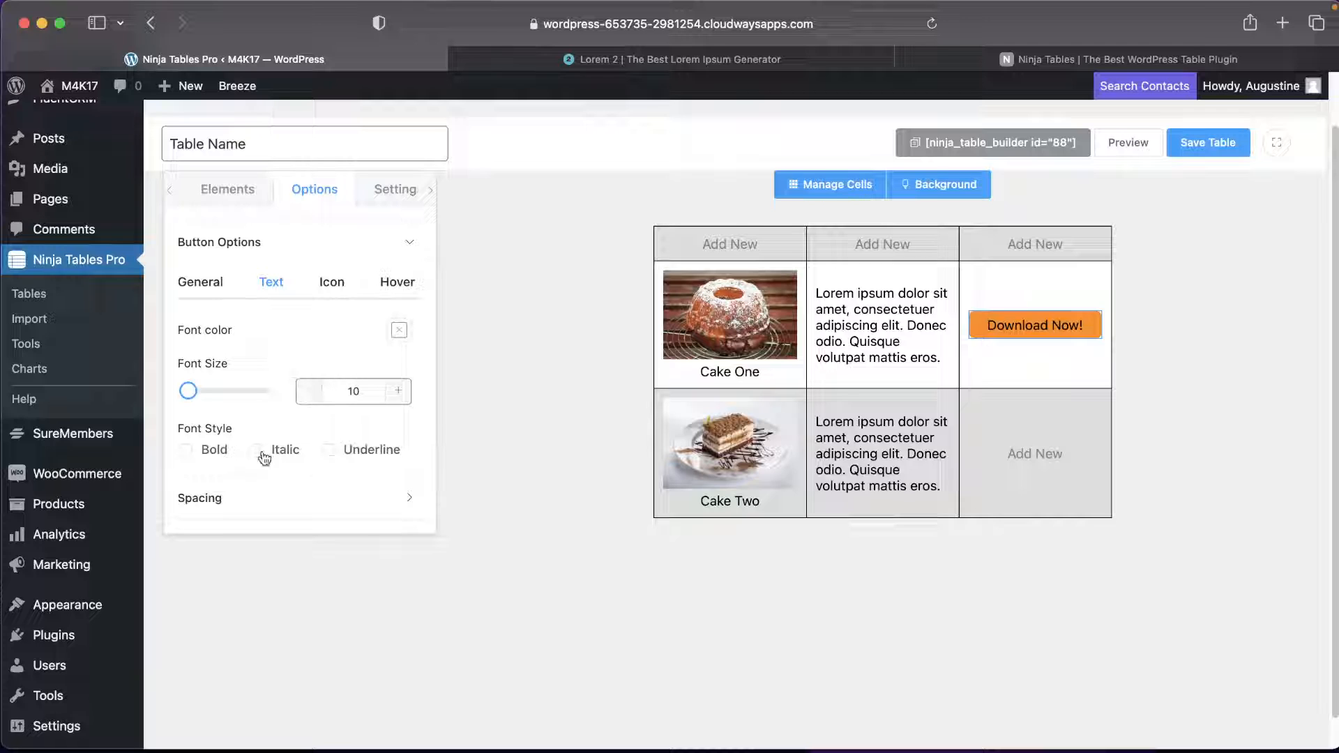
click(186, 450)
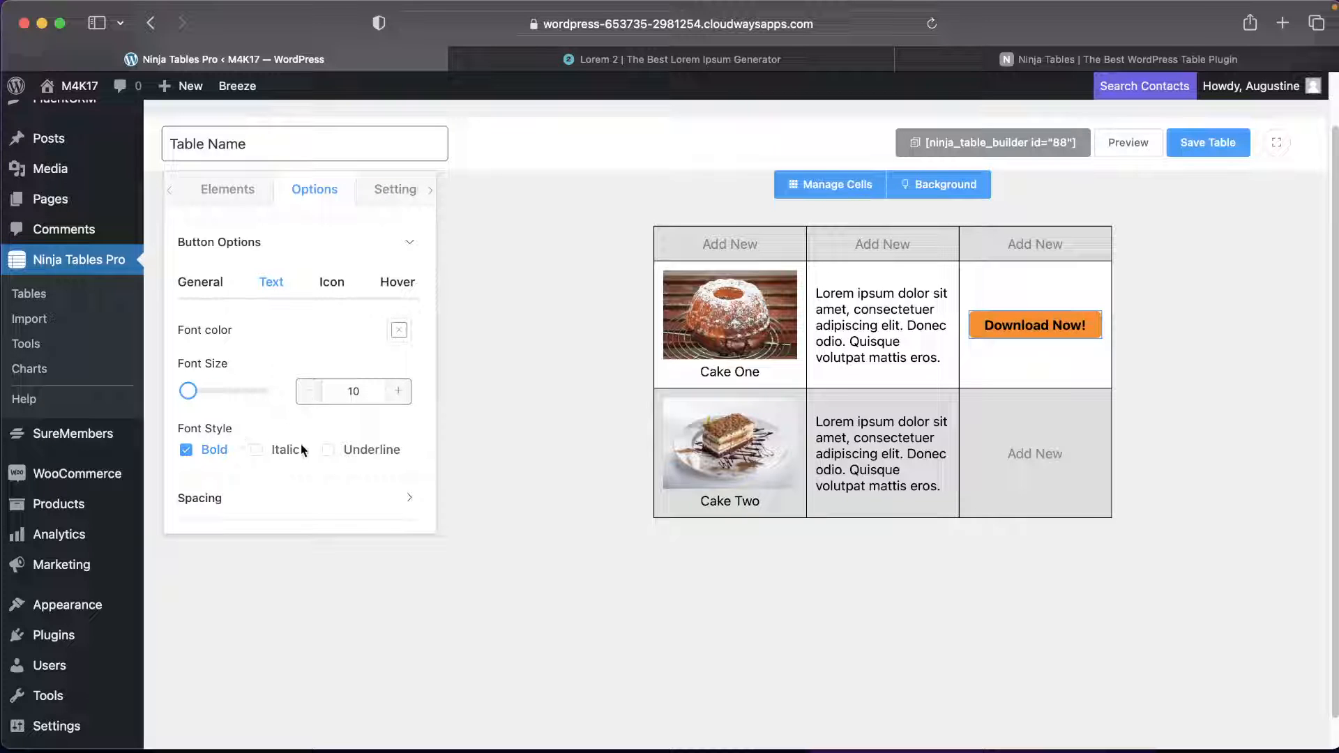
click(202, 283)
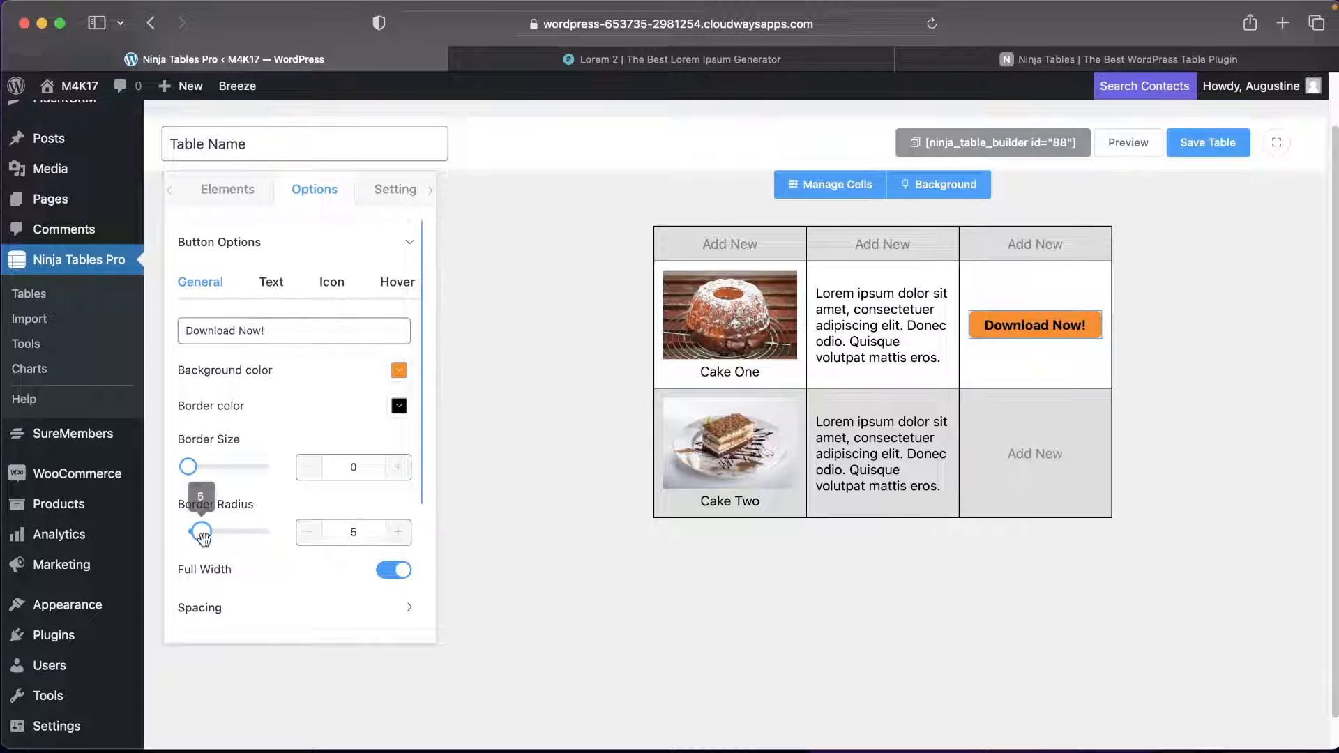
drag(201, 532, 182, 523)
click(491, 577)
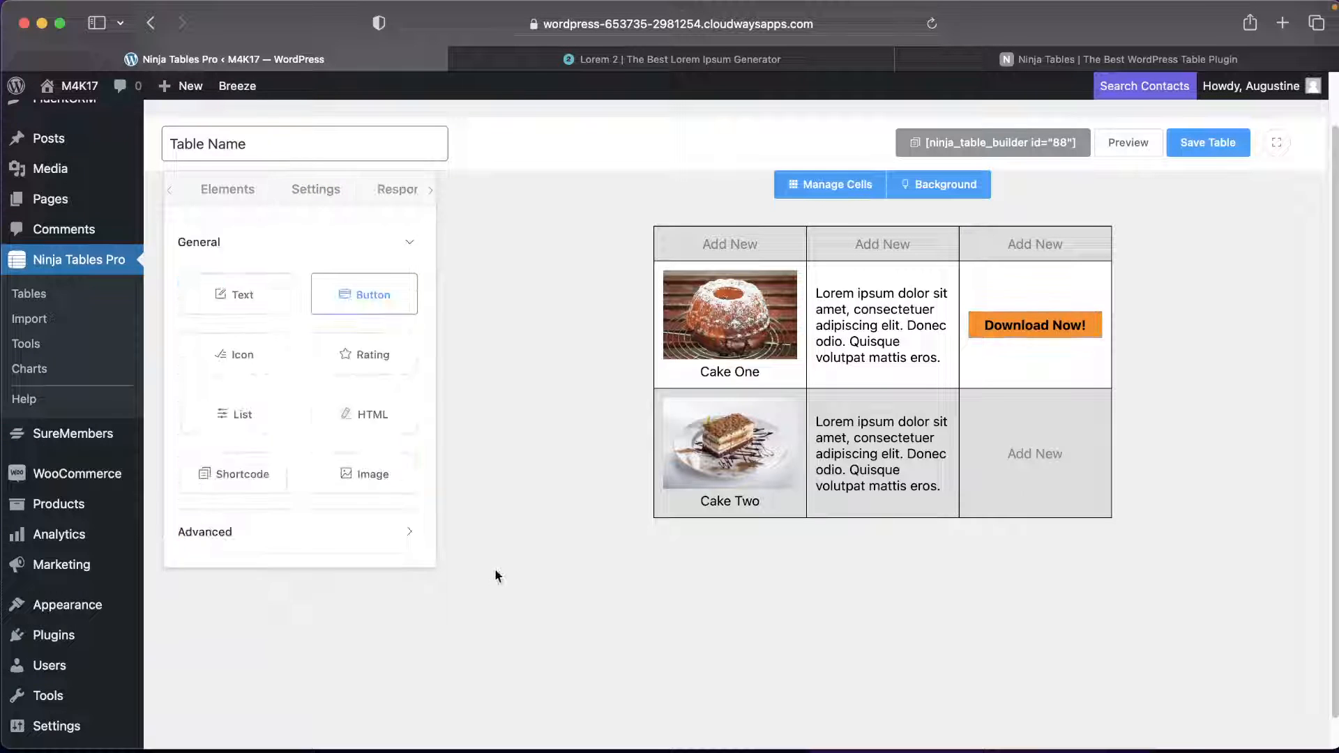
Duplicate the orange "Download Now!" button and move the copy into the third column's cell in the Cake Two row.
click(1076, 302)
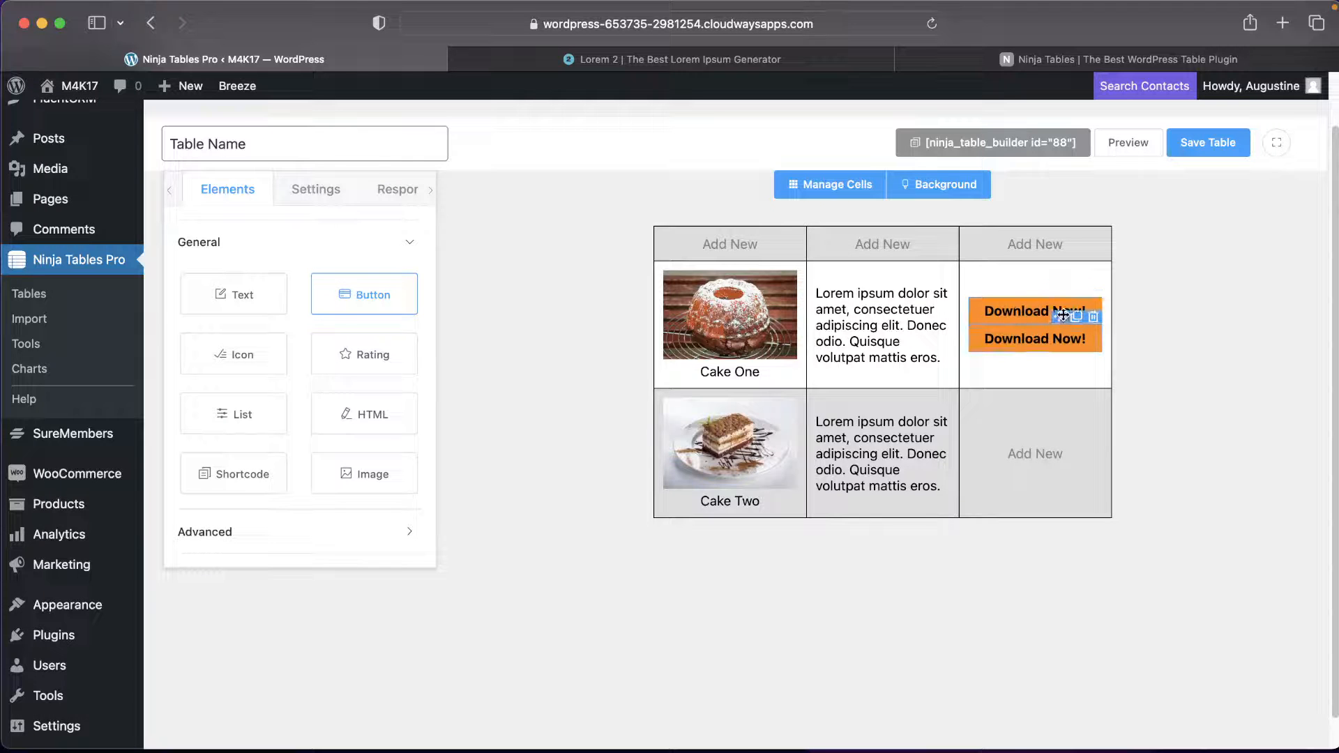
drag(1042, 315, 1068, 481)
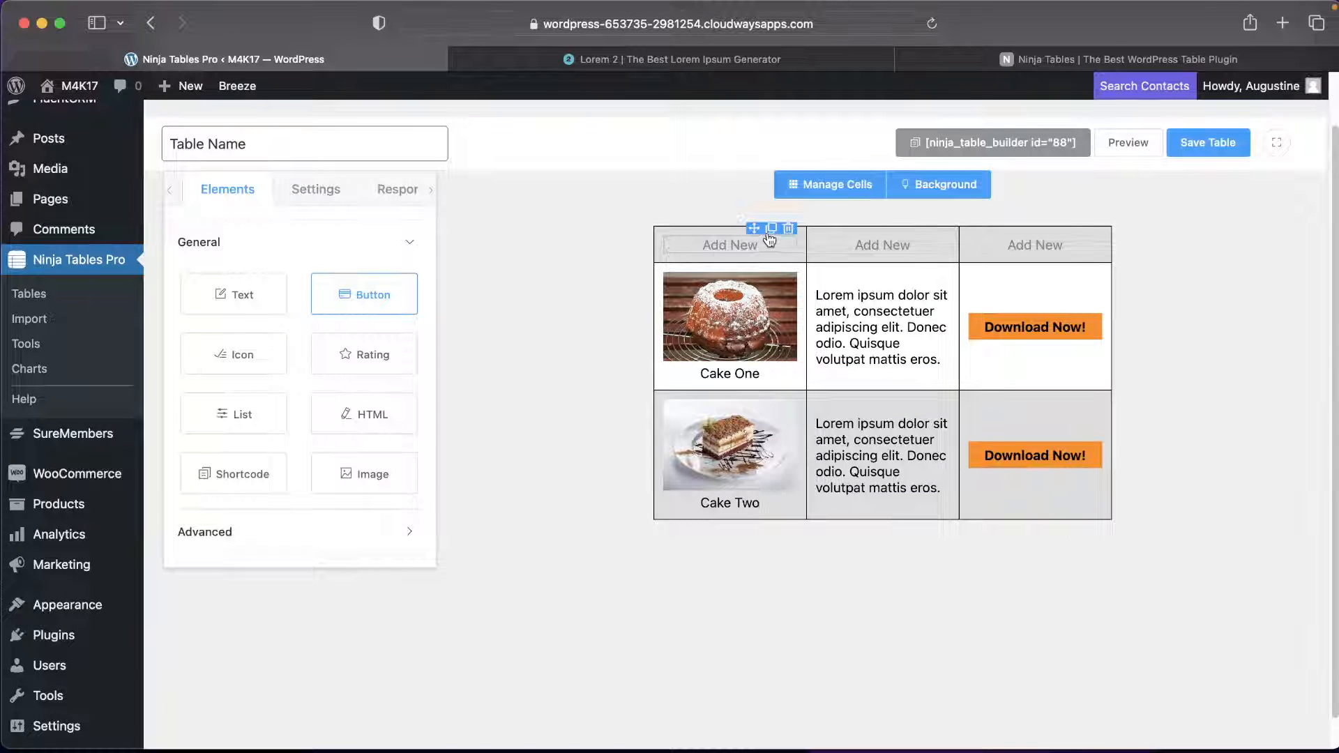
Label the first two header cells "Product" and "Description".
click(744, 244)
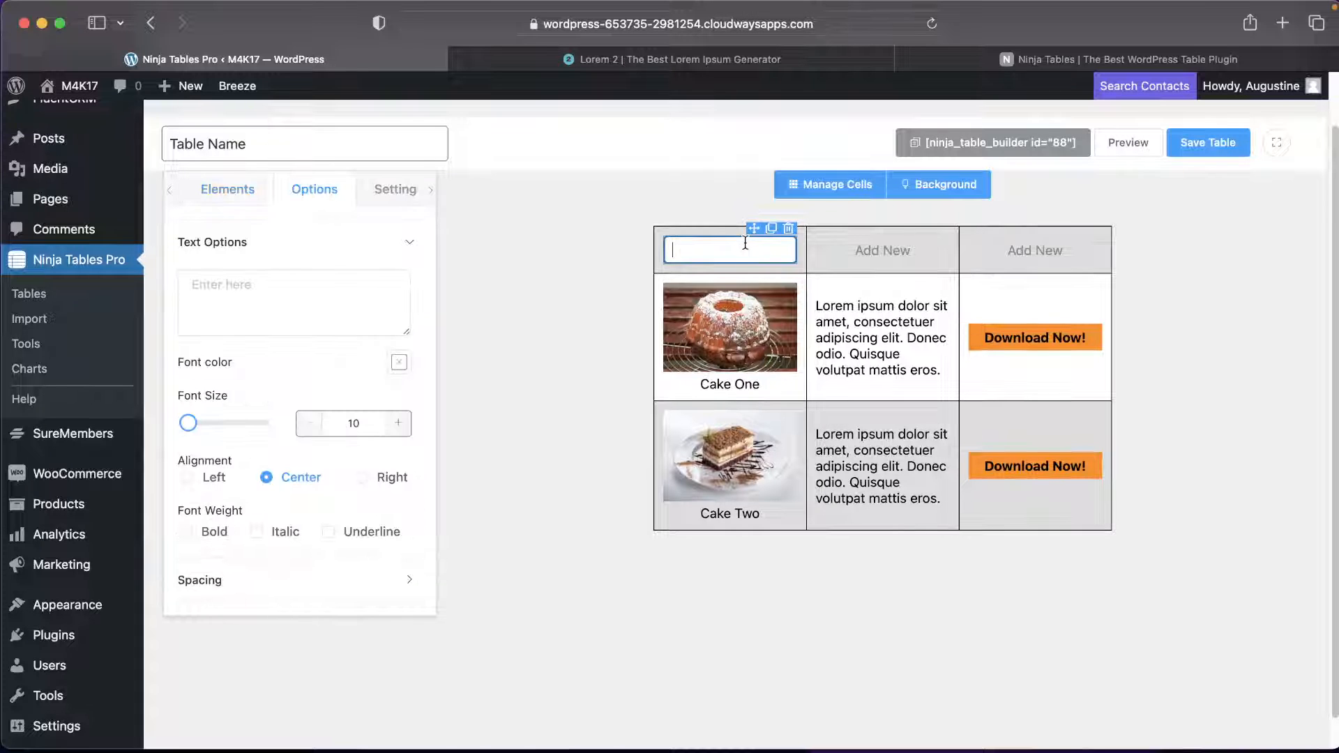
text(Product)
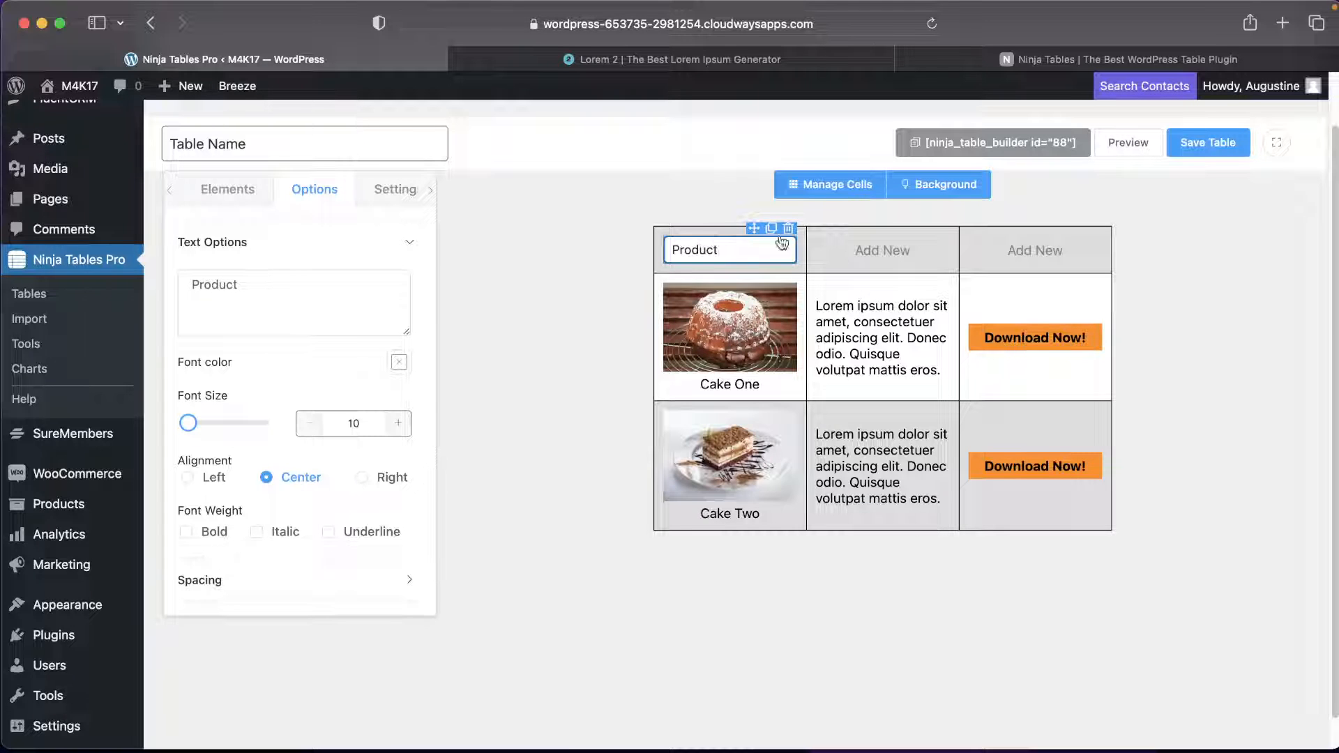
click(875, 250)
text(Des)
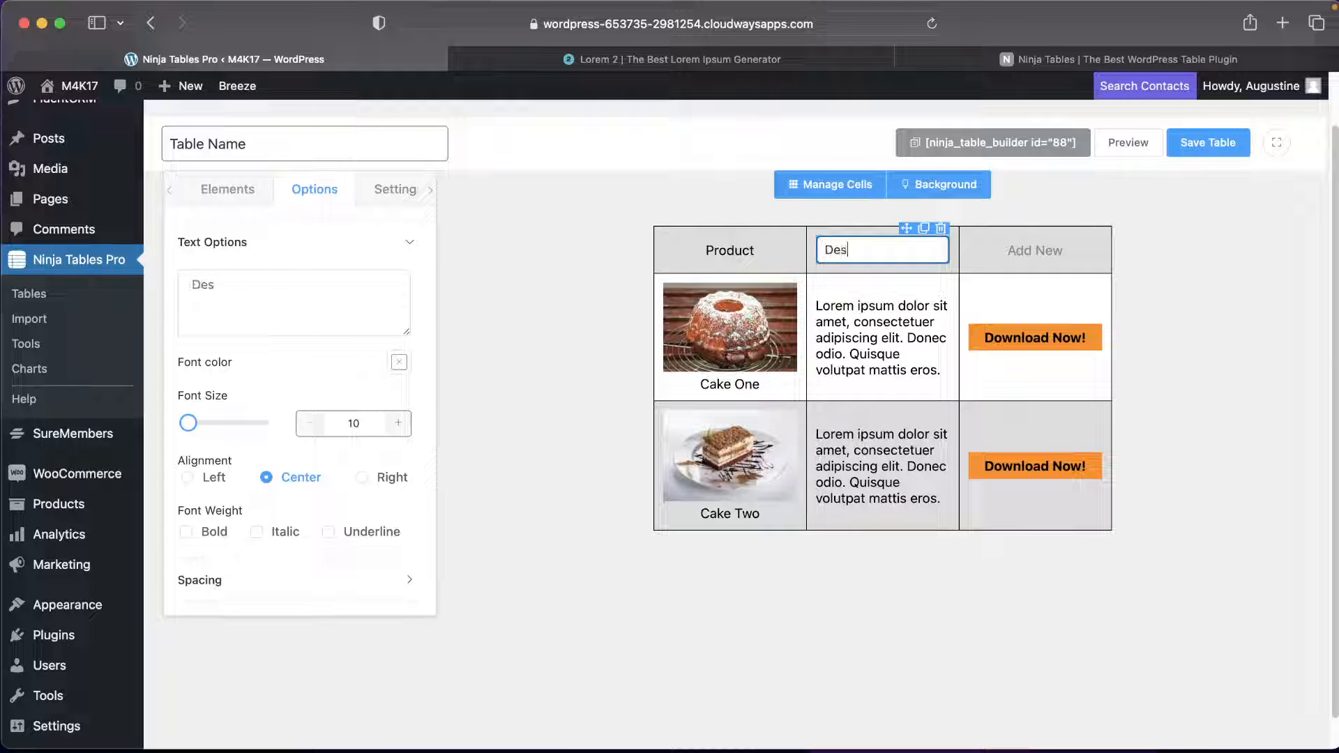
text(cription)
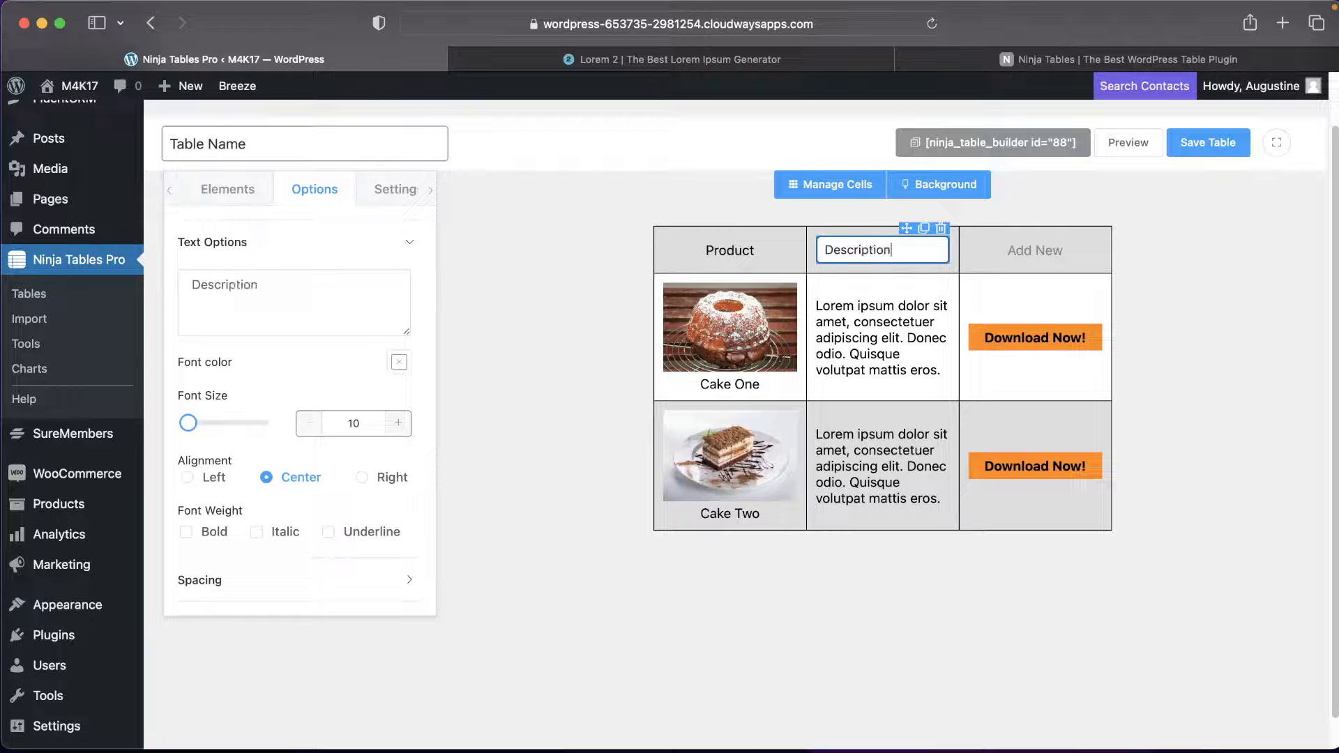
key(Return)
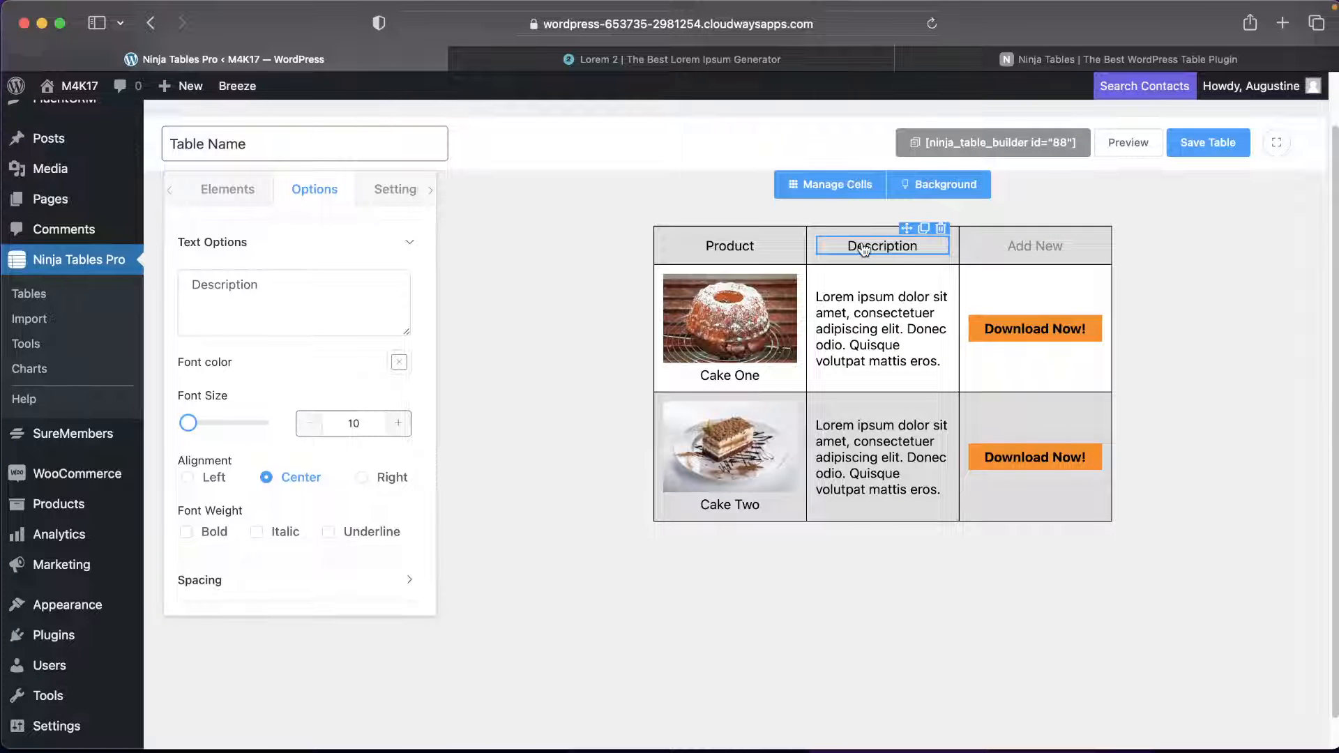
Delete the "Add New" text placeholder from the third column's header cell.
click(1035, 246)
click(754, 245)
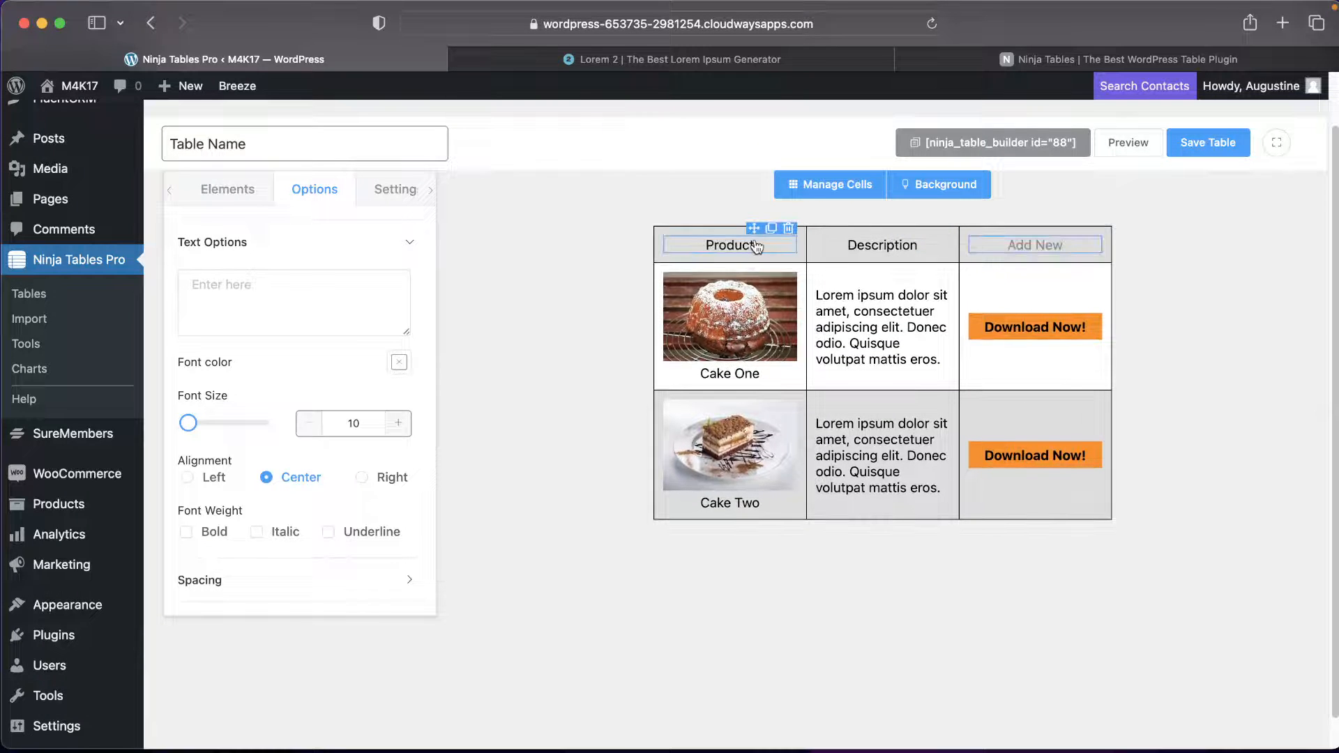
click(997, 256)
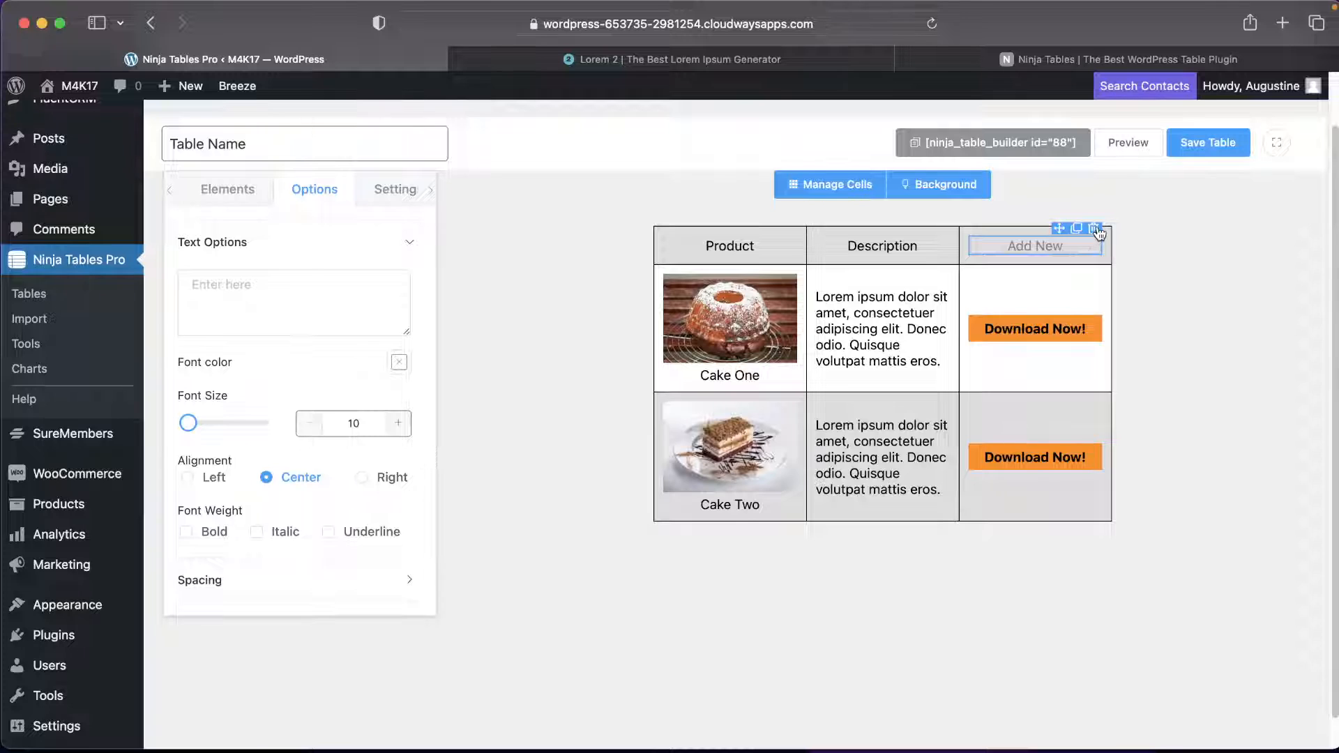
click(1092, 229)
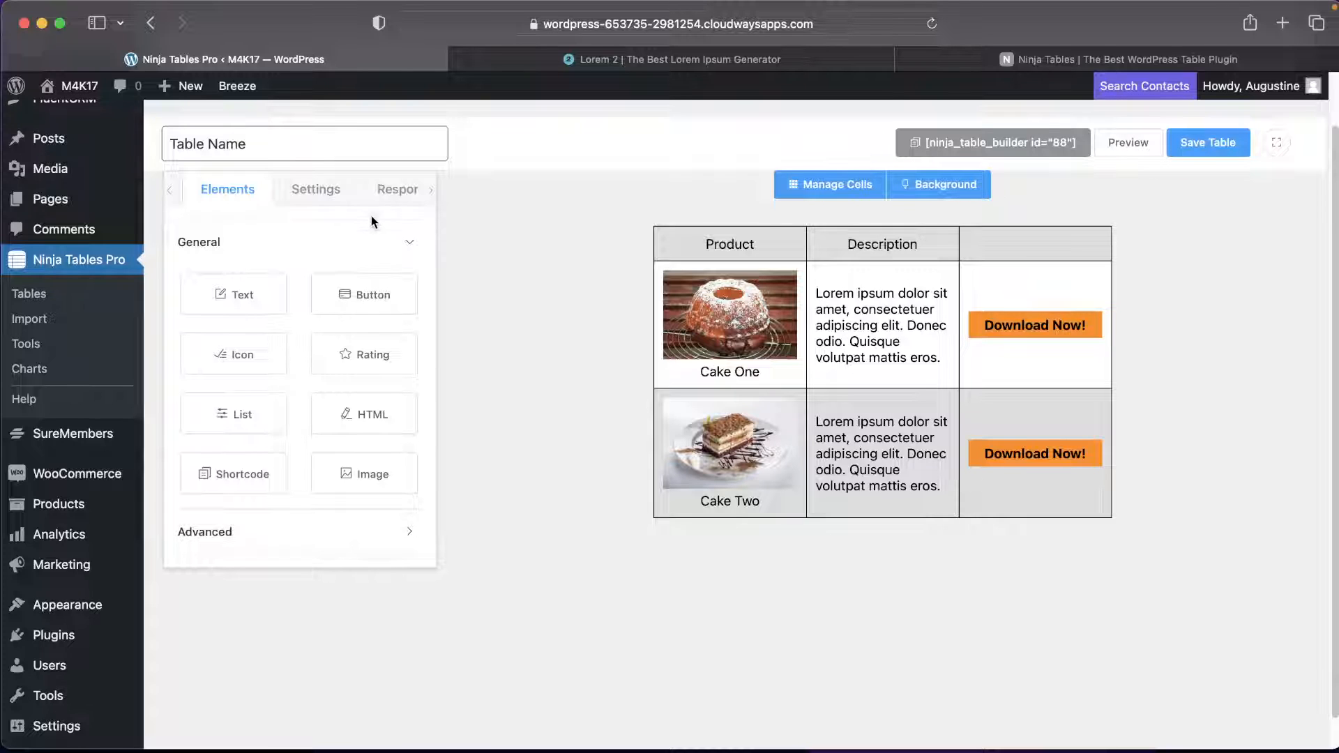
Set the table cell minimum auto width to 180 in the general table settings.
click(383, 189)
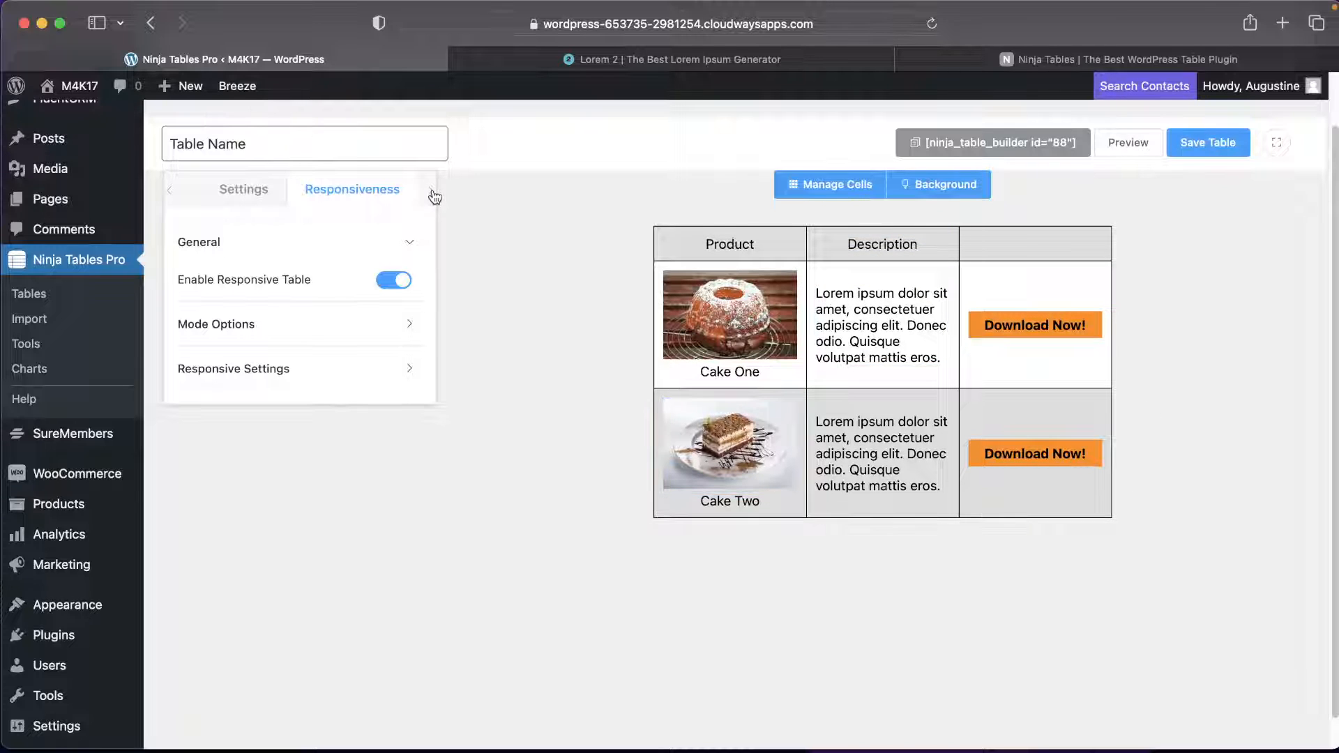
click(227, 194)
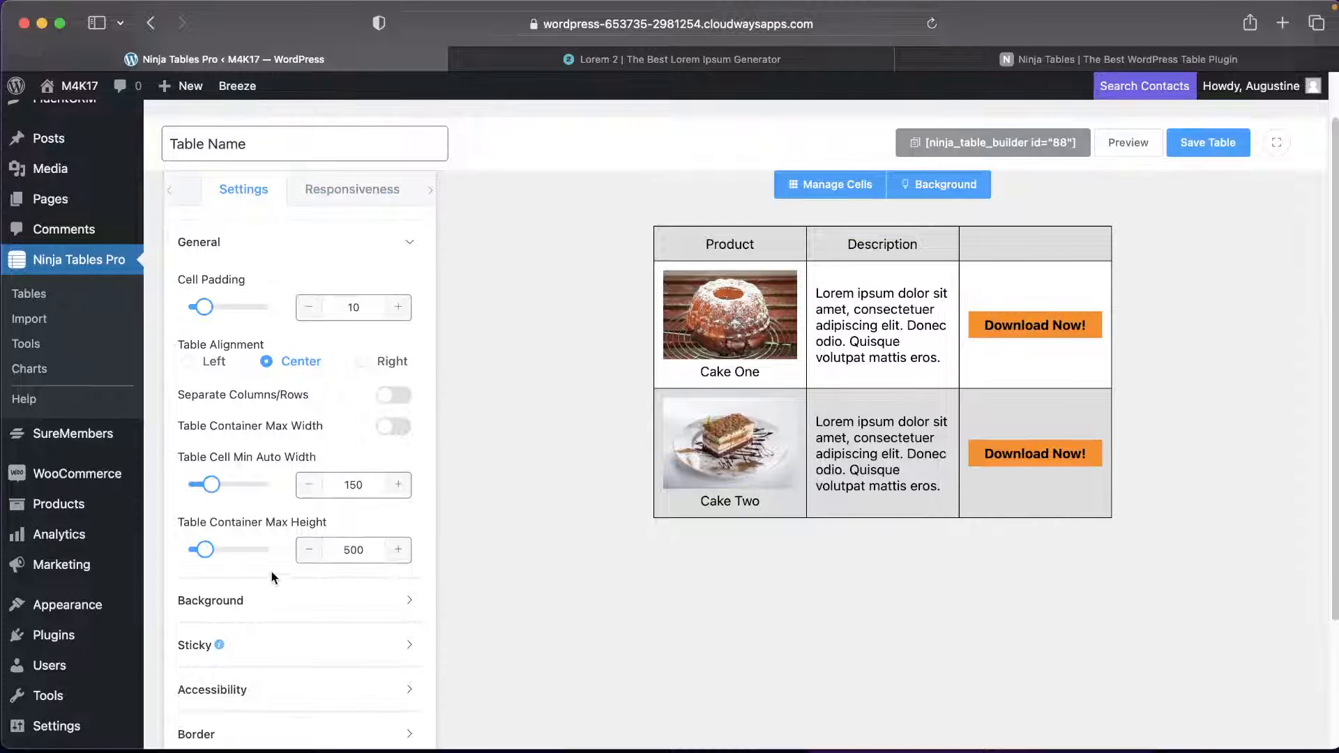
scroll(272, 576, down, 2)
mouse_move(211, 426)
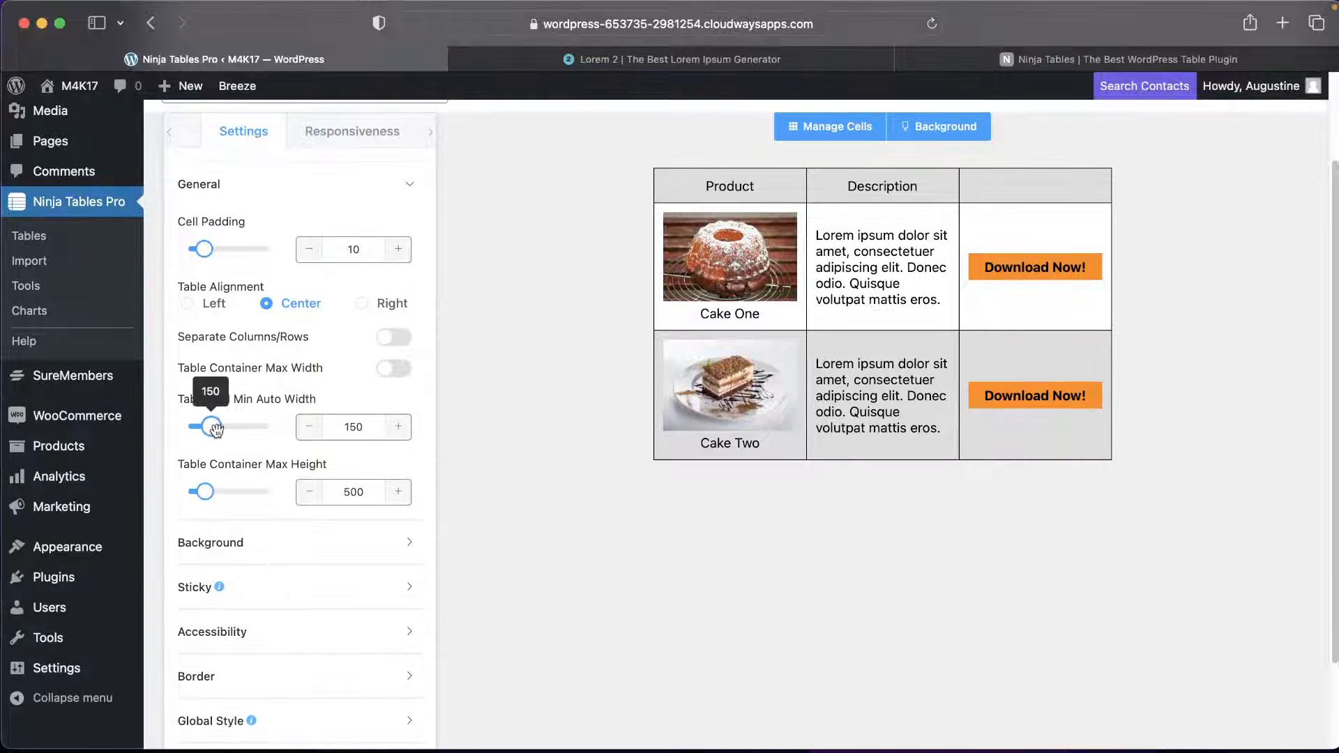
mouse_move(216, 429)
mouse_down()
mouse_move(230, 430)
mouse_move(218, 429)
mouse_up()
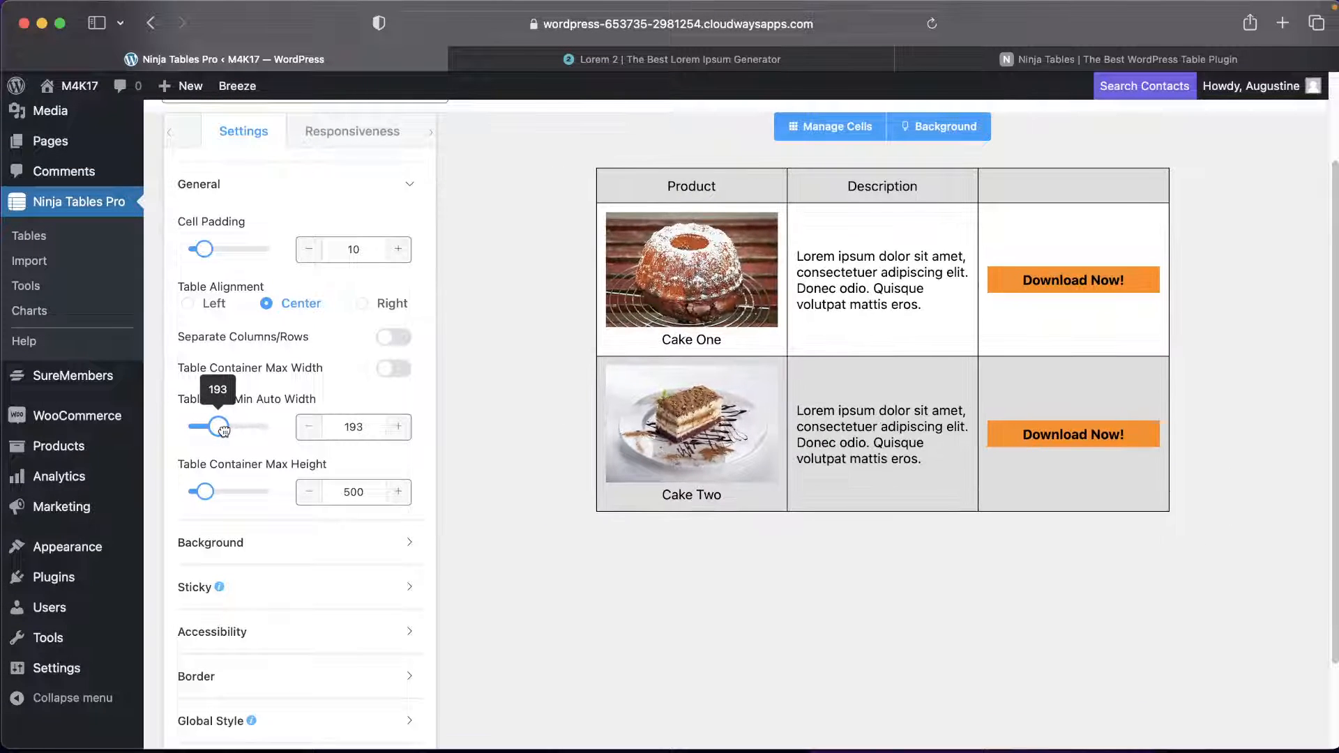
double_click(362, 432)
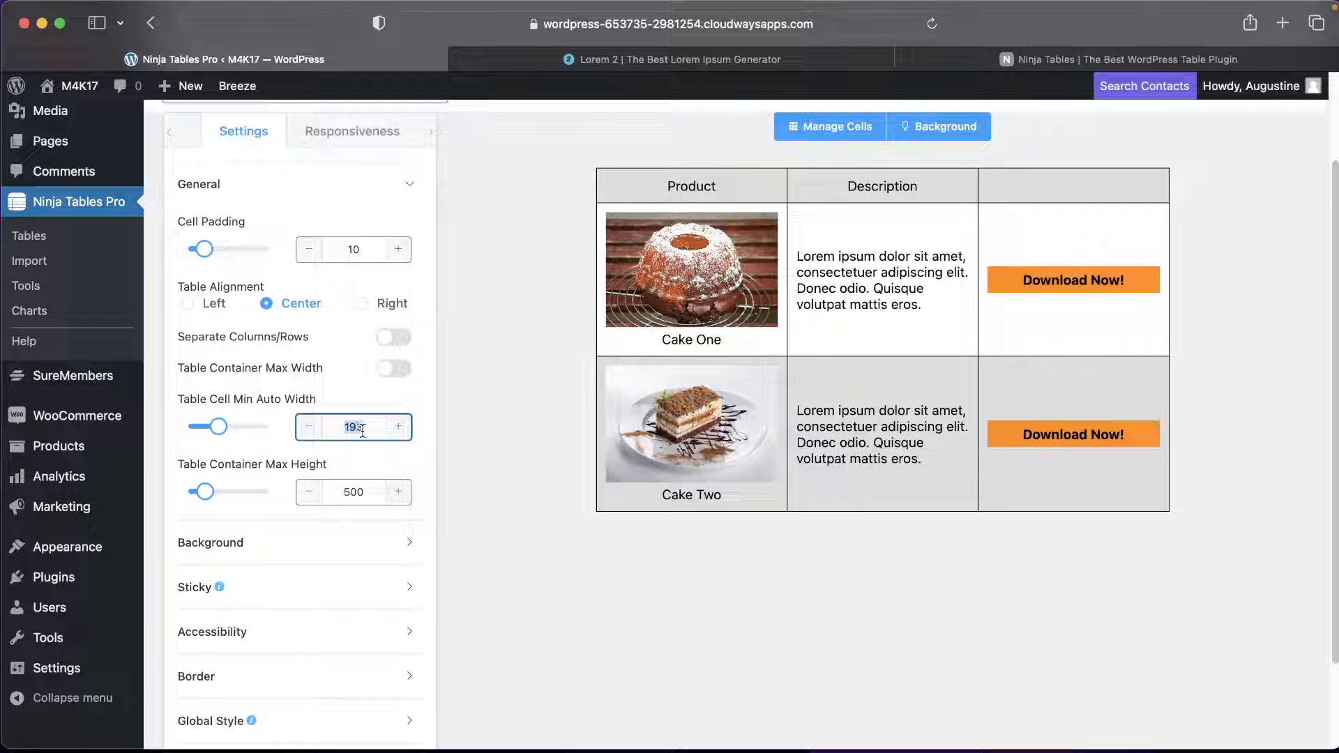
text(180)
Set the table container max height to 720.
mouse_move(206, 492)
mouse_down()
mouse_move(269, 496)
mouse_move(220, 505)
mouse_up()
click(365, 493)
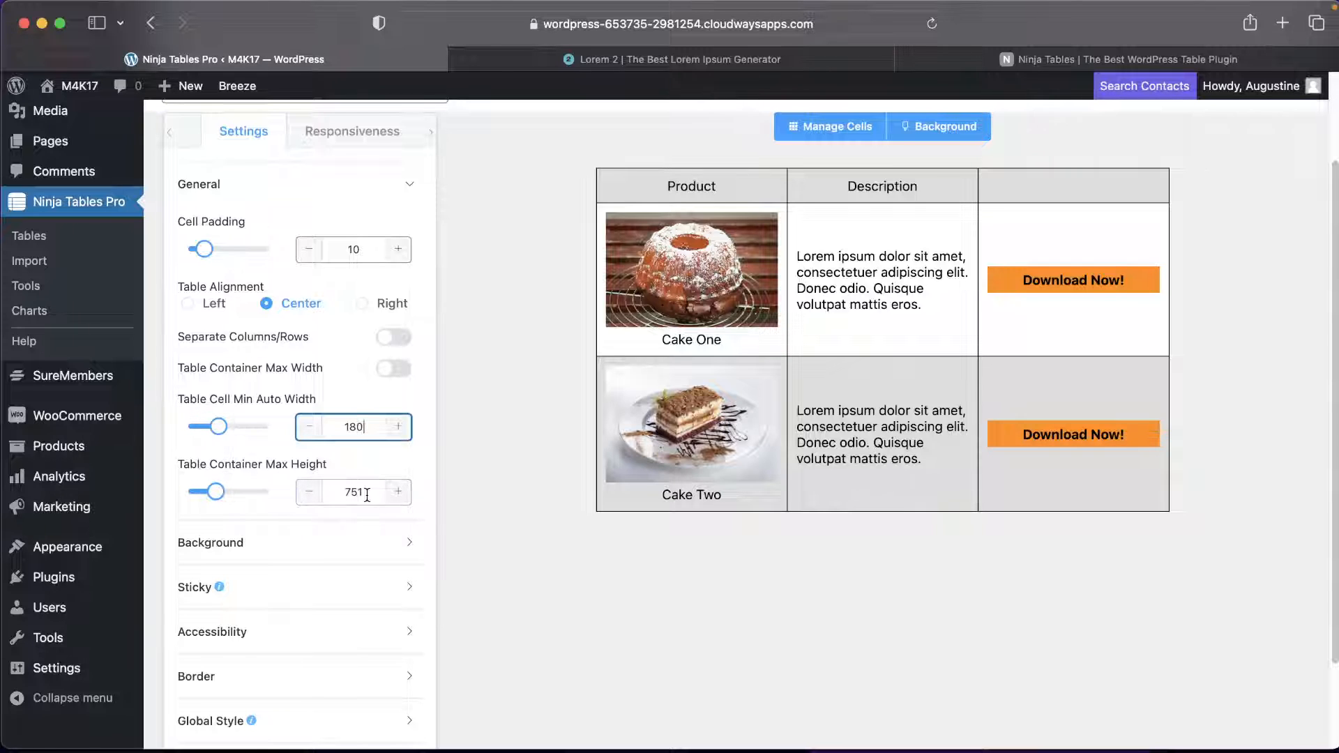
double_click(366, 494)
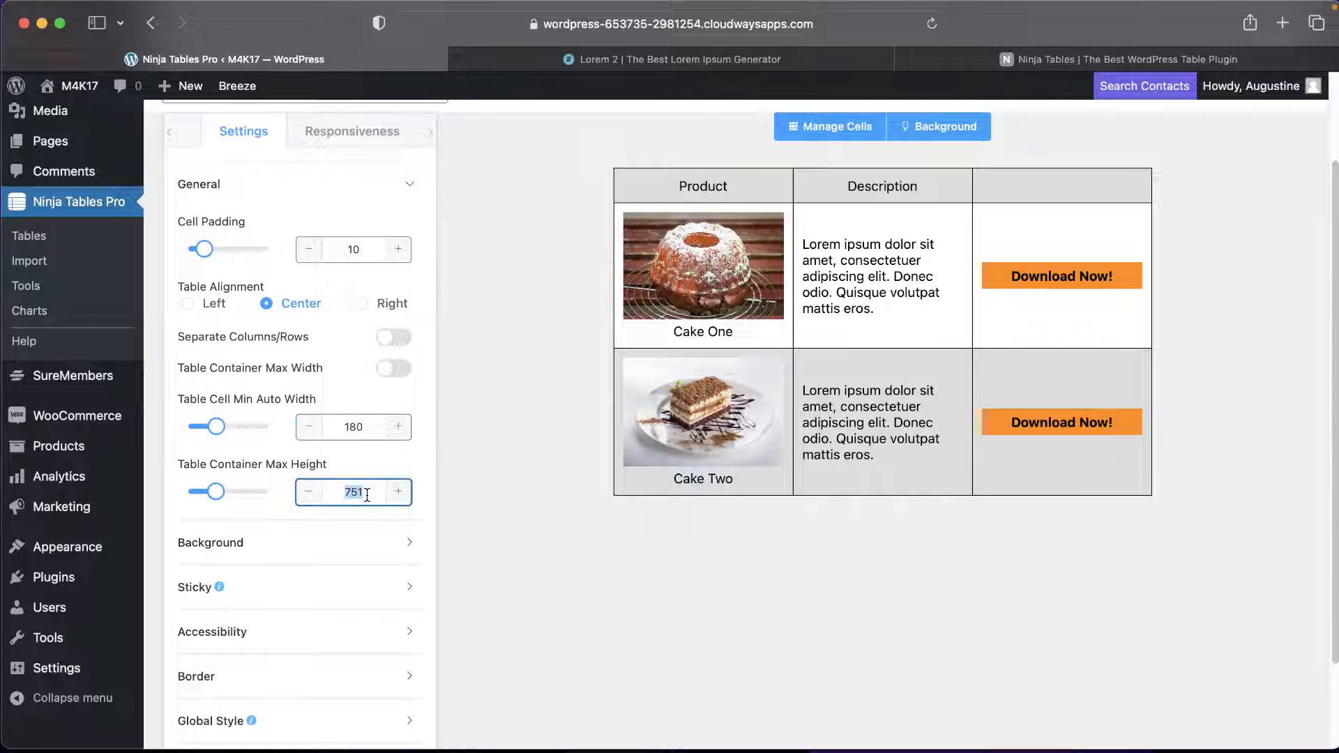
text(720)
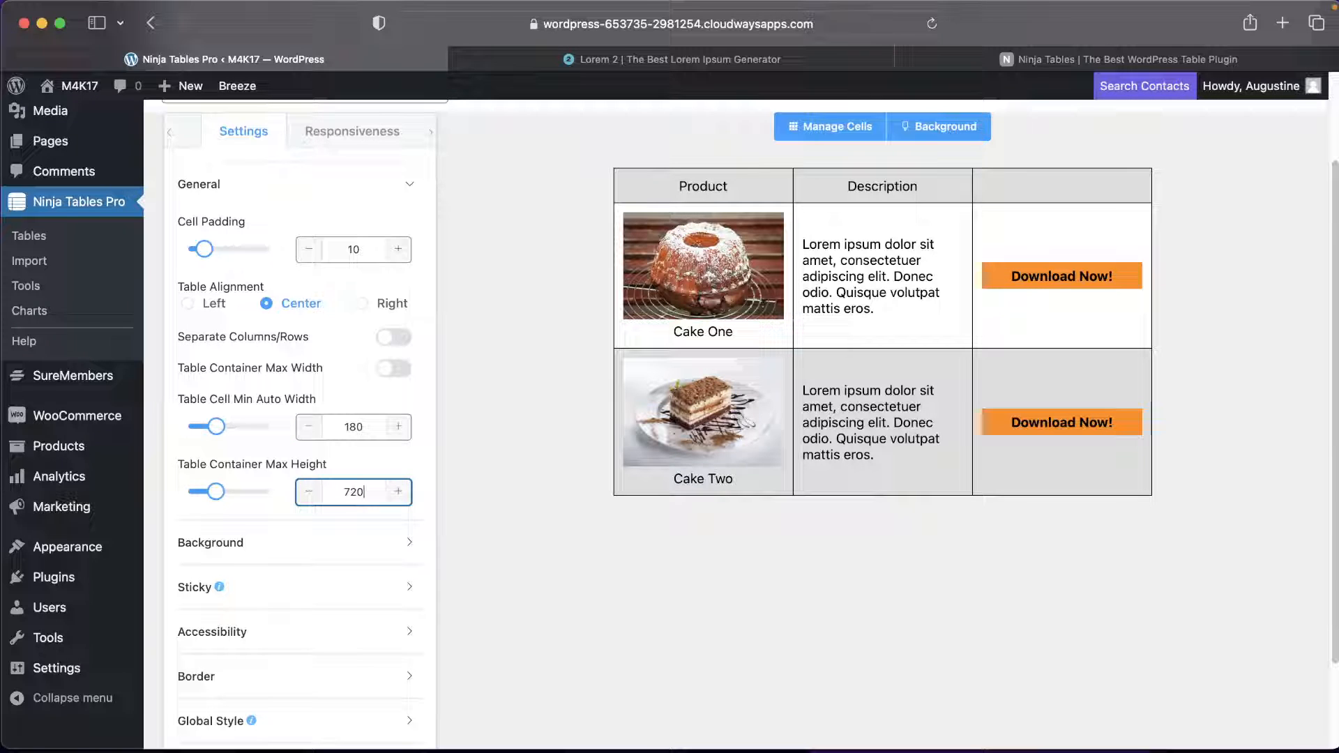
Change the table's header background color to light green #90EE90.
scroll(360, 547, down, 2)
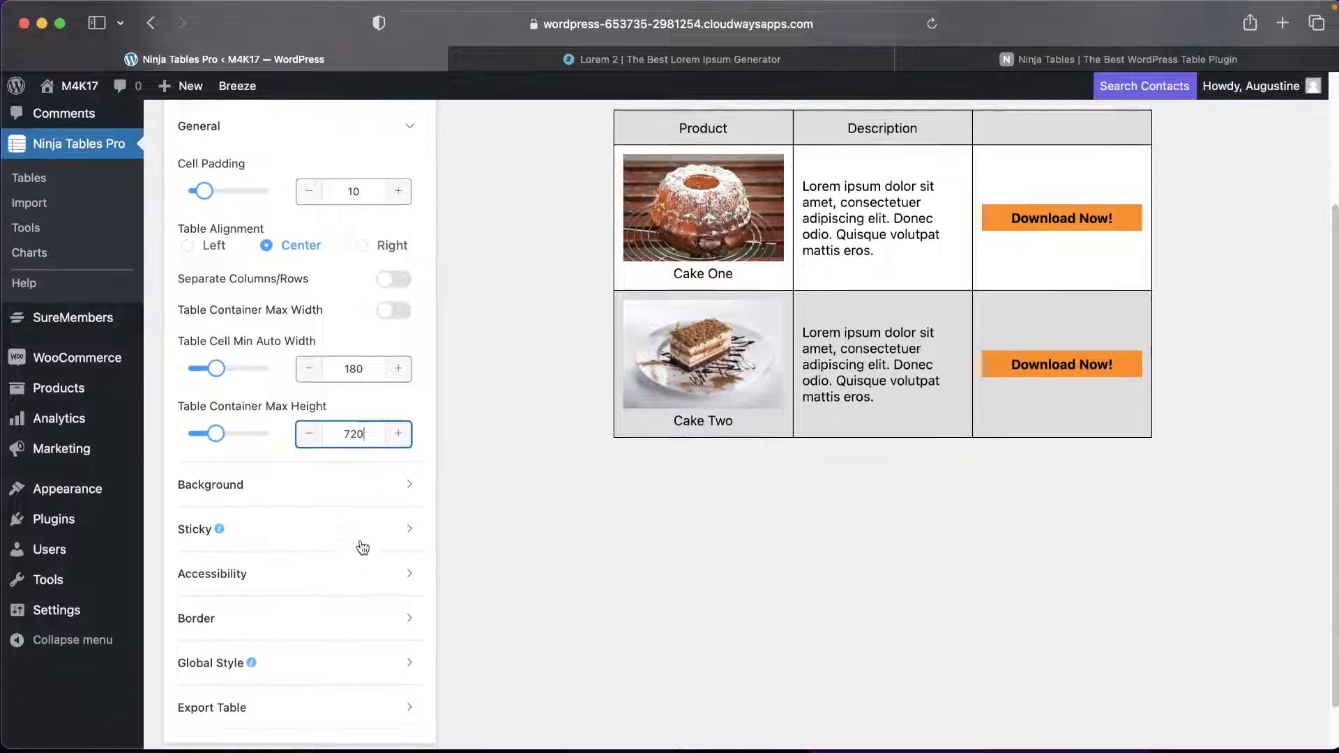
click(242, 462)
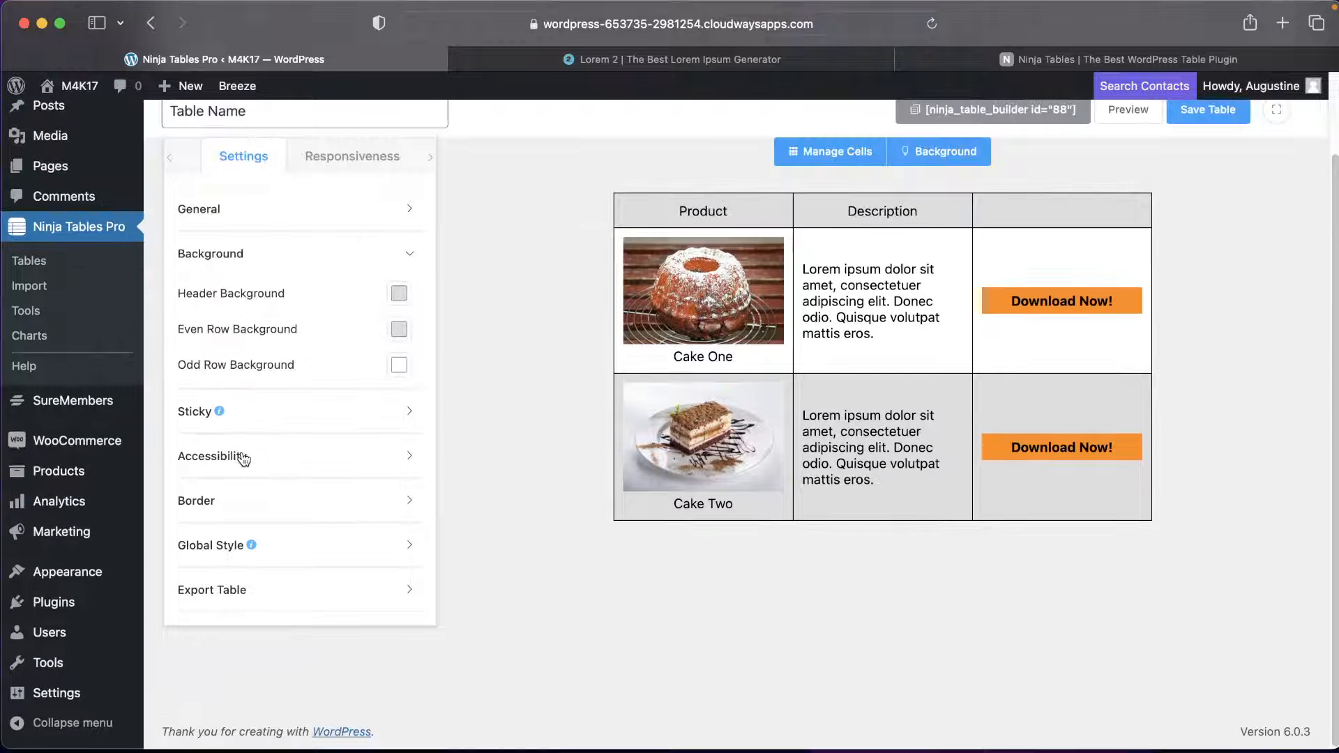
click(399, 293)
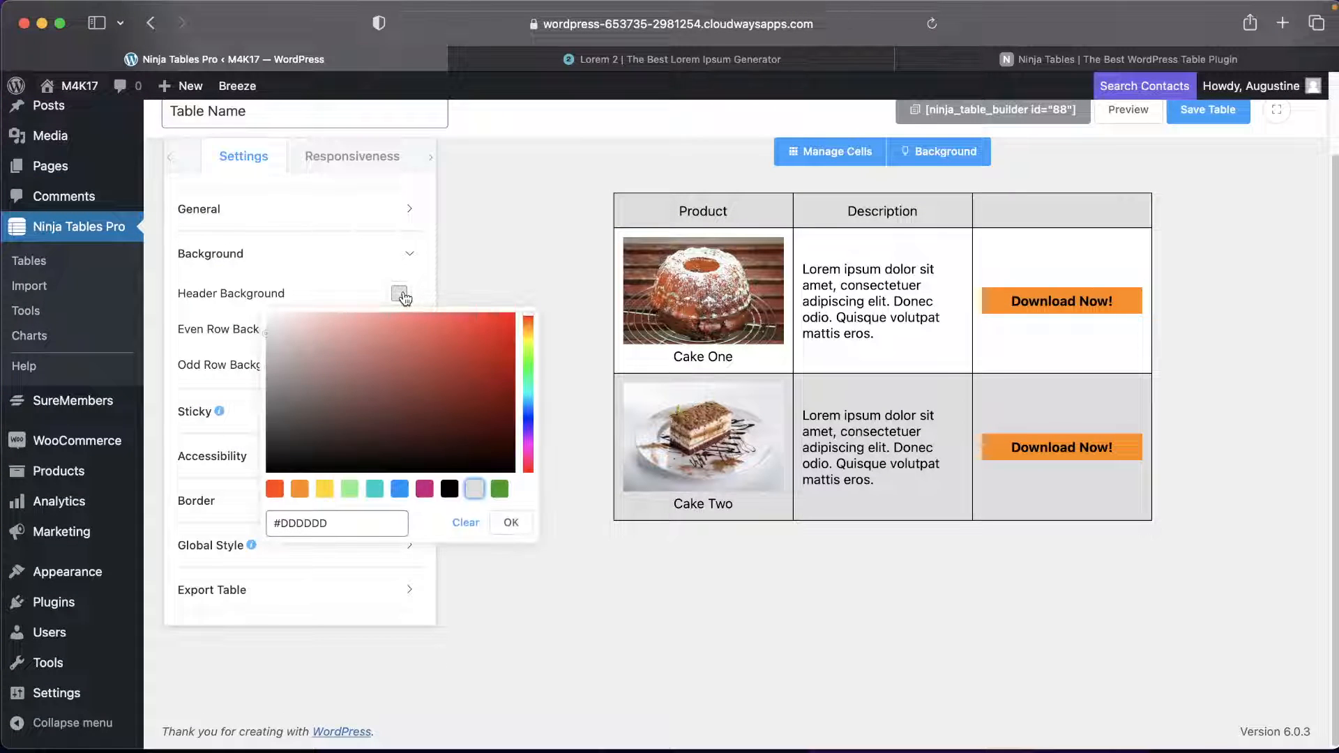
click(350, 489)
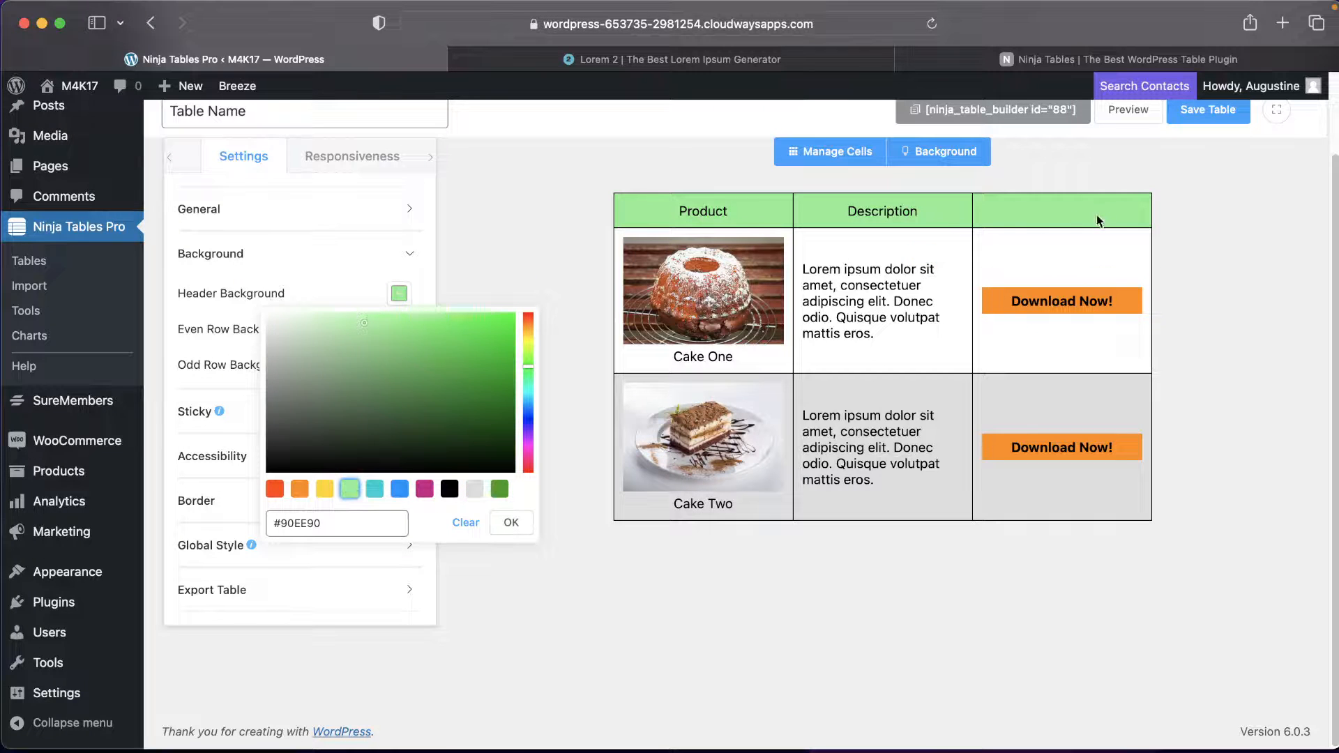
click(432, 278)
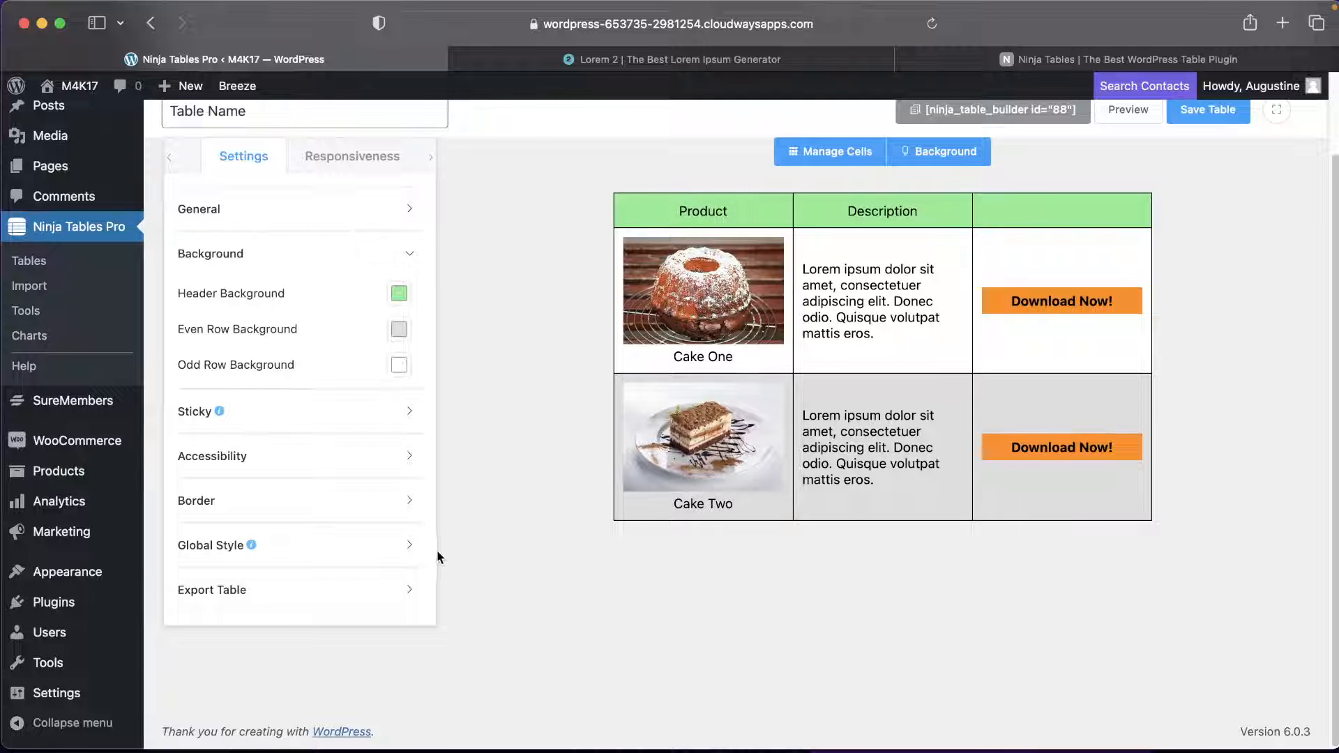
Change the table's inner border color to light gray #BEBEBE.
click(318, 507)
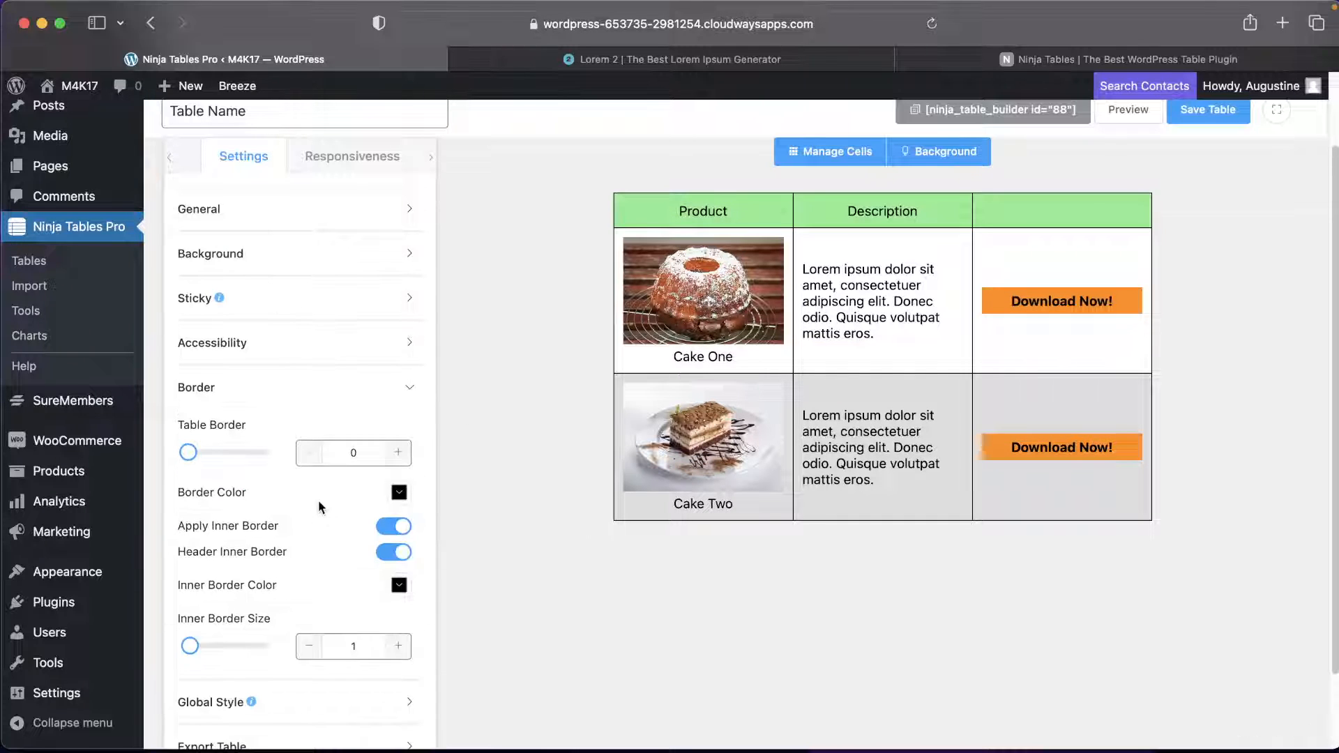
click(404, 591)
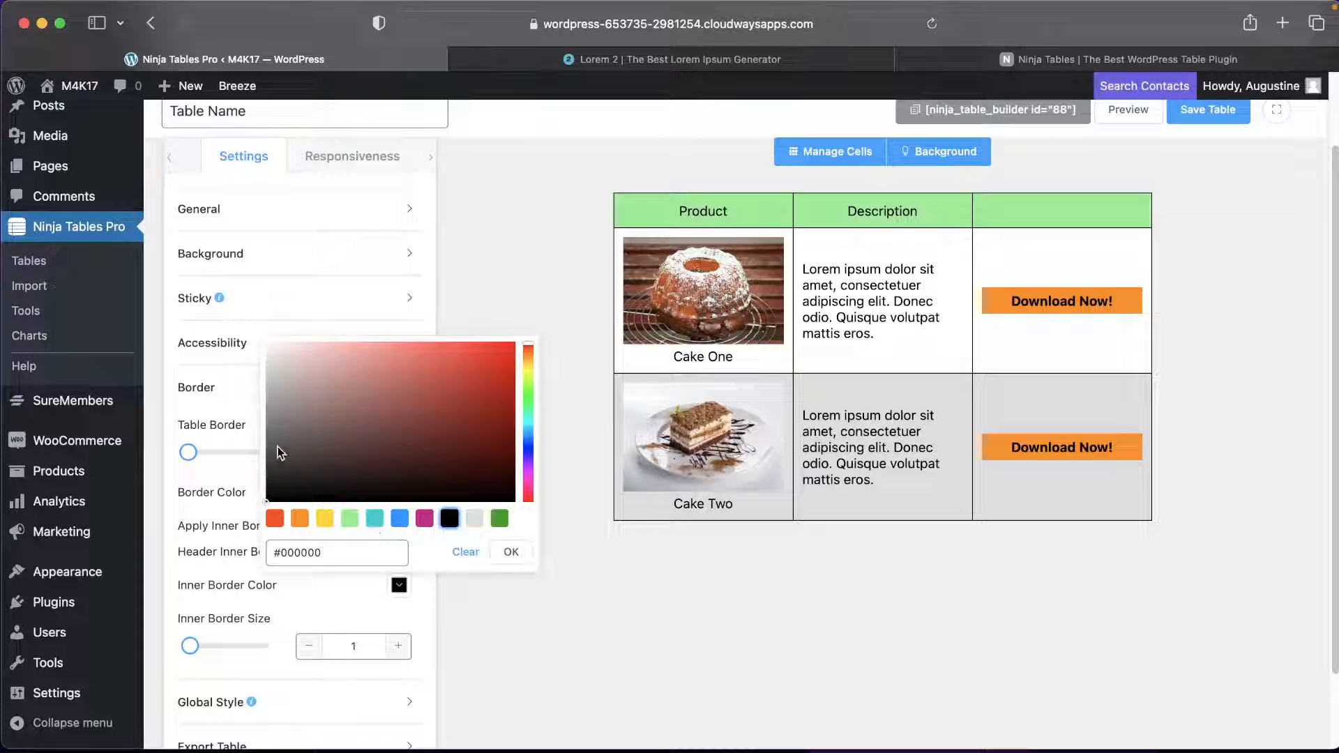
click(274, 388)
drag(274, 388, 260, 370)
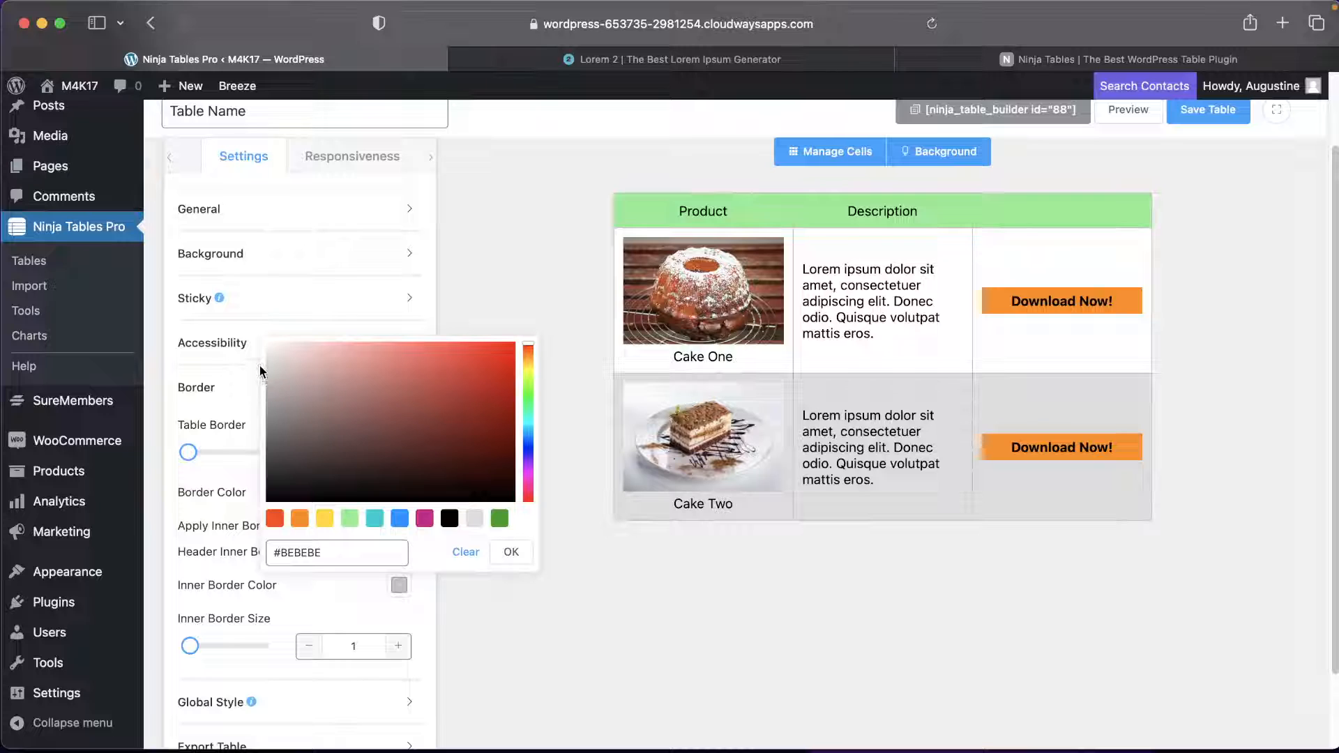
click(463, 226)
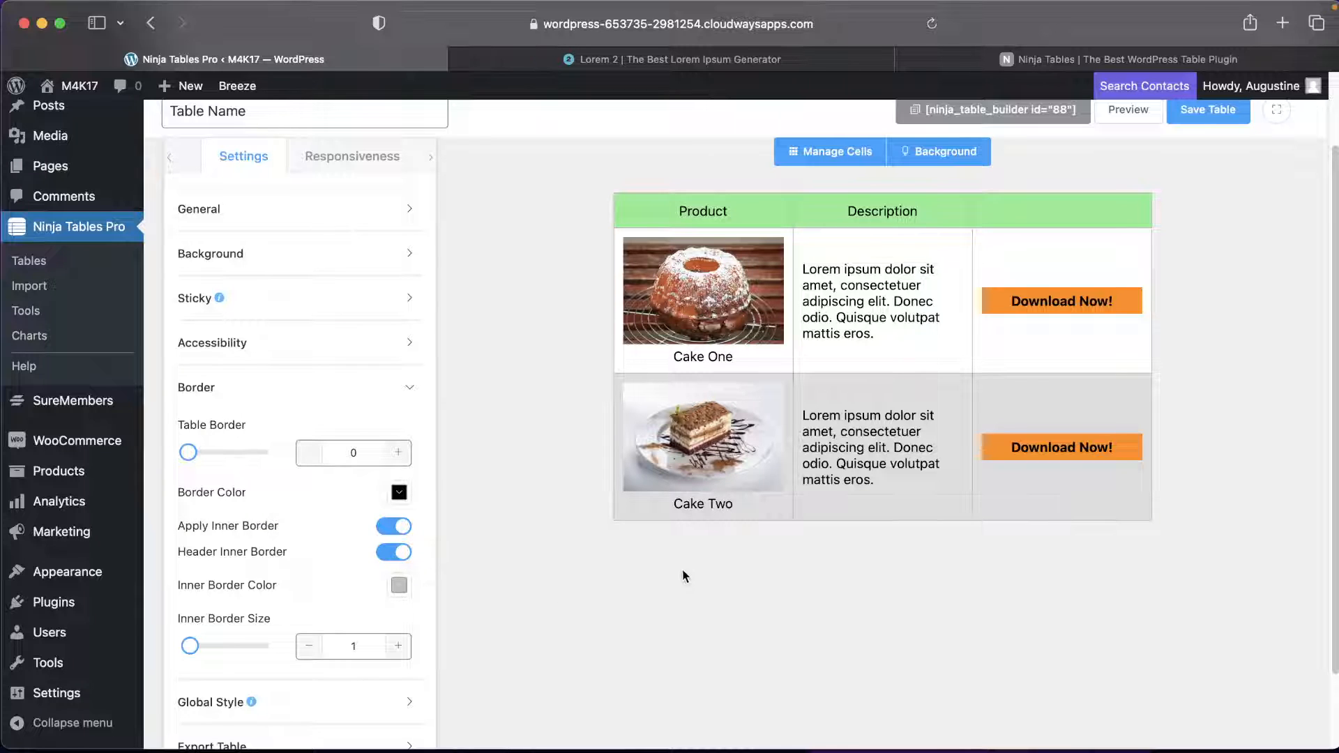
Copy the table's shortcode to the clipboard and save the table.
scroll(493, 550, up, 3)
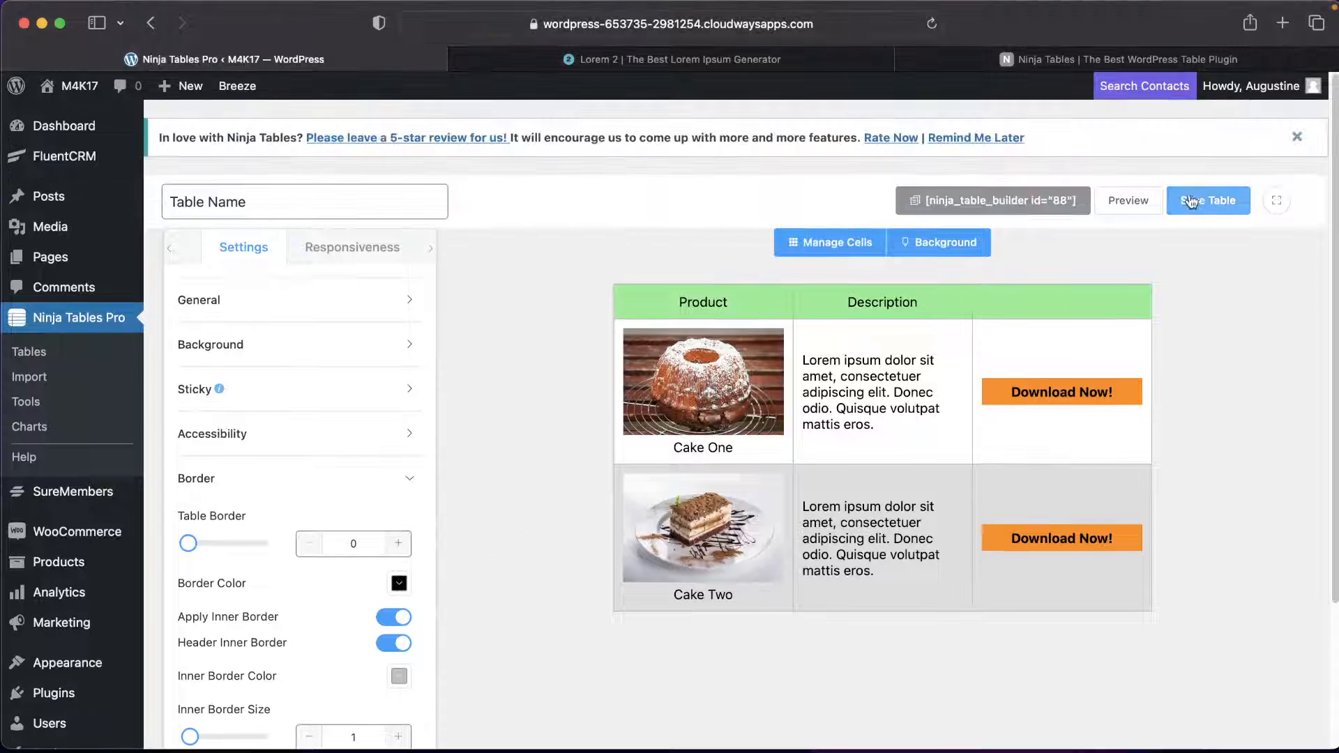
click(1009, 204)
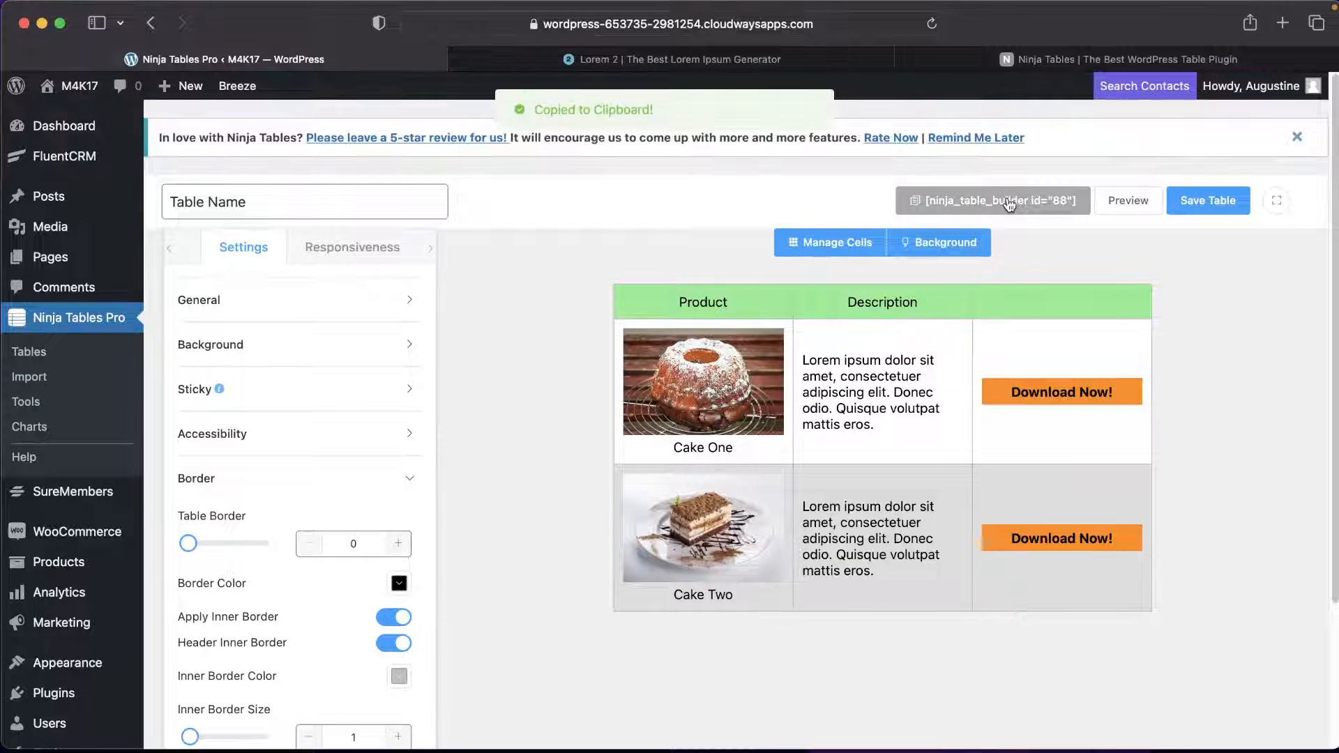
click(1222, 205)
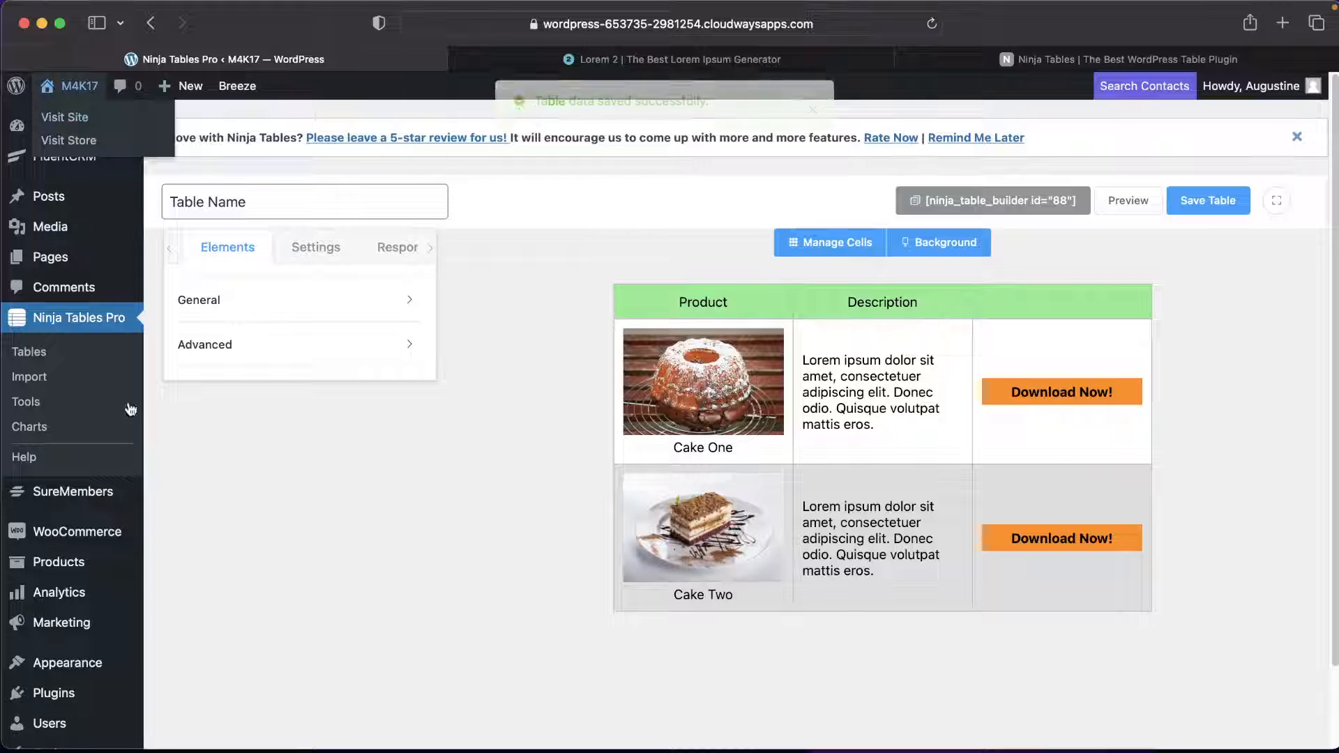
Create a new WordPress page, dismiss the block editor's welcome guide and title the page "Tables".
mouse_move(59, 262)
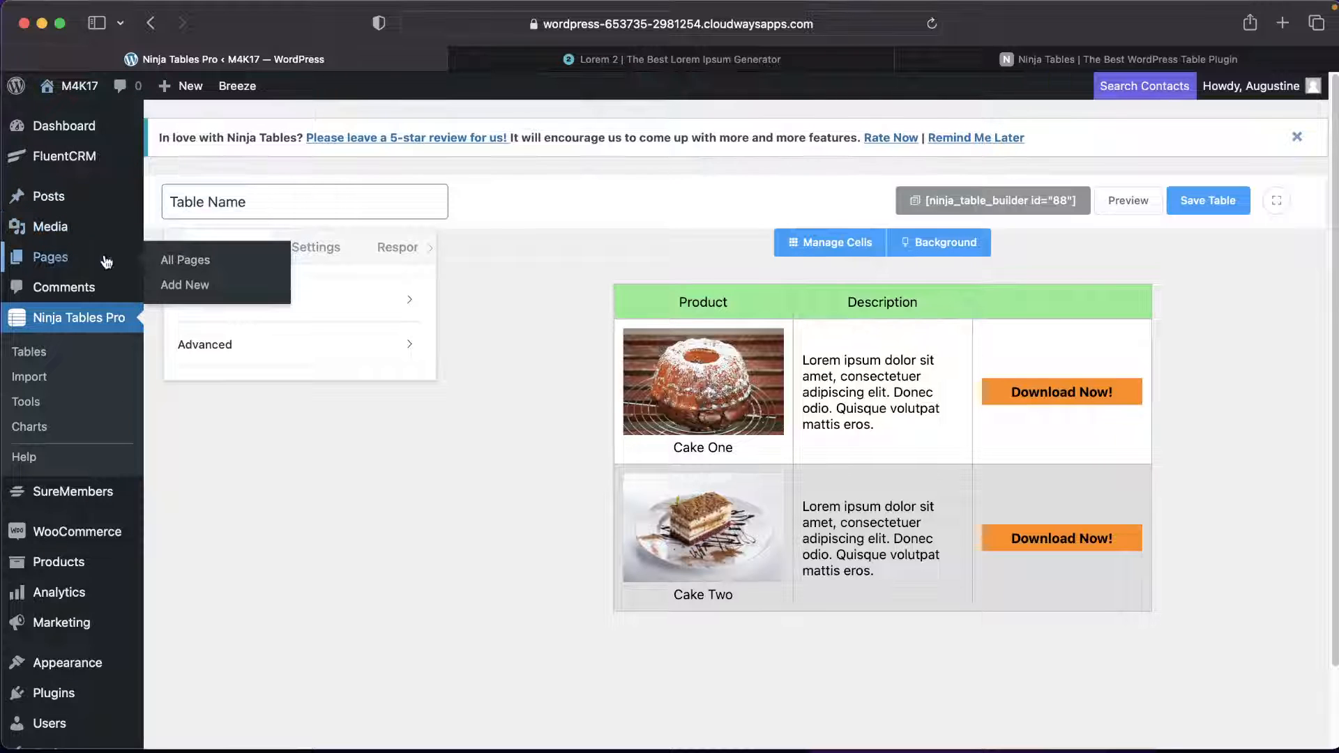
super+click(187, 286)
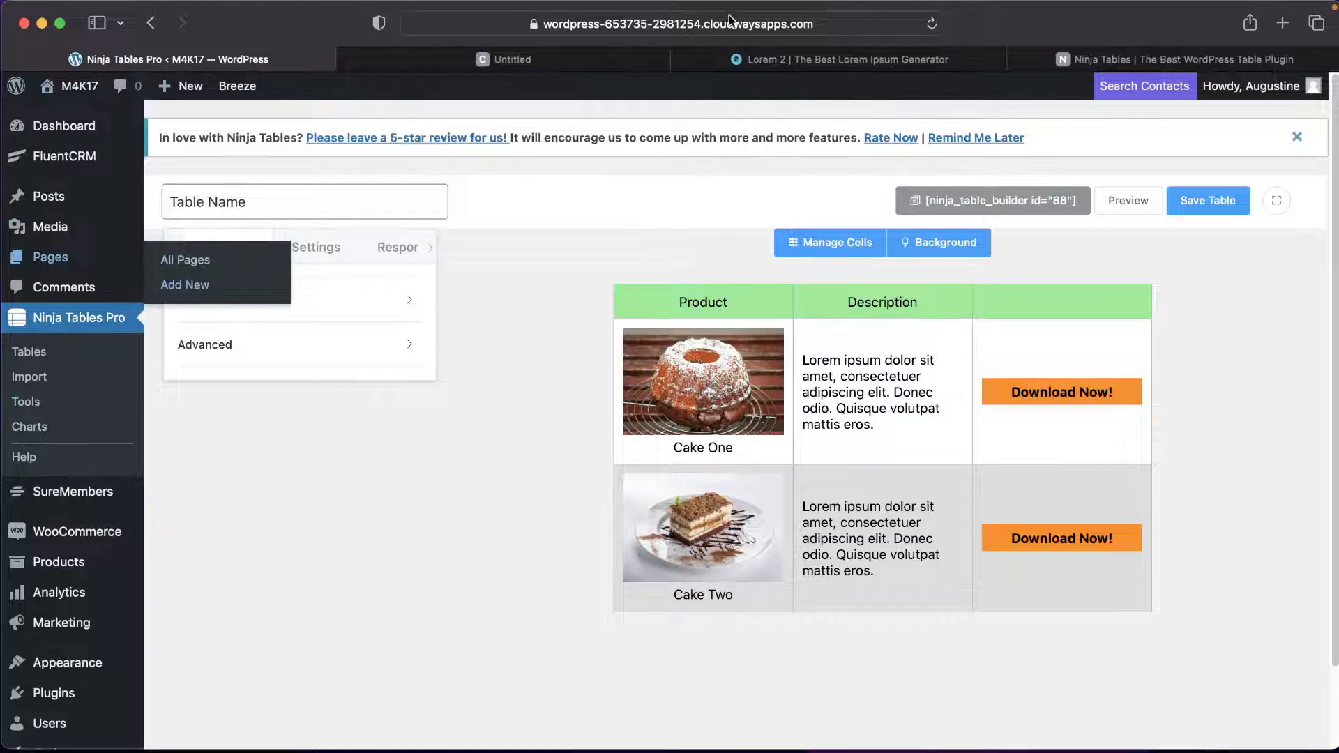
click(534, 59)
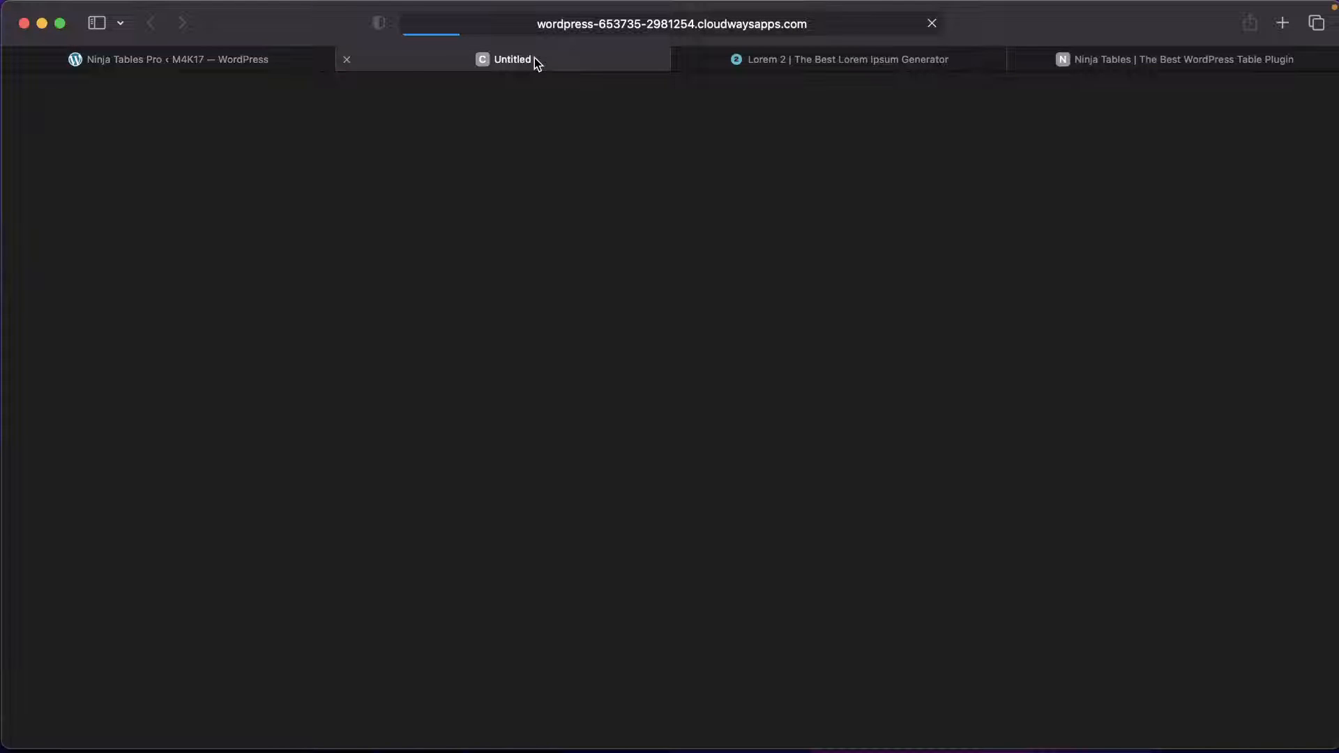
click(200, 59)
mouse_move(75, 264)
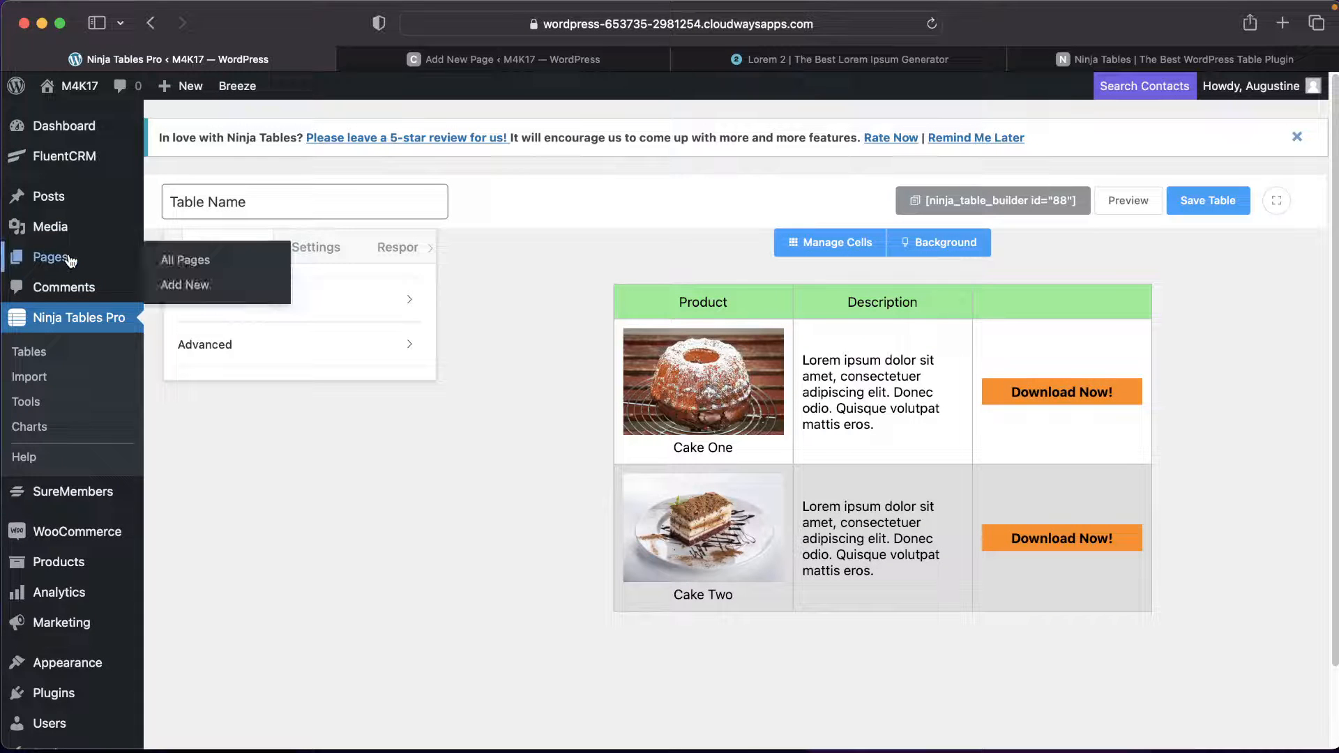
click(200, 291)
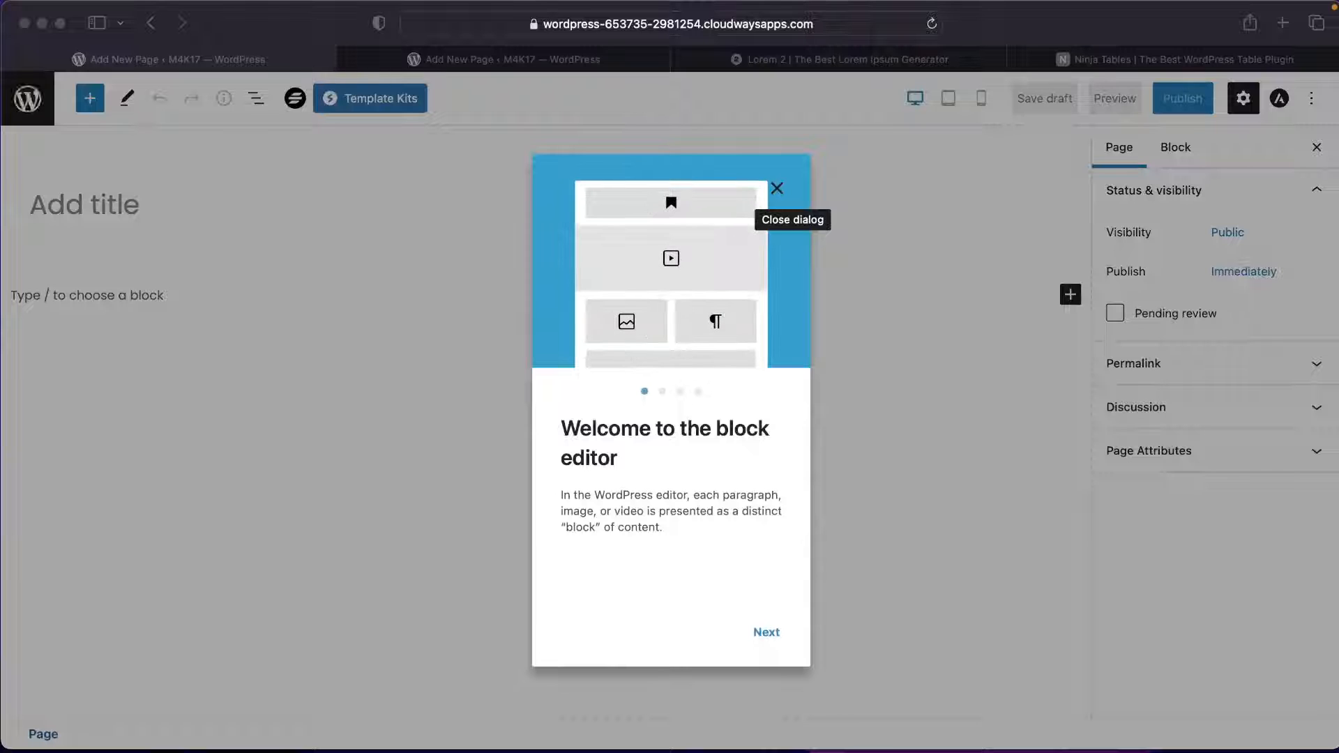
click(777, 189)
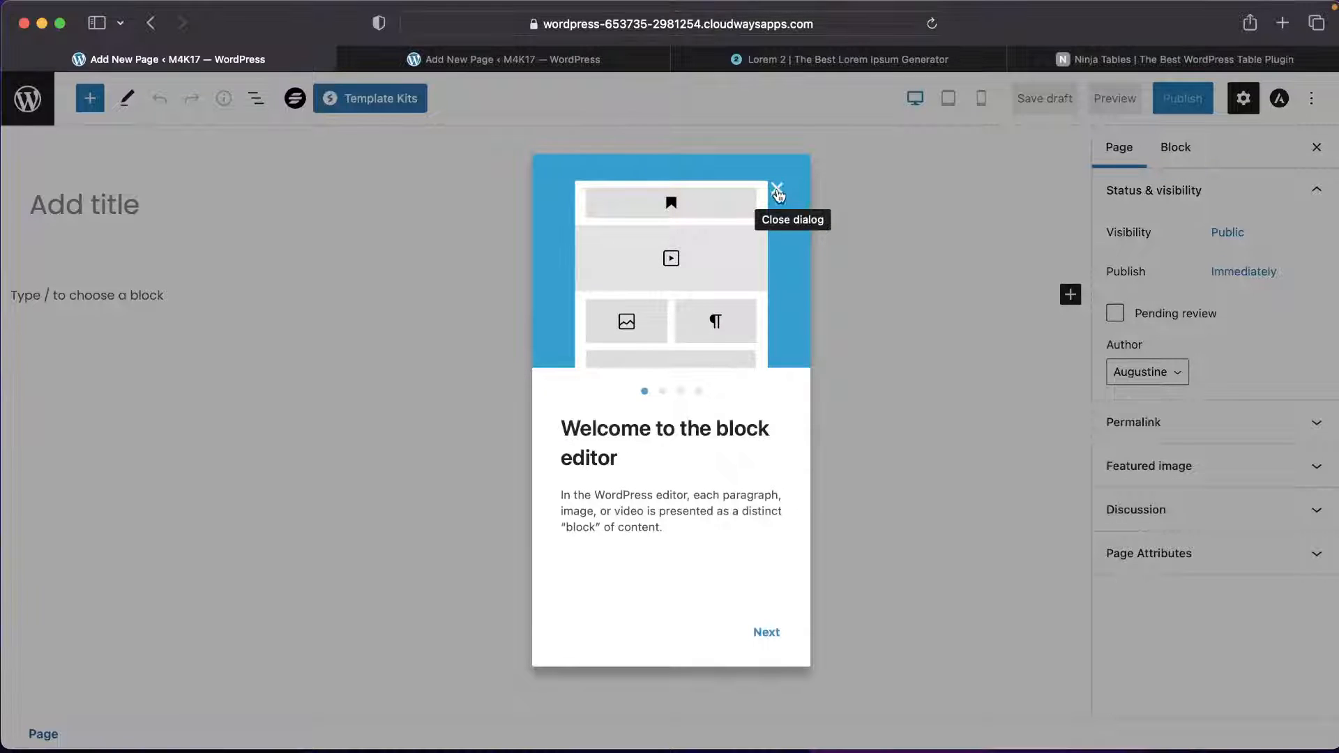
click(777, 188)
click(118, 208)
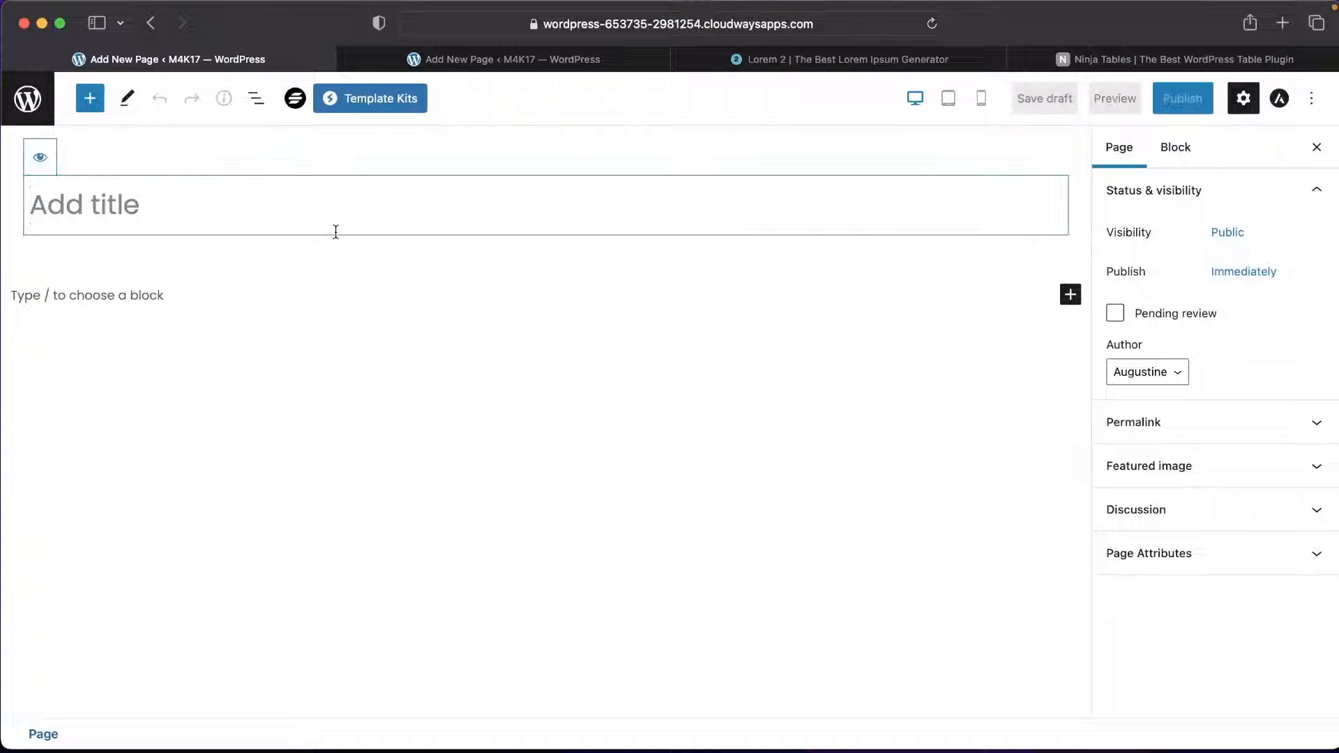
text(Tables)
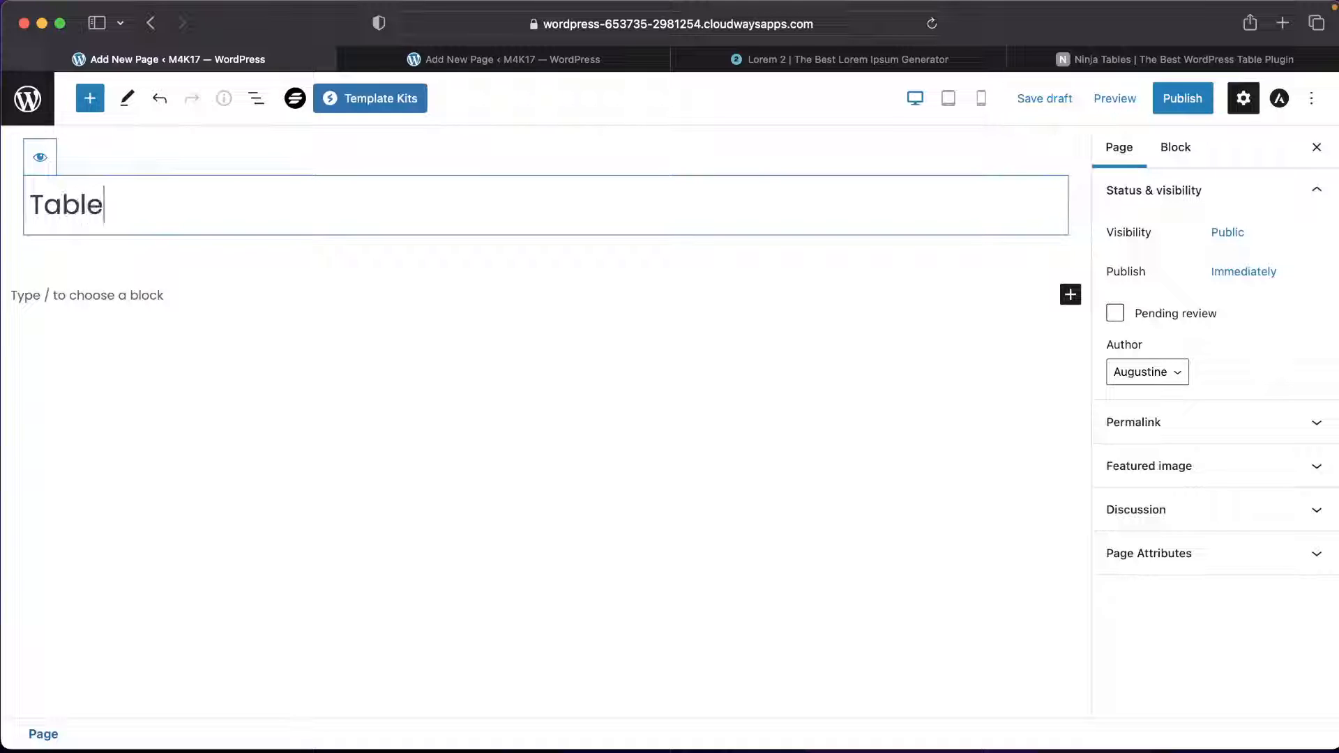
click(232, 301)
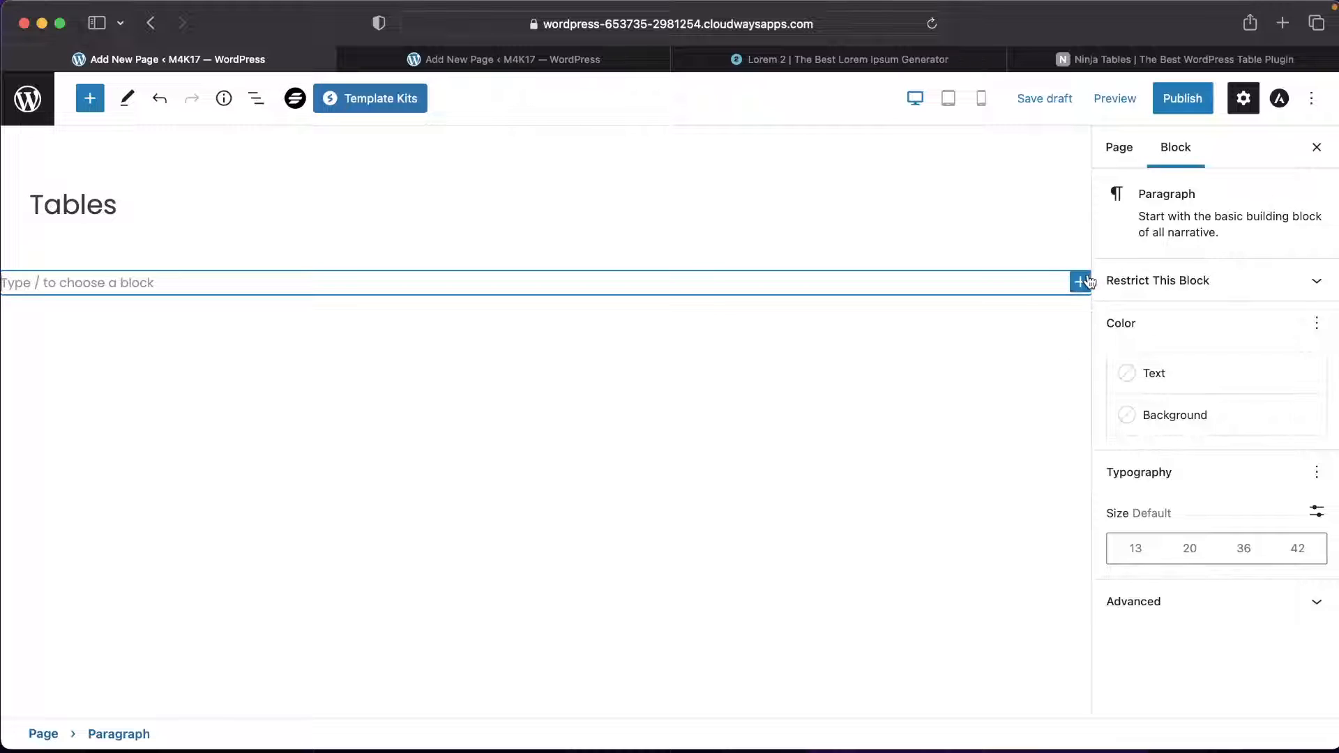
click(1080, 283)
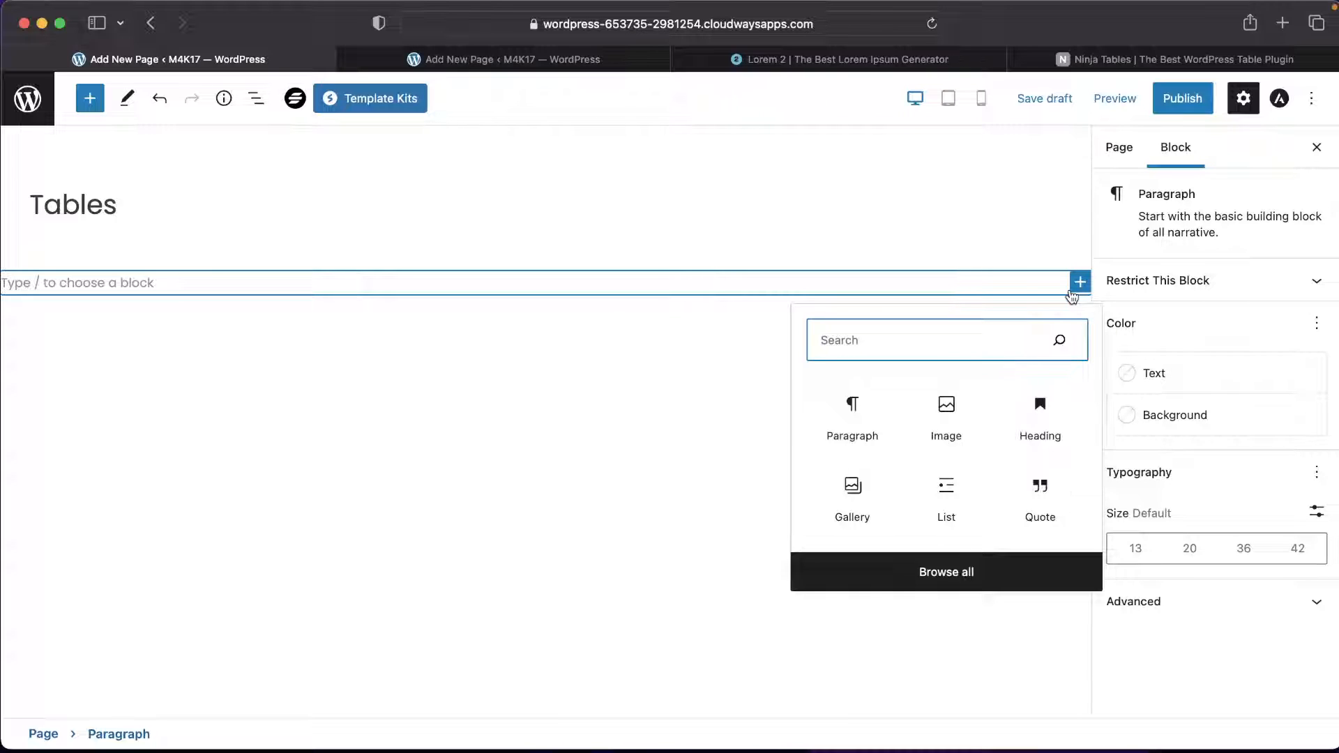
text(shor)
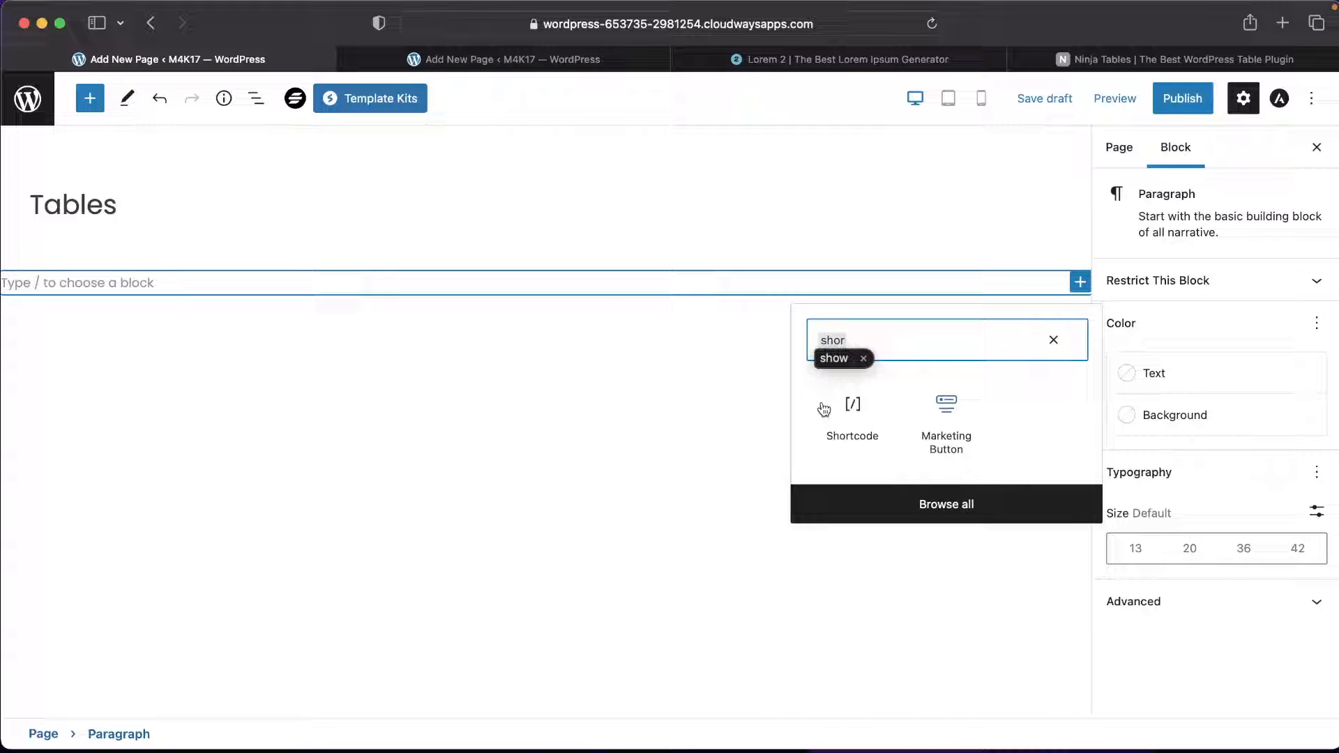
click(857, 413)
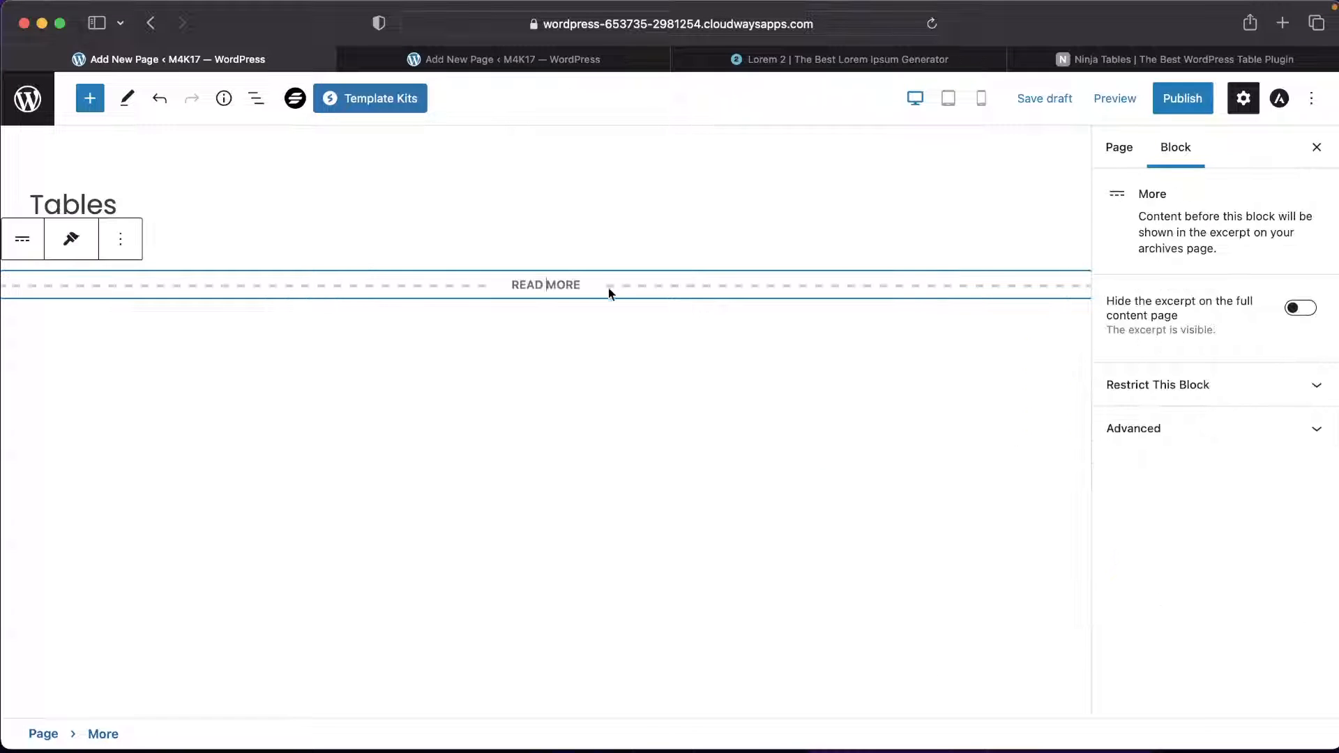
right_click(880, 282)
click(585, 399)
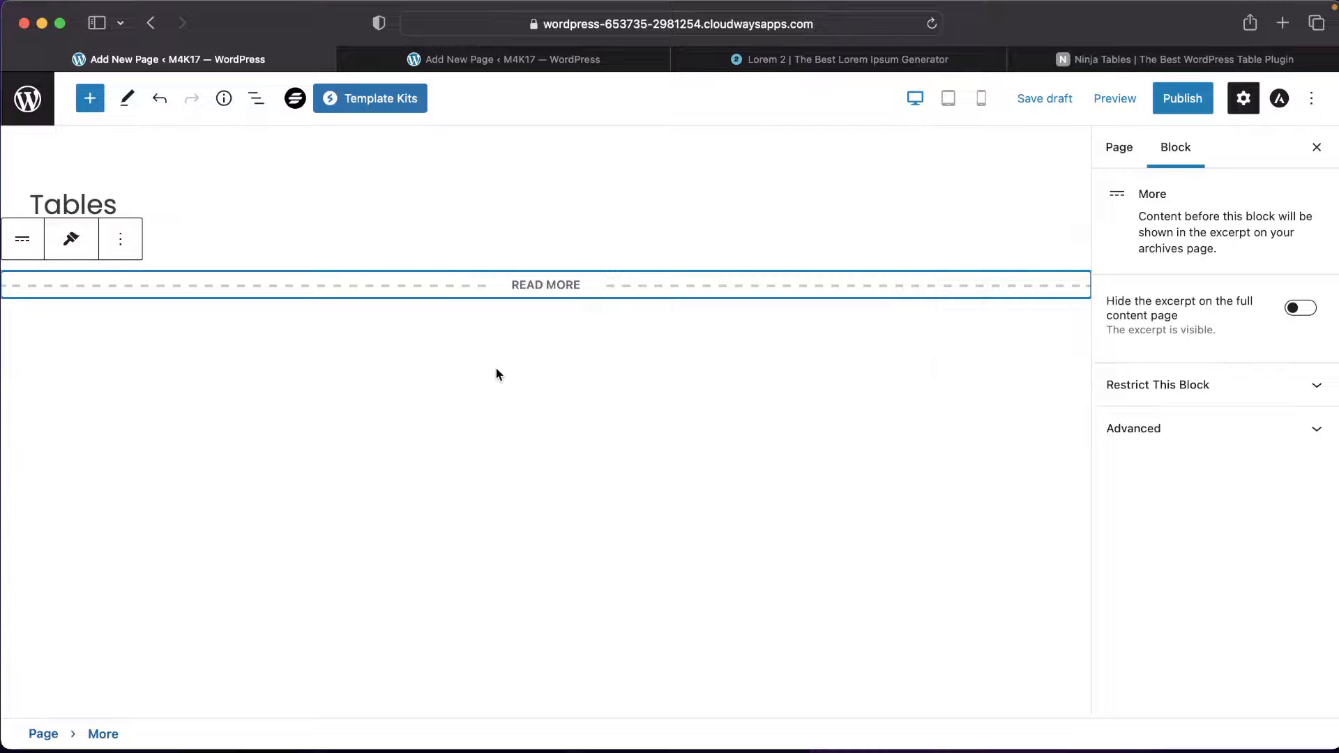
key(ctrl+z)
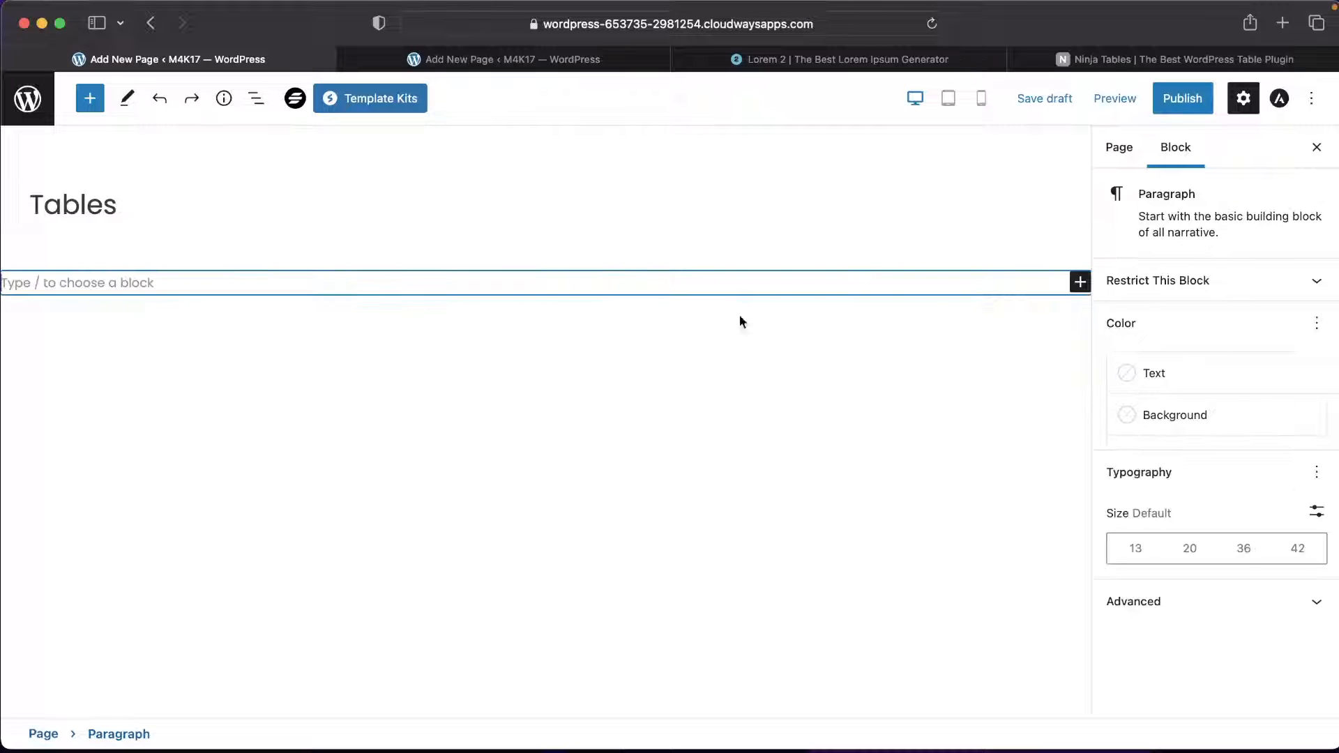
Add a Shortcode block to the page body and enter the copied shortcode [ninja_table_builder id="88"] in it.
click(1079, 282)
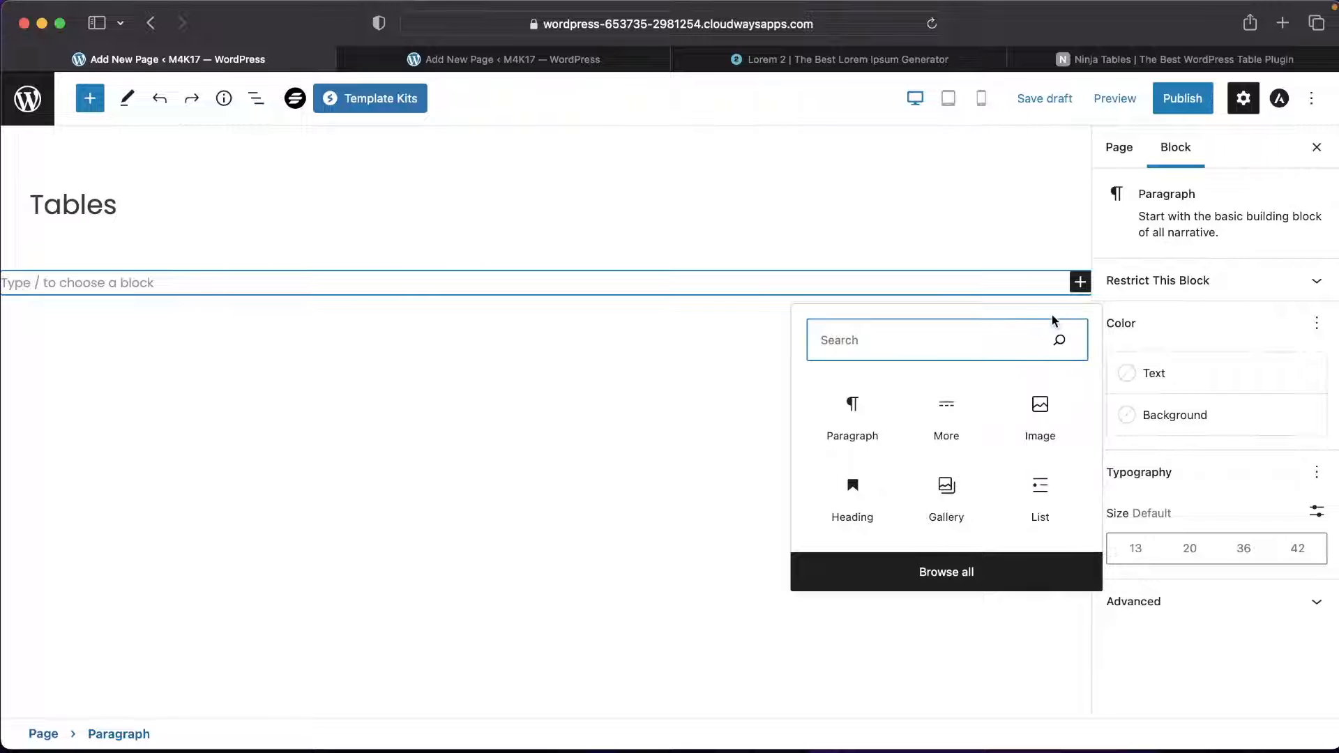
text(sho)
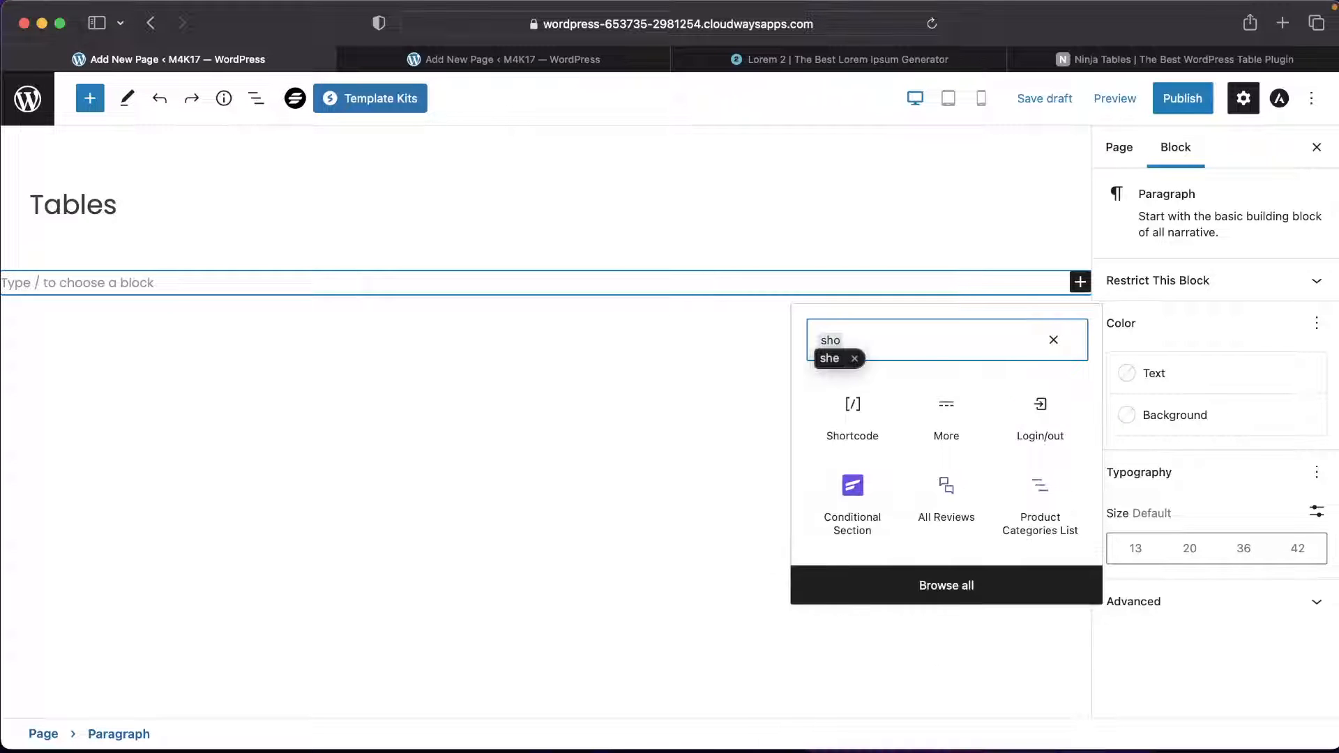
click(857, 420)
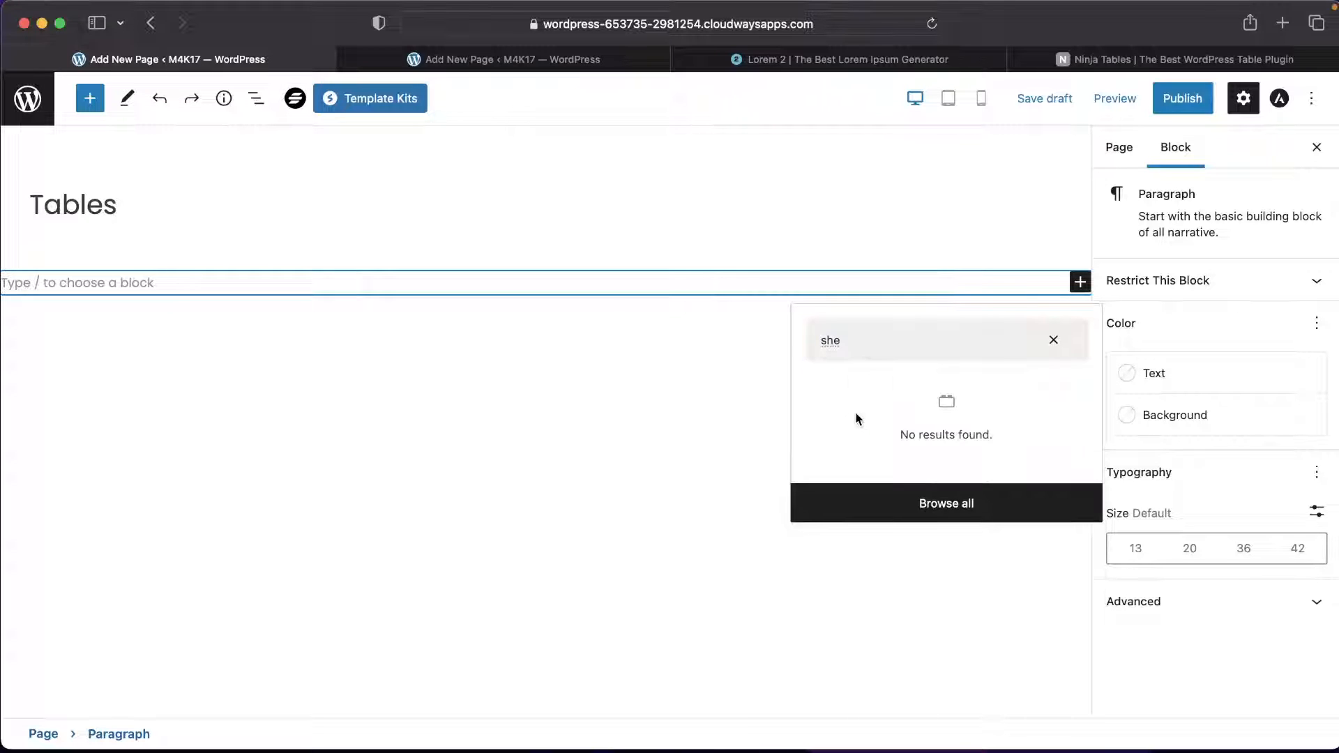
click(888, 349)
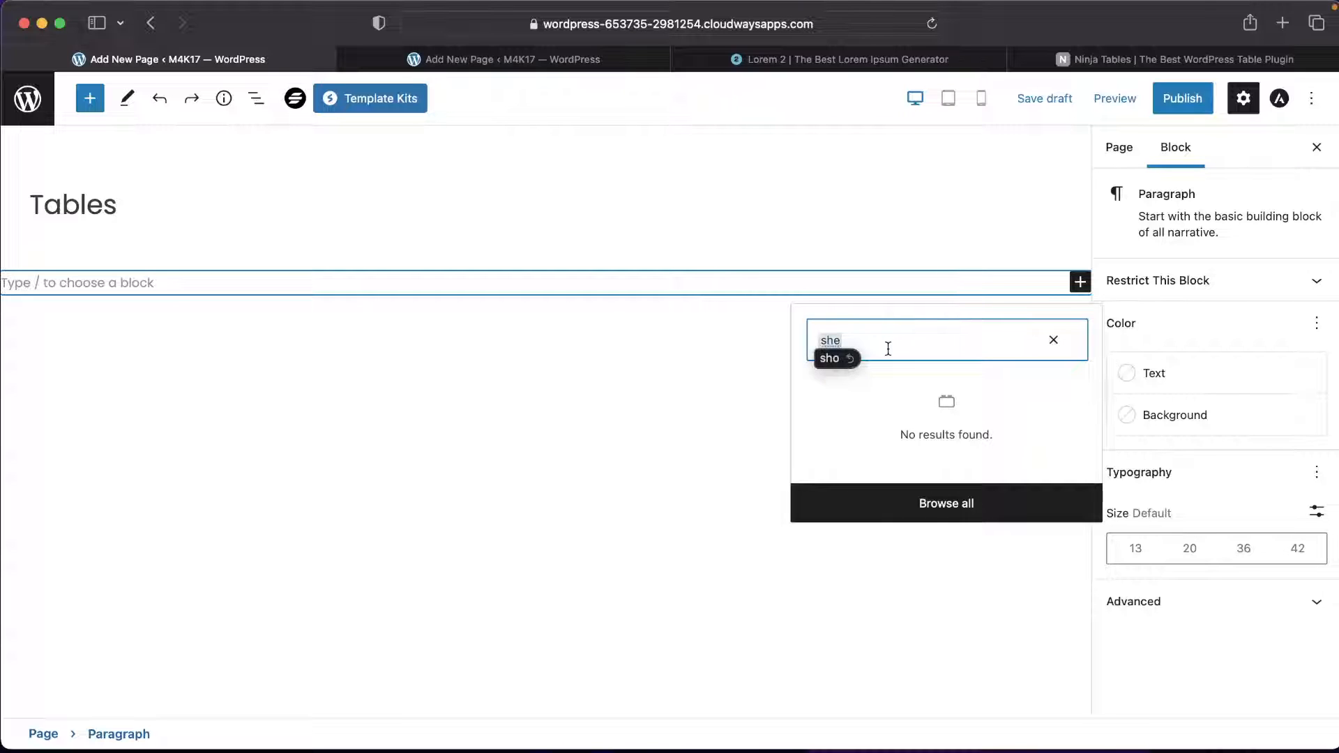
key(BackSpace)
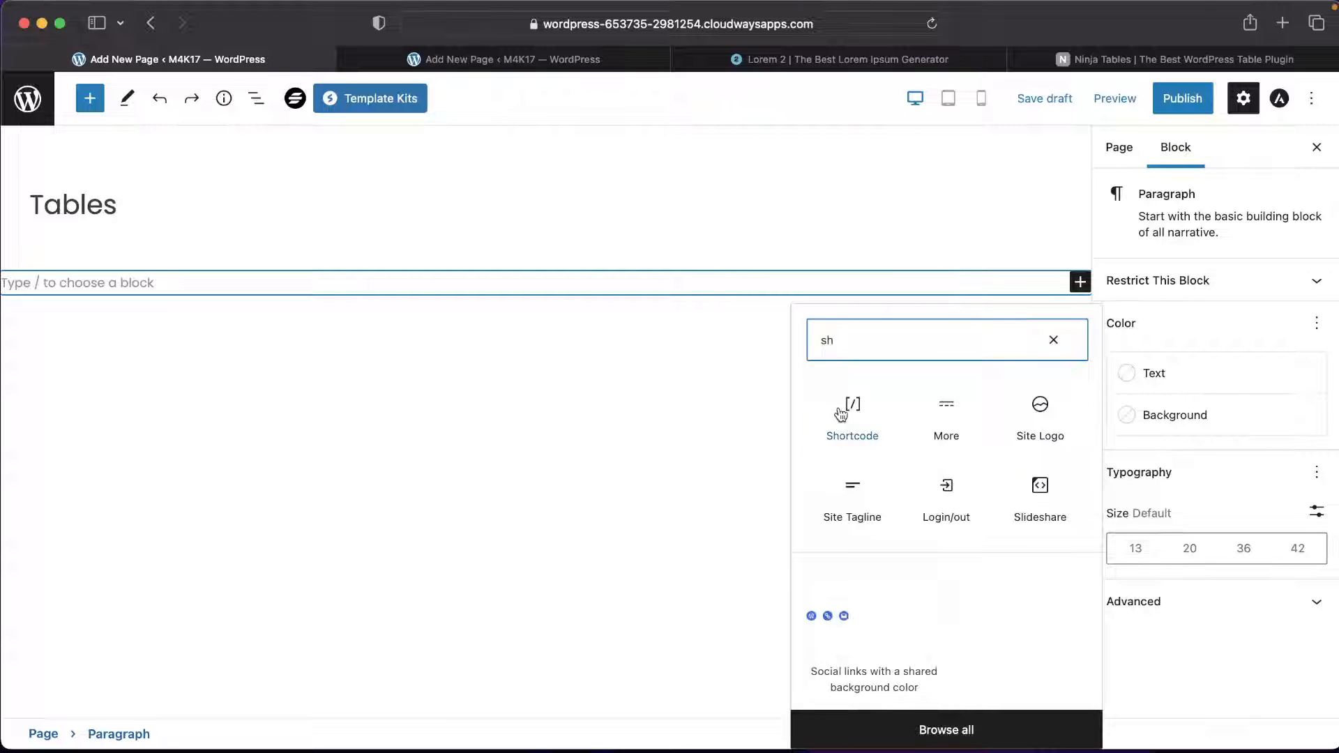
click(837, 411)
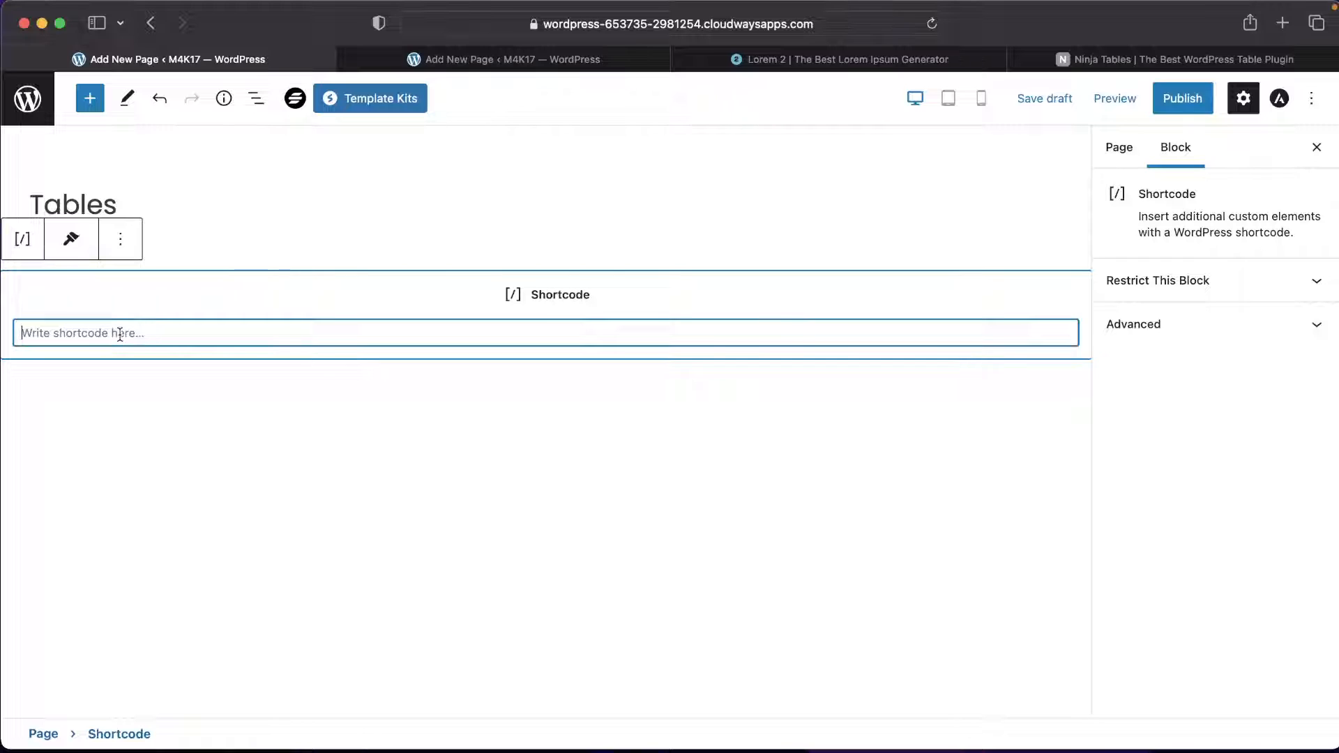
text([ninja_table_builder id="88"])
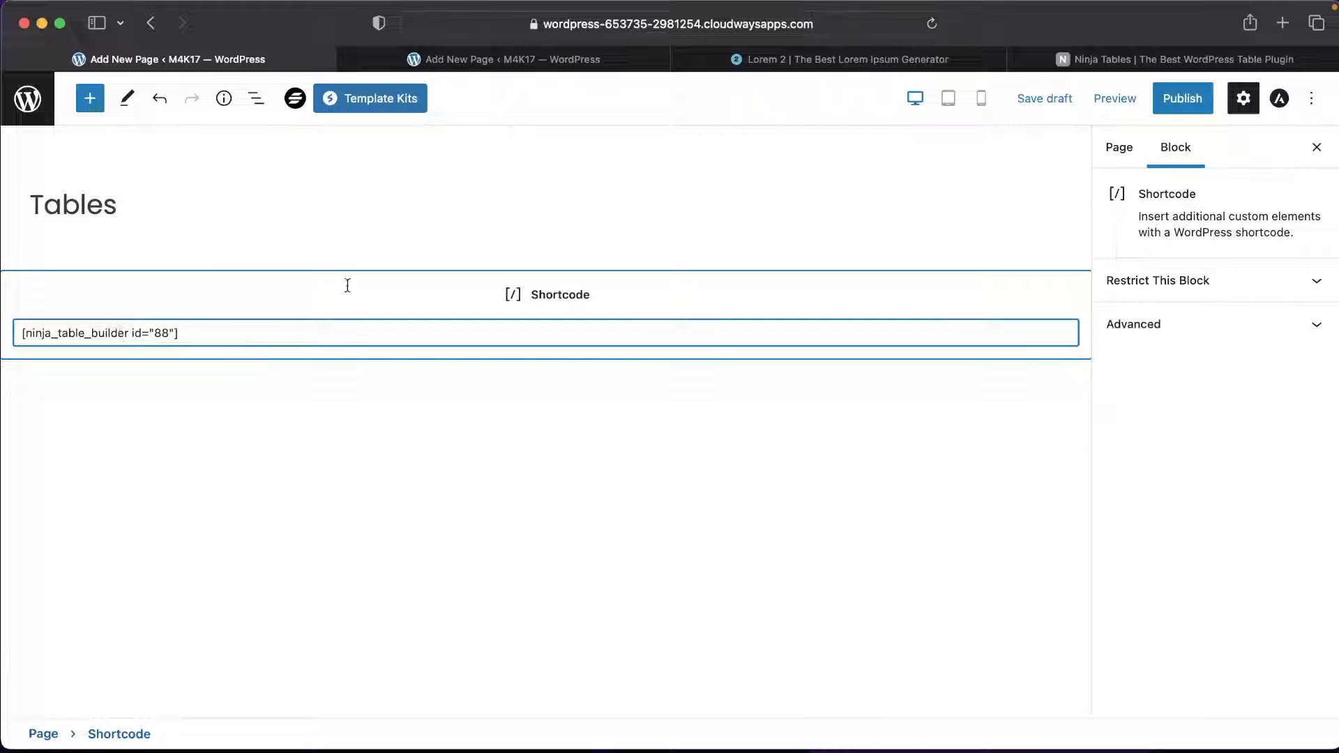
Publish the Tables page and view it on the live site.
click(1181, 99)
click(1180, 105)
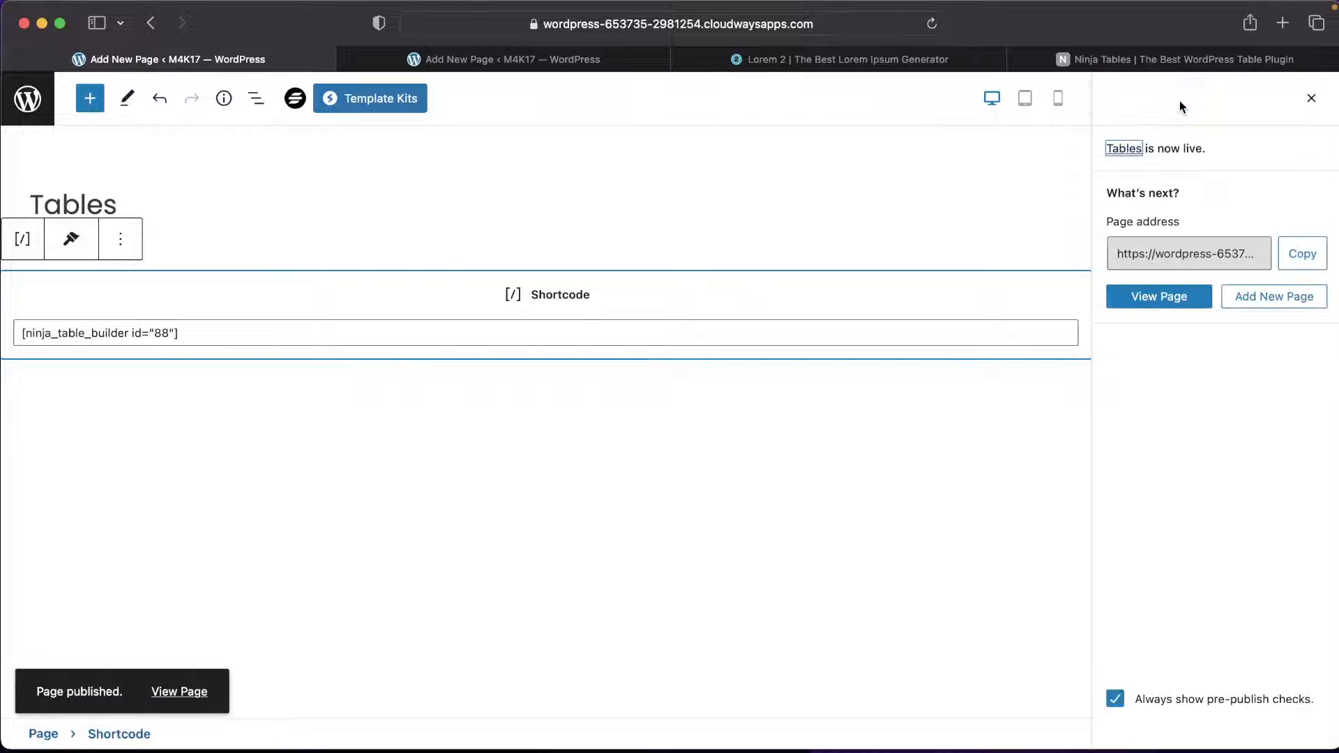
click(186, 693)
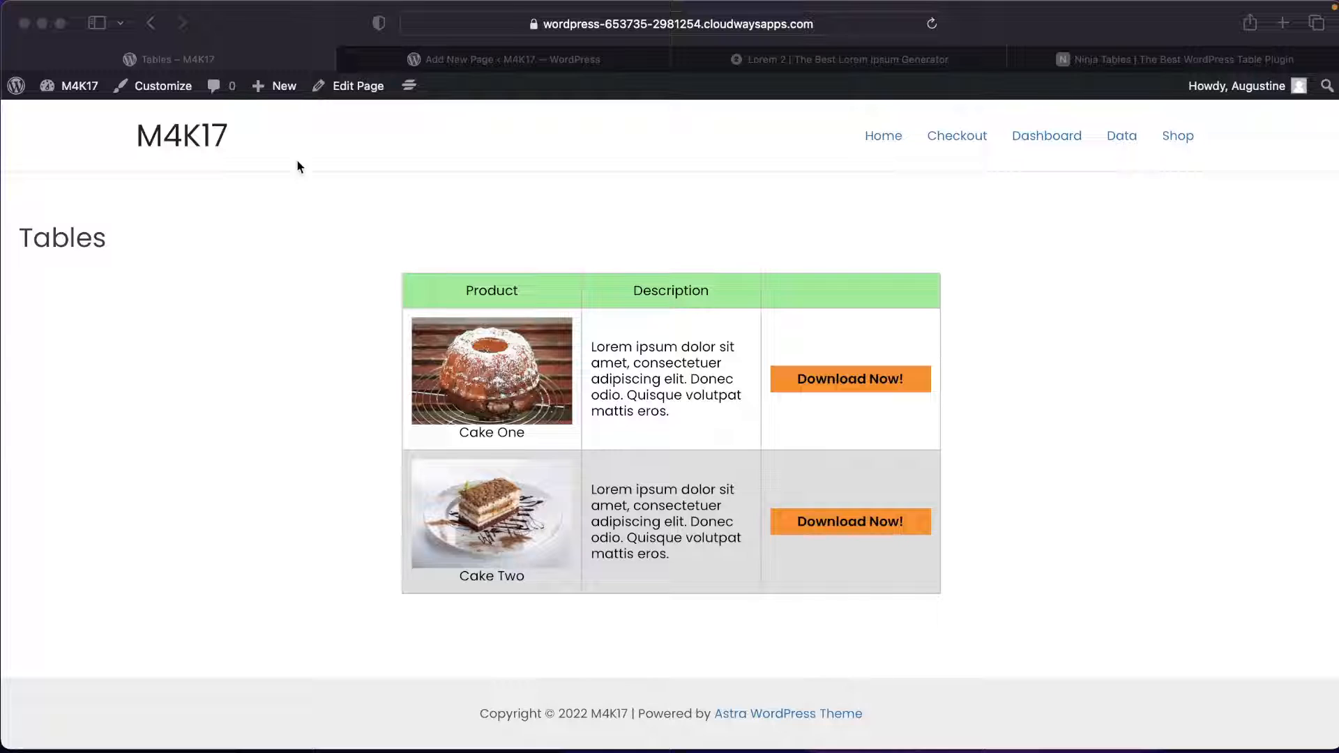
Leave the unused new page in the second browser tab and open the Ninja Tables list of all tables there.
click(380, 61)
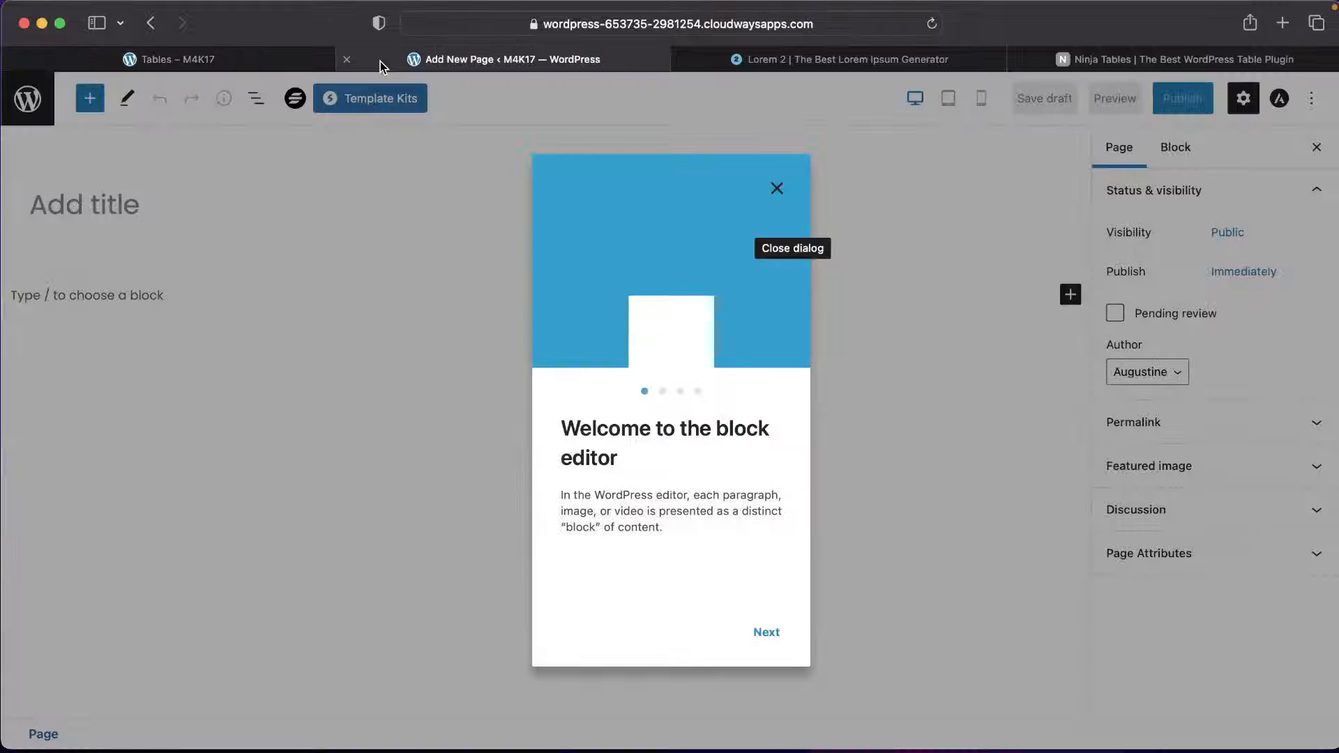
drag(432, 61, 129, 53)
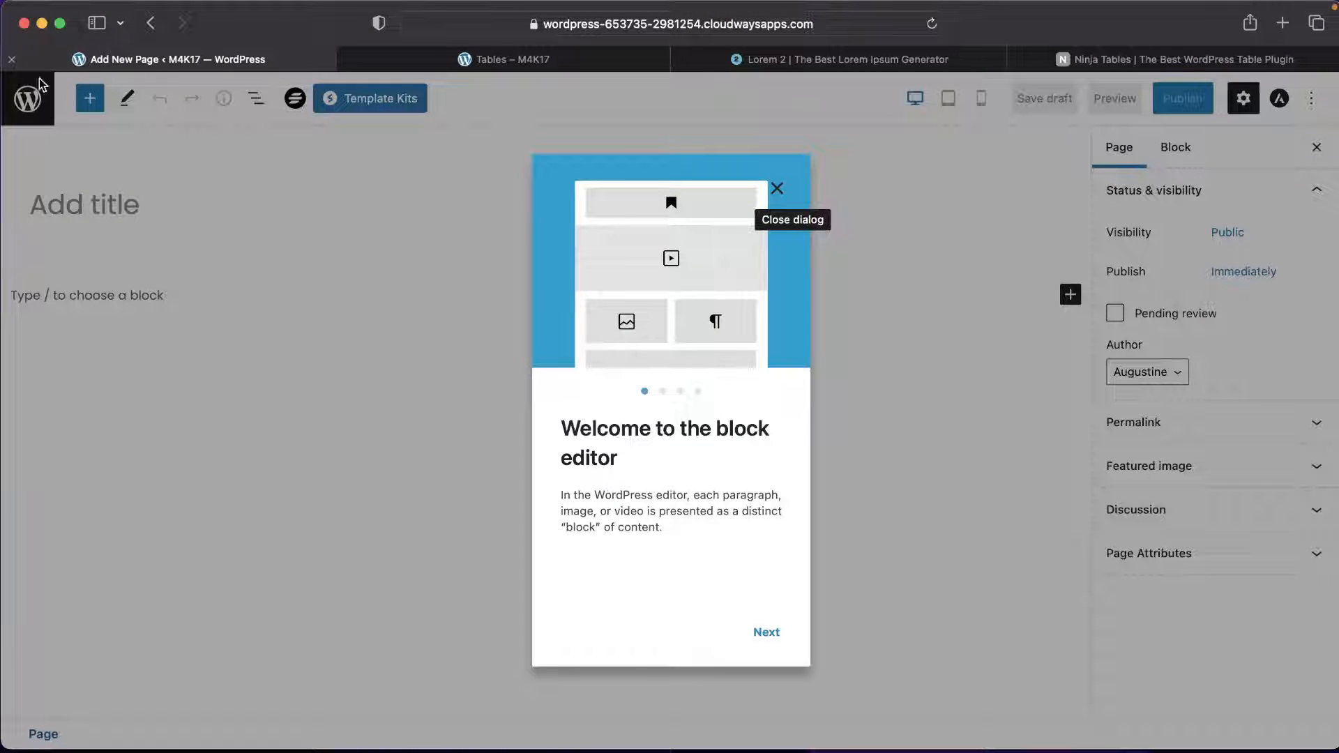
click(31, 104)
click(31, 105)
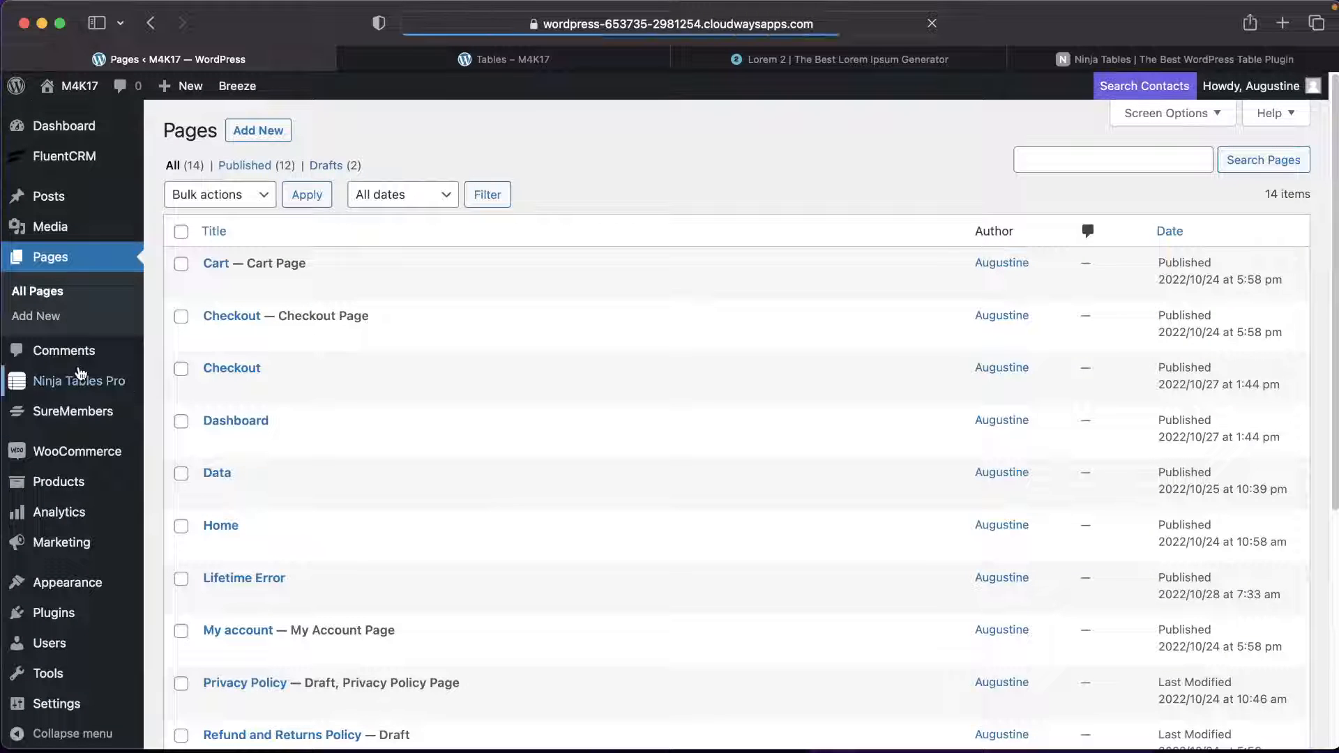
mouse_move(85, 386)
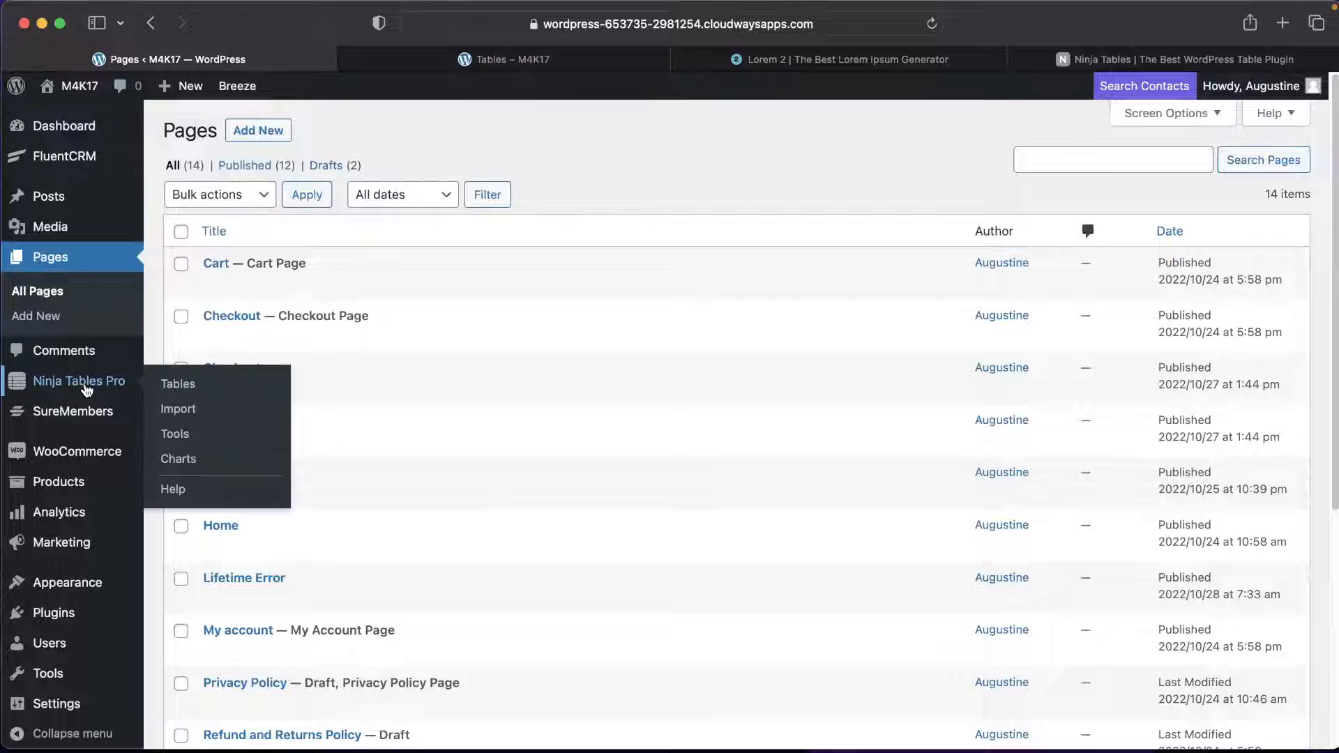
click(178, 384)
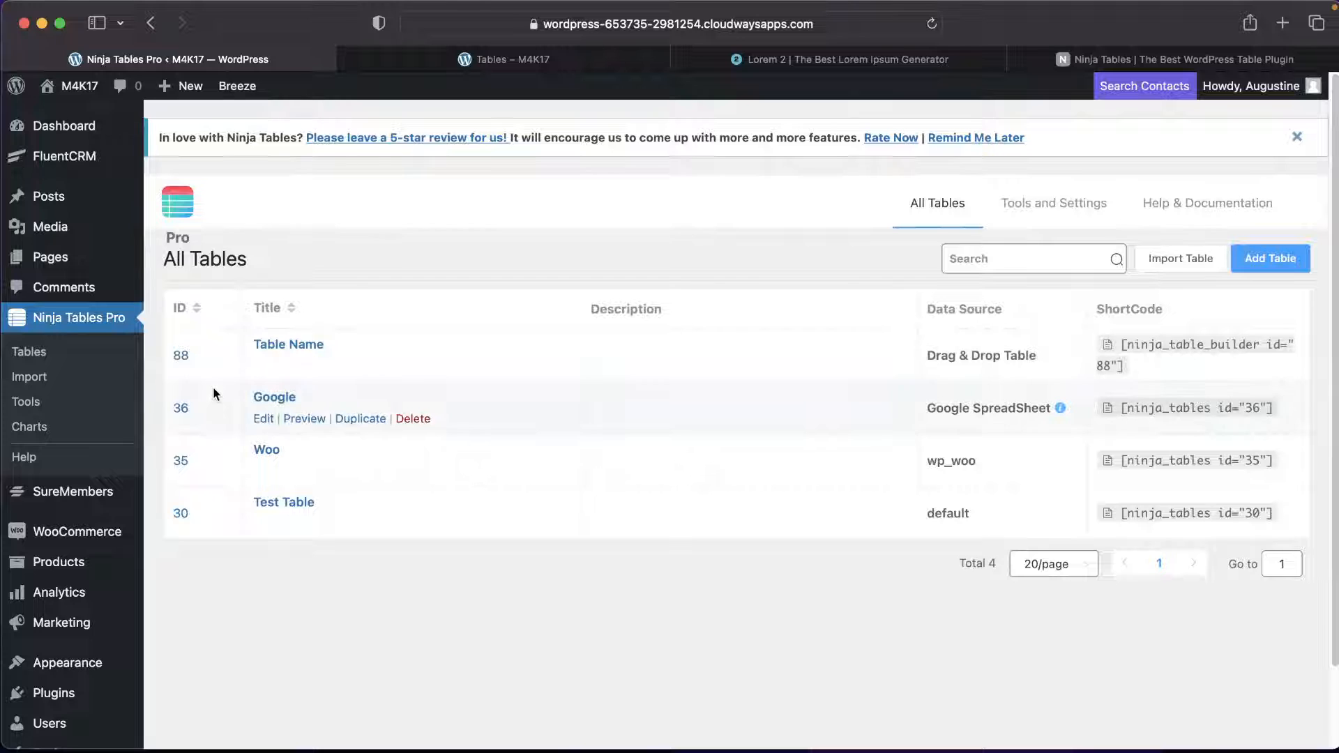
Start a new WooCommerce table in Ninja Tables and title it "Woo Products".
click(1282, 261)
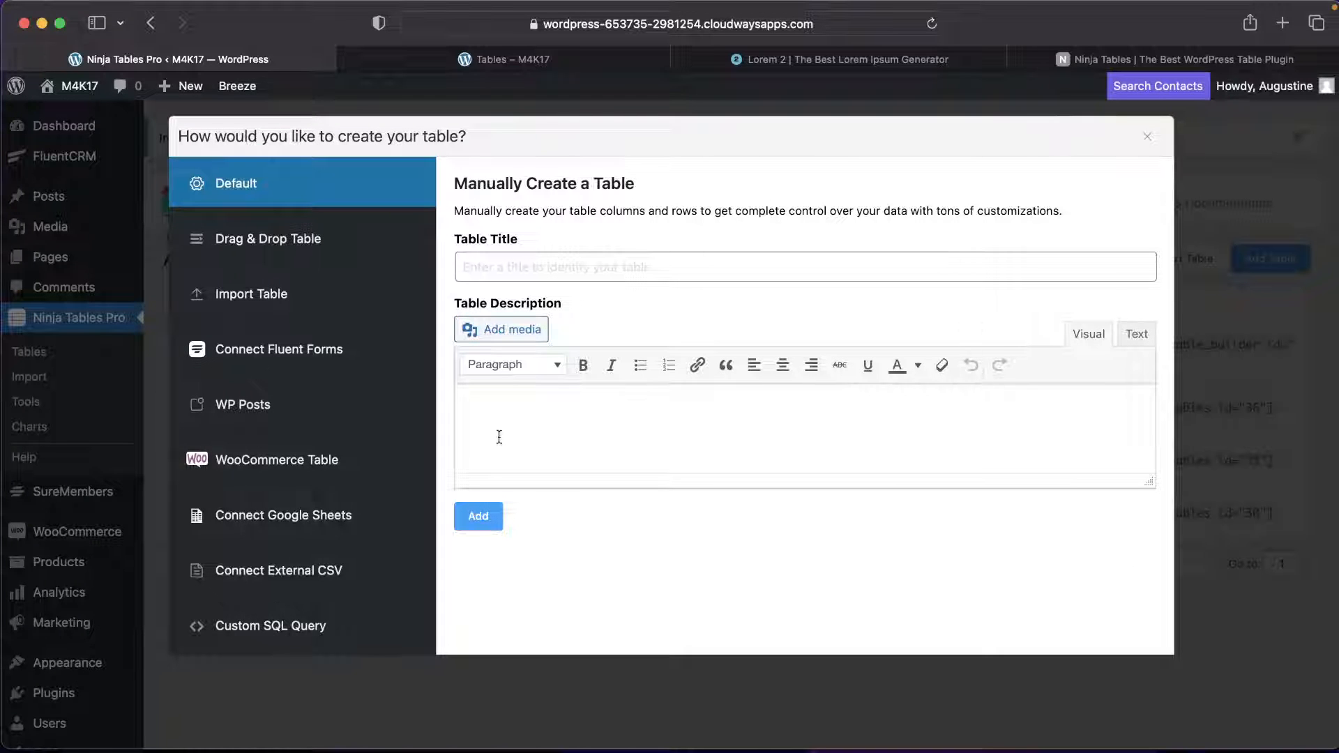
click(341, 470)
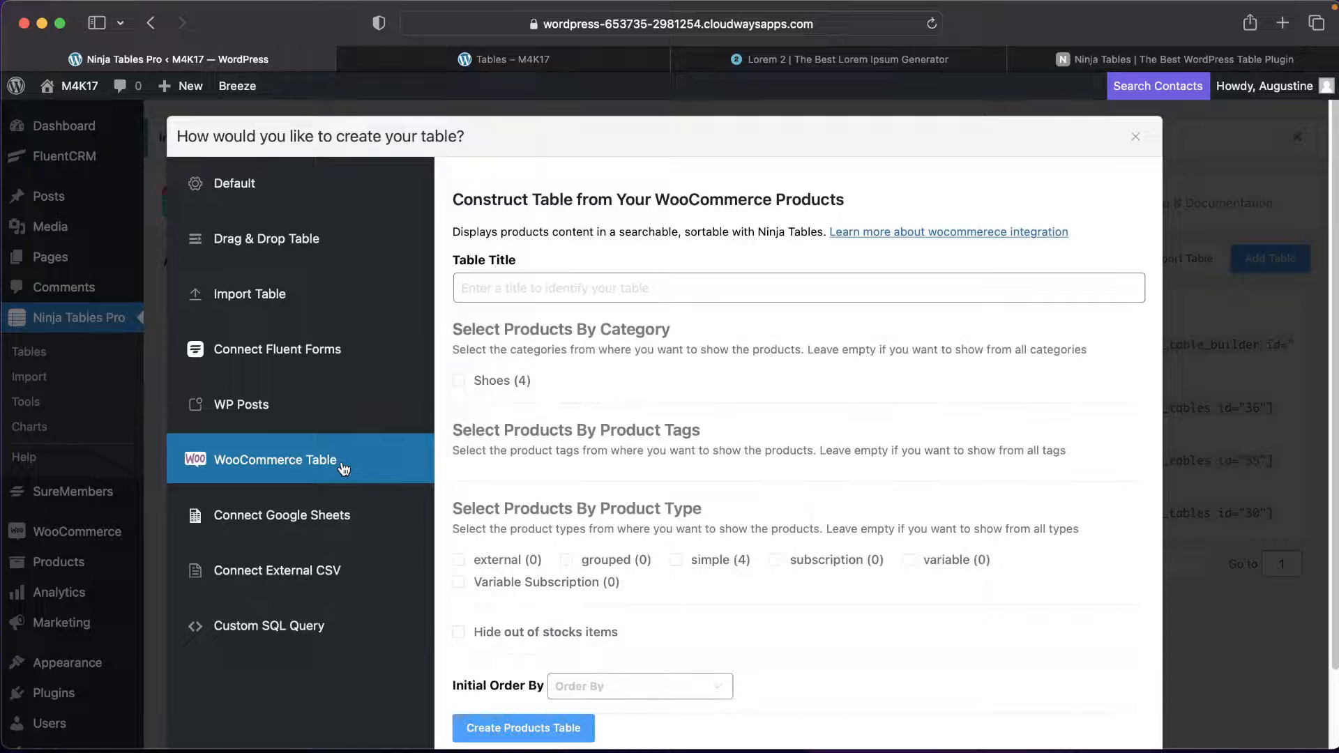
click(546, 288)
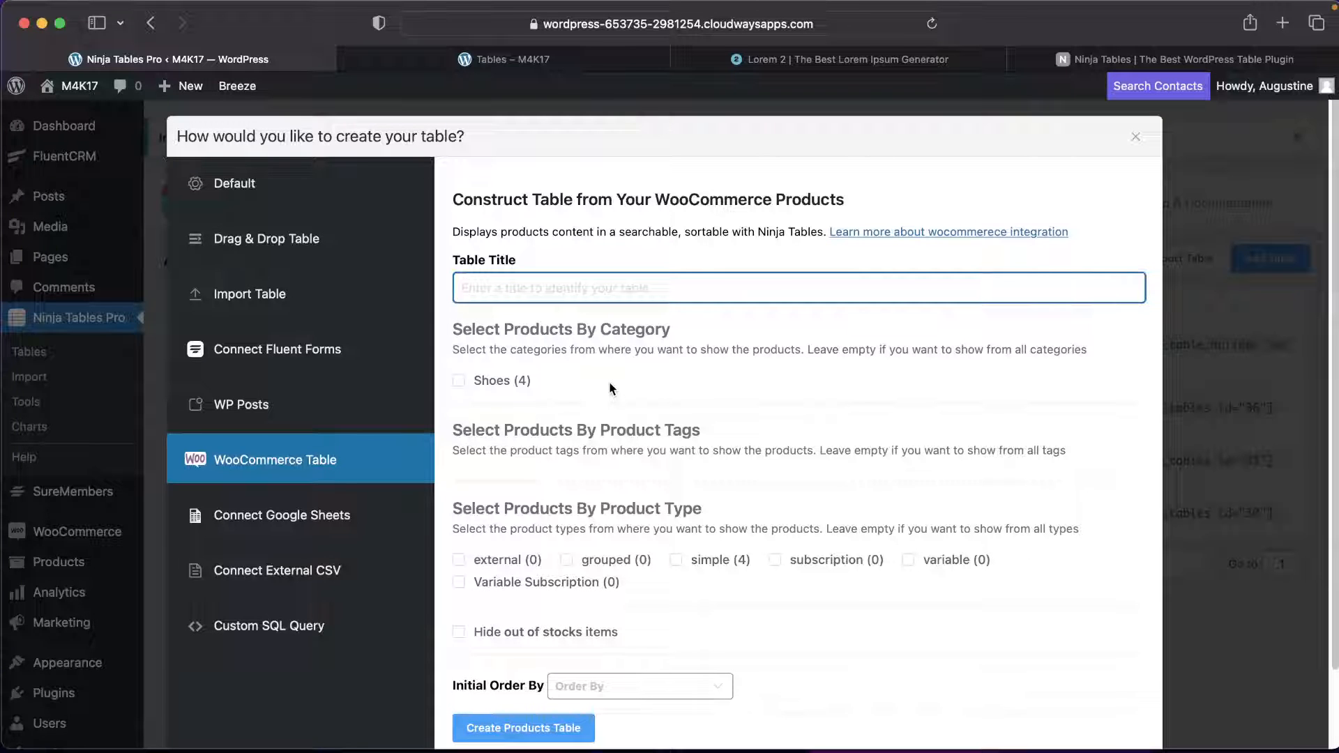
text(W)
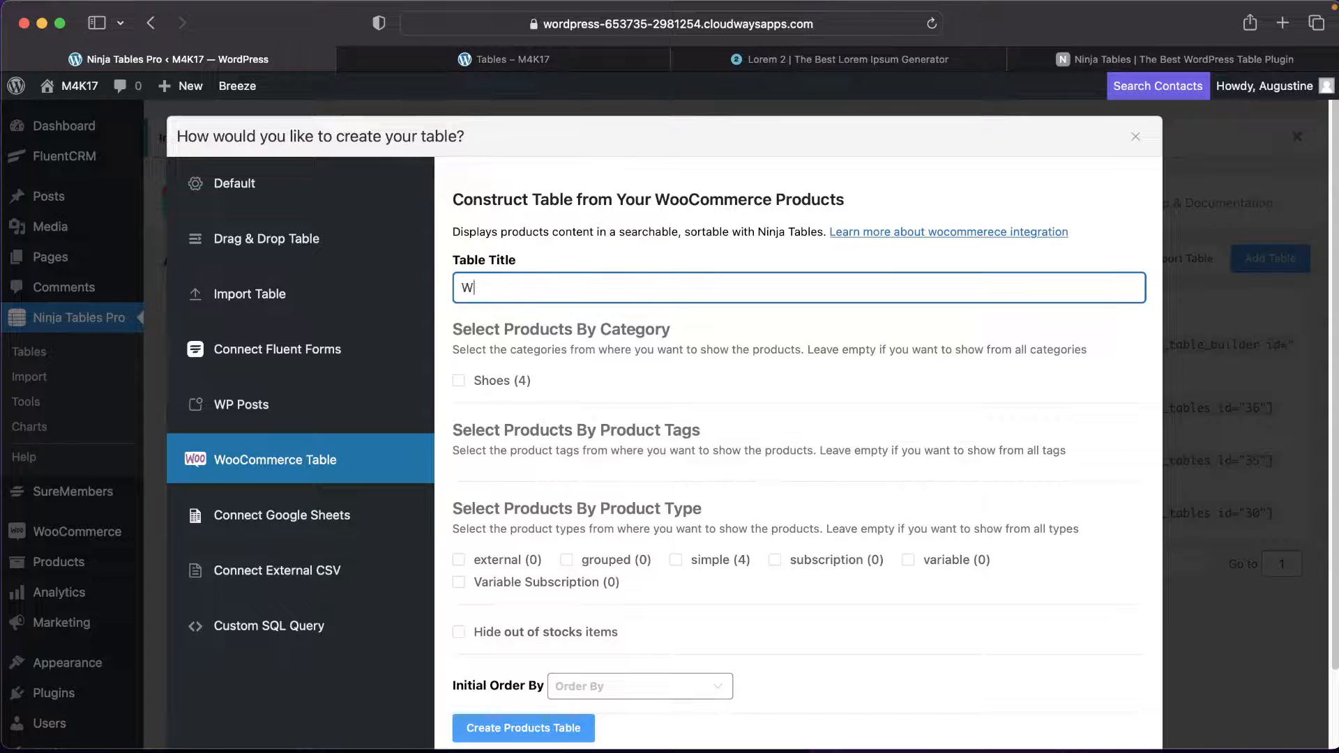
text(oo Procucts)
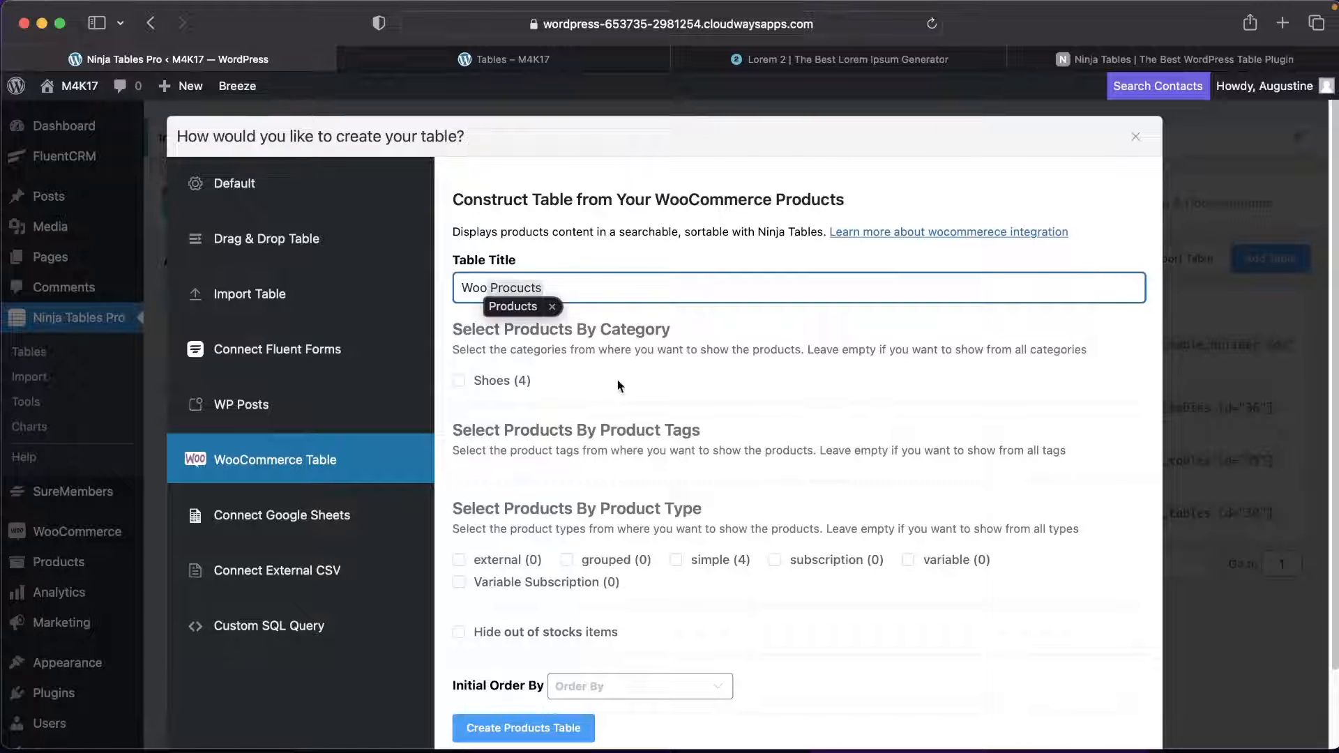
Limit the table to products in the Shoes category and create the products table.
scroll(624, 381, down, 2)
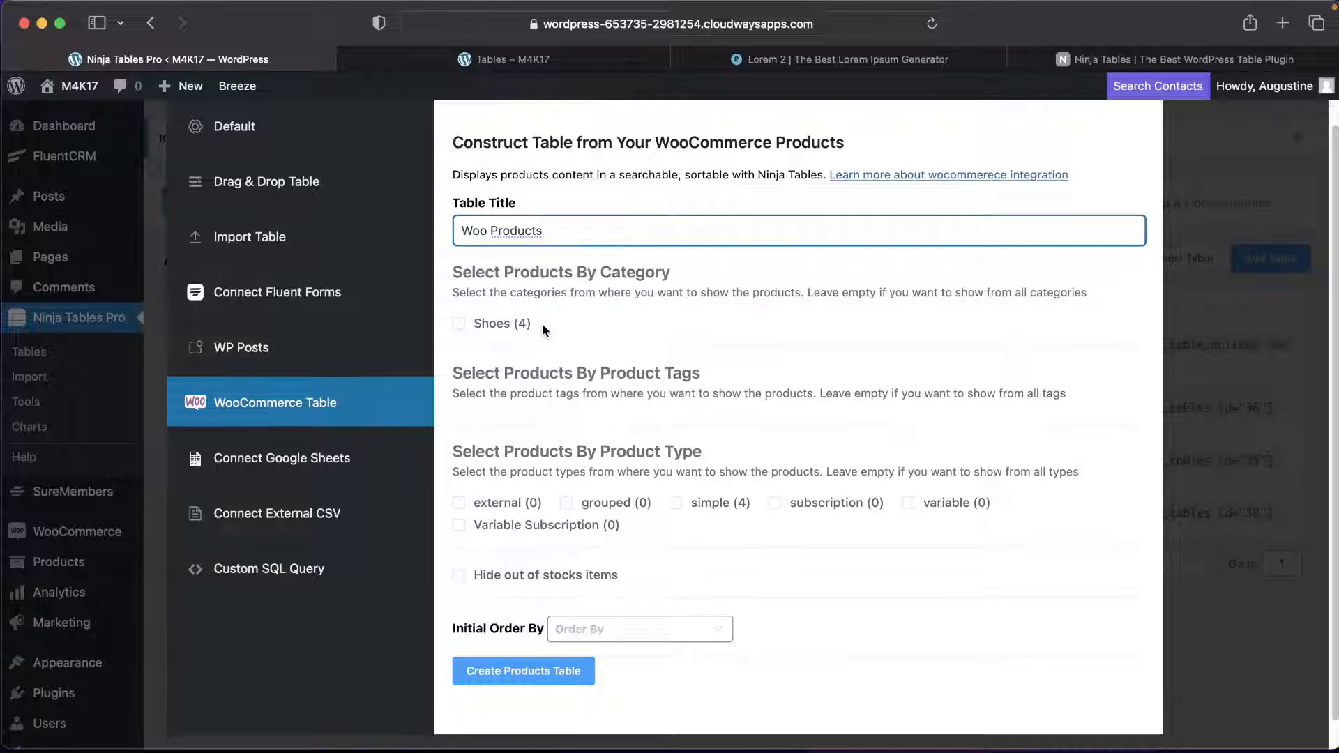
click(458, 326)
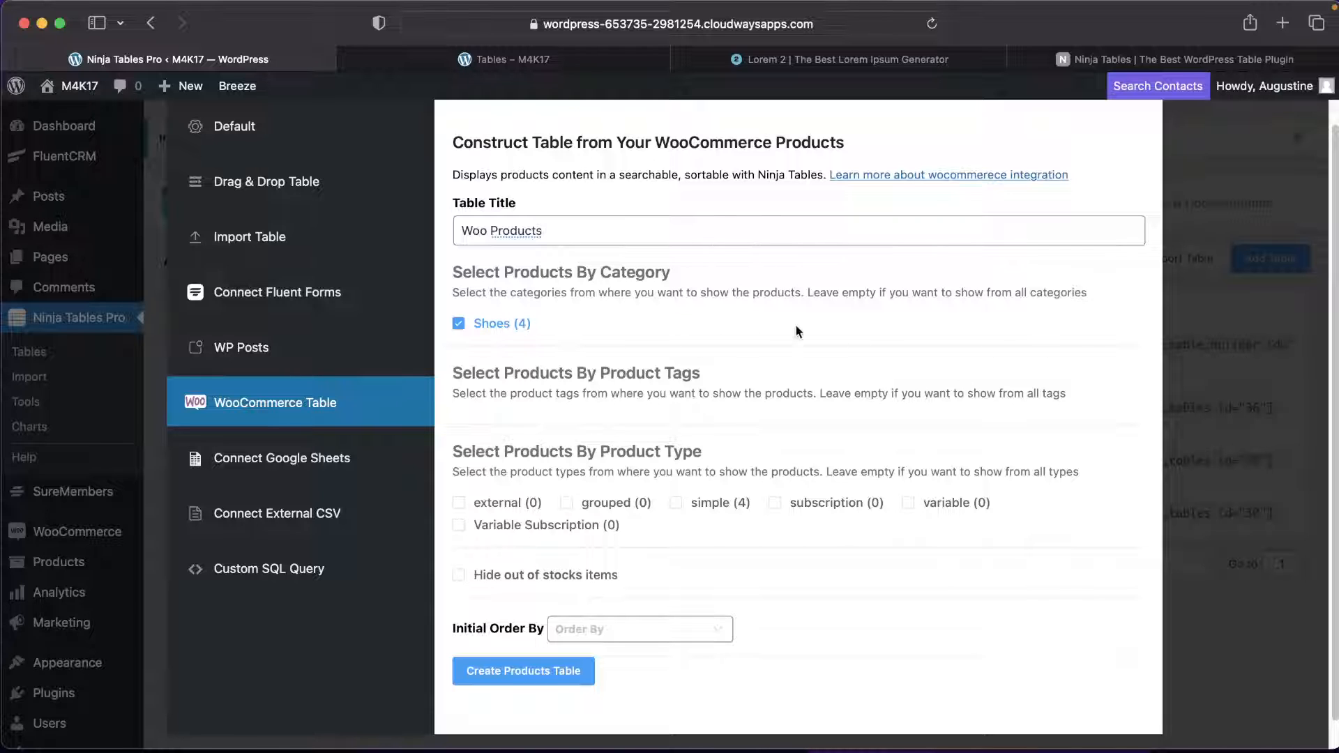
scroll(767, 544, down, 1)
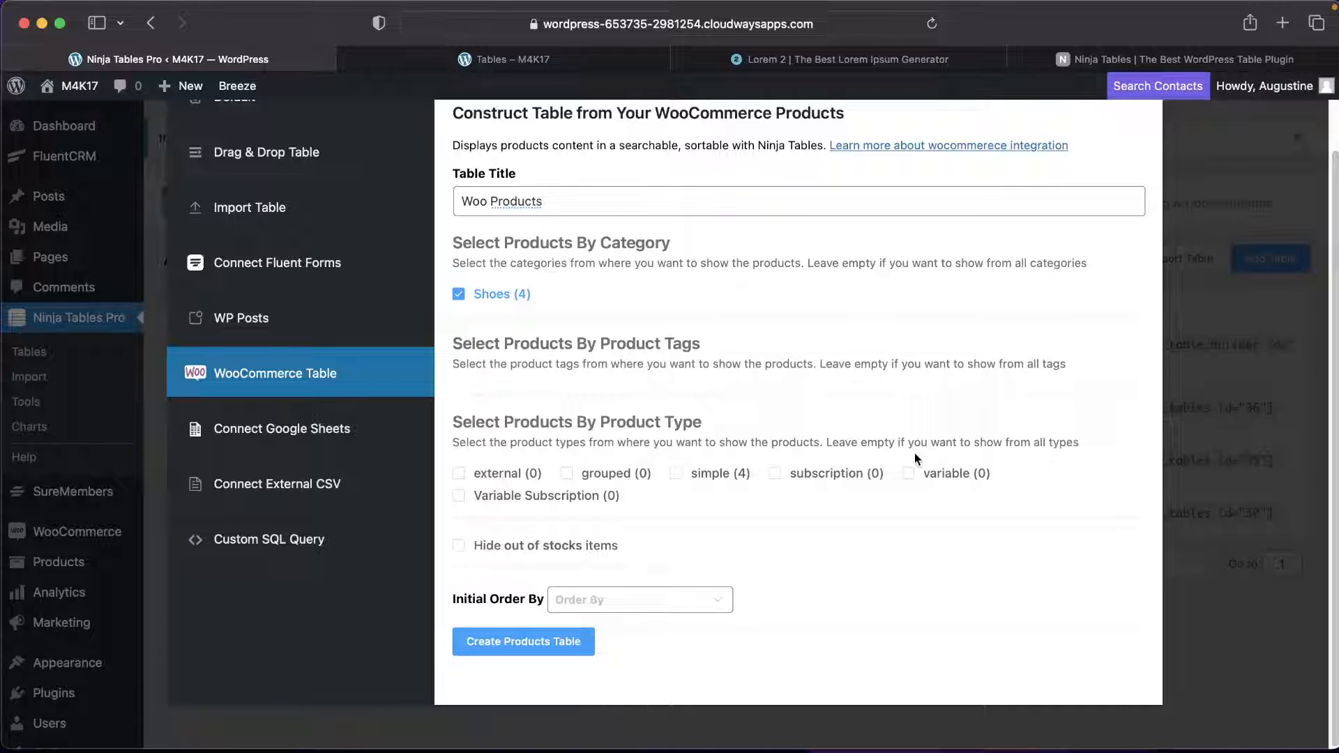
click(520, 649)
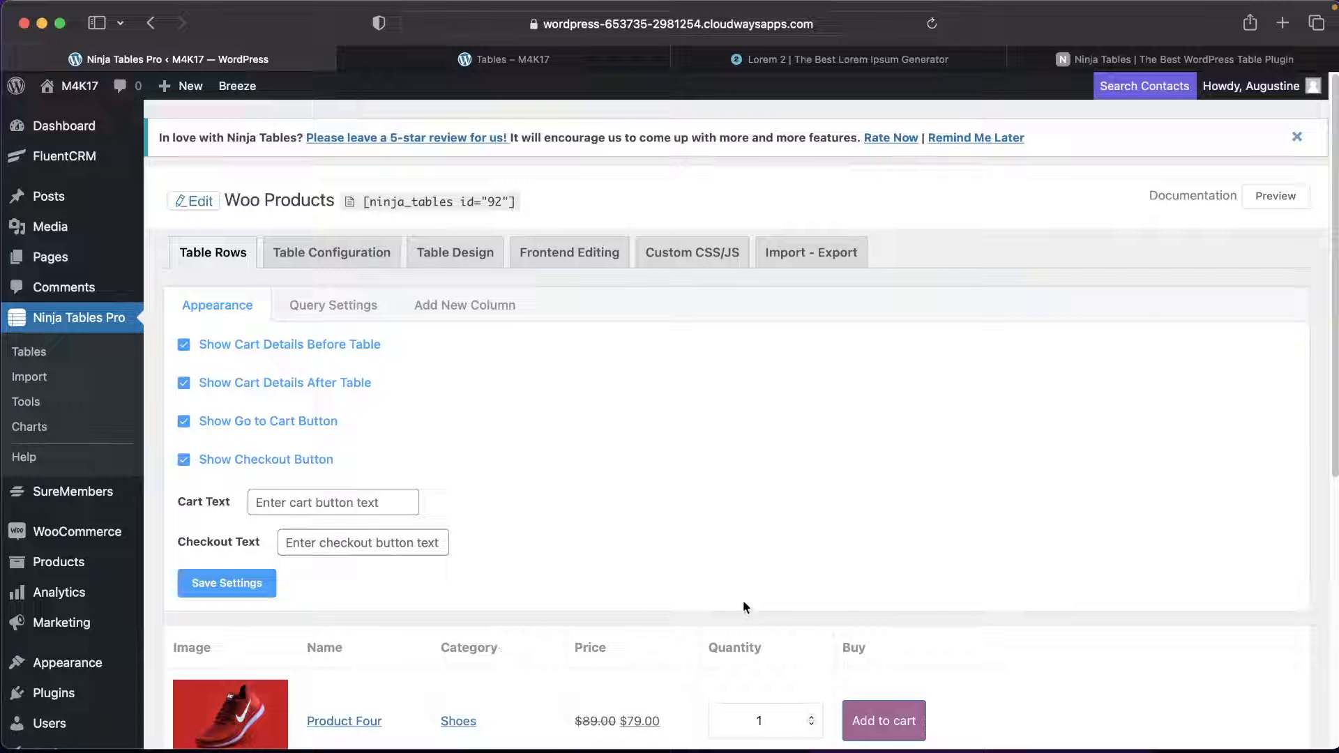
Look through the product rows and save the table's appearance settings with all four cart and checkout display options enabled.
scroll(743, 595, down, 5)
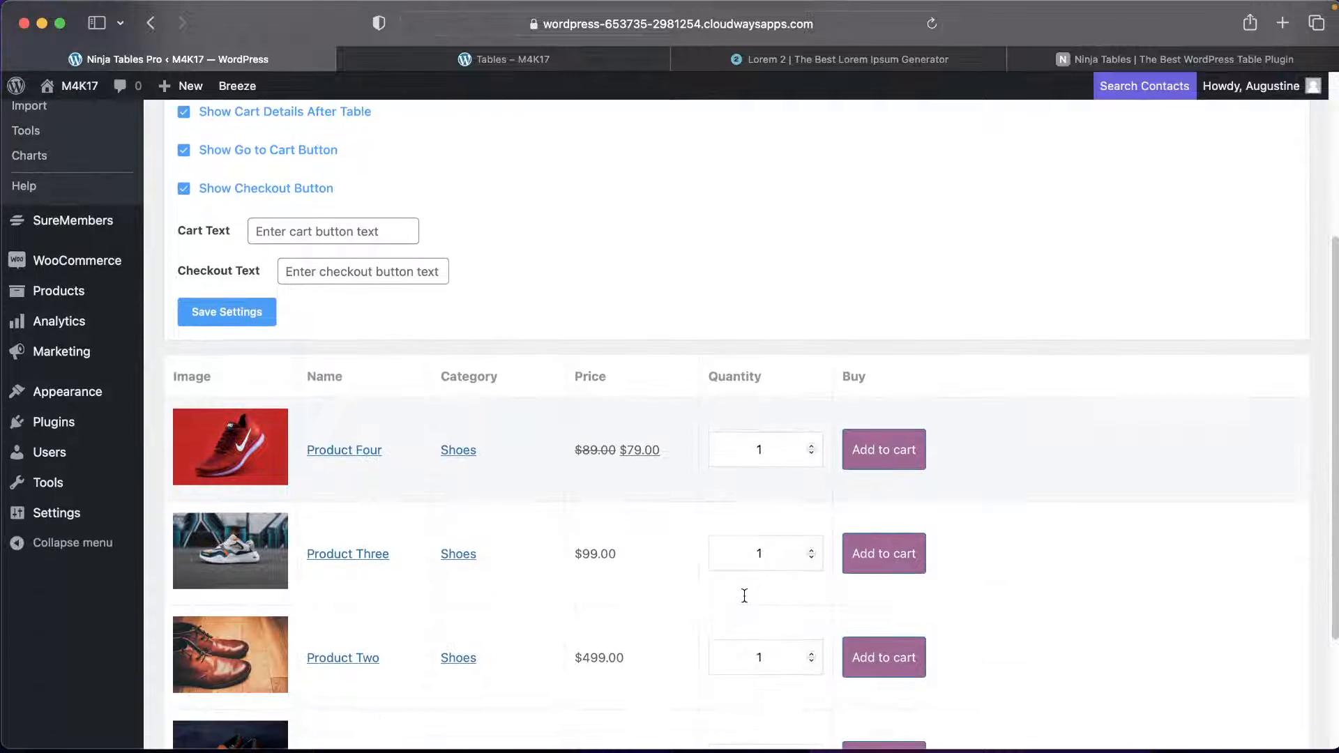
scroll(743, 595, down, 2)
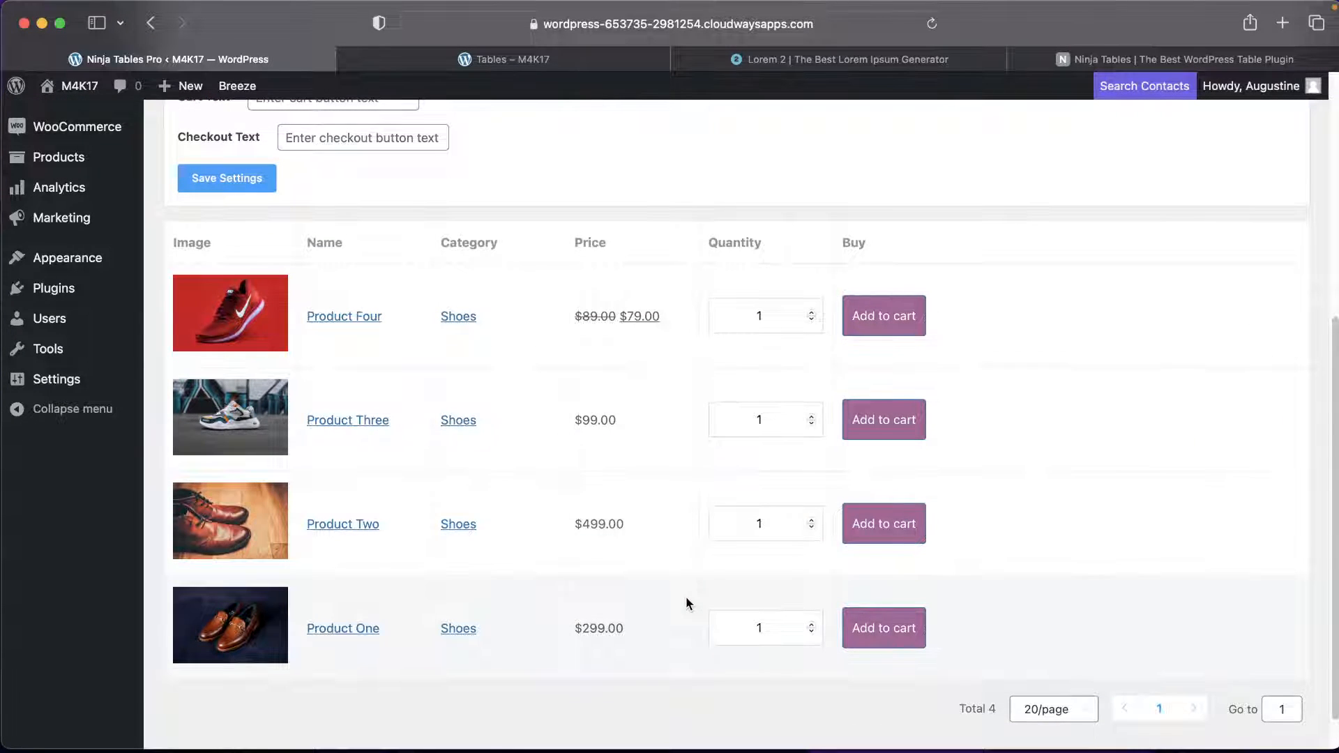
scroll(687, 604, up, 5)
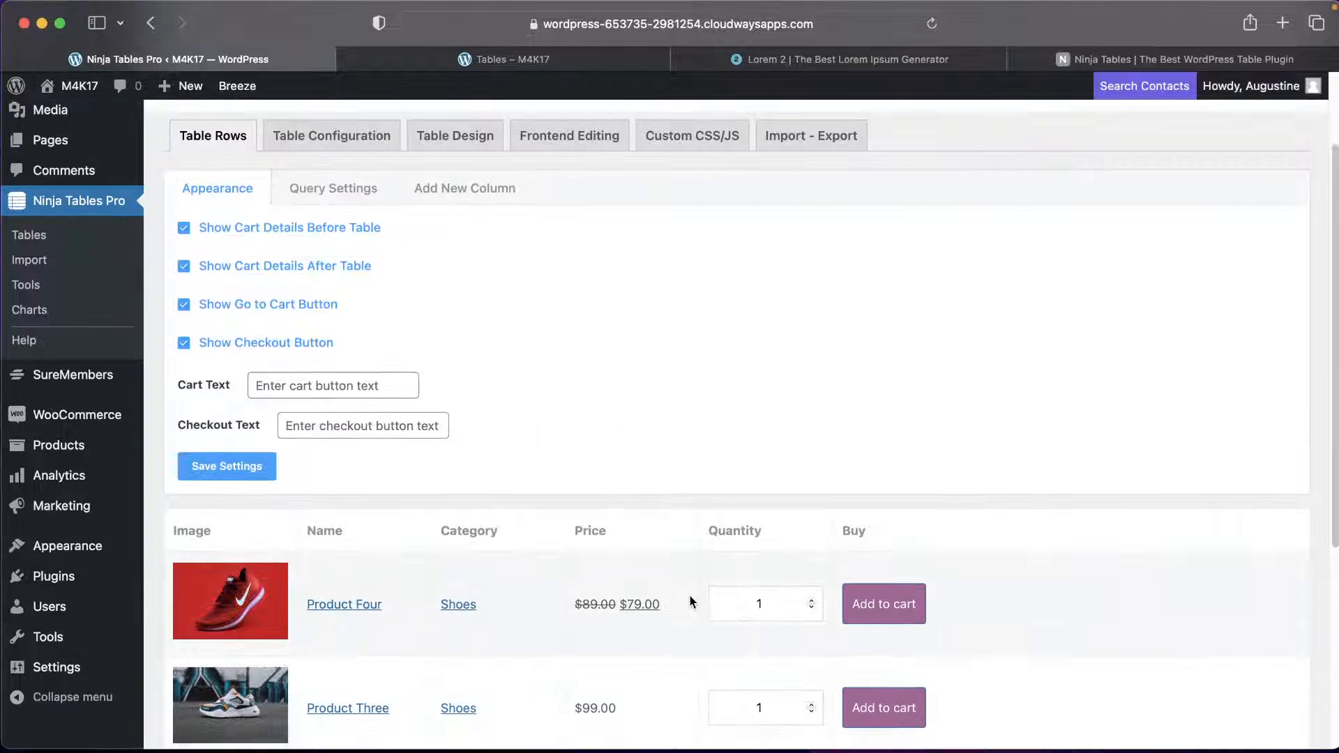
click(227, 467)
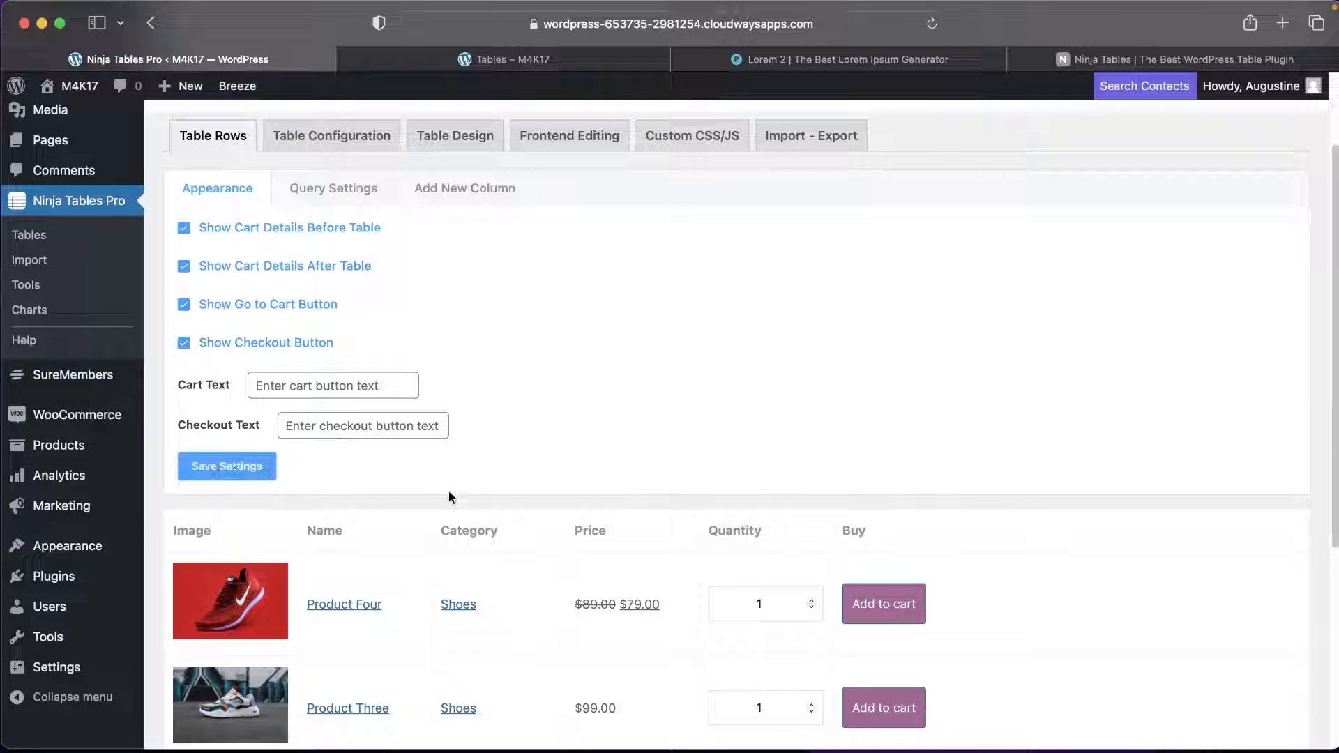
Copy the Woo Products table's shortcode and open the published Tables page for editing.
scroll(512, 446, up, 3)
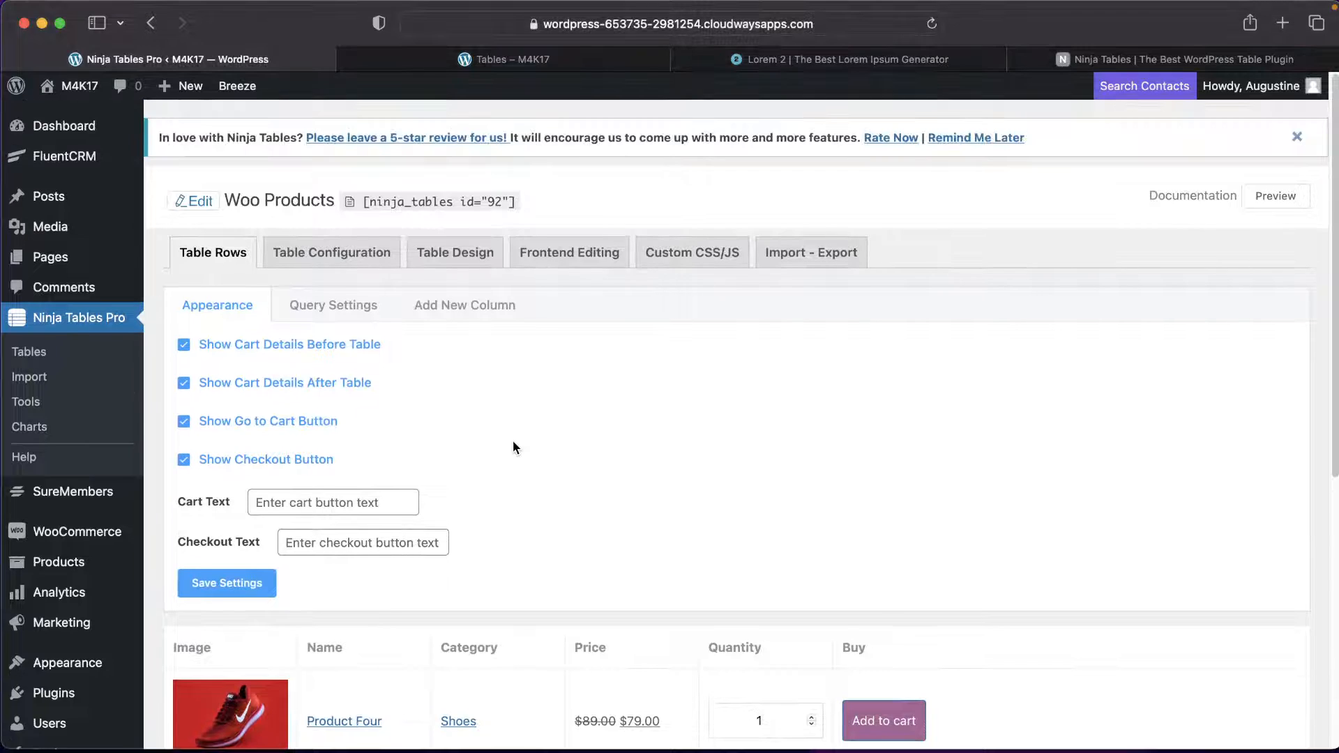
click(438, 200)
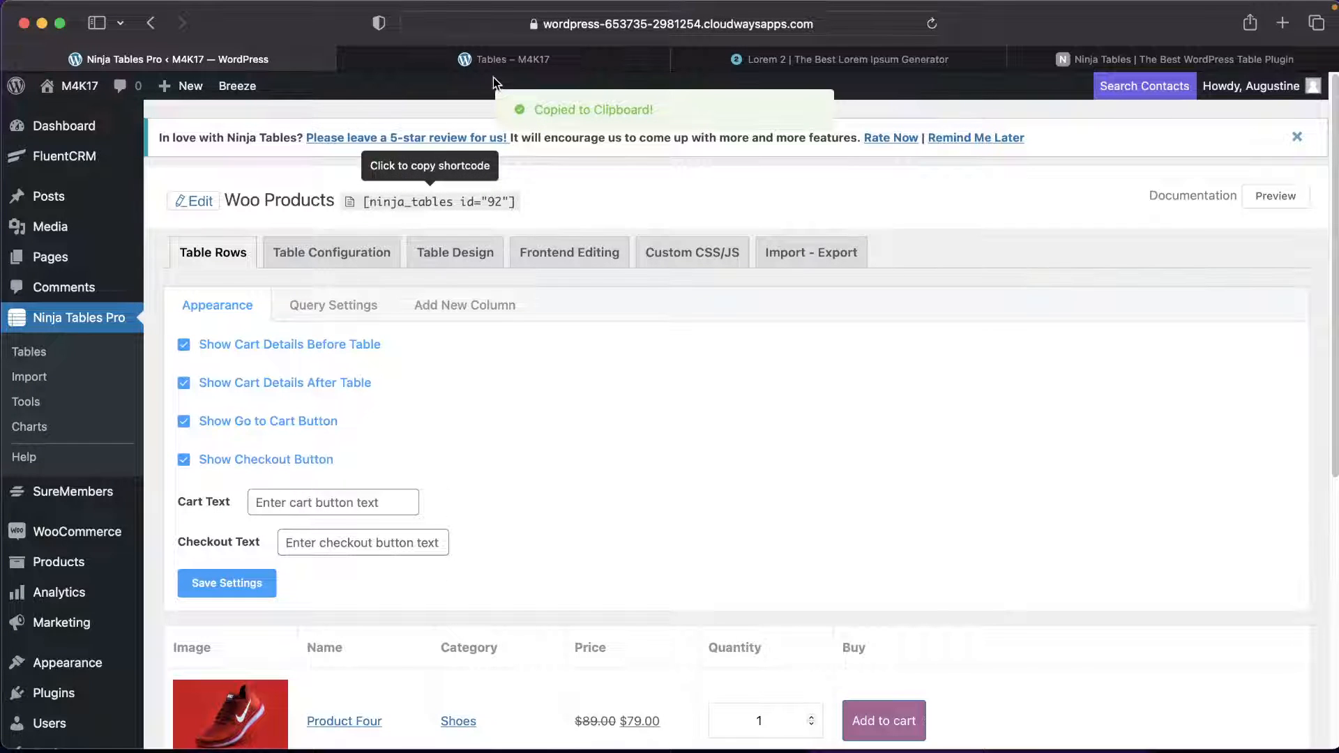
click(507, 60)
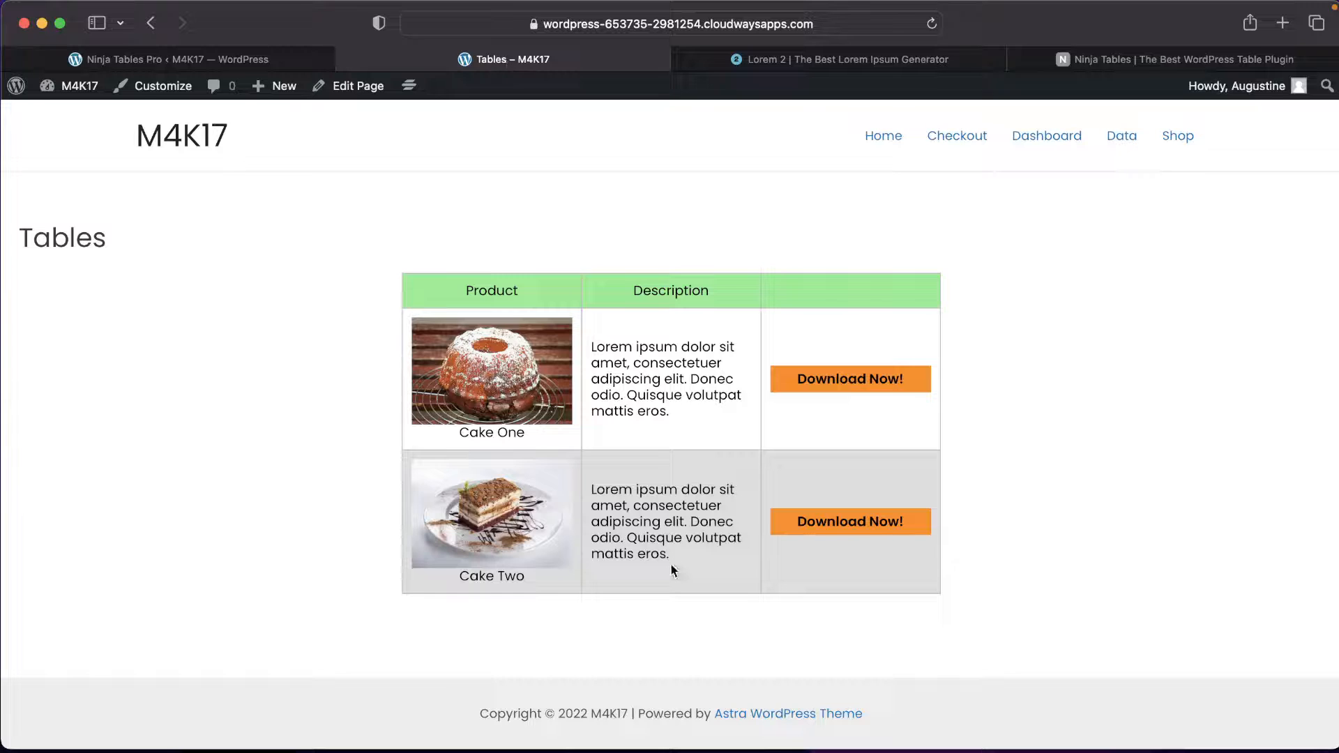
click(373, 86)
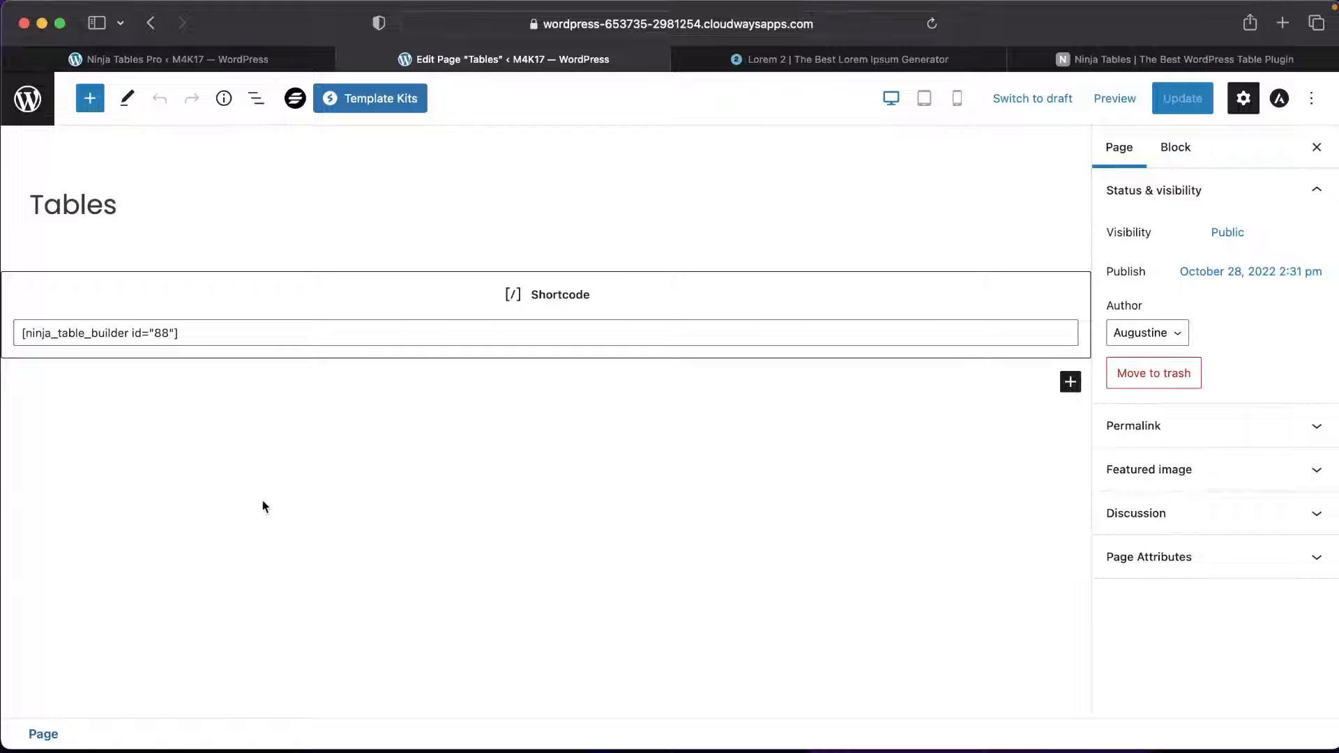
Add a second Shortcode block below the first, enter [ninja_tables id="92"] in it and update the page.
click(1070, 384)
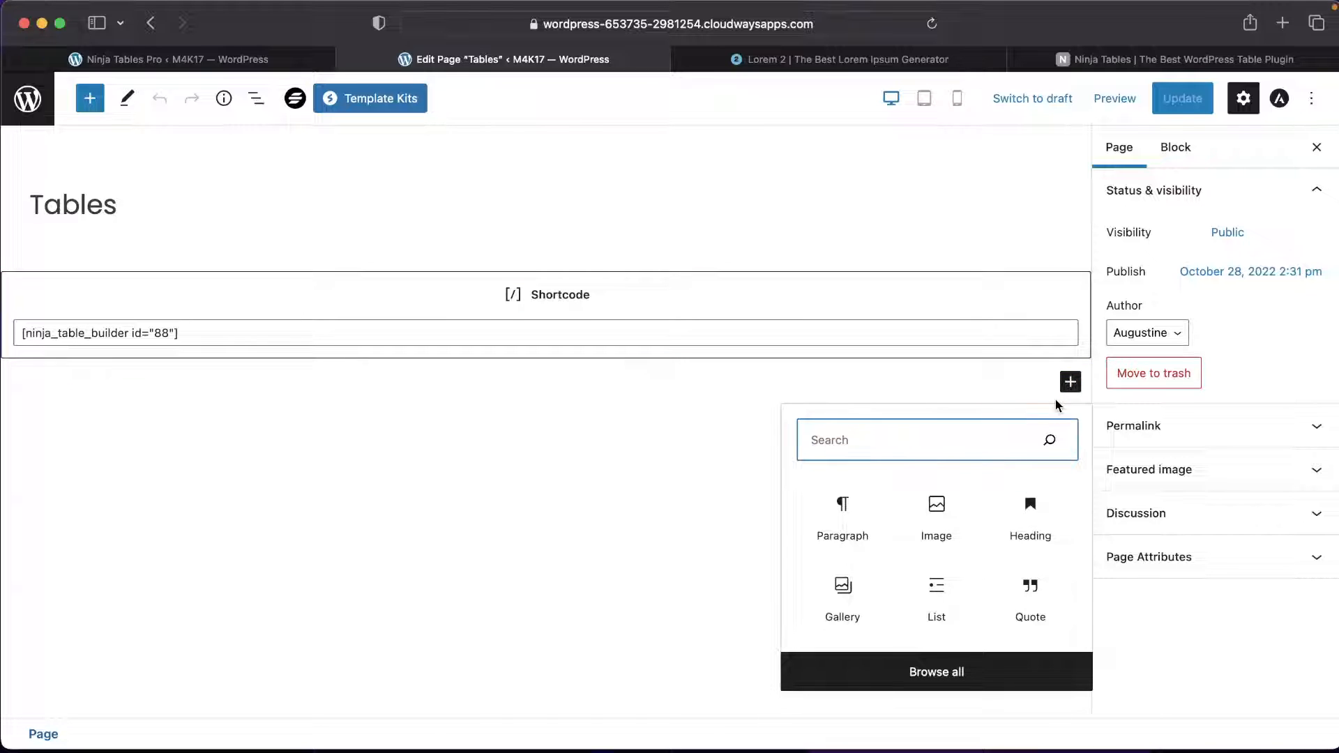
text(sh)
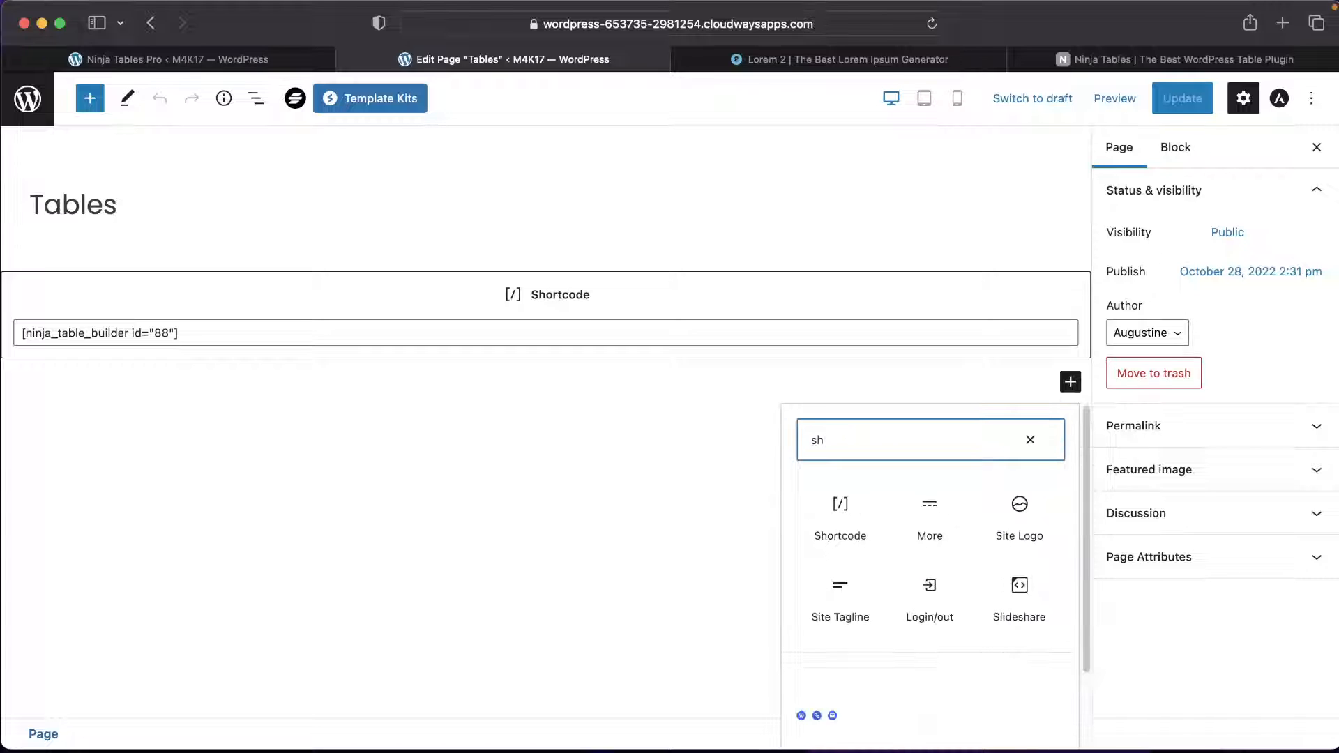
click(851, 533)
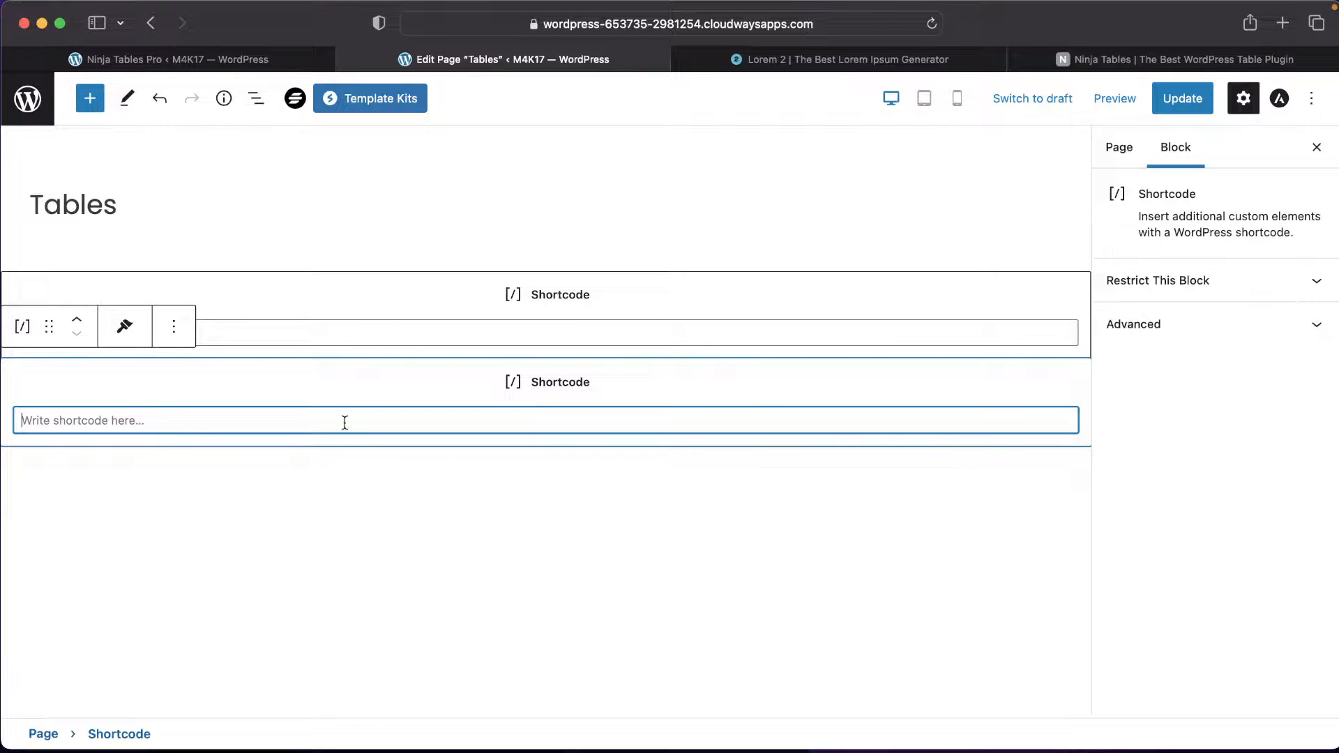
key(super+v)
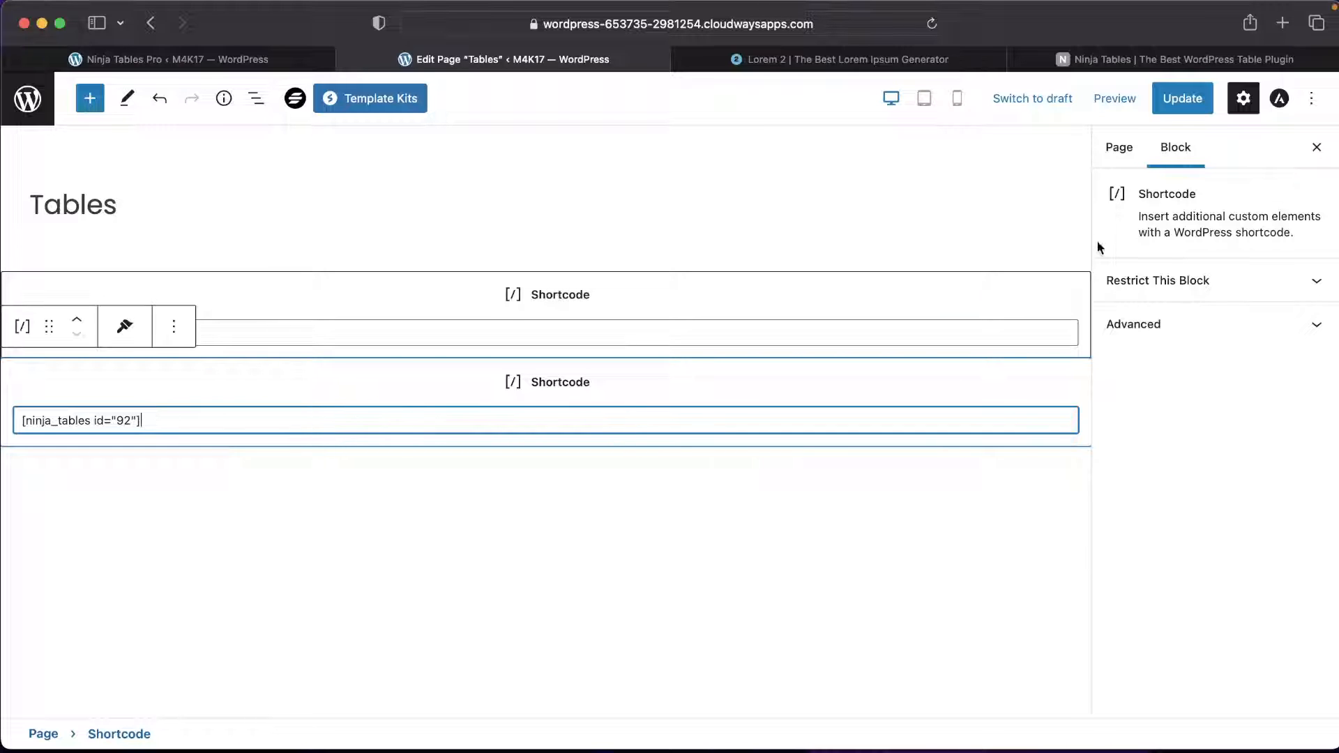
click(1189, 101)
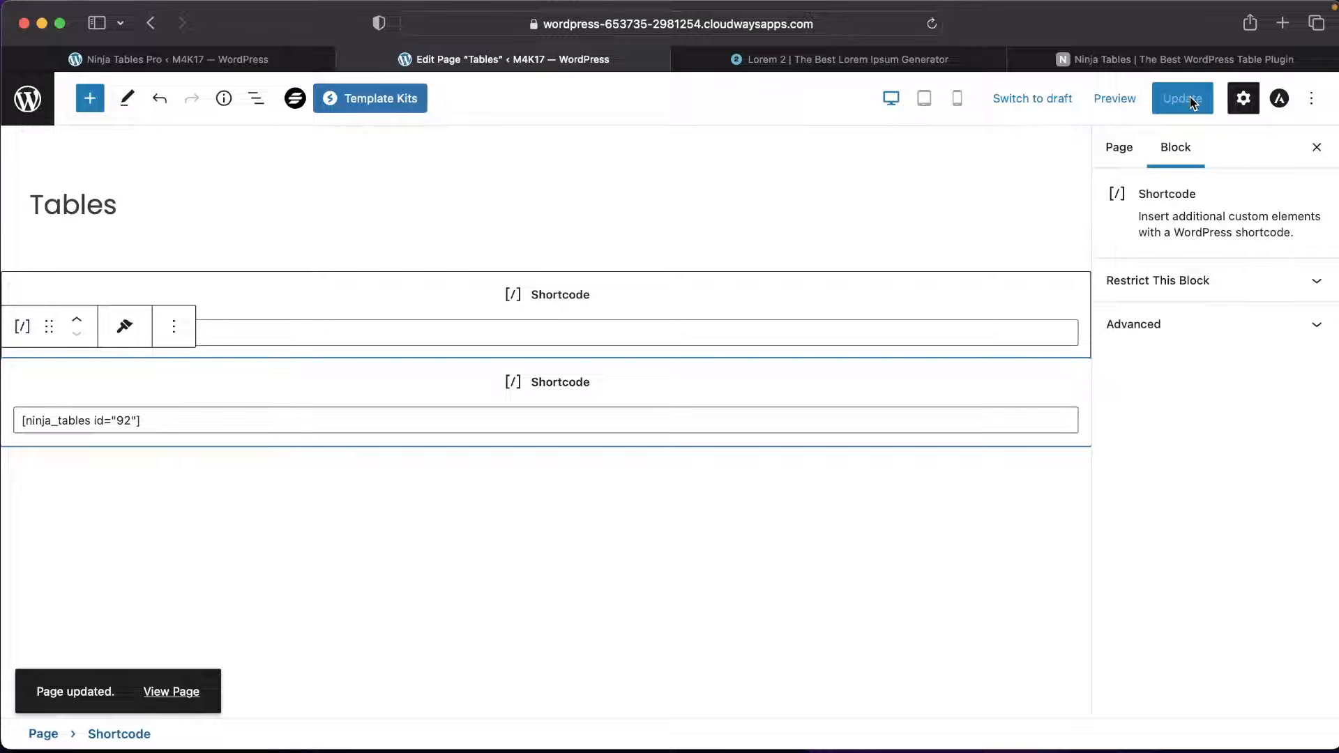
Preview the updated Tables page in a new browser tab.
click(1120, 149)
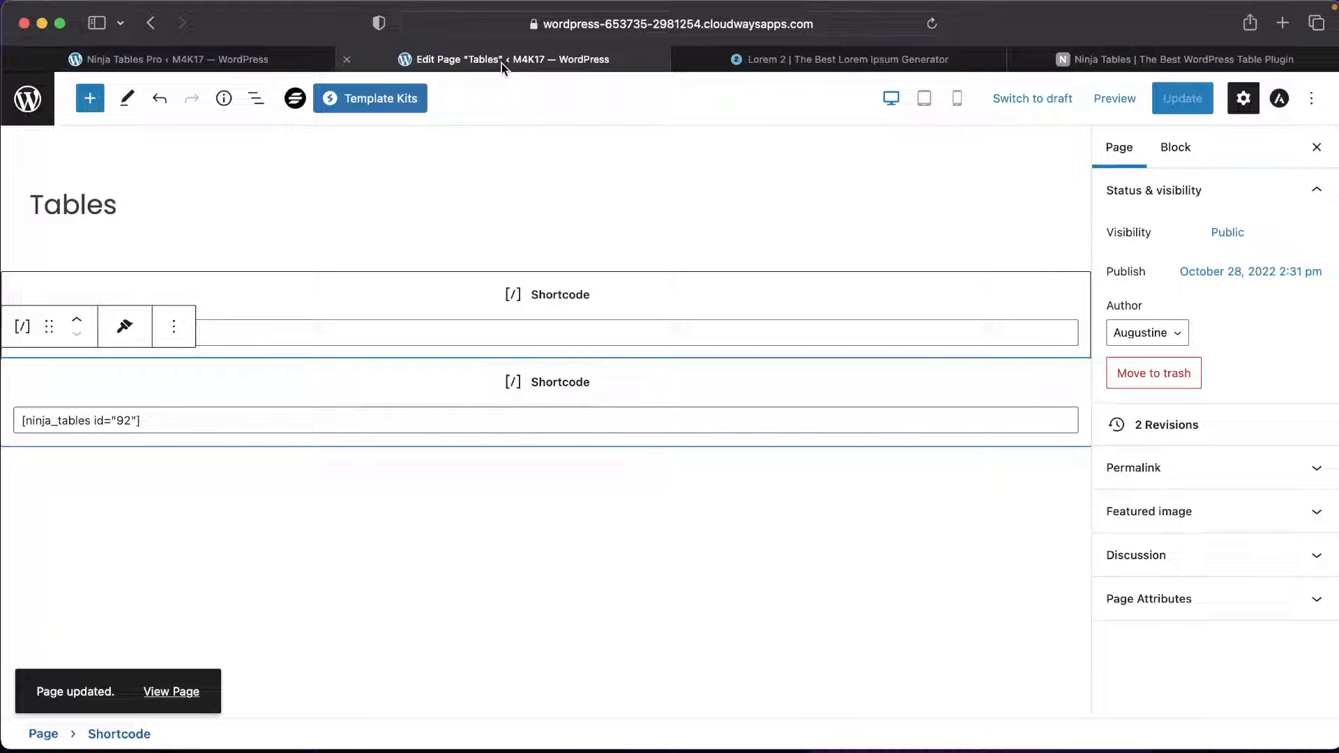
click(293, 61)
click(454, 62)
click(1116, 100)
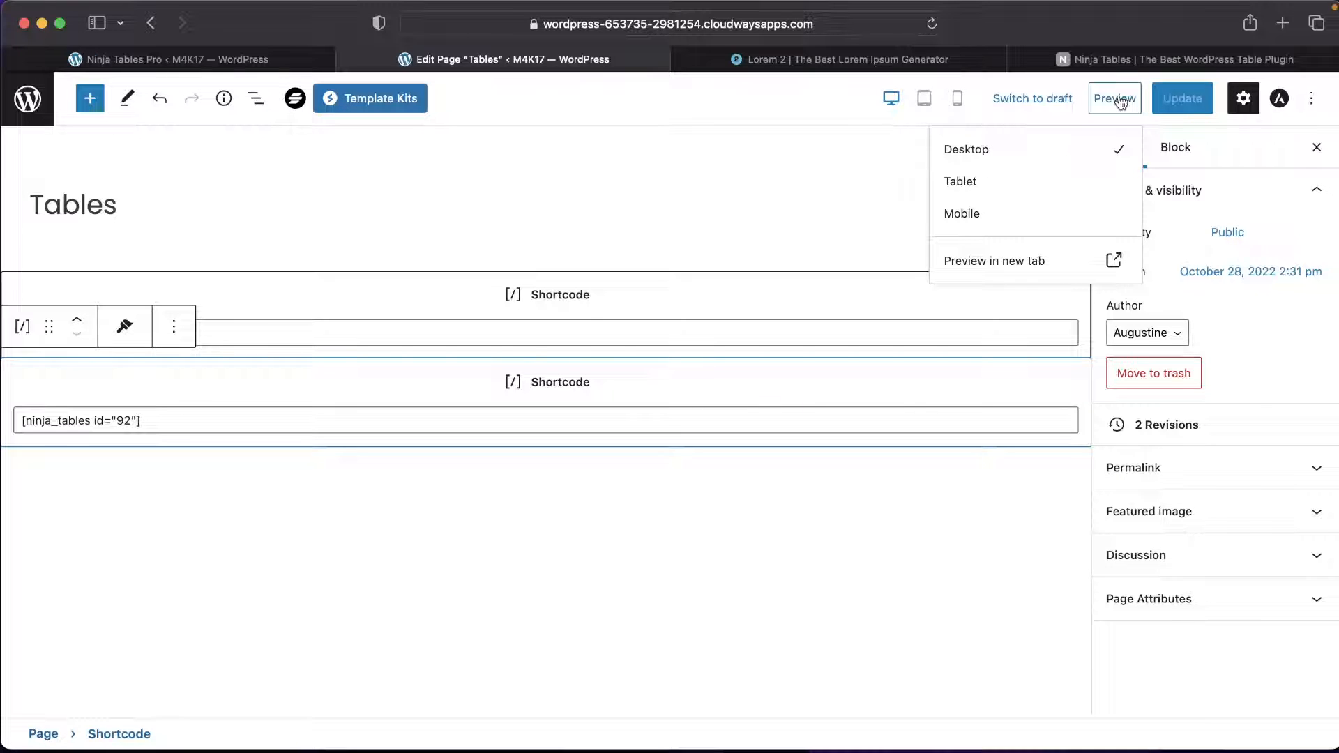
click(1117, 100)
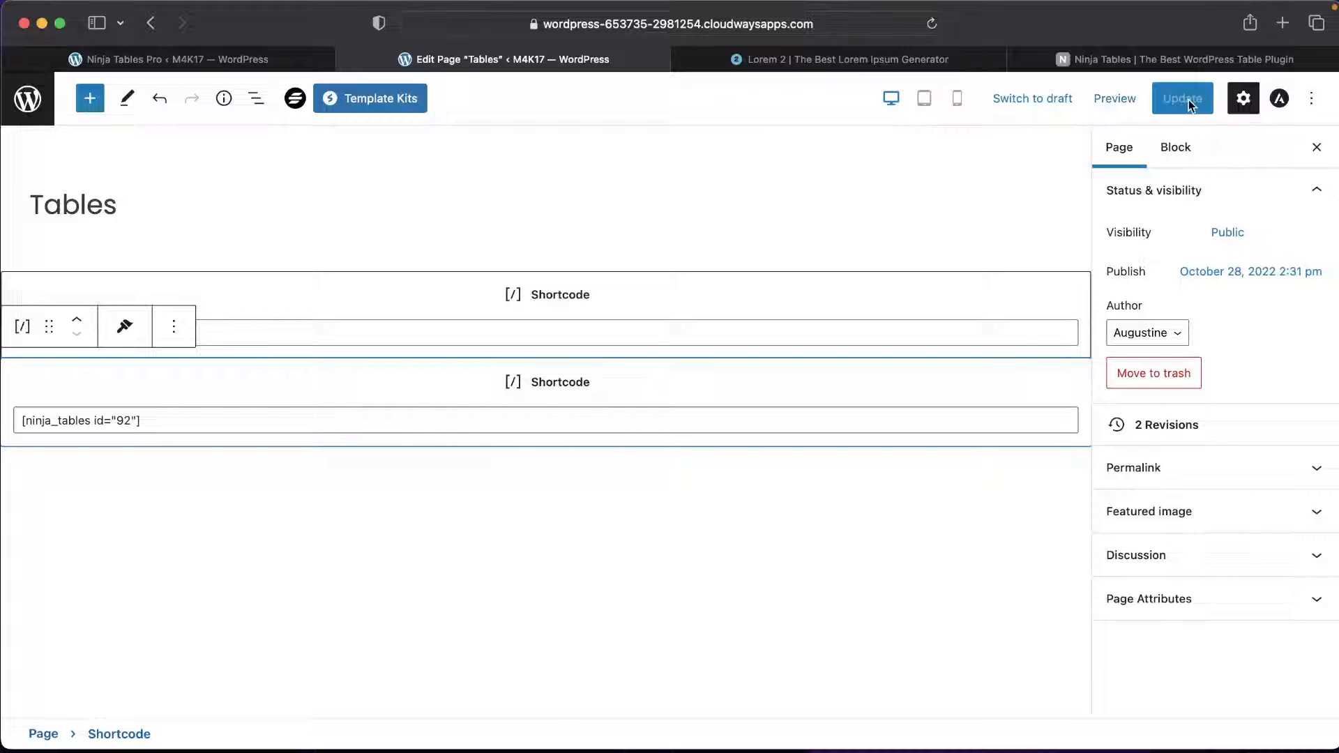
click(1115, 103)
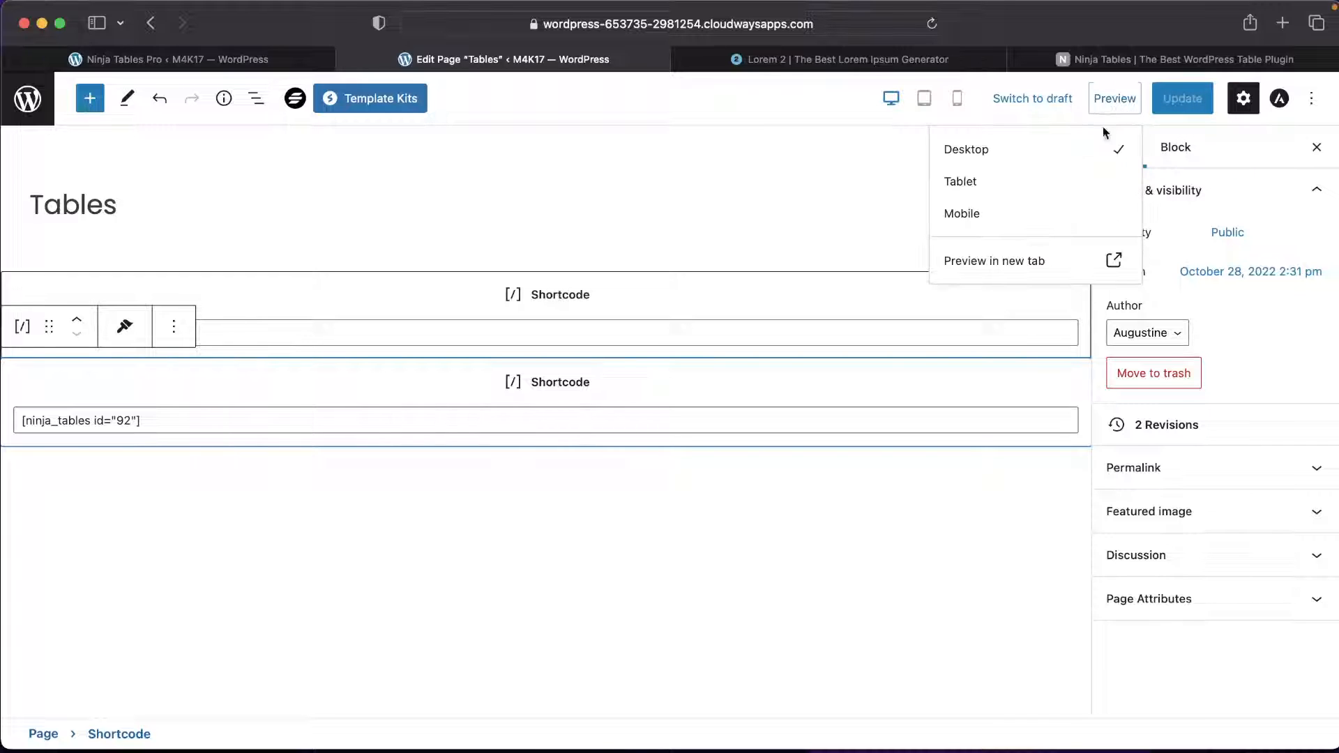
click(1029, 265)
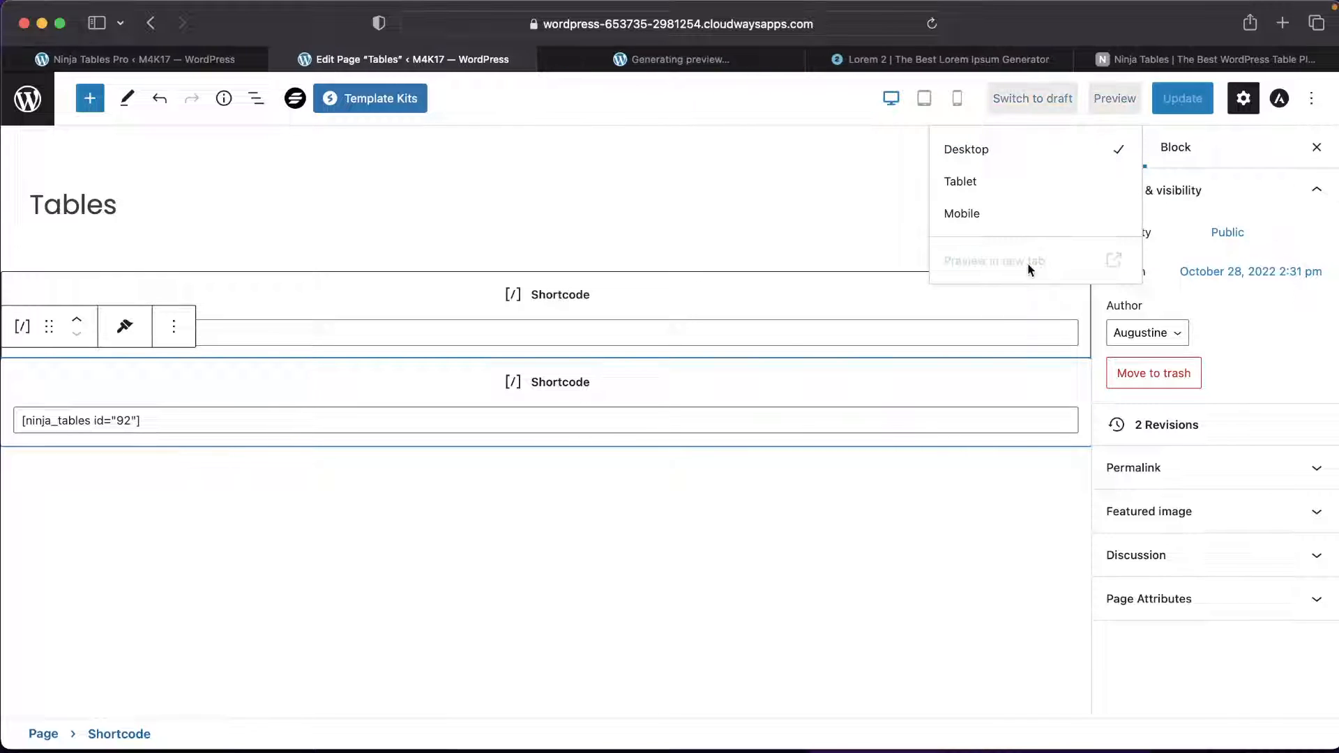
click(726, 60)
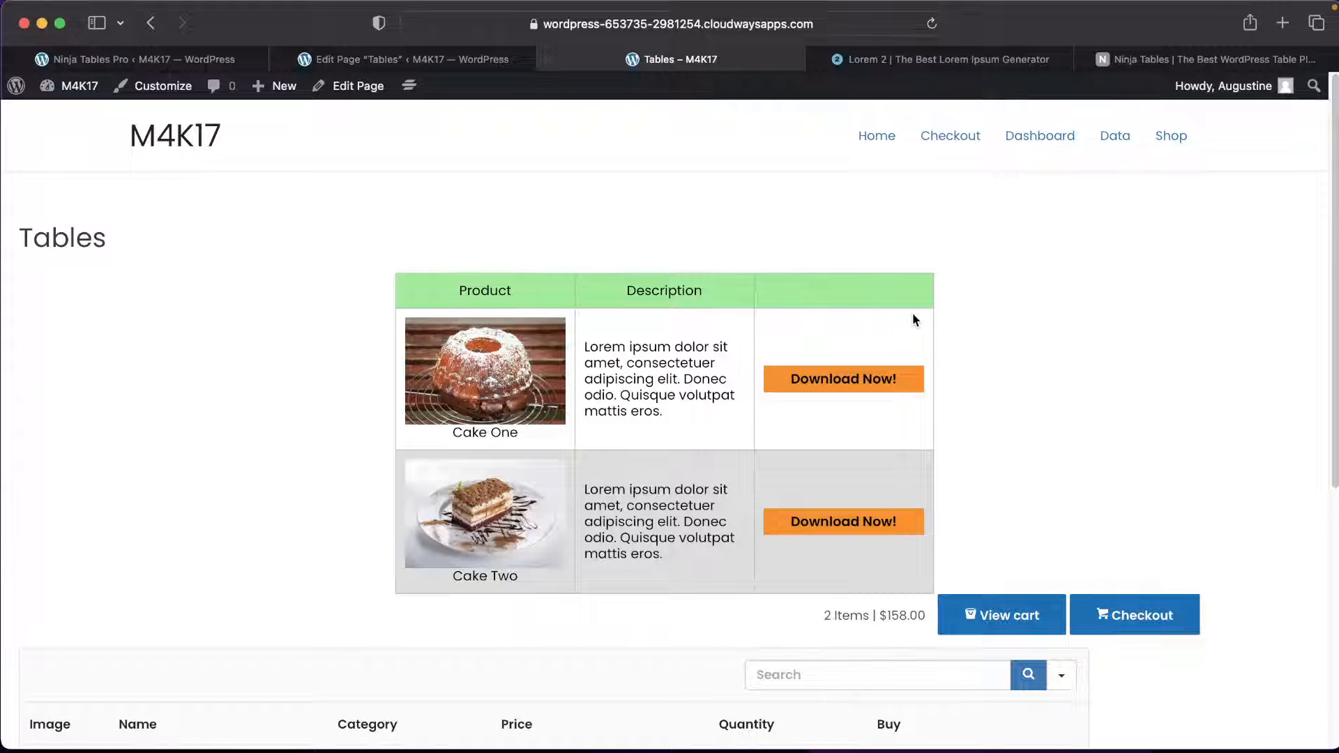
Add one Product Two to the cart from the WooCommerce table on the page and view the cart.
scroll(914, 315, down, 5)
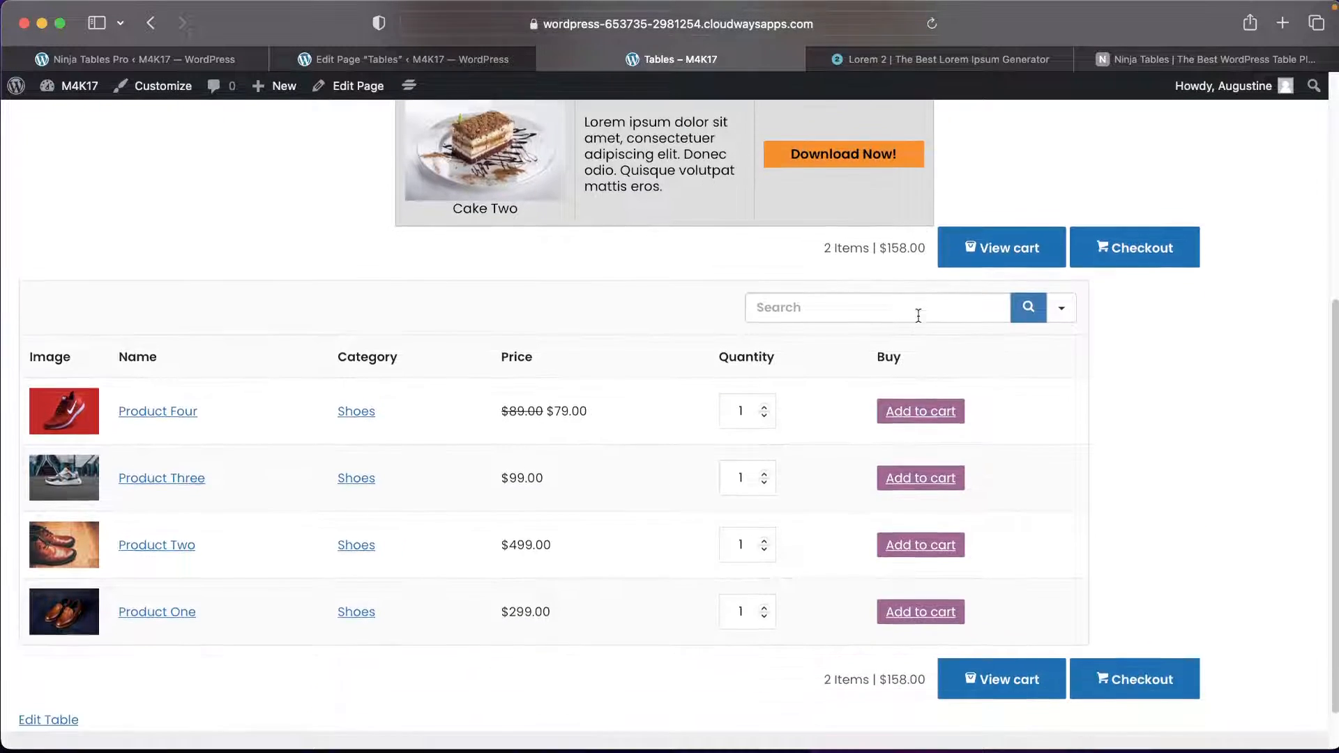
scroll(917, 315, down, 1)
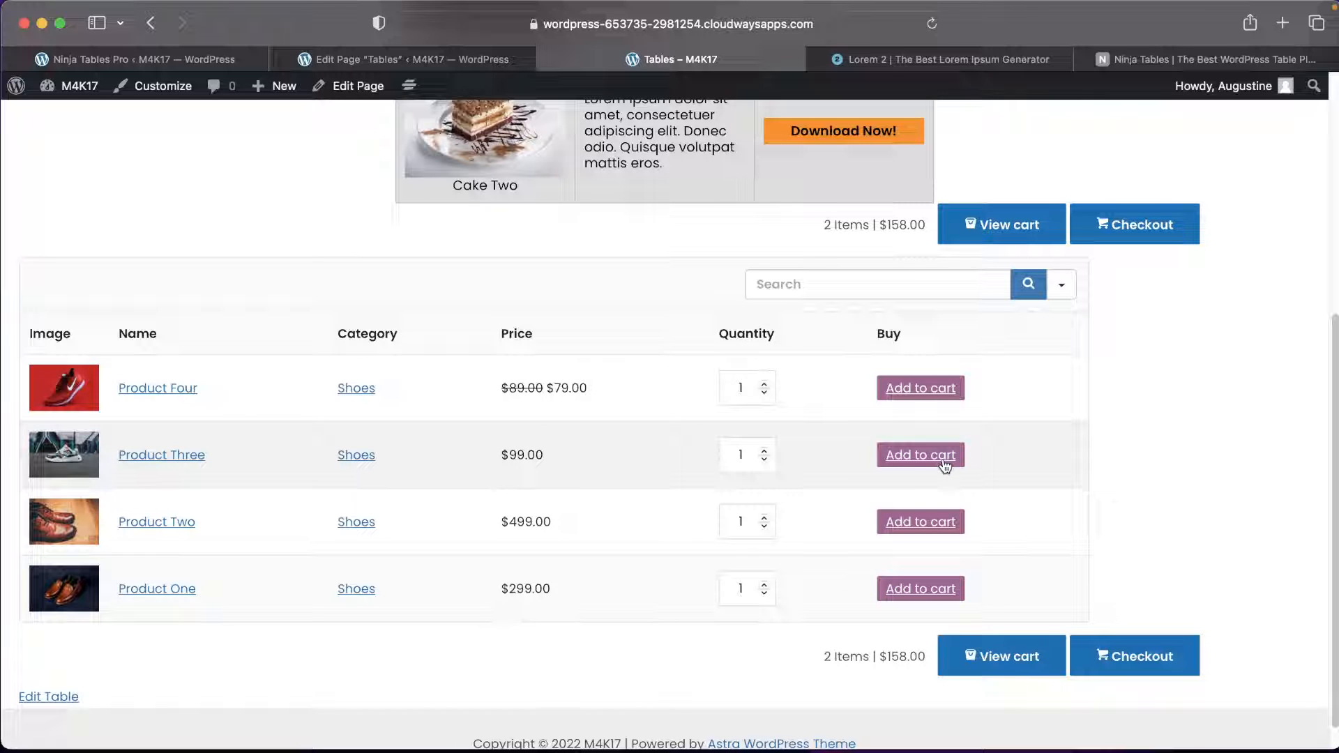
click(944, 531)
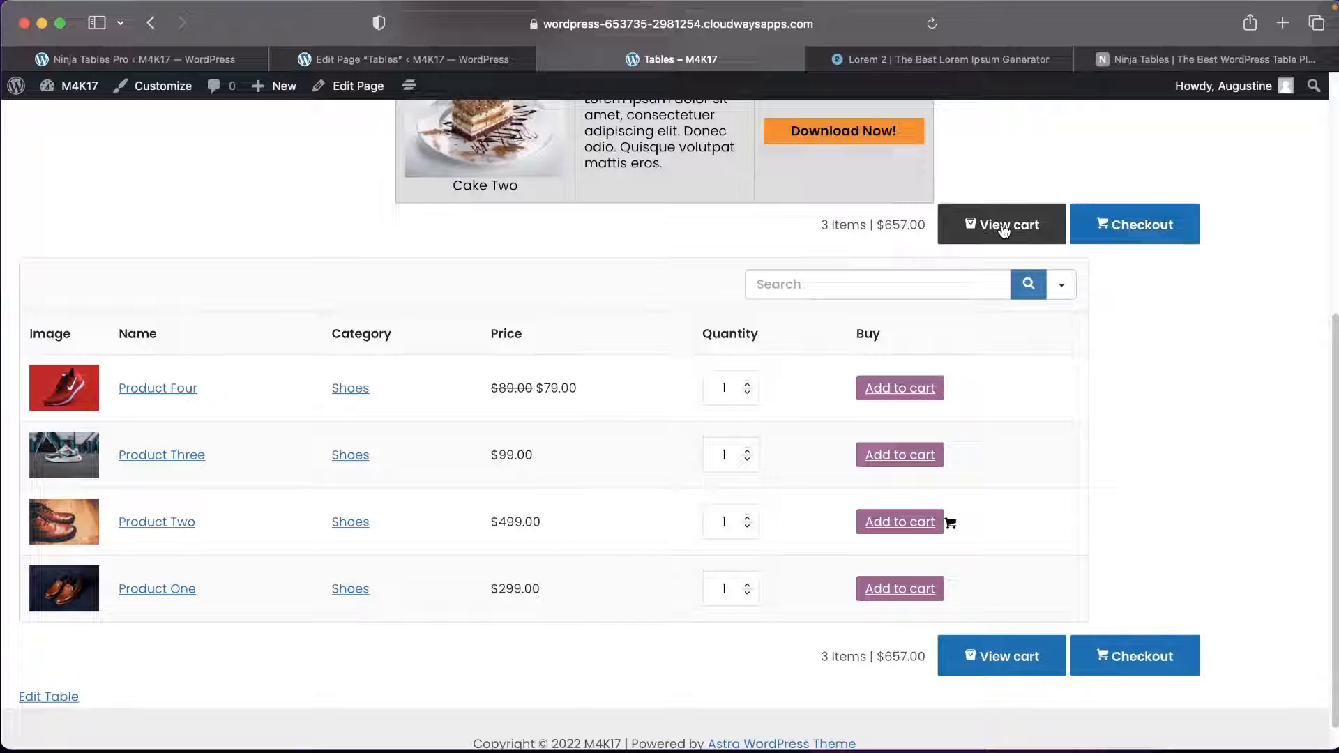
click(1004, 228)
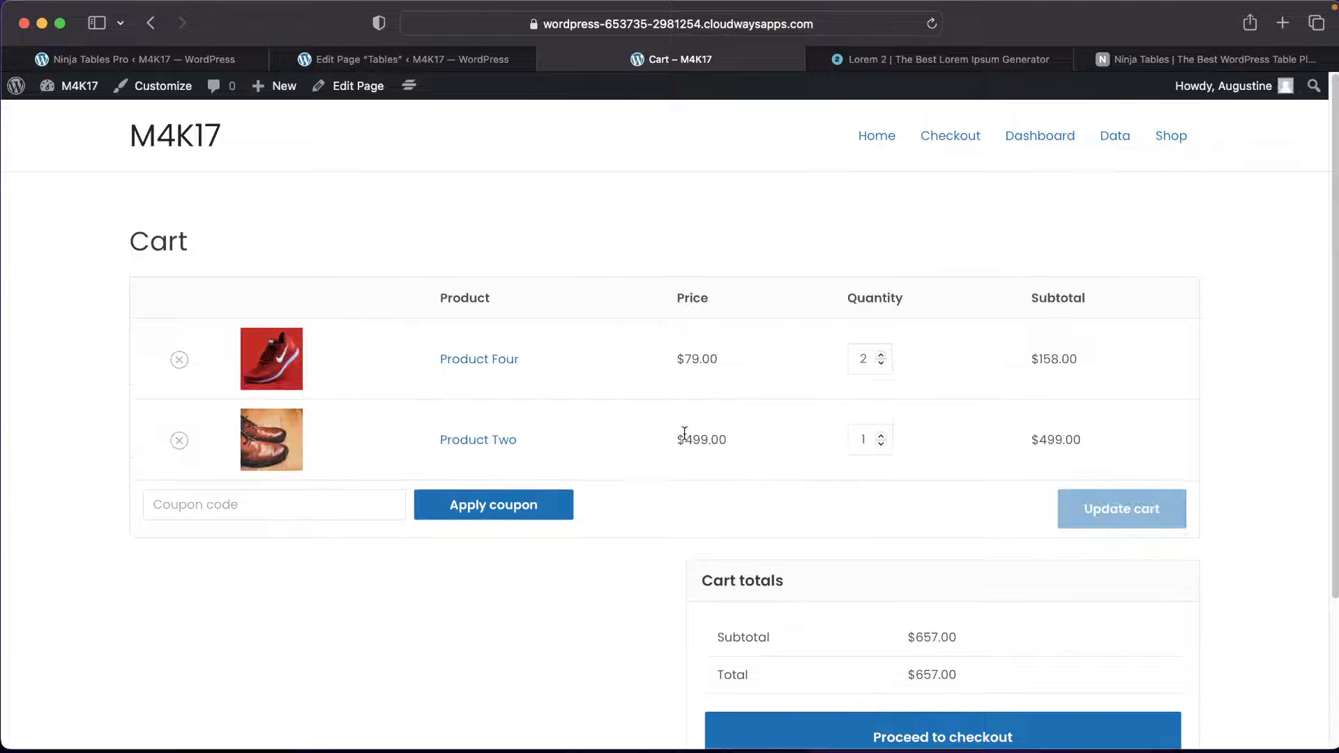
Review the cart totals and empty the cart by removing Product Two and Product Four.
scroll(658, 496, down, 3)
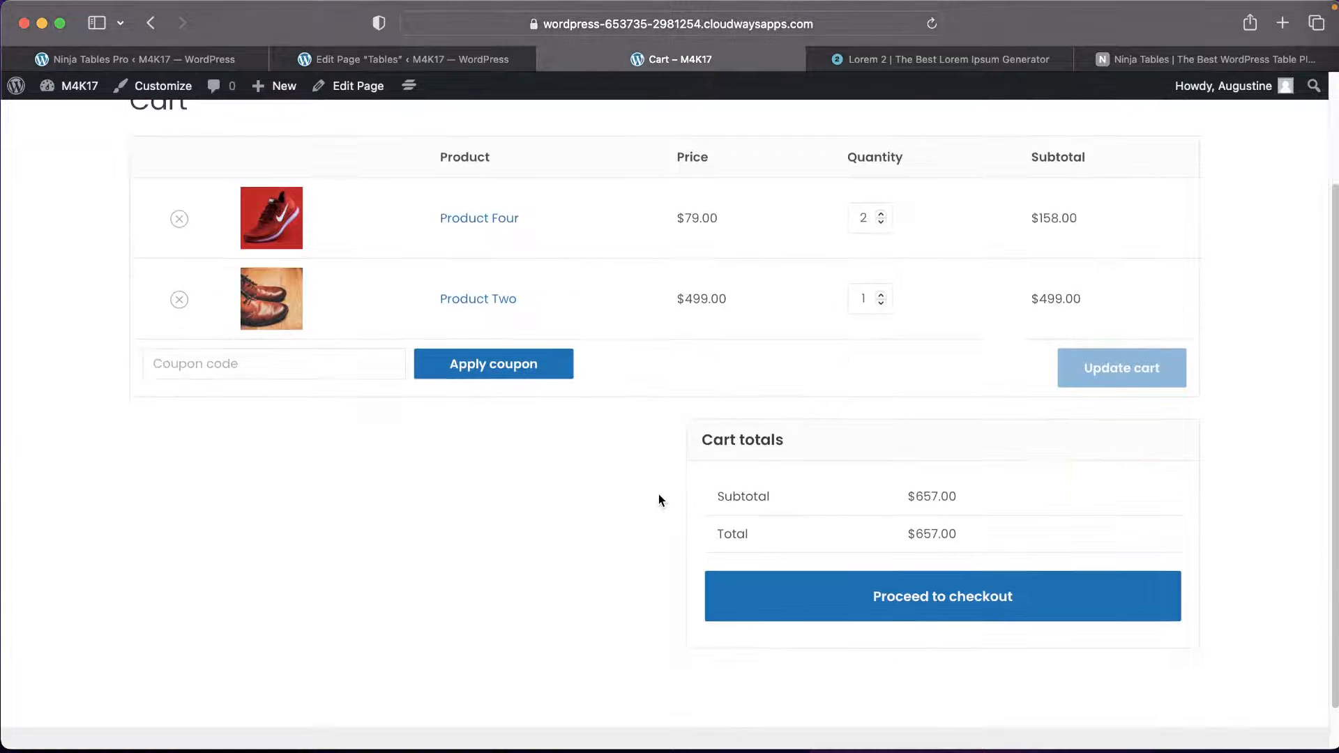
scroll(658, 493, up, 1)
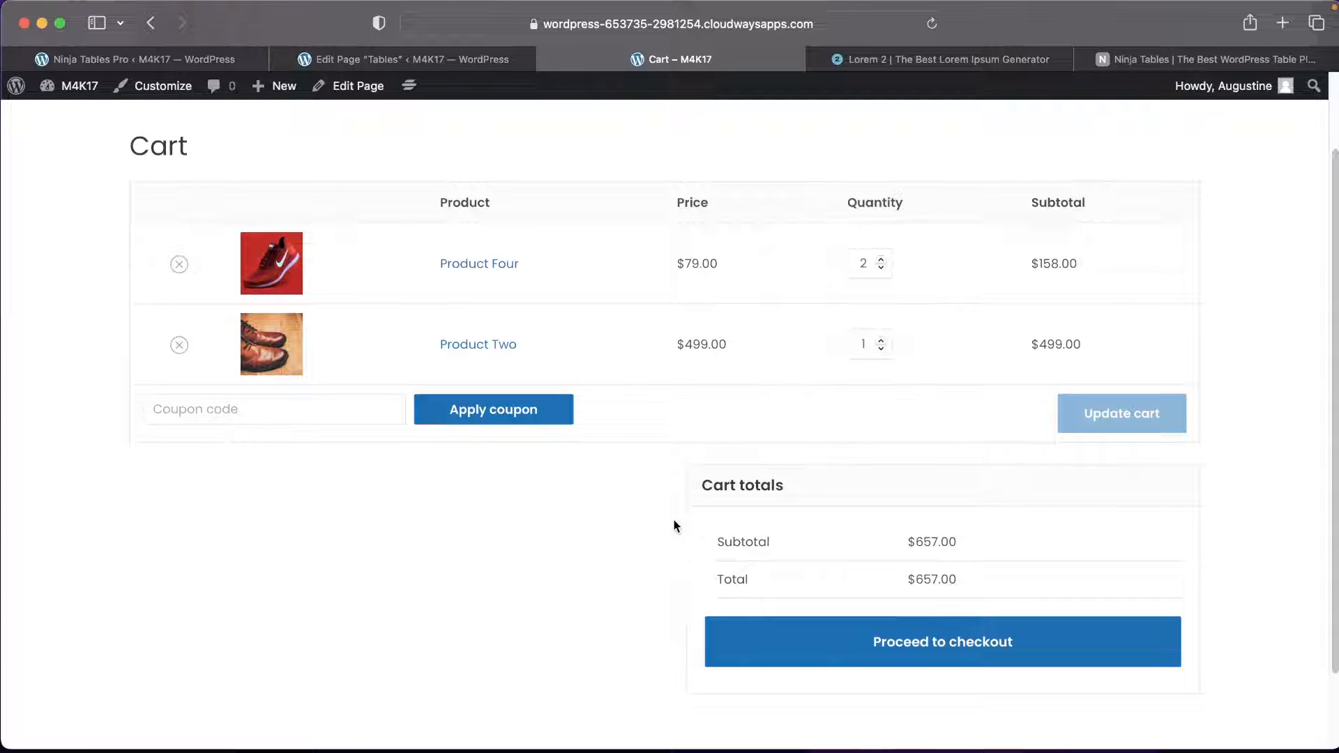
click(178, 345)
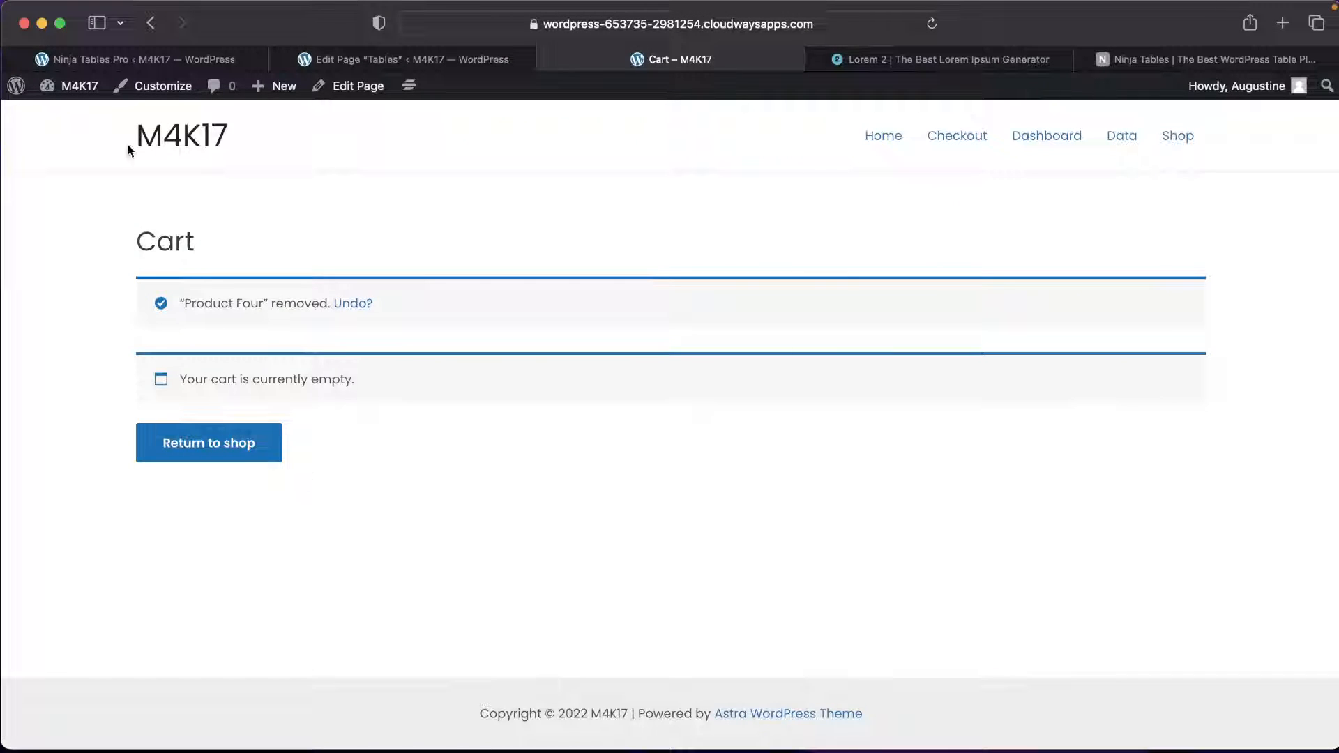
Return to the published Tables page, reload it and add two of Product Three to the cart.
click(152, 23)
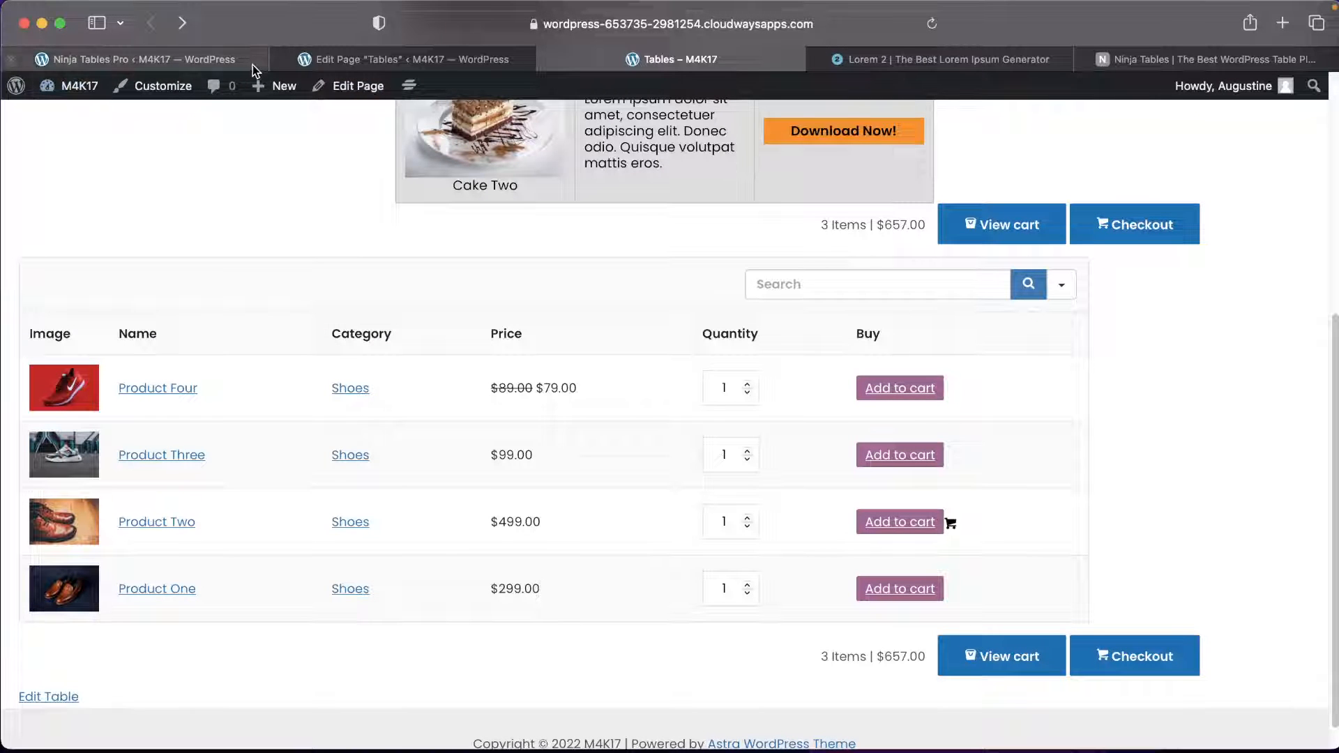
click(933, 25)
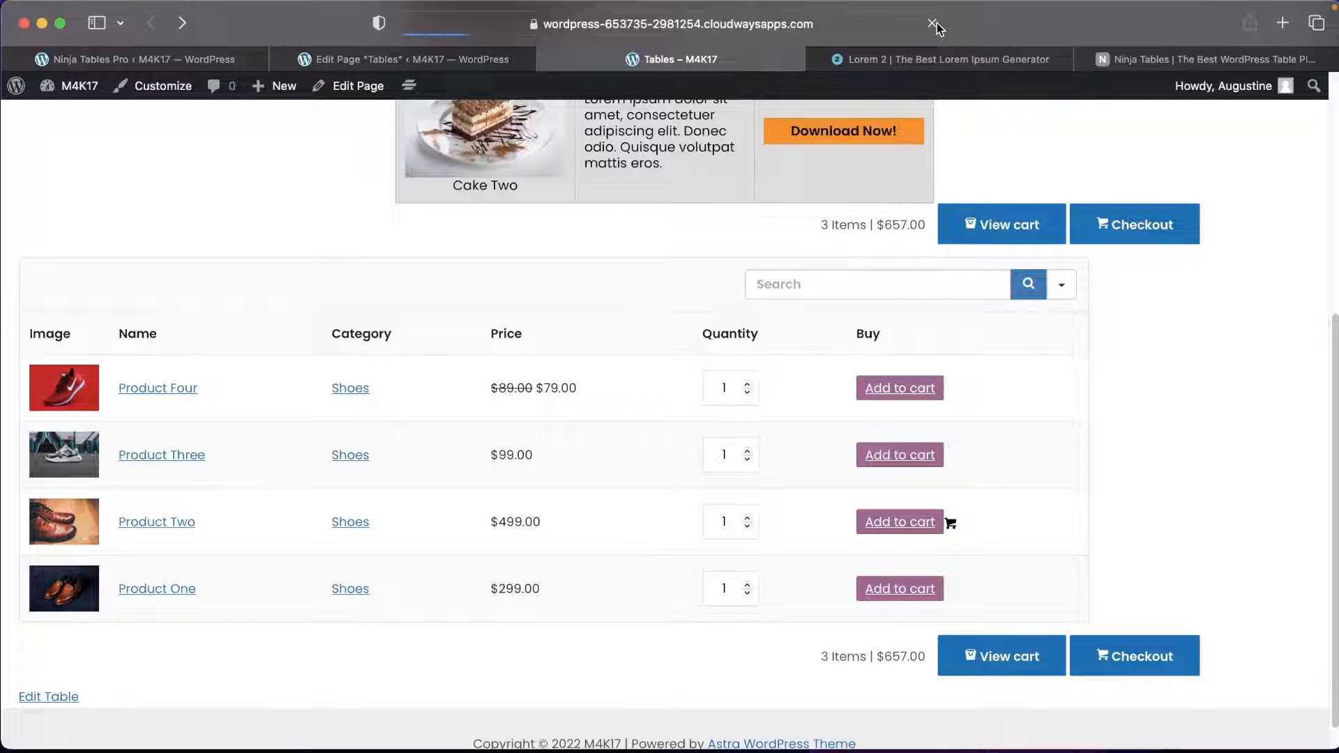
scroll(1081, 428, down, 4)
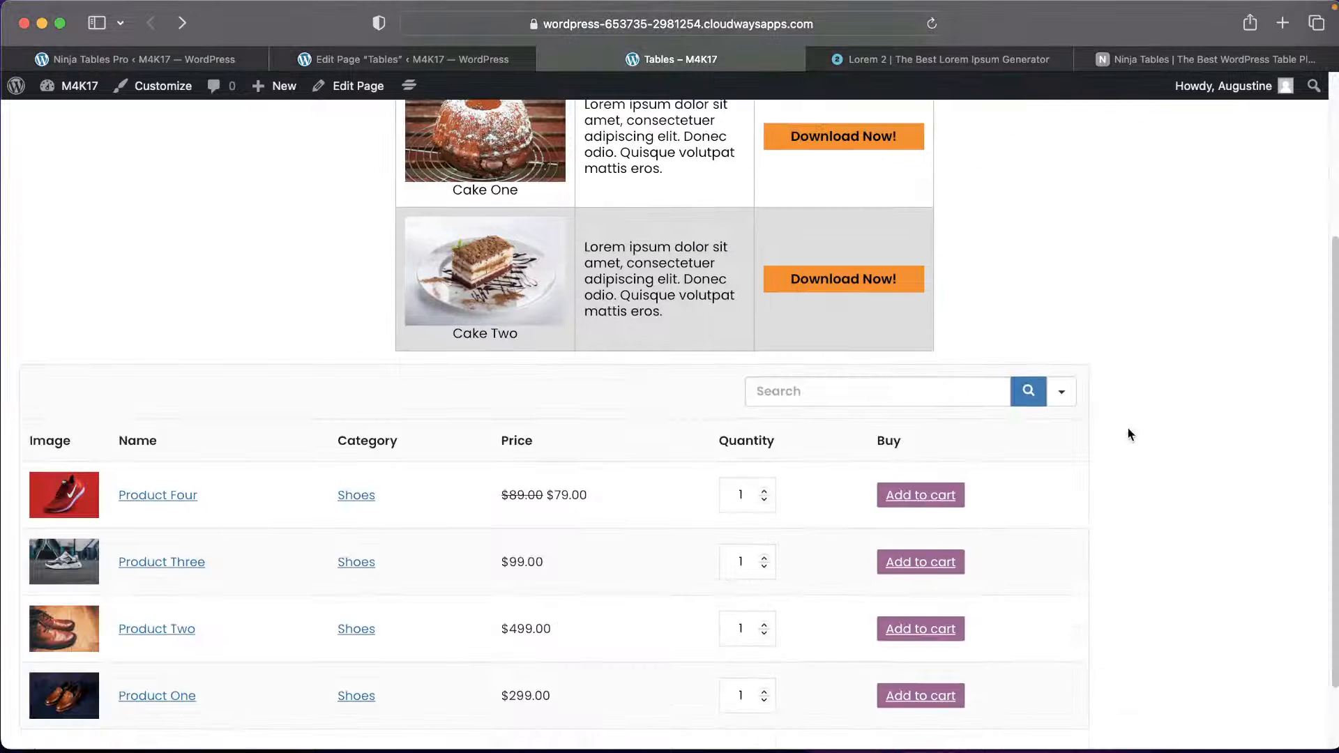
scroll(1130, 434, down, 2)
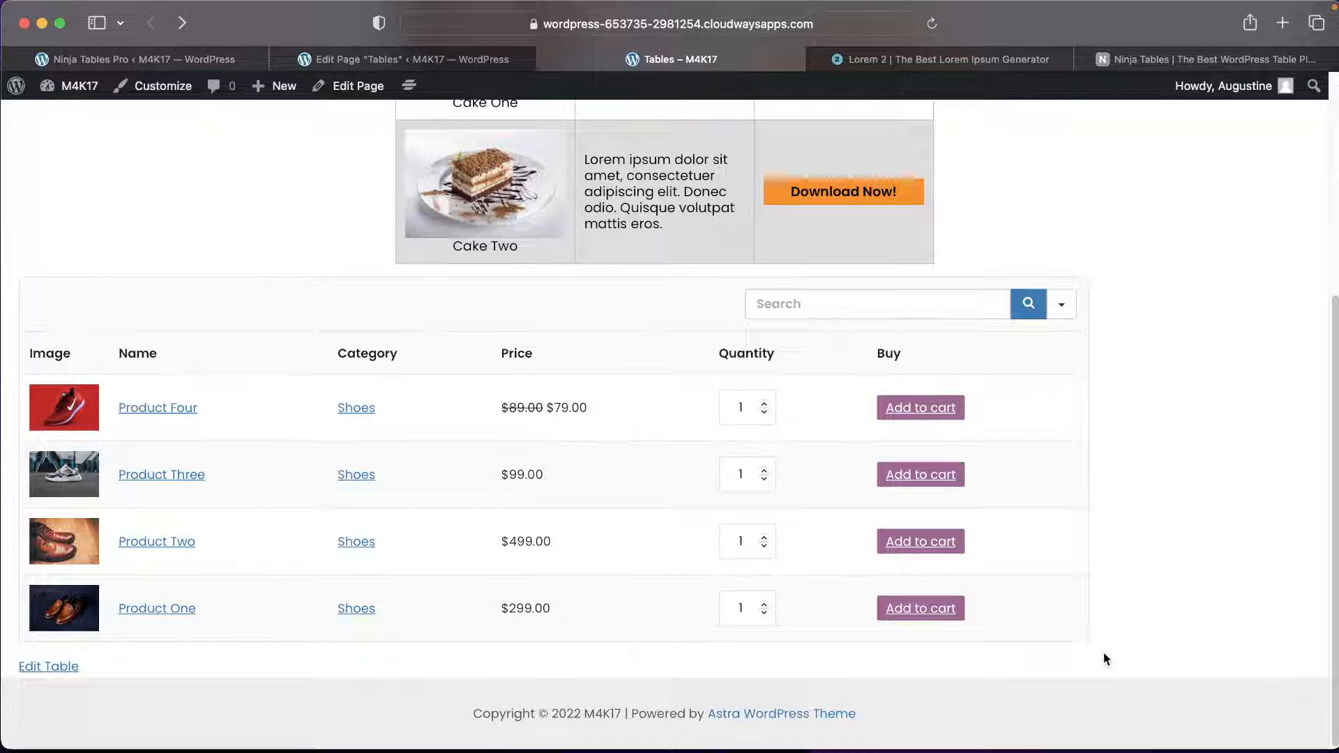
click(764, 470)
click(952, 481)
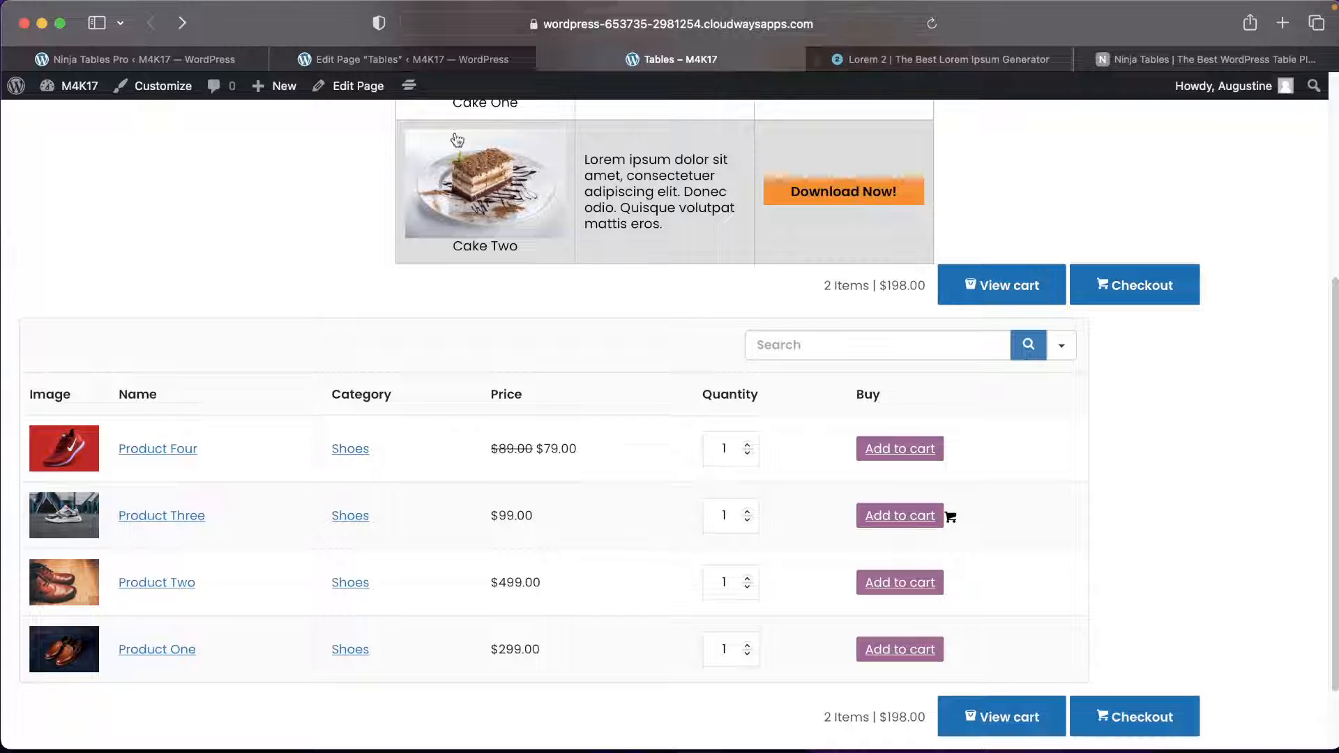
Switch back to Ninja Tables and create a default manual table titled "Mak Table" from the table list.
click(180, 66)
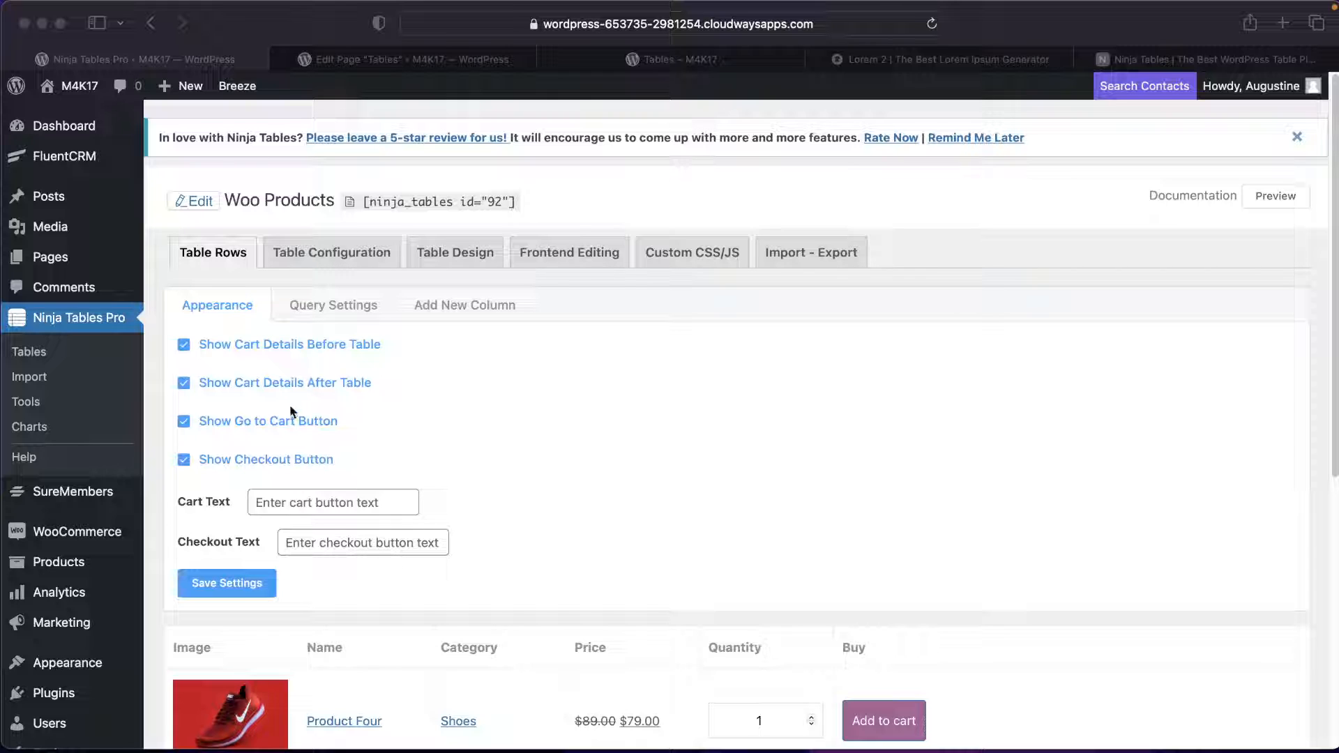
click(42, 354)
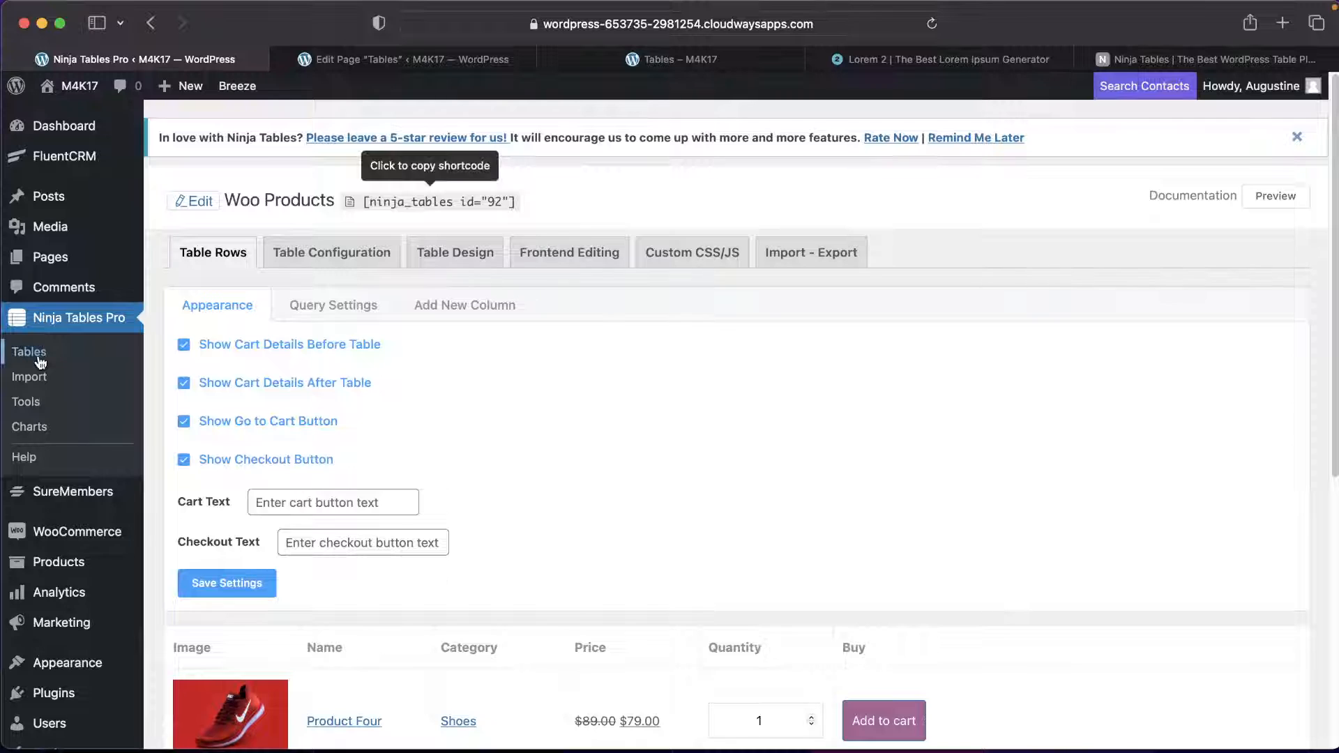
click(41, 356)
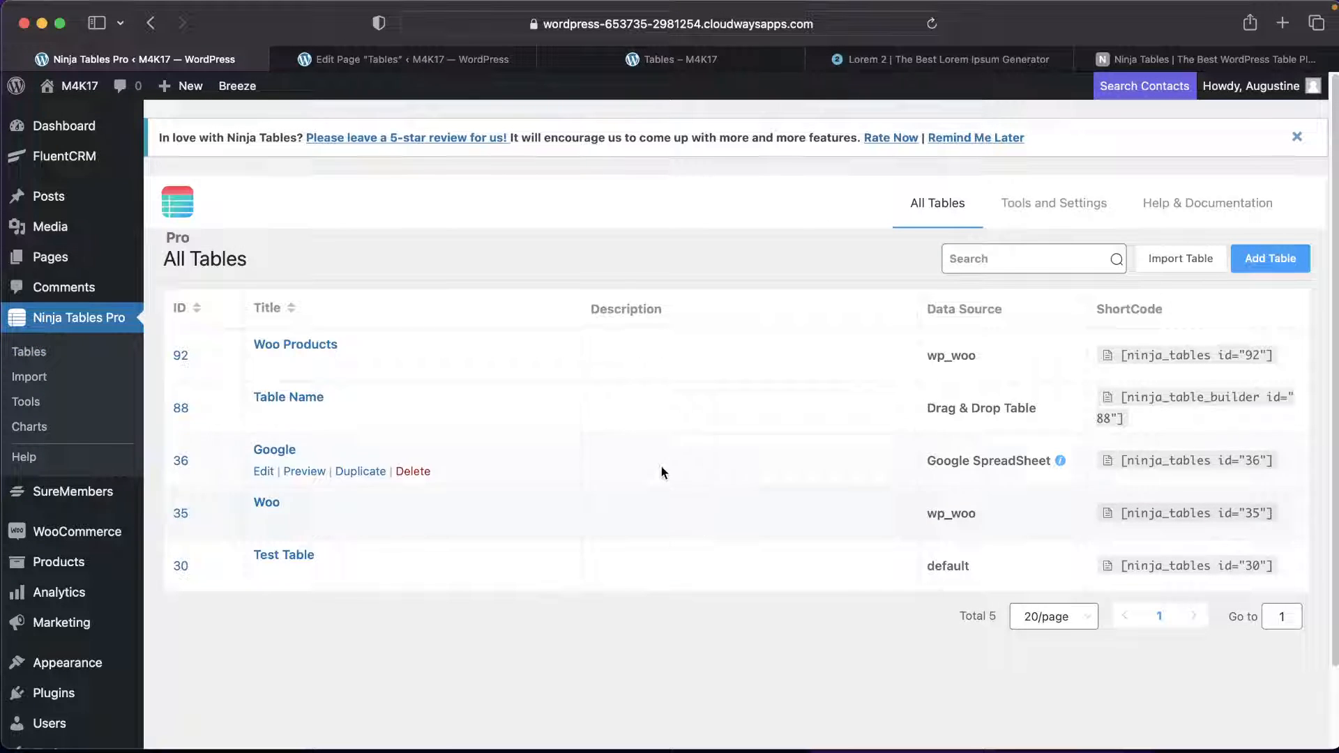
click(1290, 264)
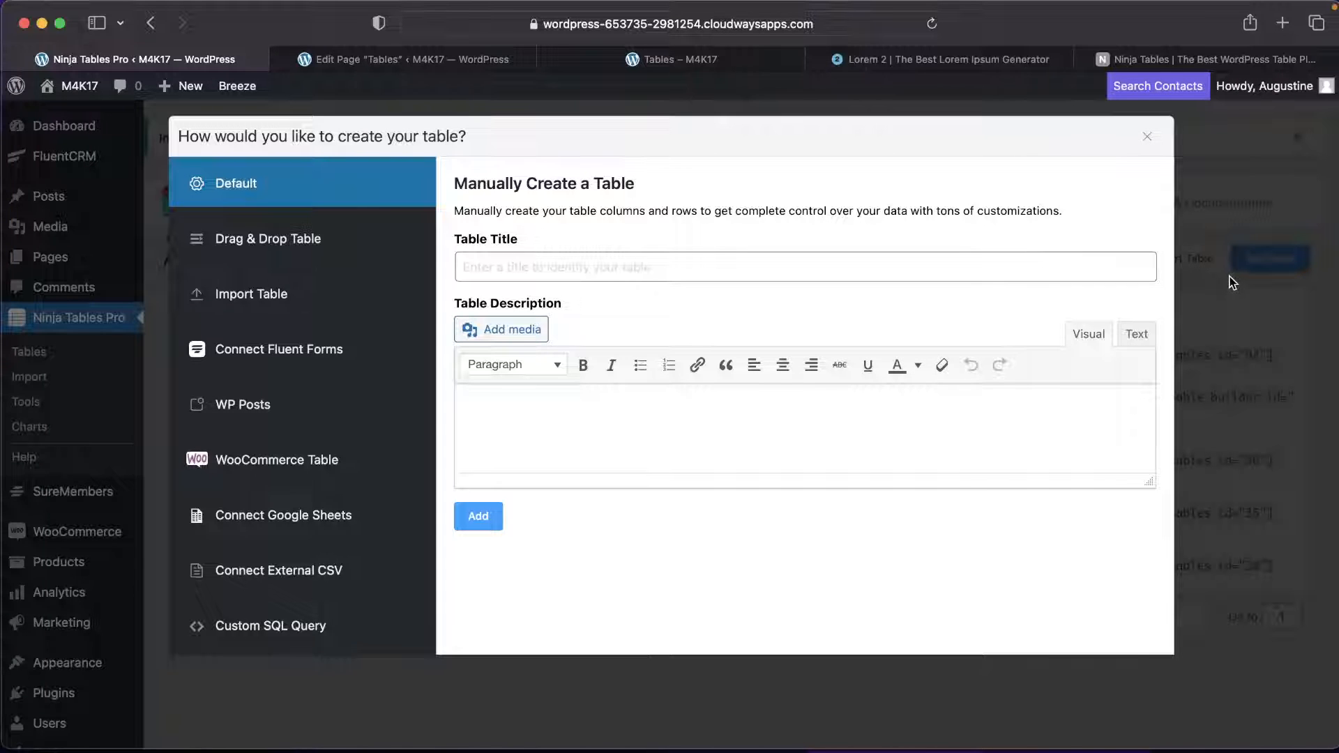
click(966, 268)
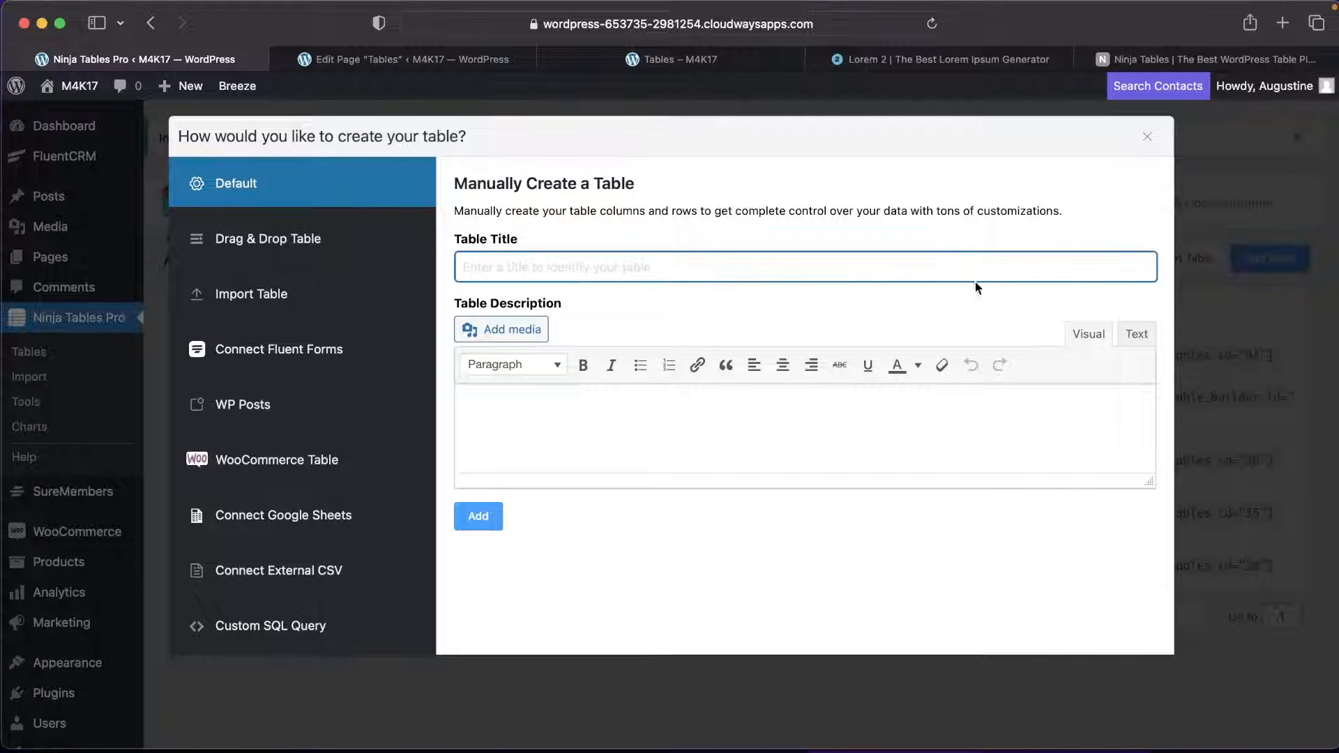
text(Mak Tab)
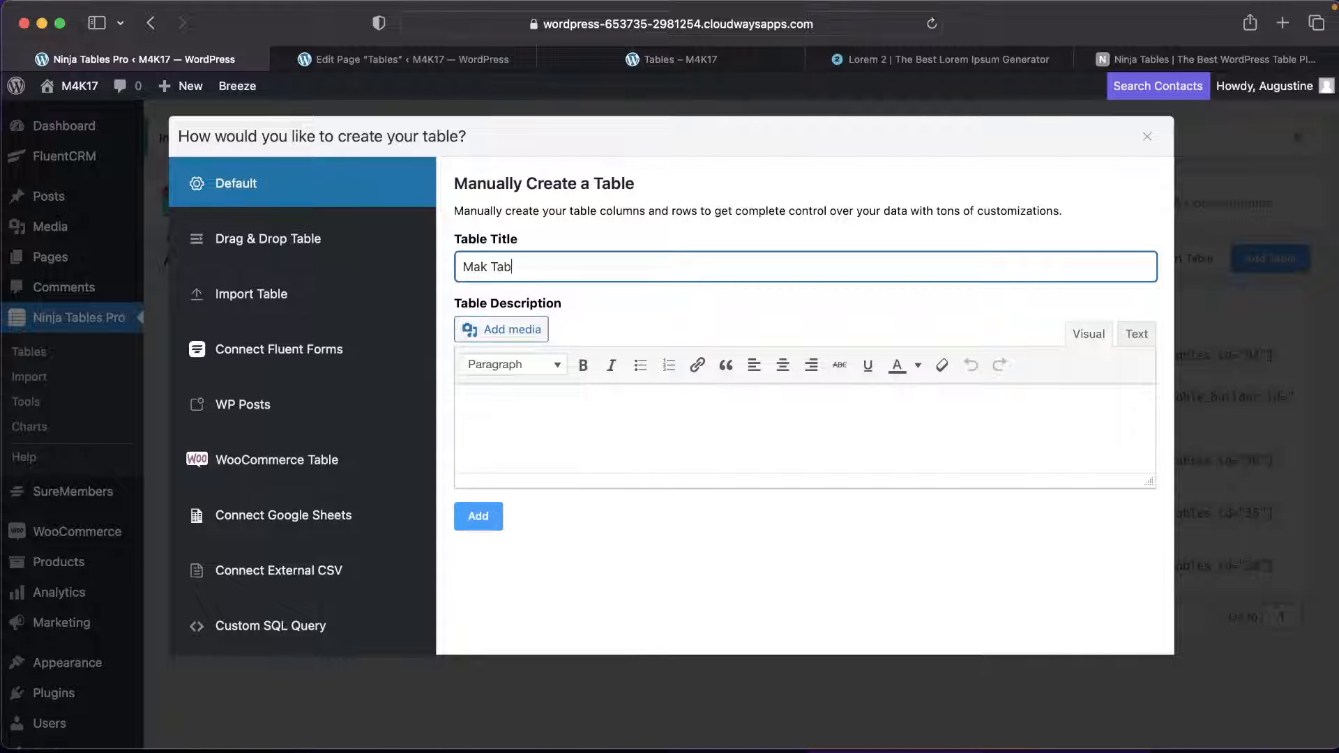
text(le)
click(491, 517)
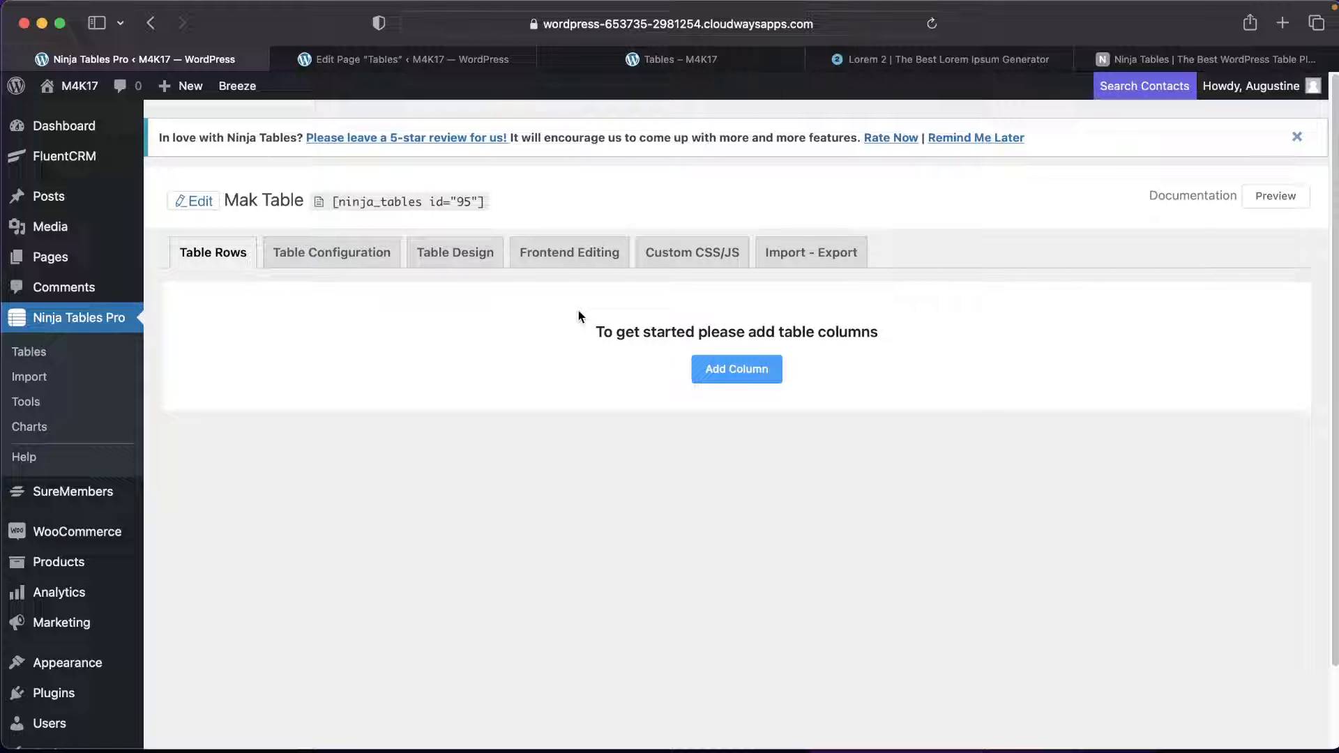
Add a first column called "Name" to Mak Table.
click(756, 376)
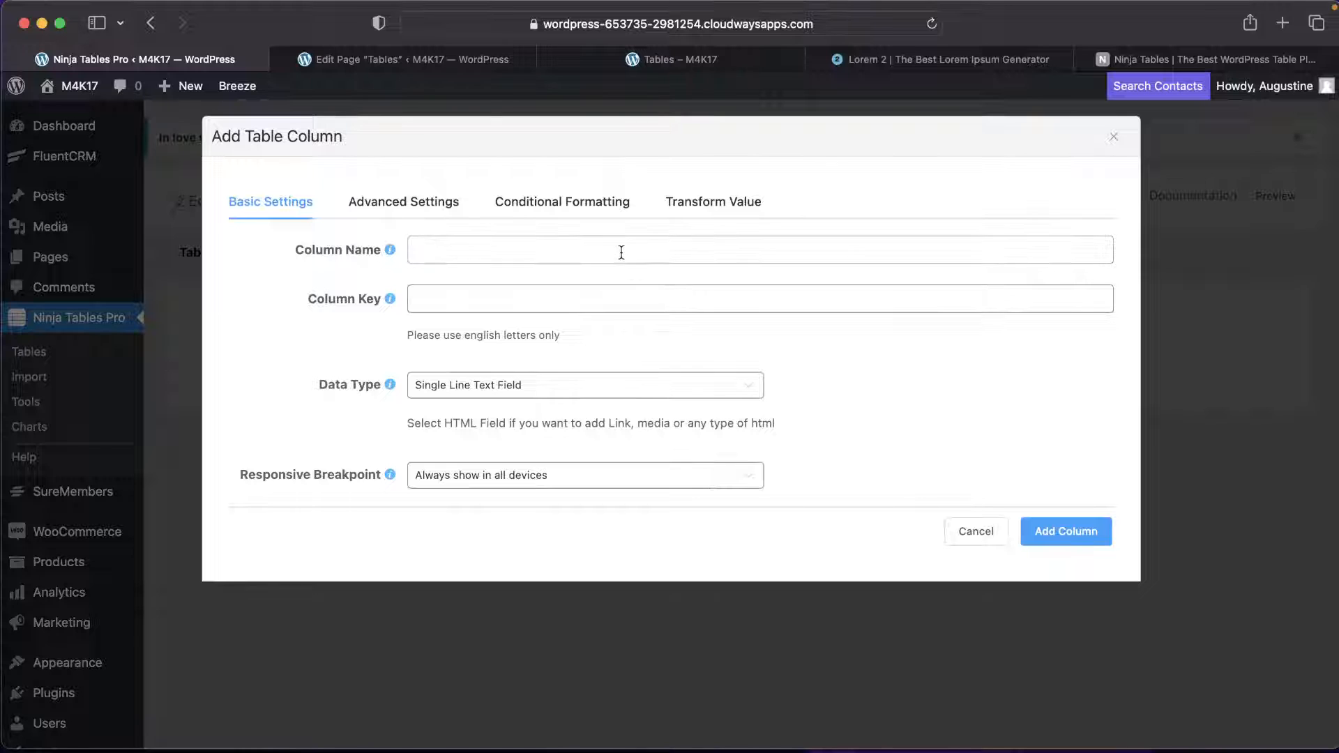
click(621, 252)
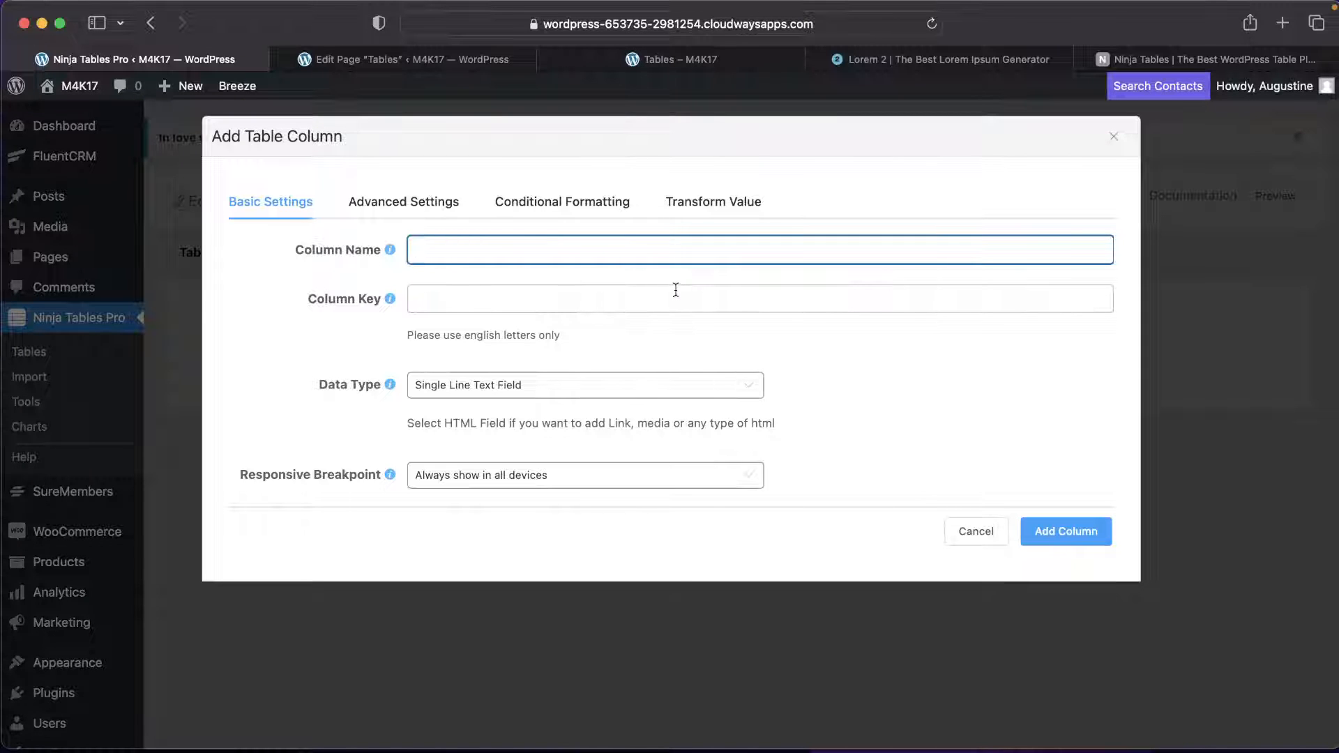
text(name)
key(BackSpace)
key(BackSpace)
key(BackSpace)
key(BackSpace)
text(Name)
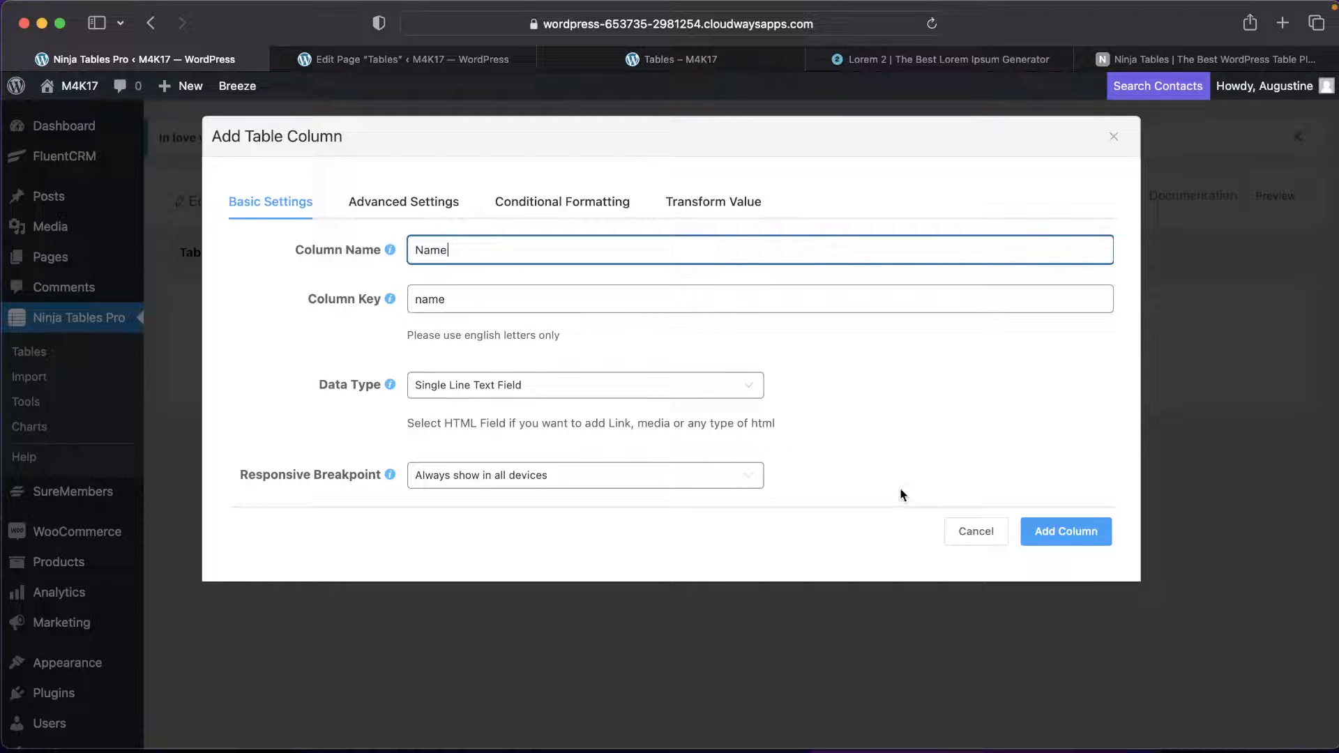
click(1068, 537)
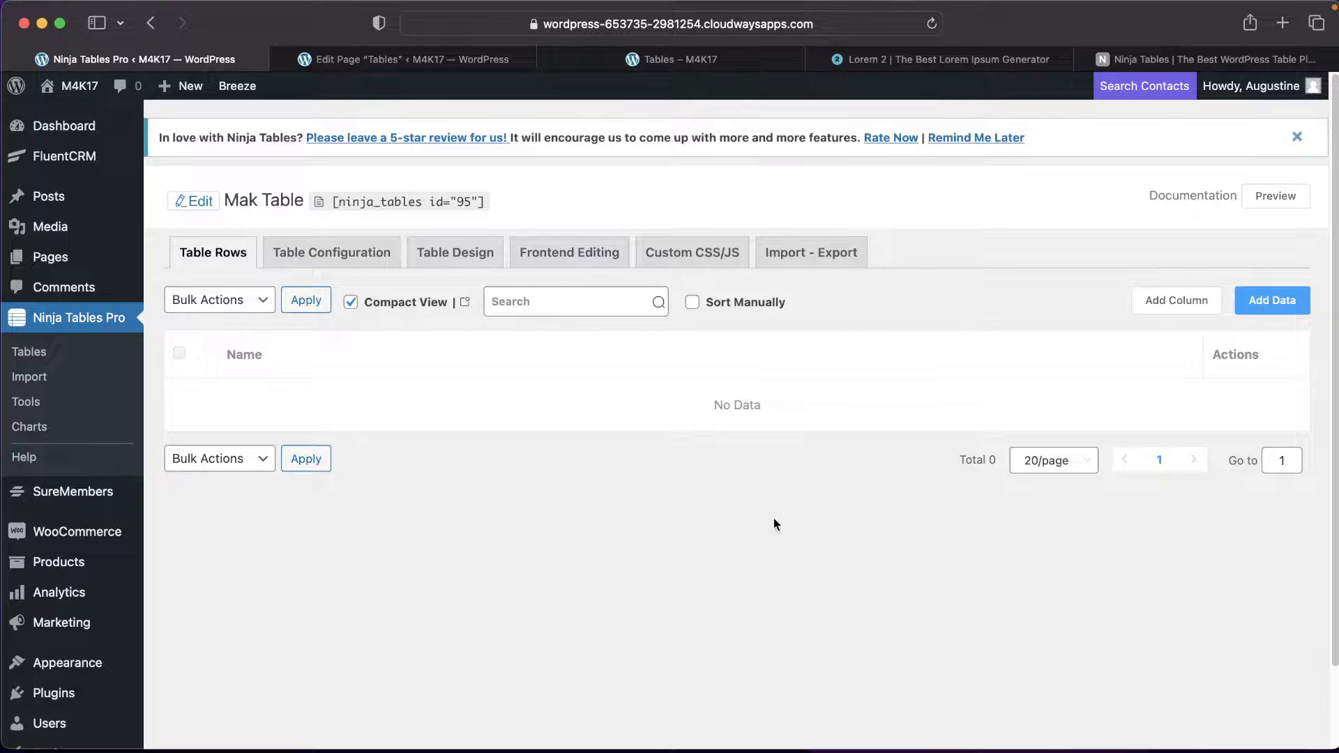
Add a second column called "Salary" to the table.
click(1183, 303)
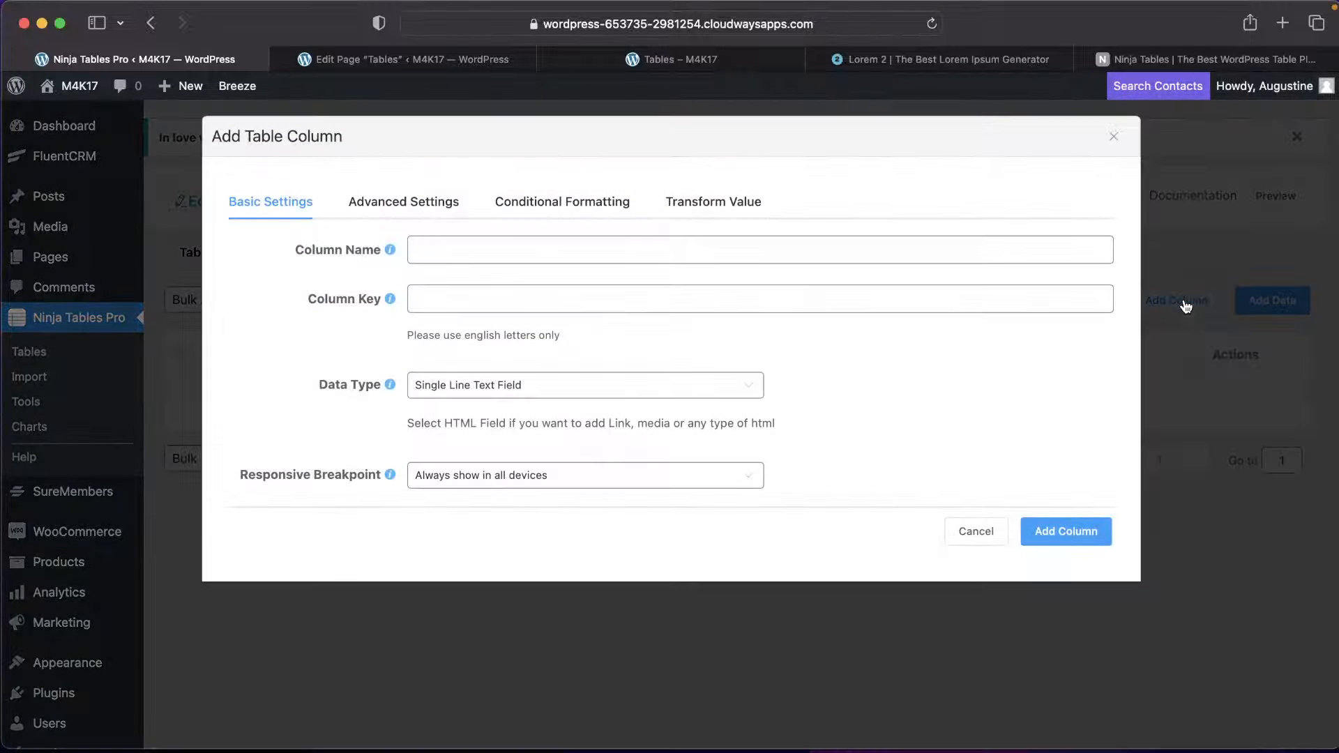
click(1034, 250)
text(S)
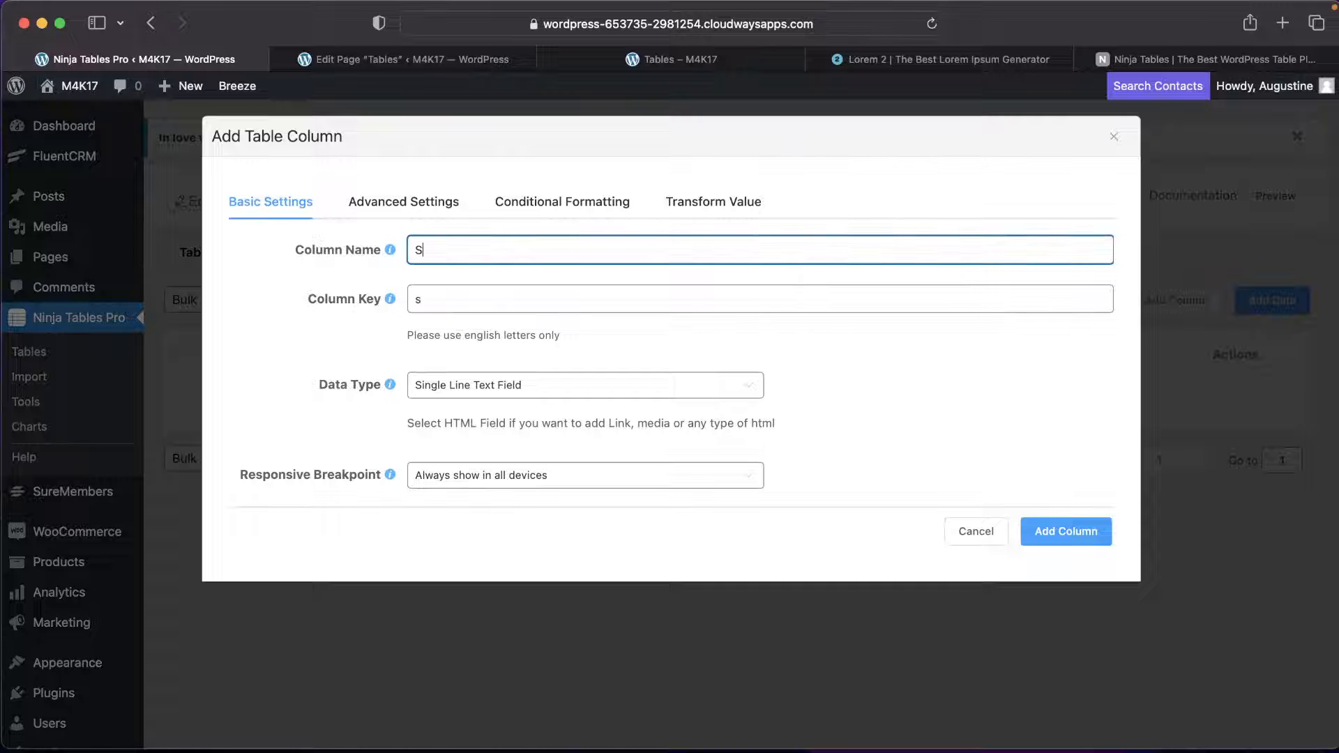
text(alary)
click(1102, 531)
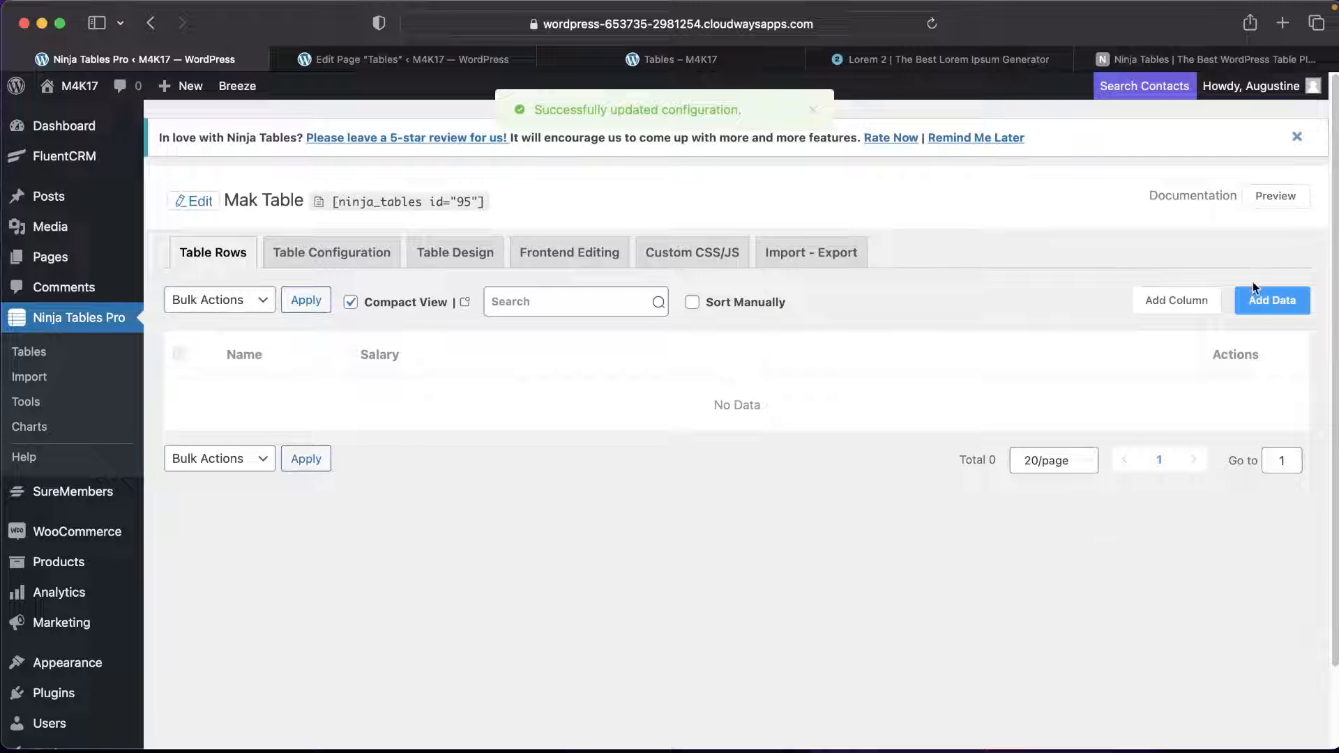
Add a third column called "Status" to the table.
click(1201, 301)
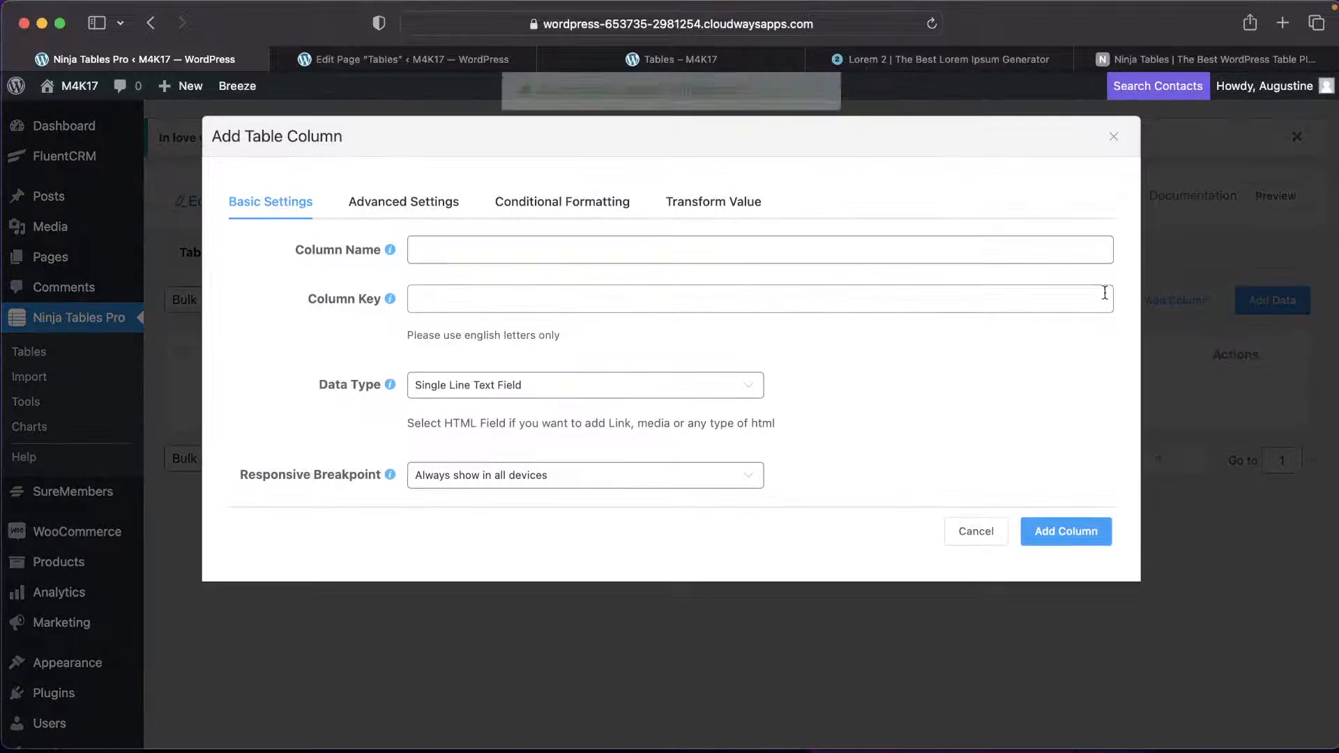
click(1080, 254)
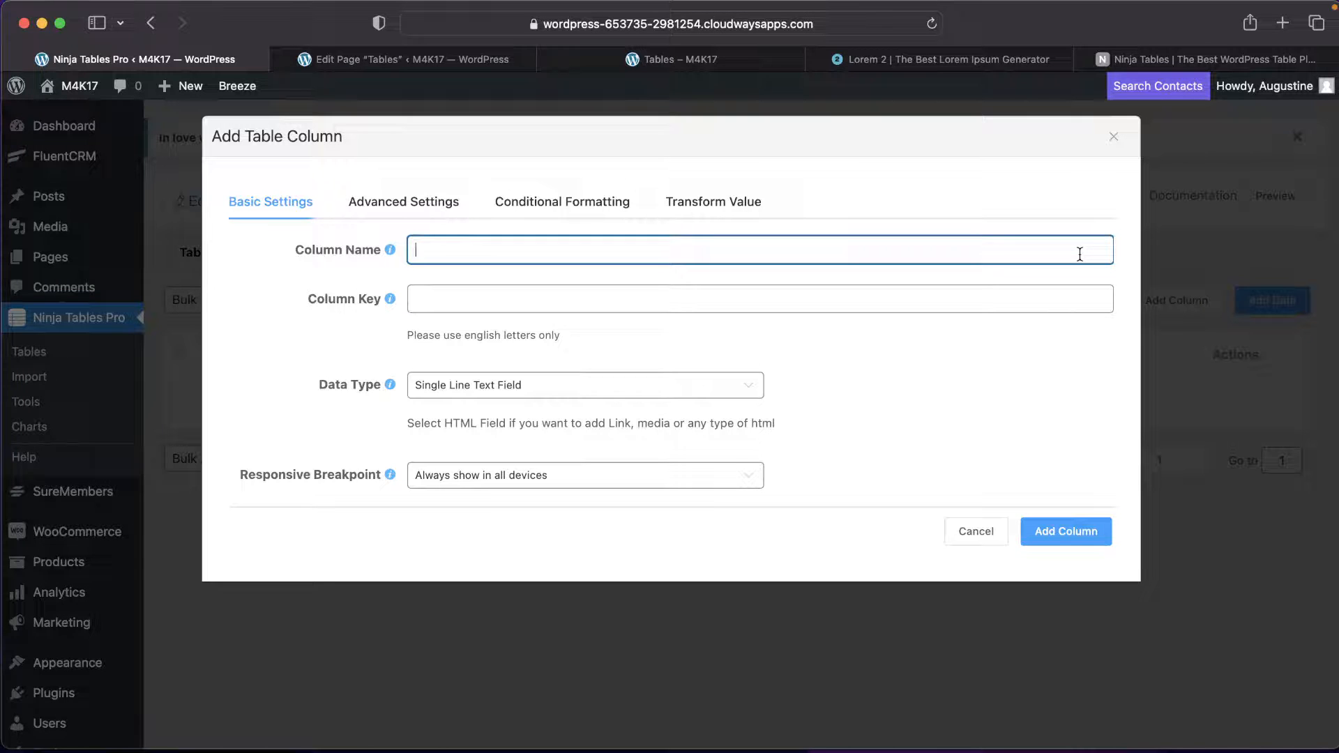
text(Status)
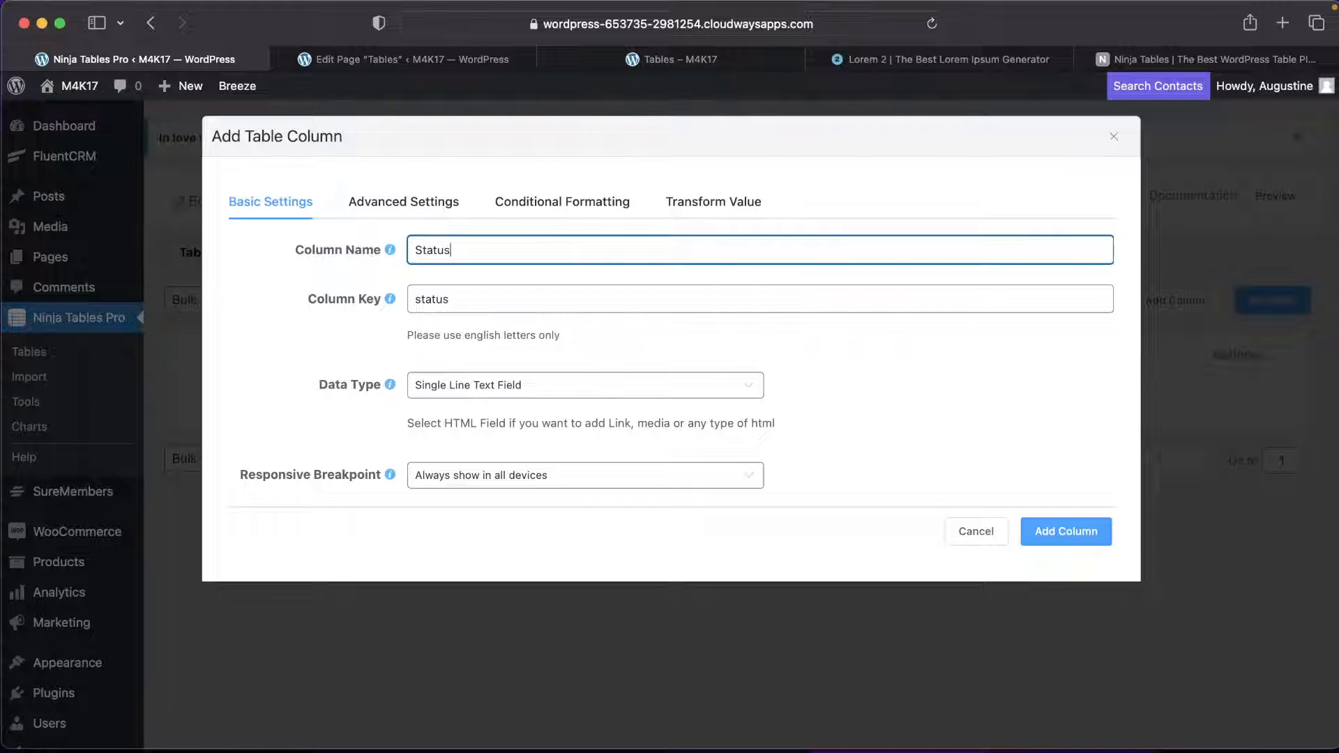
click(1099, 535)
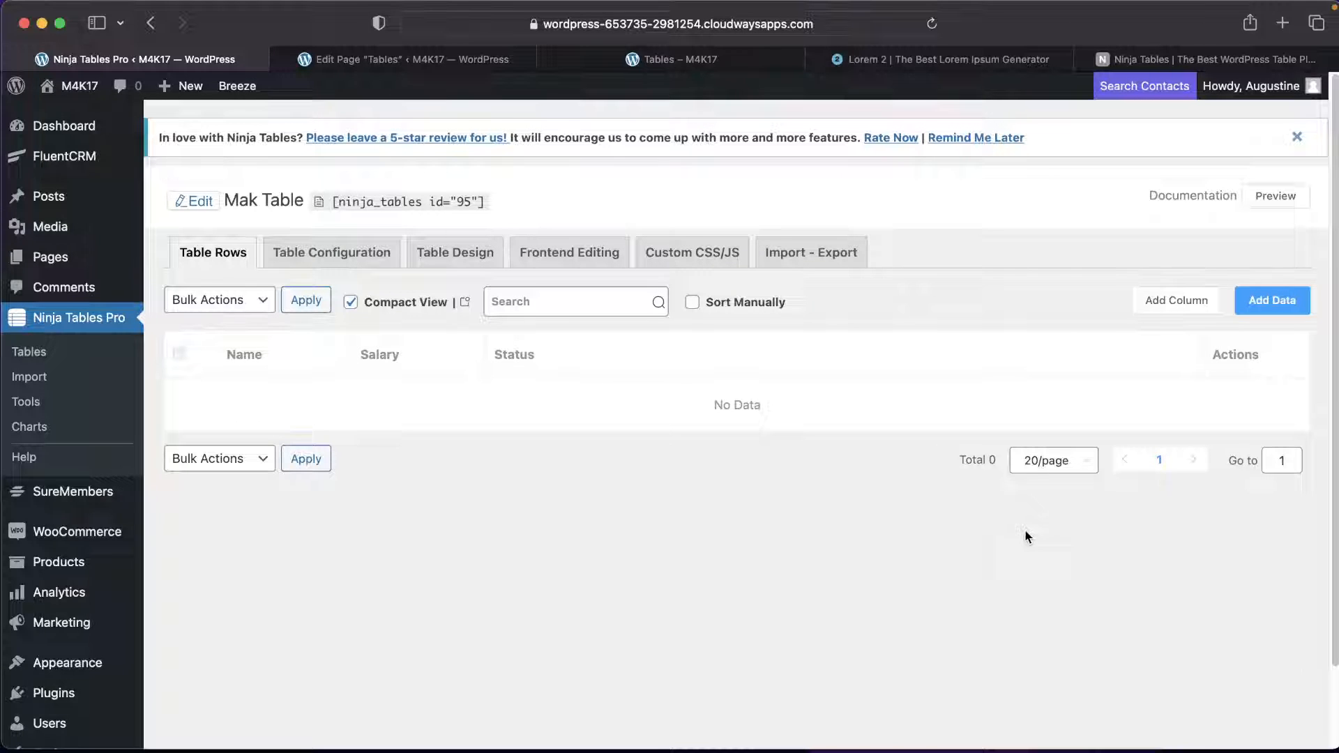
Add a fourth column called "Notes" to the table.
click(1185, 301)
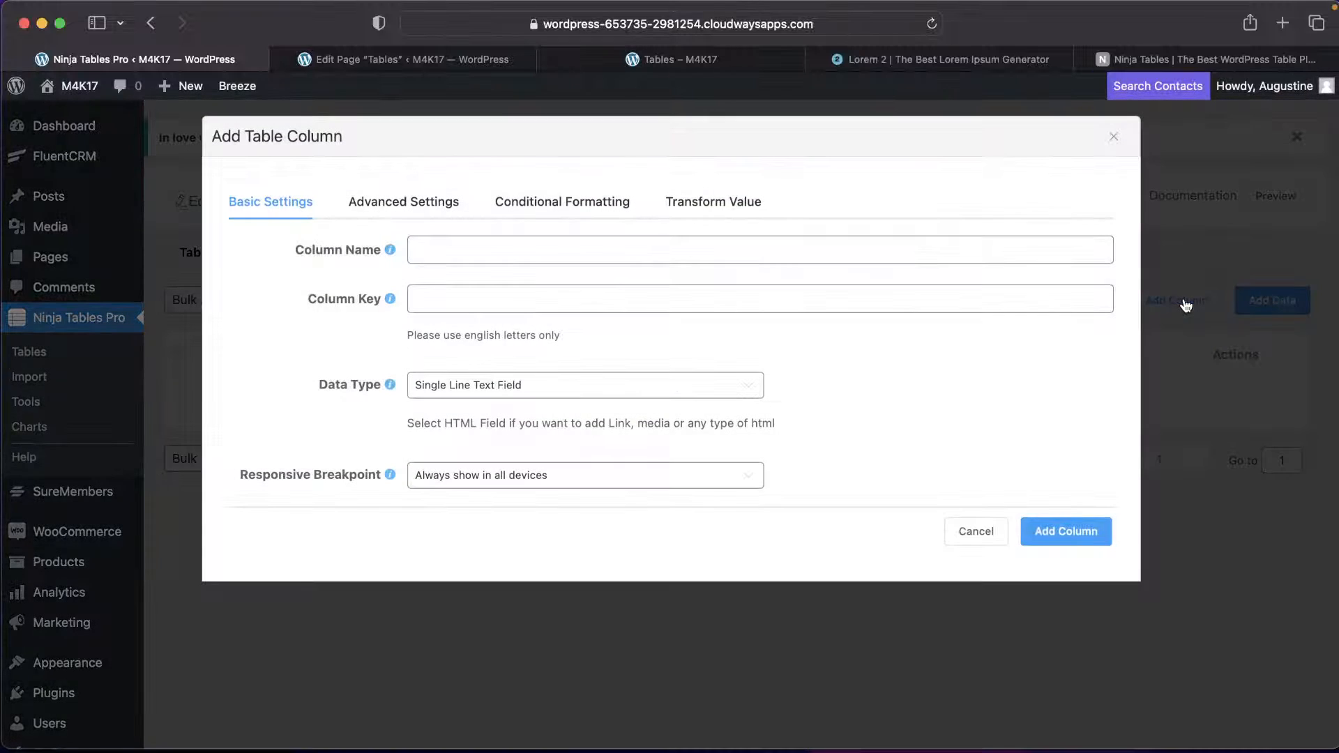
click(1041, 253)
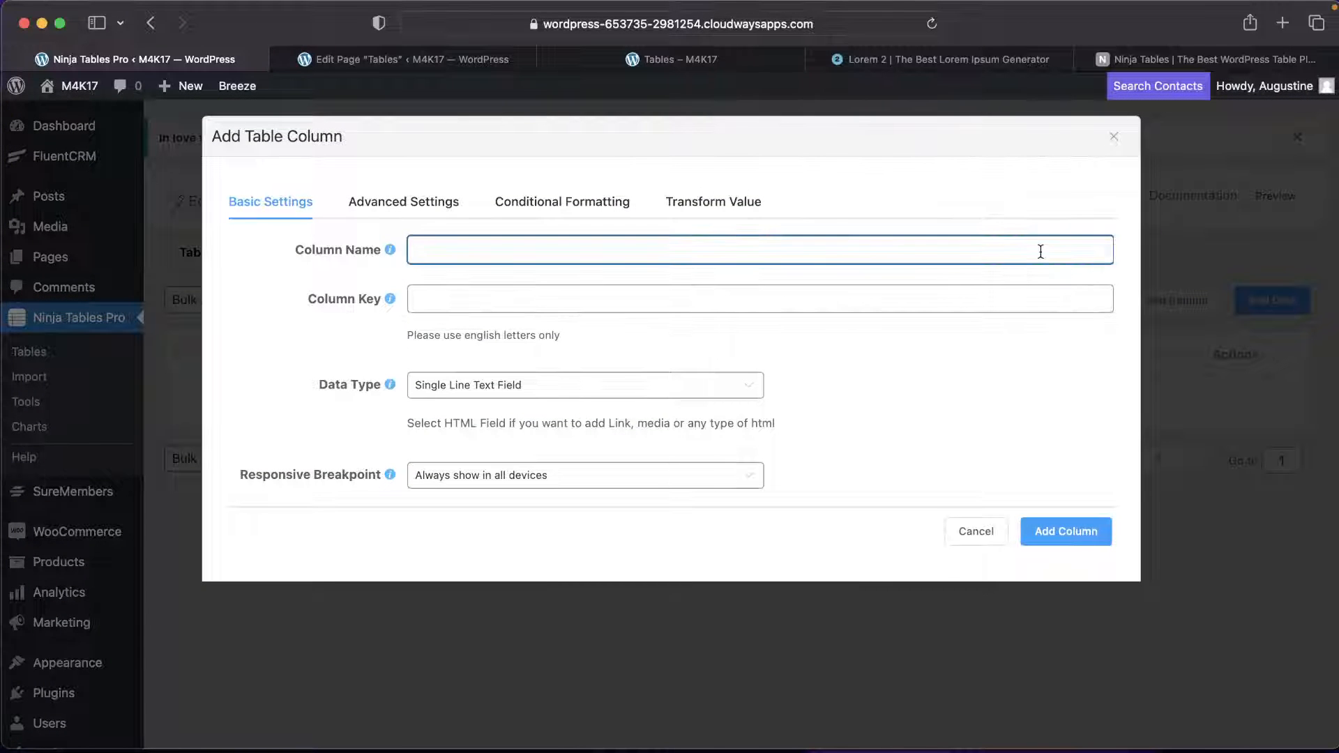
text(Notes)
click(1082, 535)
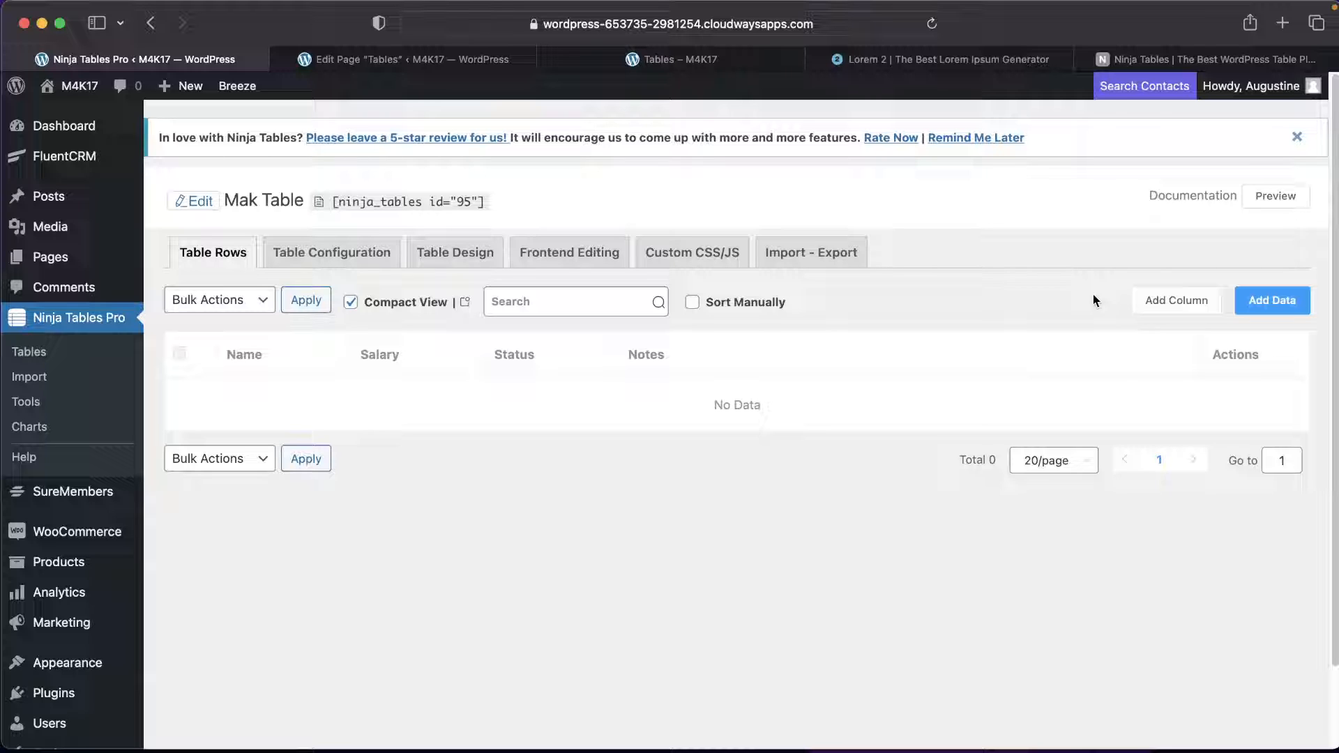
Start a new data row with the person's full name, salary 45k and status Single.
click(1272, 305)
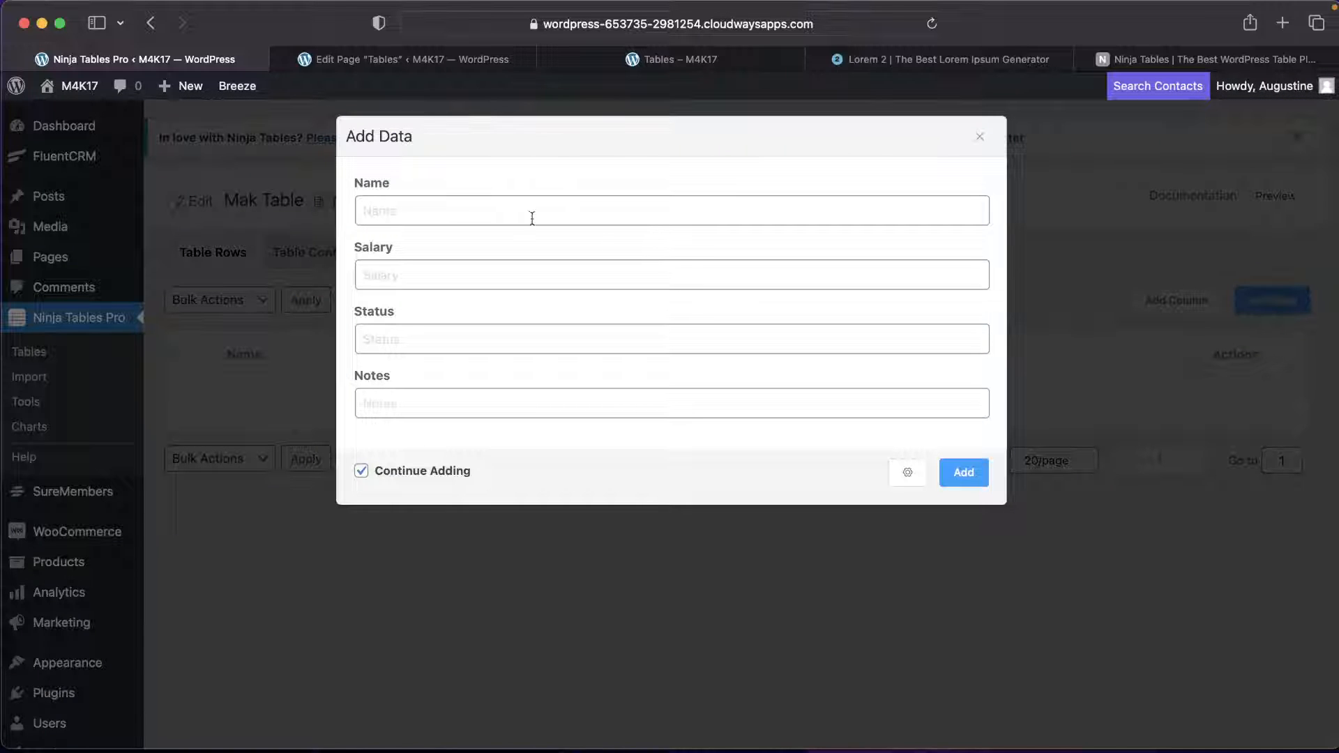
click(391, 205)
text(J)
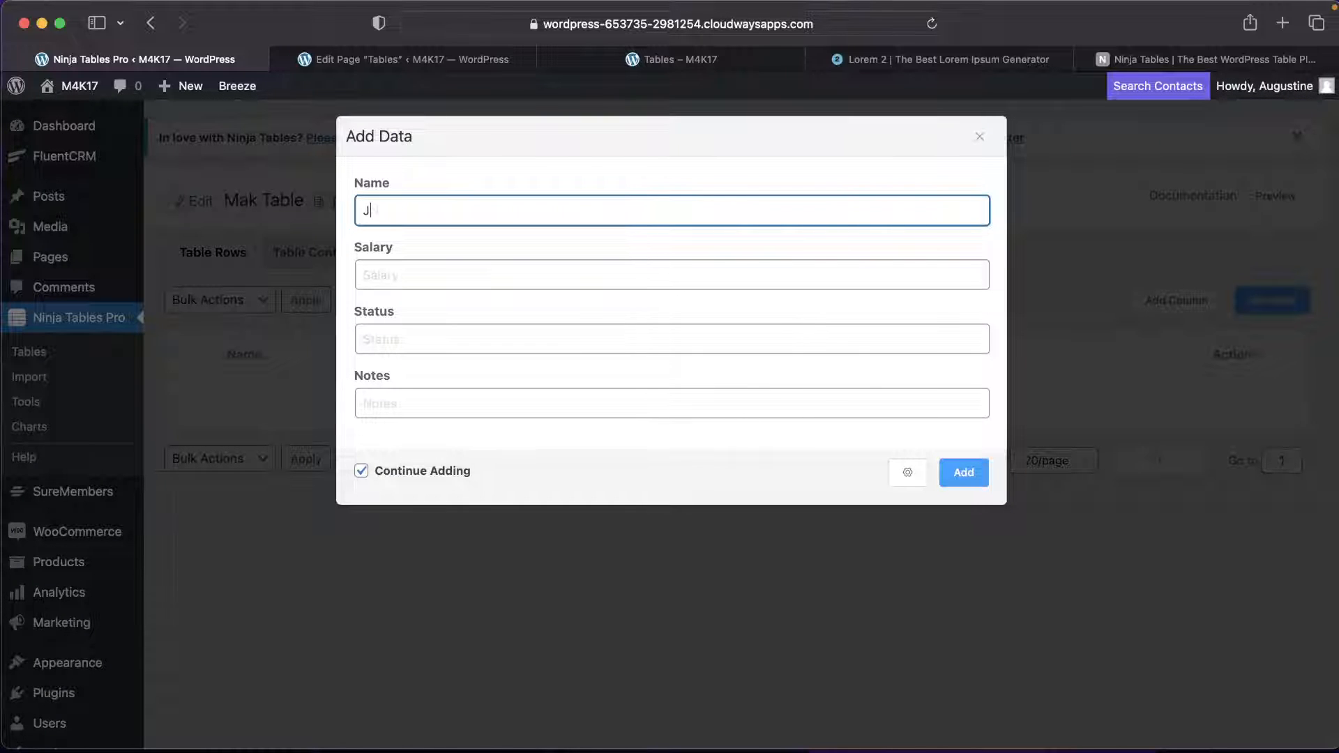
text(on Jones)
click(778, 275)
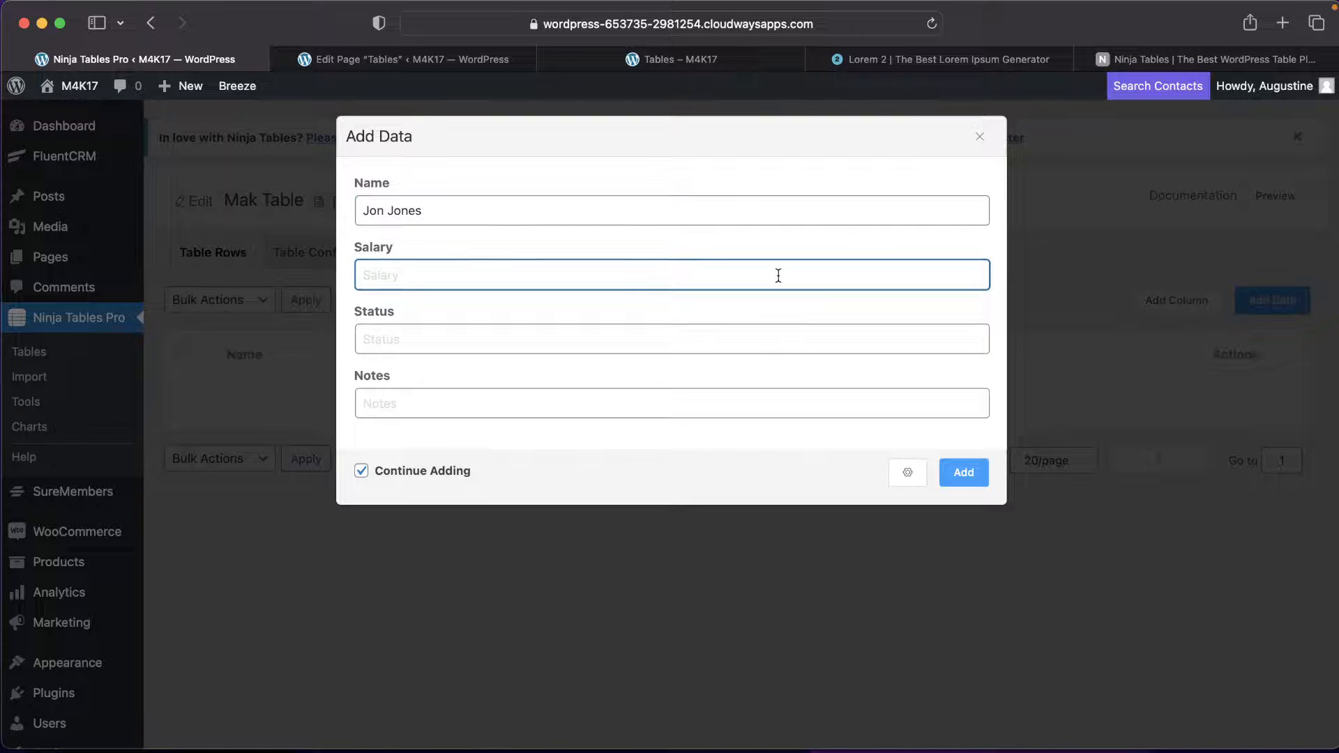
text(45k)
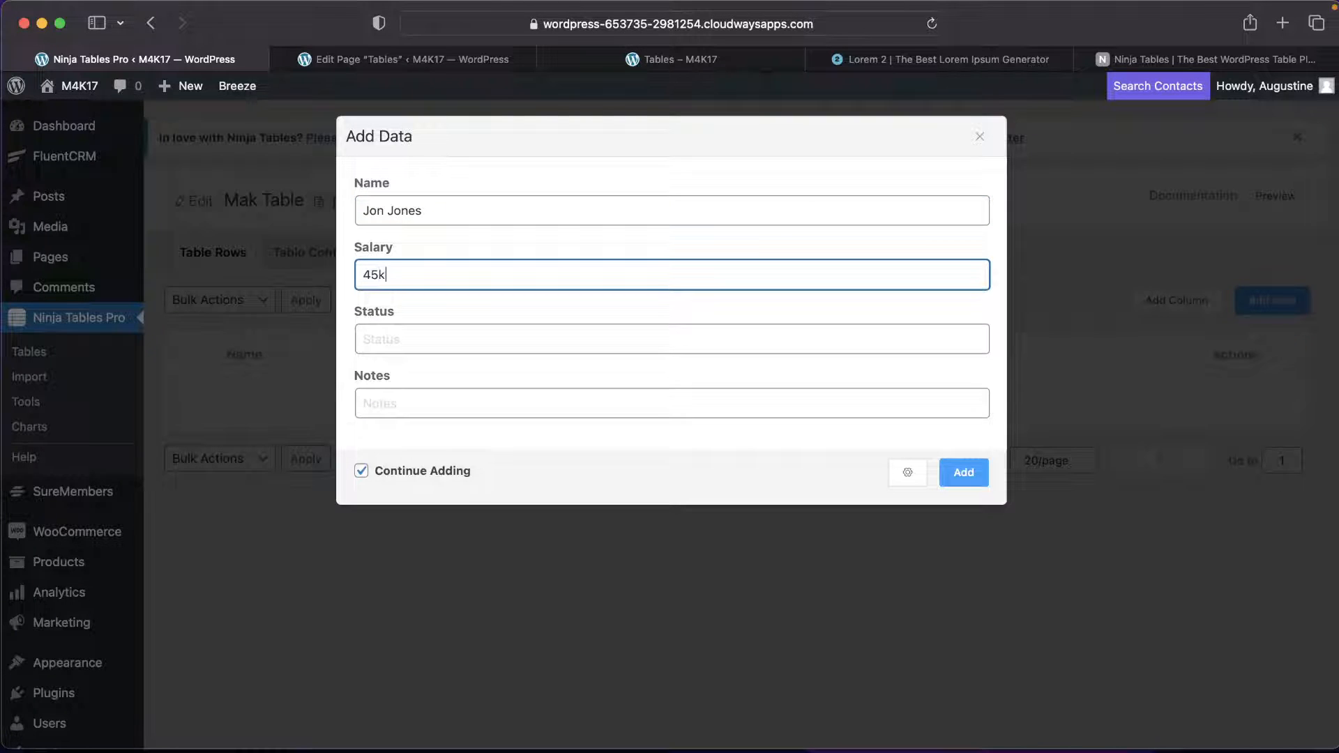
click(706, 339)
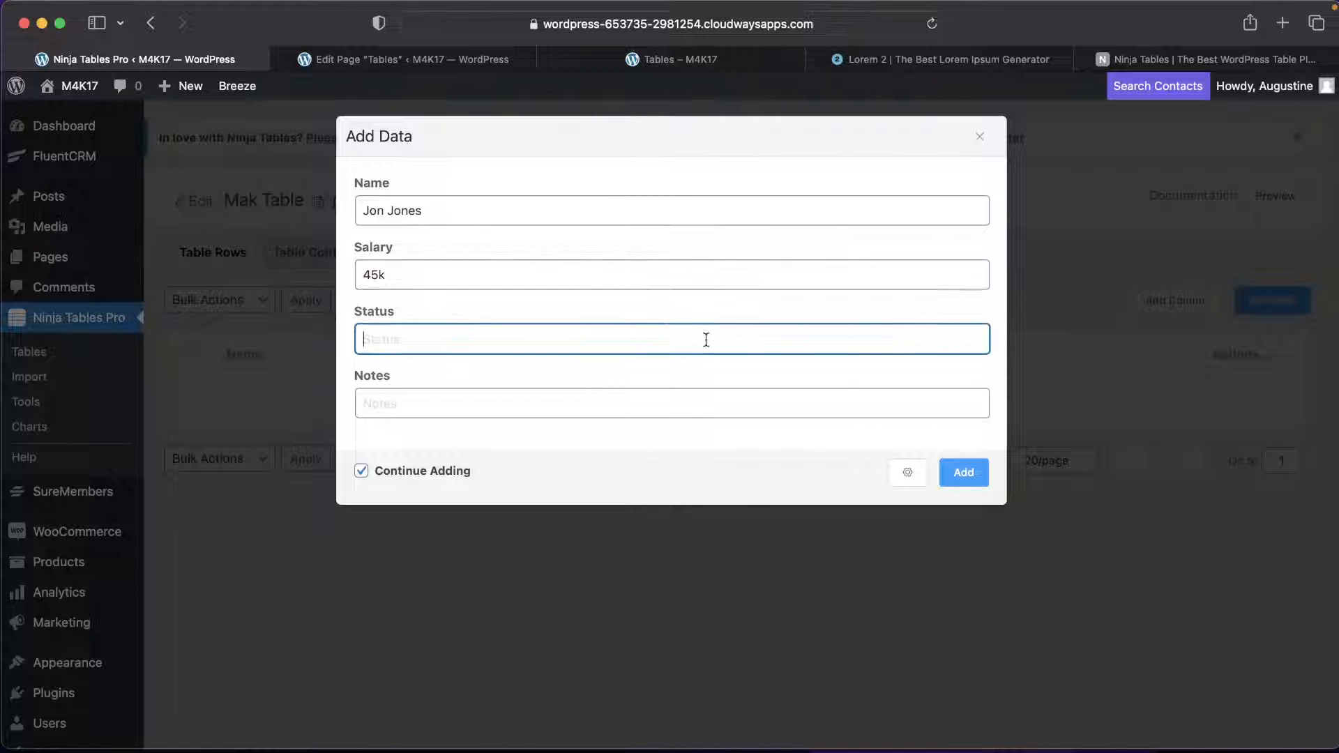
text(Single)
Copy the second short lorem ipsum paragraph from the Lorem 2 page into the row's Notes and add the row.
click(627, 403)
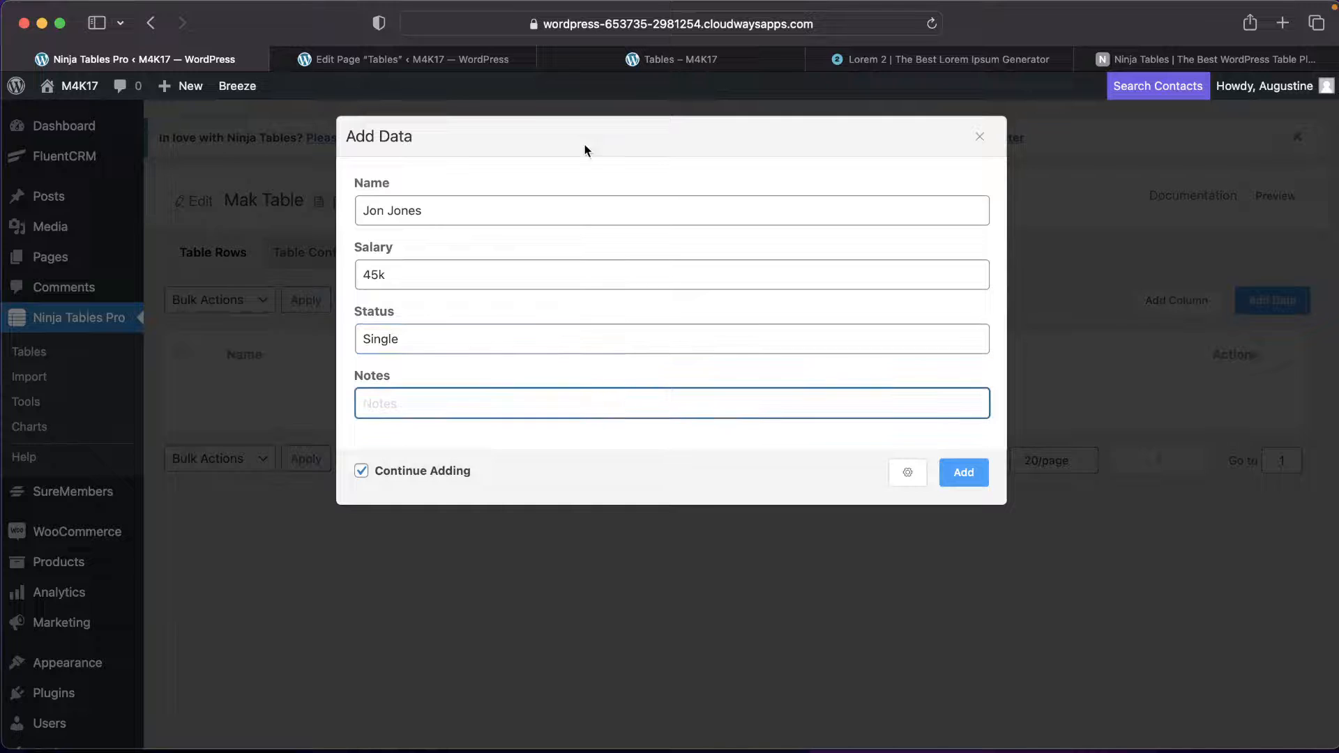
click(1003, 59)
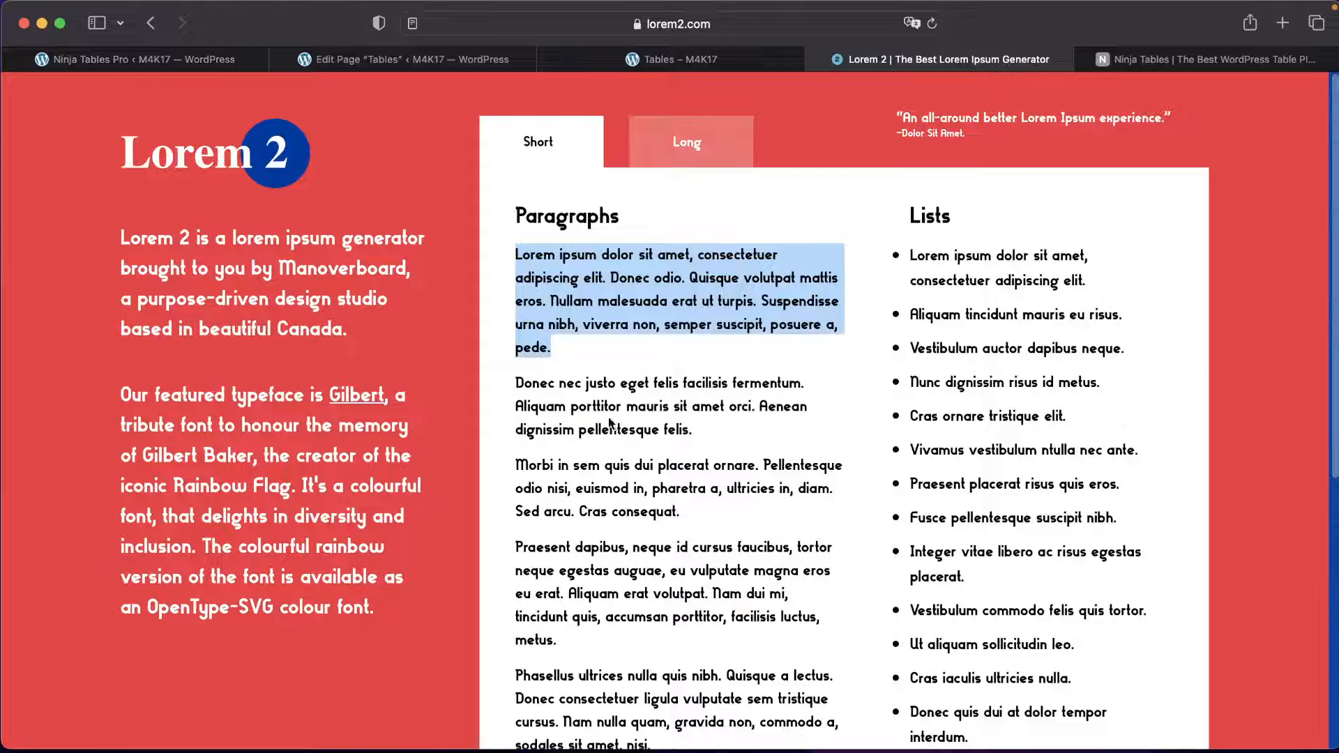
drag(700, 431, 518, 379)
key(super+c)
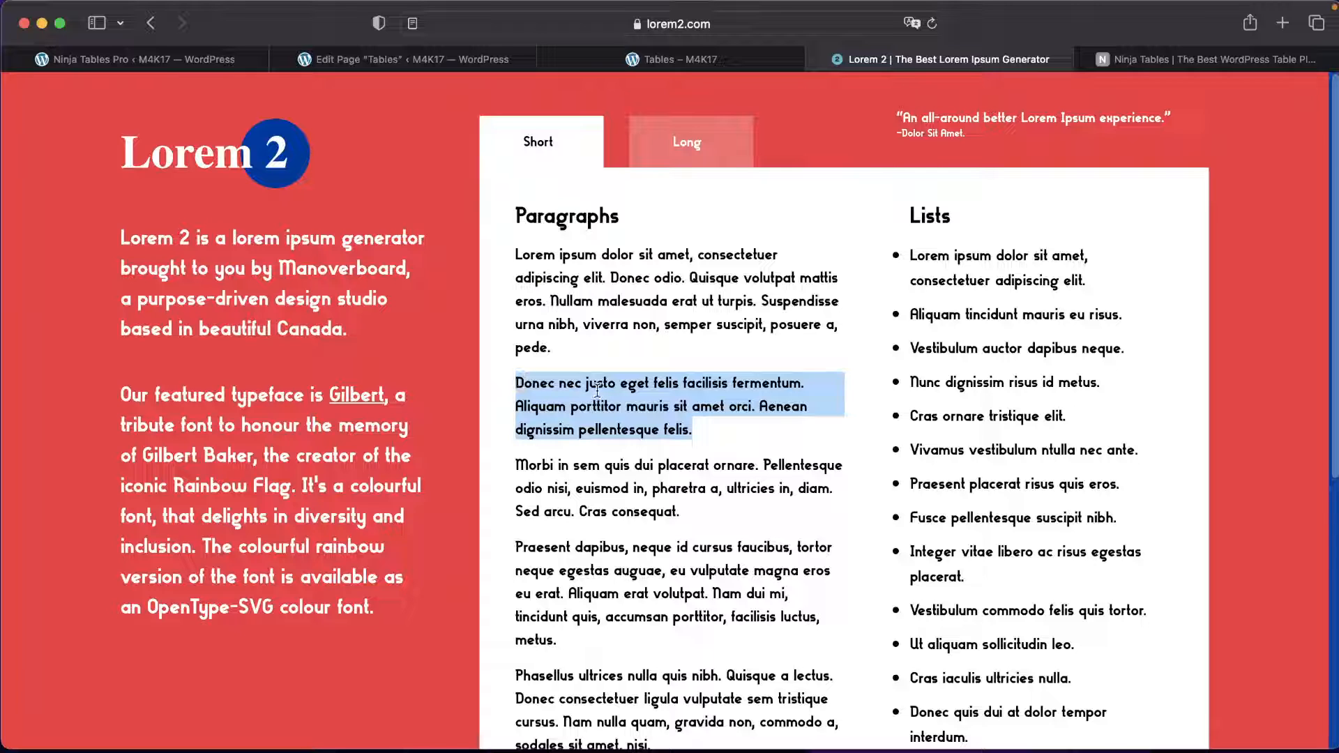
click(212, 58)
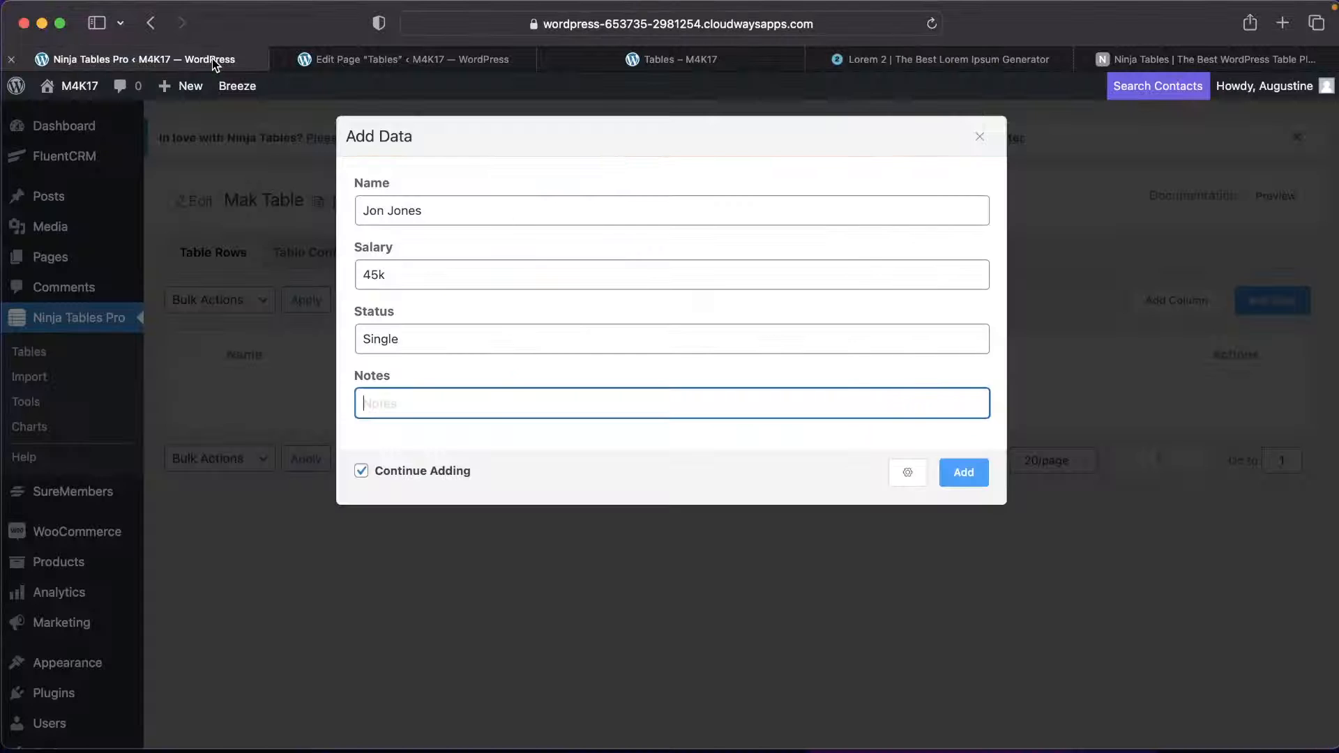
key(super+v)
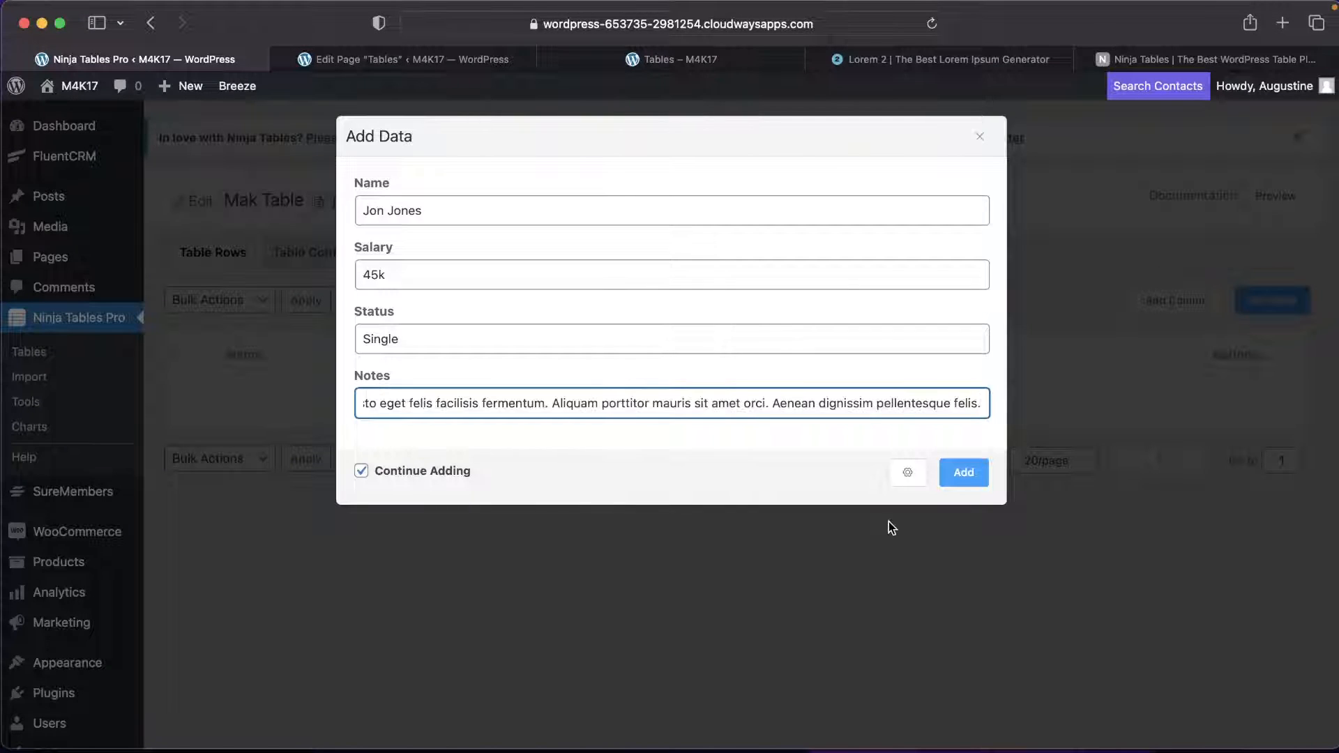
click(963, 474)
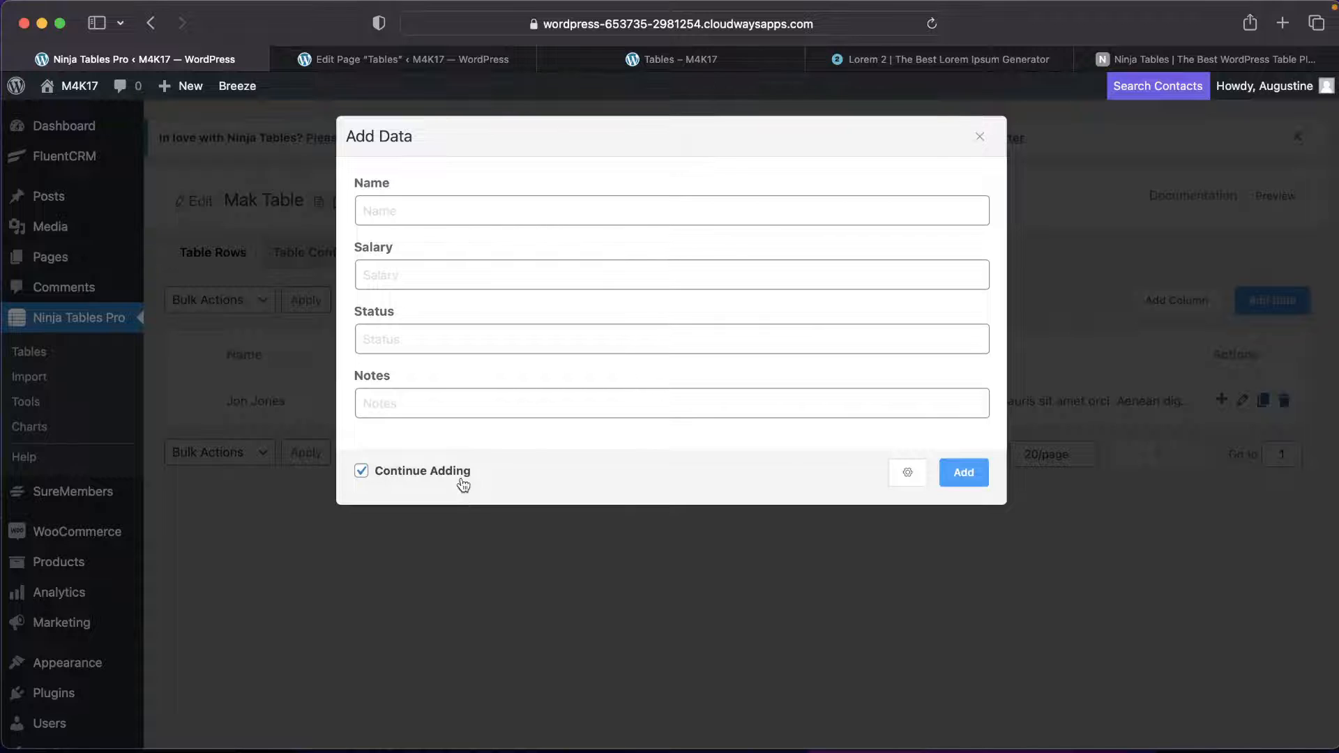
Fill a second data row with the person's full name, salary 90k and status Married.
click(433, 218)
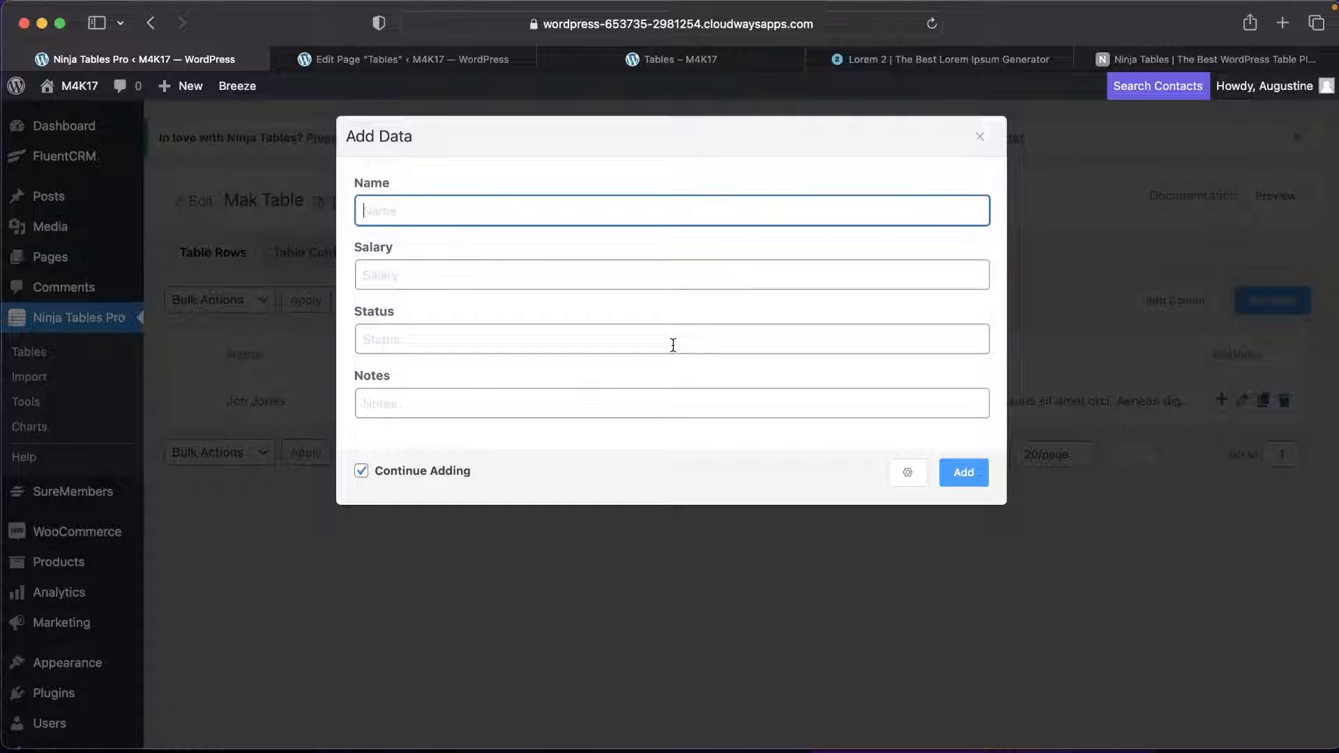
text(Su)
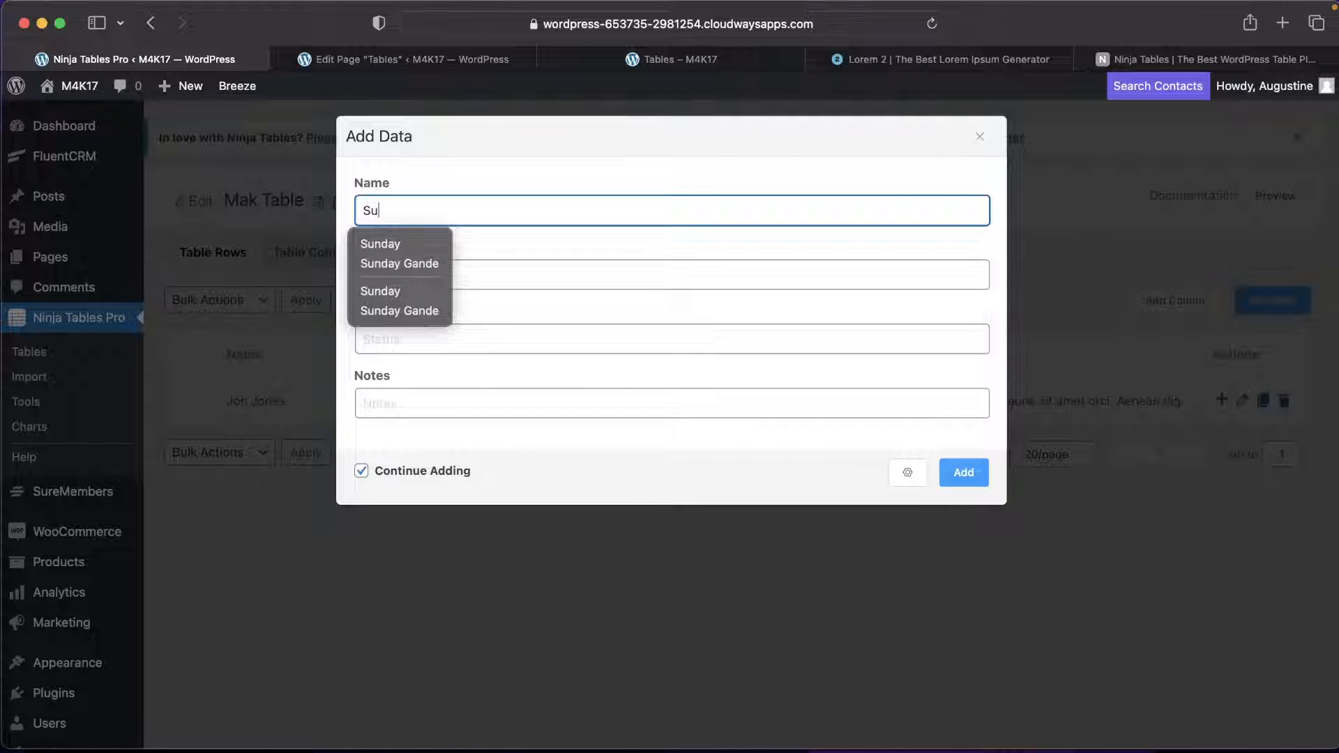
text(san)
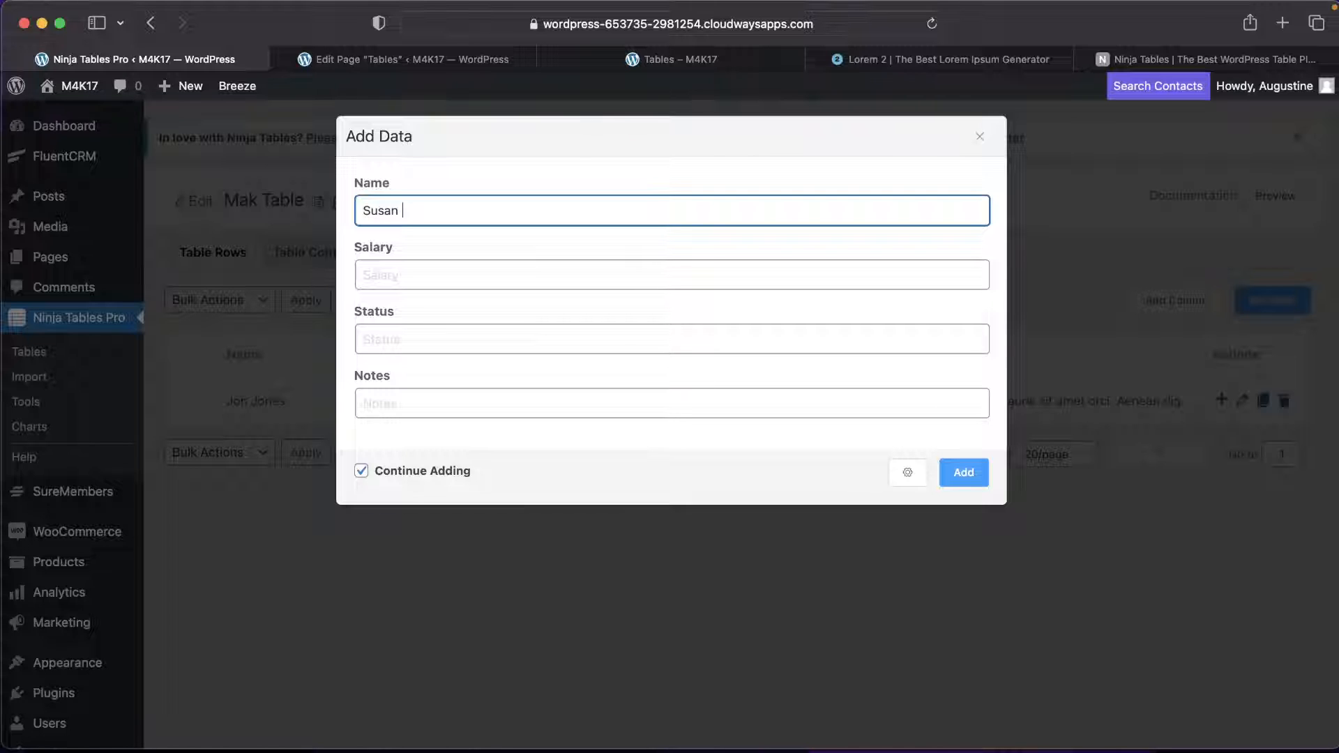
text( Malone)
click(597, 274)
text(90)
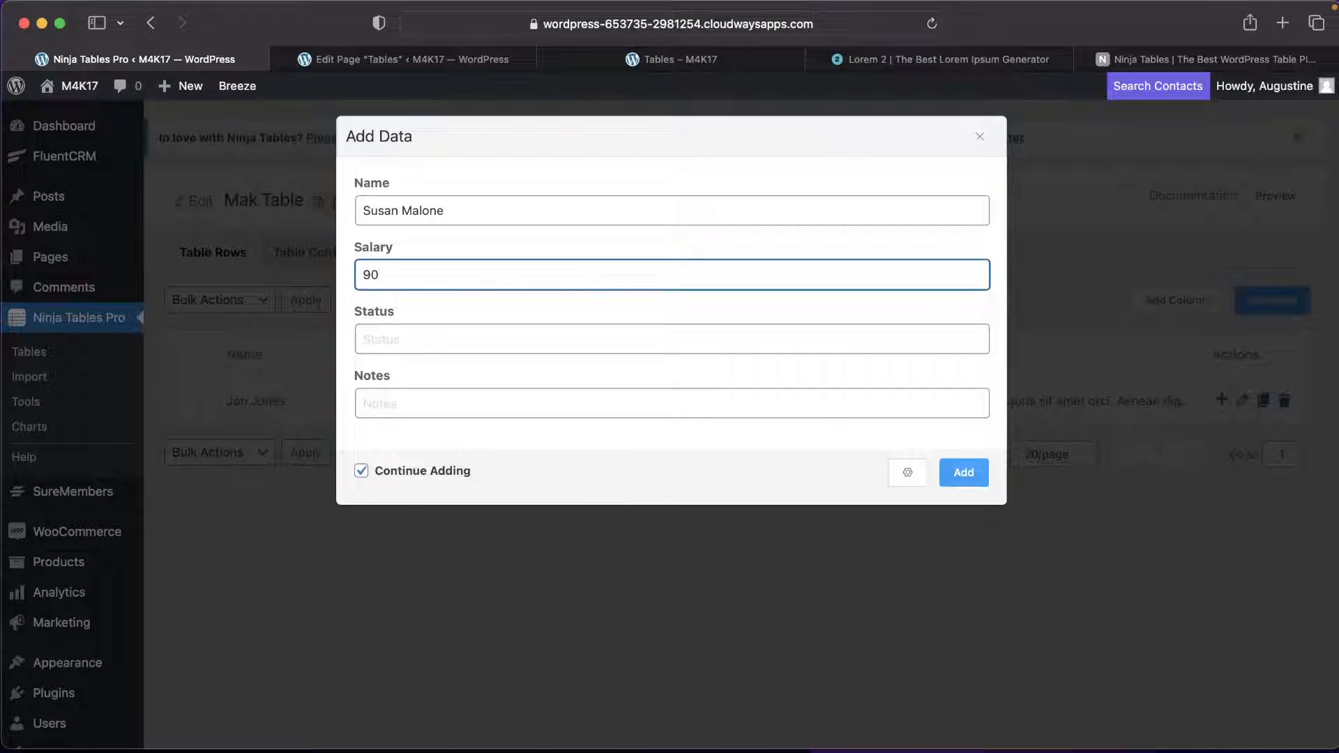
text(k)
click(514, 343)
text(Married)
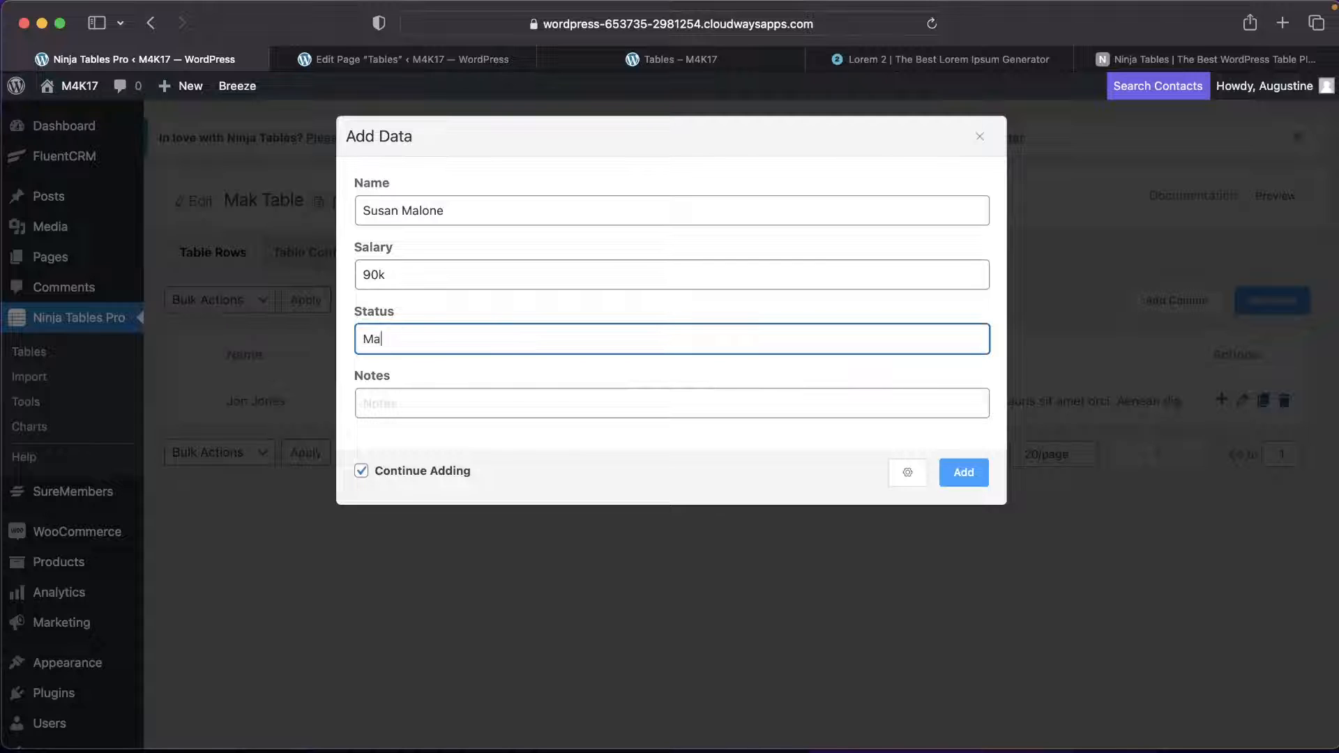
Paste the copied lorem ipsum paragraph into the second row's Notes, add the row and close the data form.
click(469, 395)
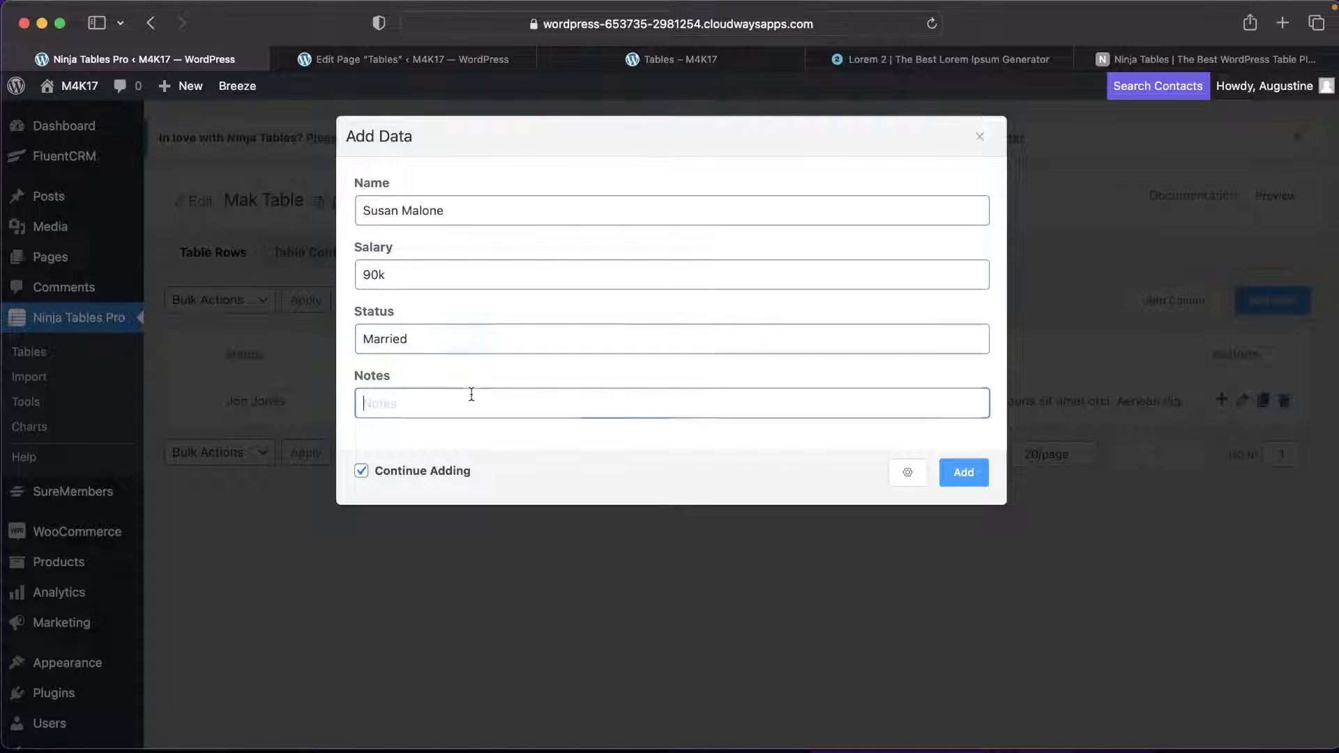
key(super+v)
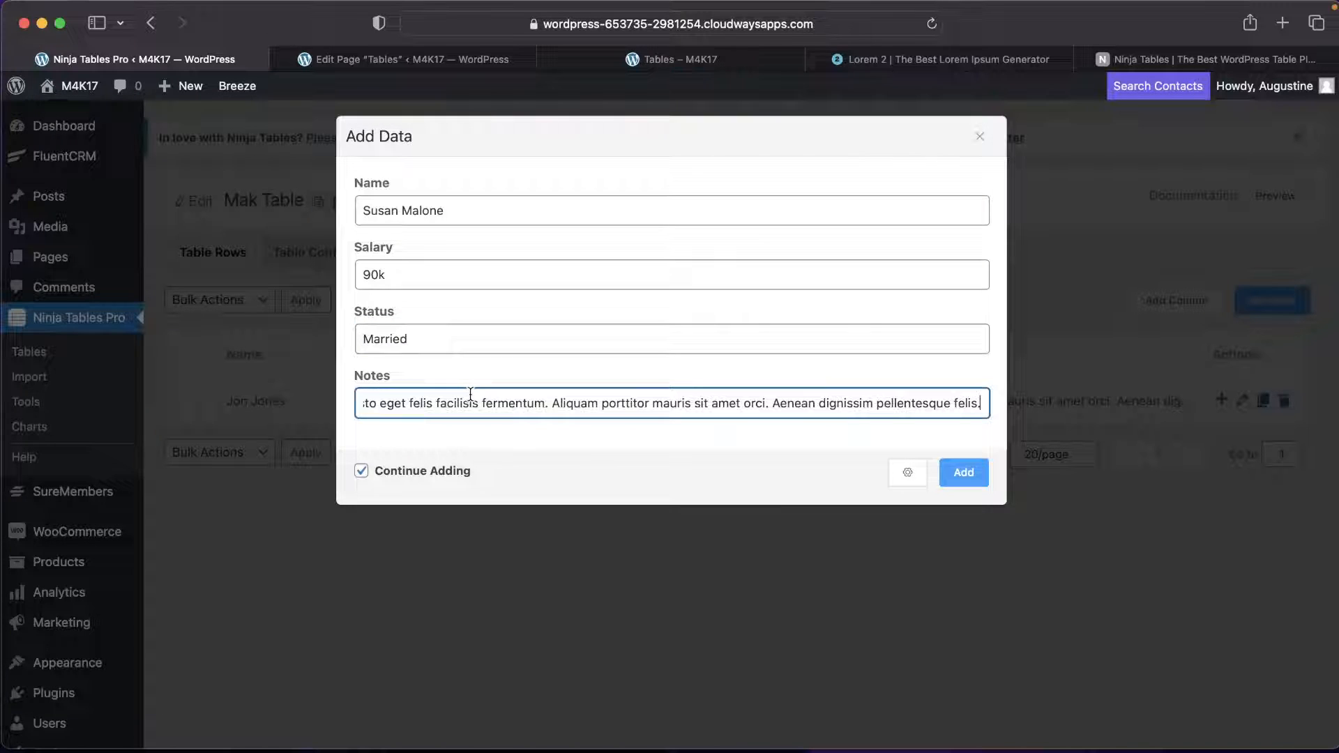
click(959, 474)
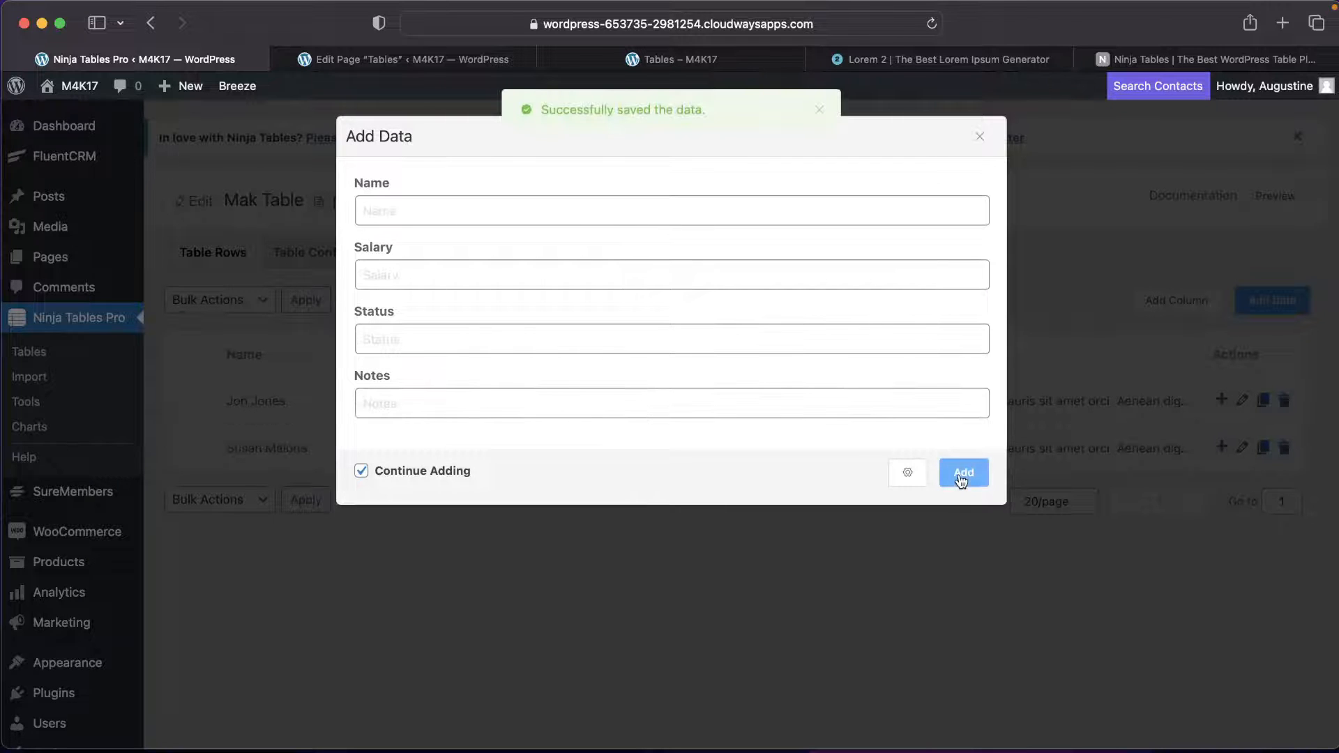
click(976, 140)
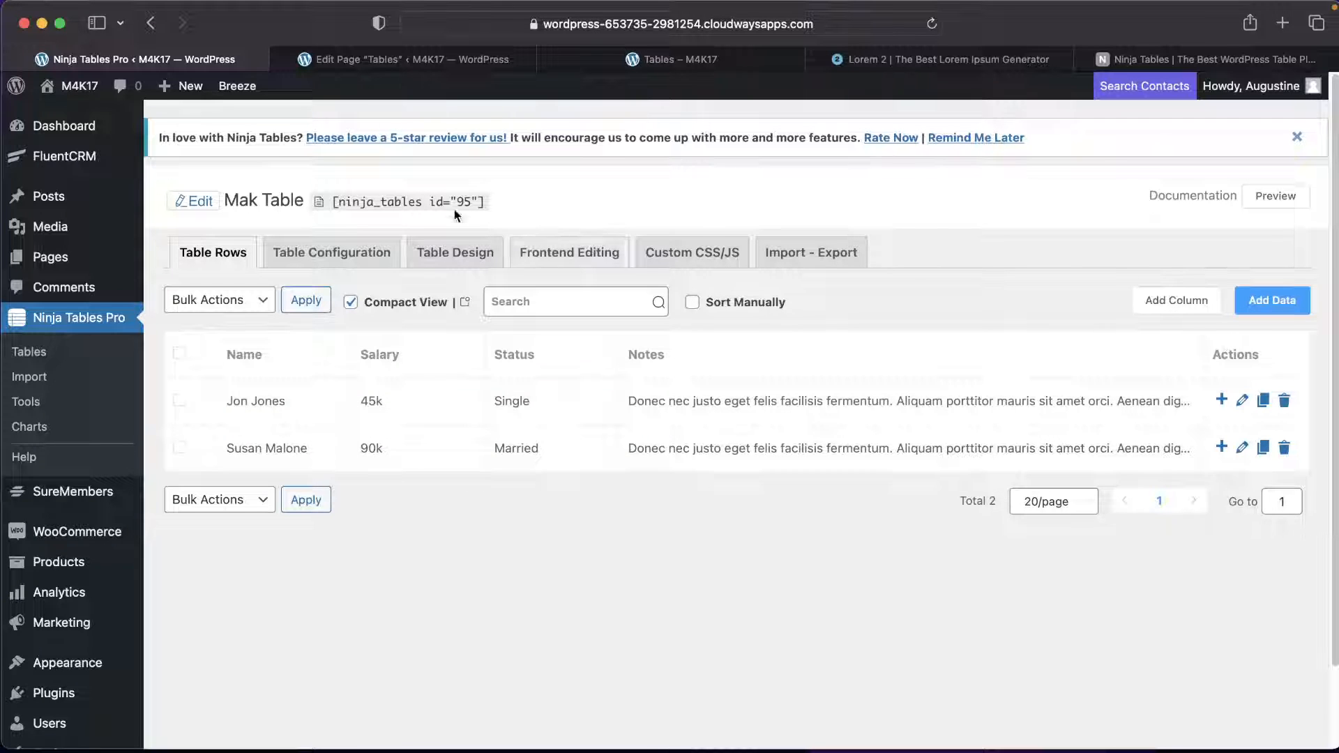
Copy the table's shortcode [ninja_tables id="95"] into a new Shortcode block beneath the two existing ones on the Tables page.
click(428, 203)
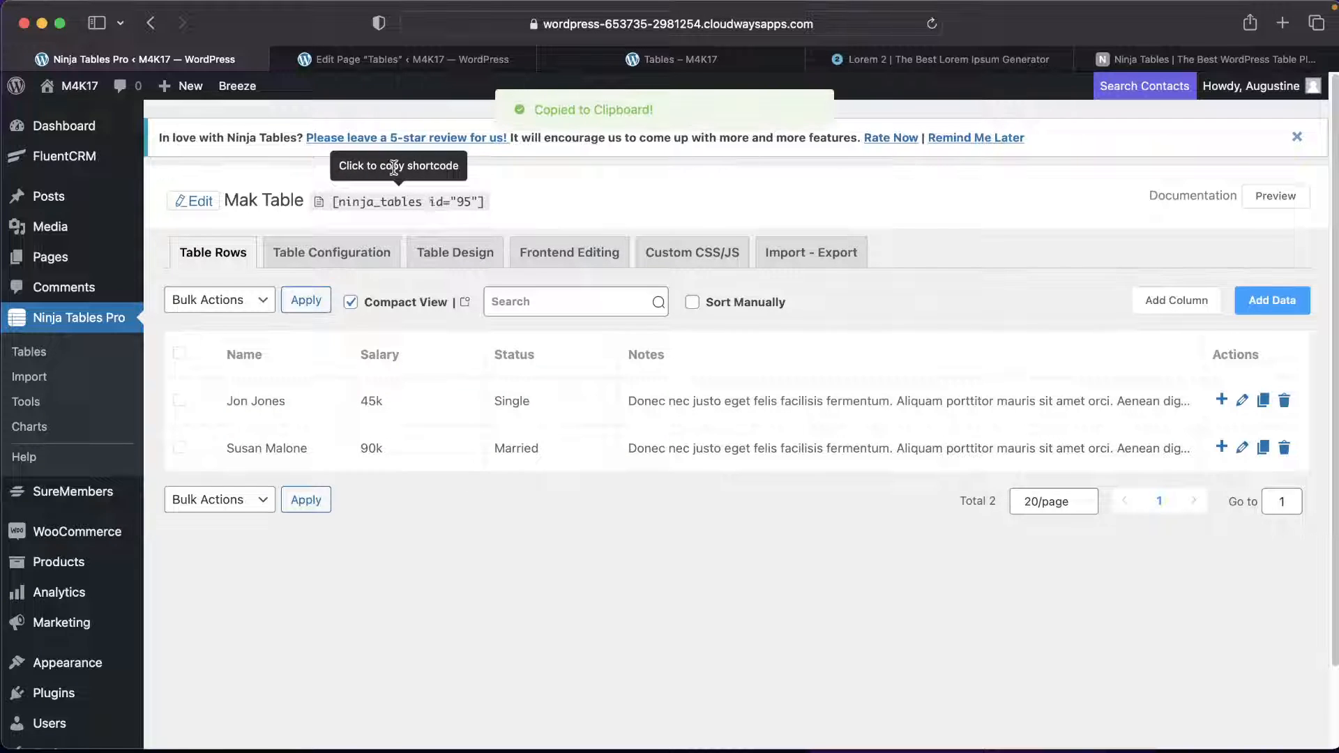
click(362, 60)
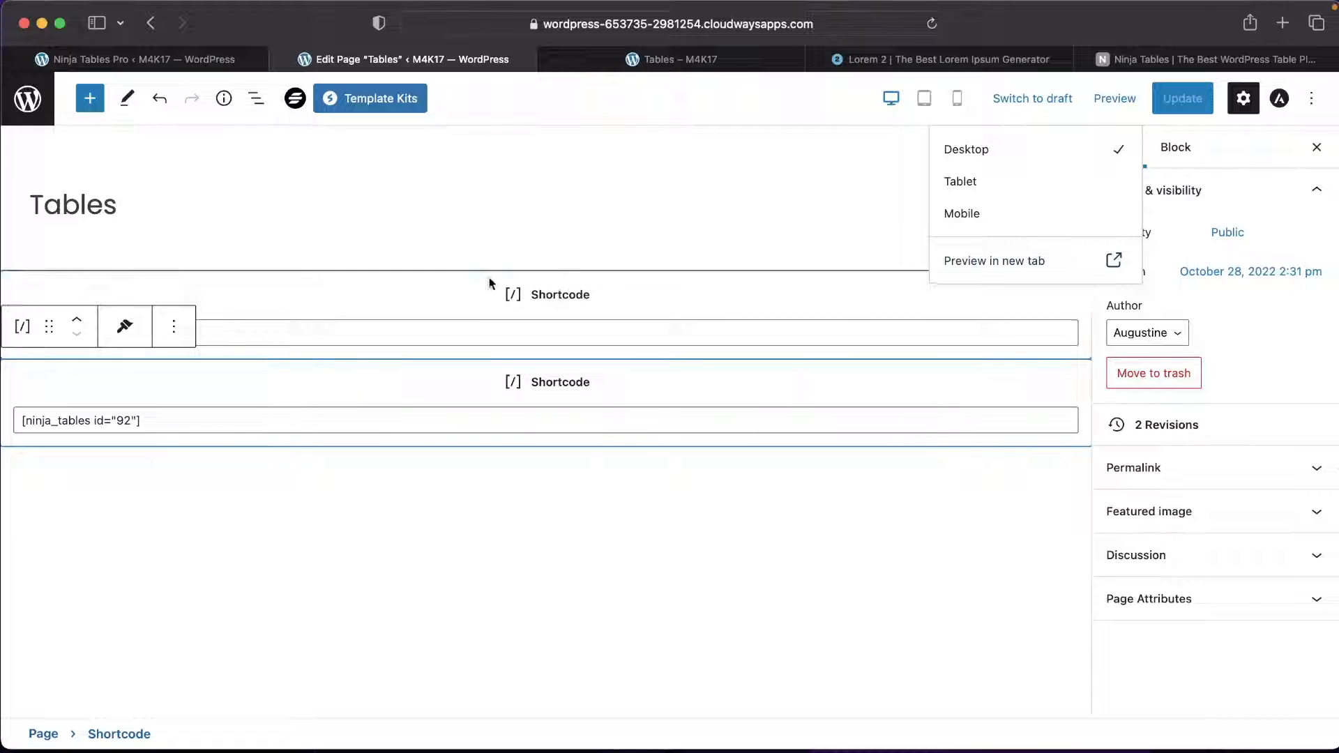
click(1072, 462)
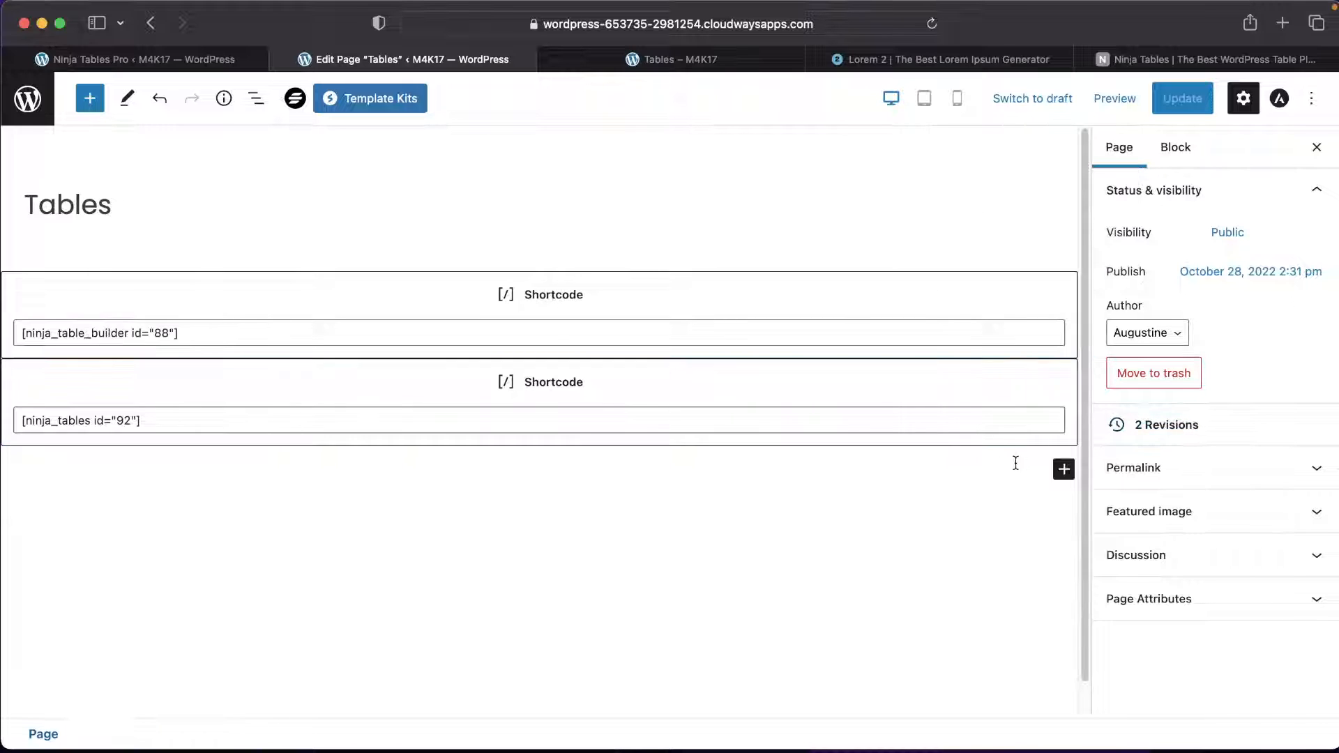
click(1063, 468)
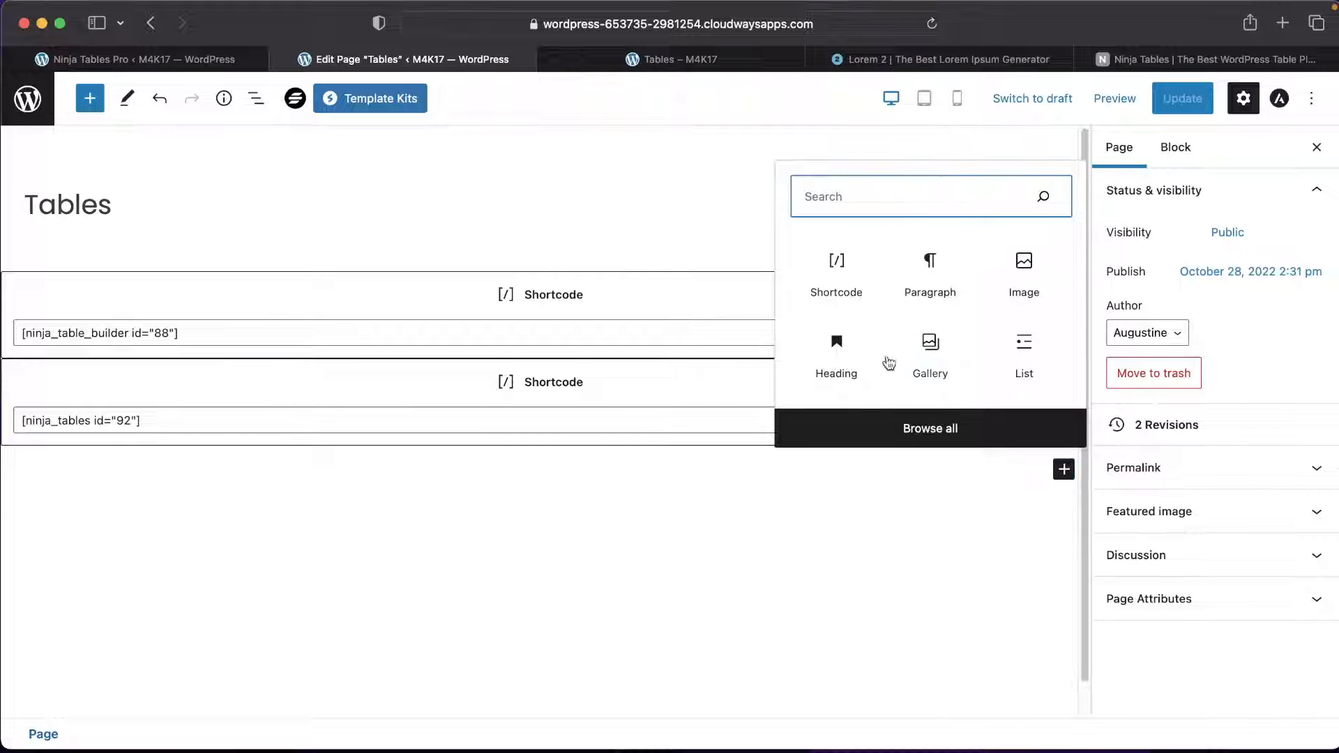
click(840, 272)
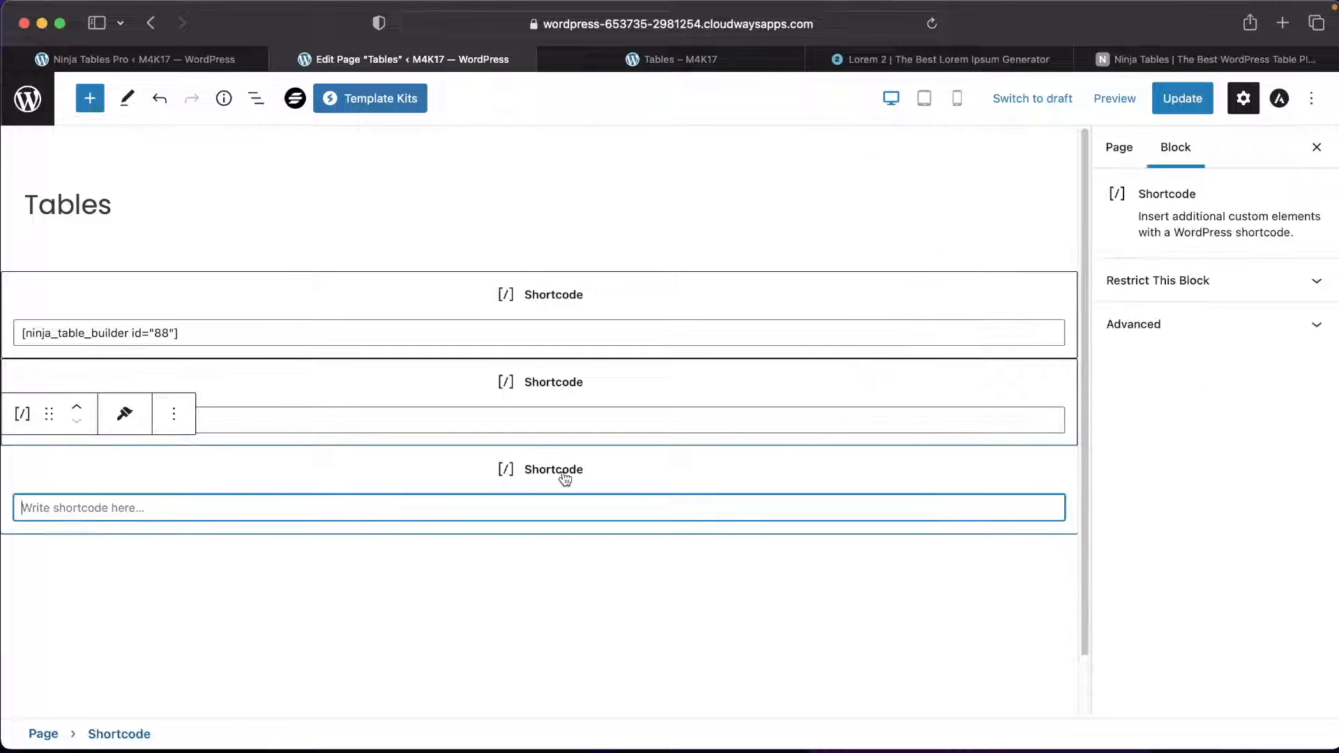
key(super+v)
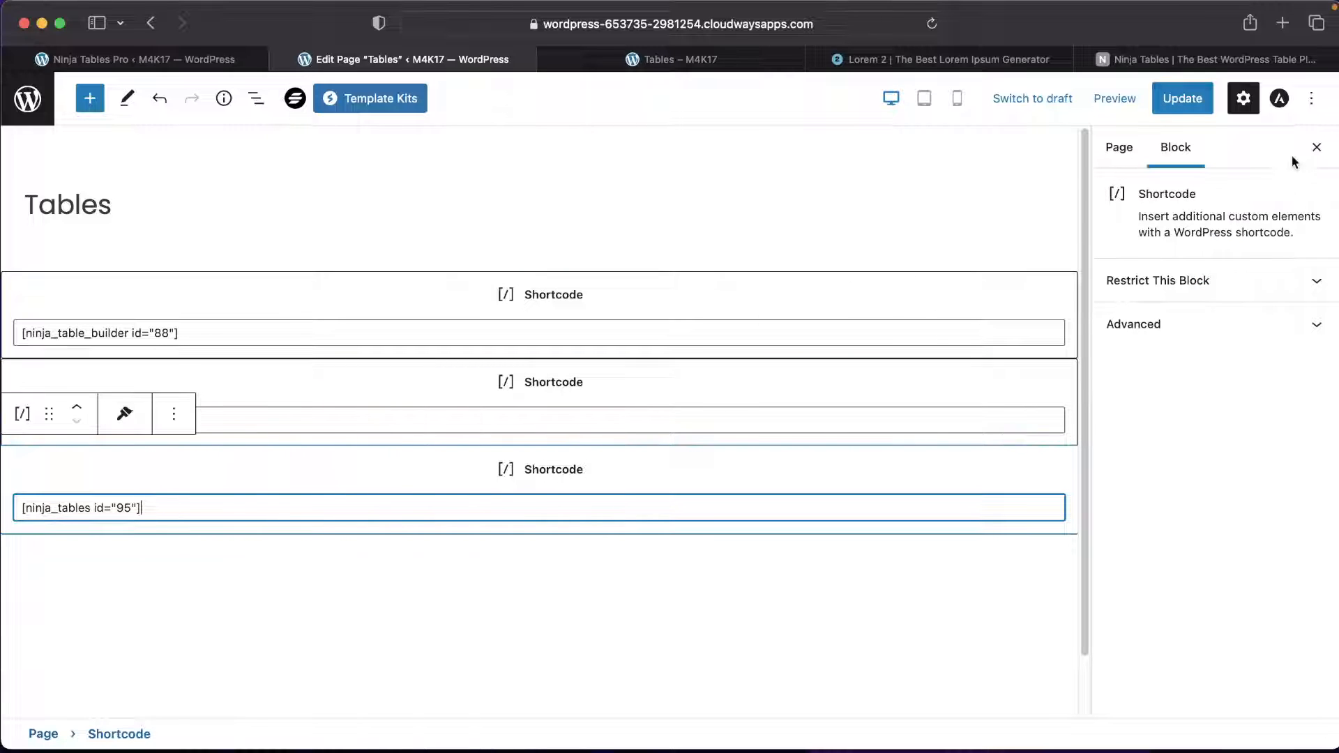
Update the Tables page and view the new table below the product table on the live page.
click(1187, 107)
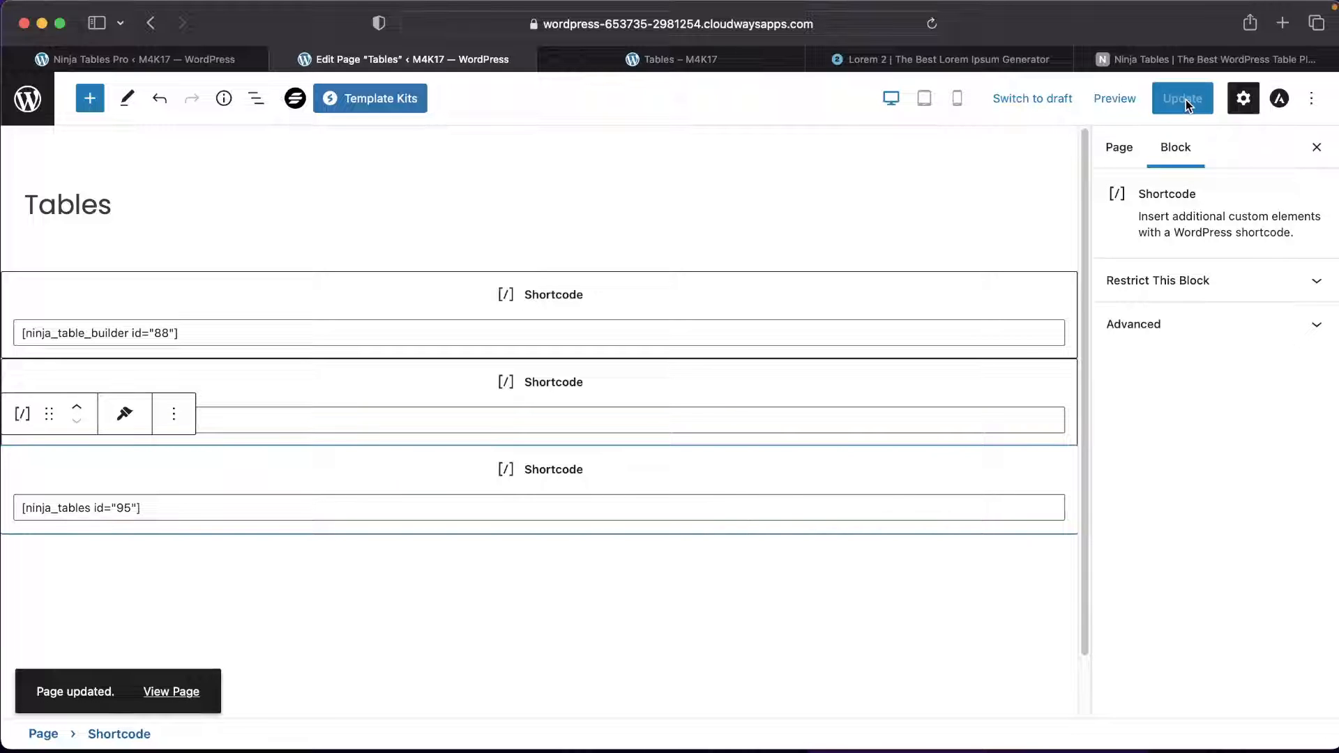
click(167, 692)
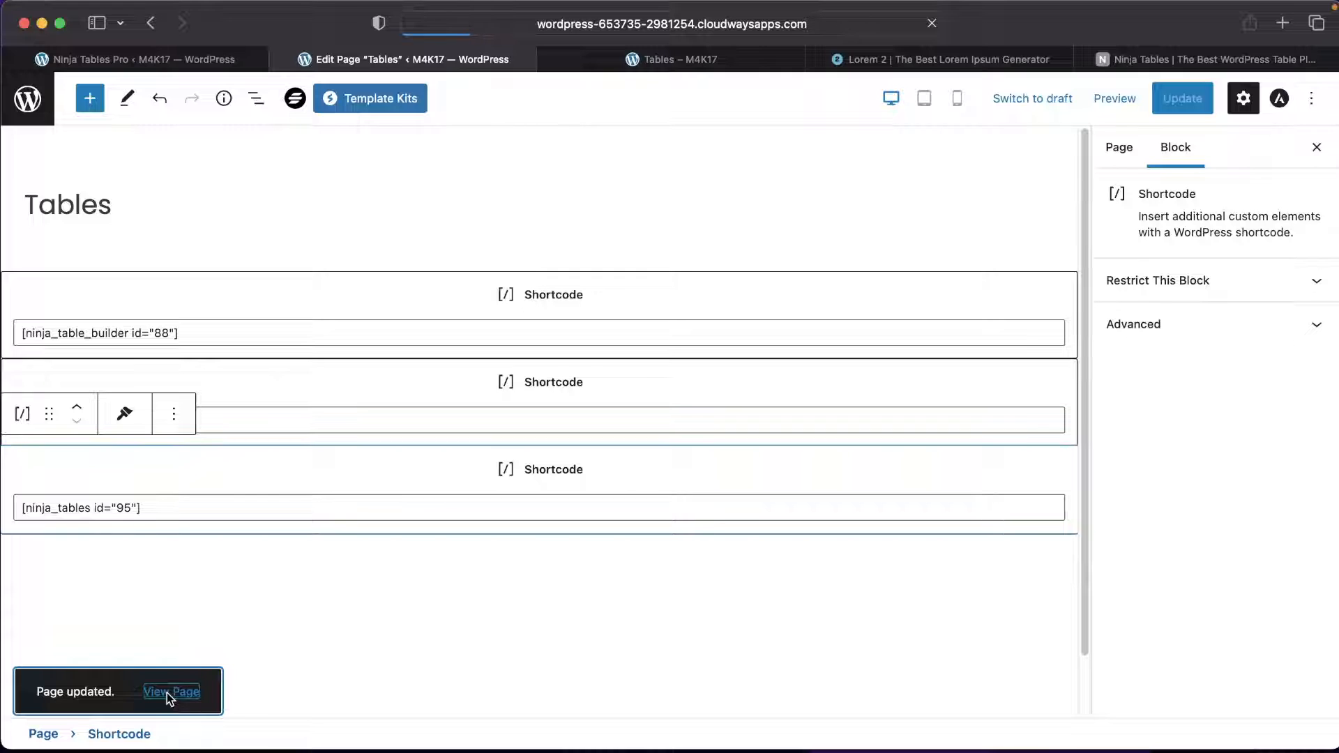
scroll(308, 524, down, 1)
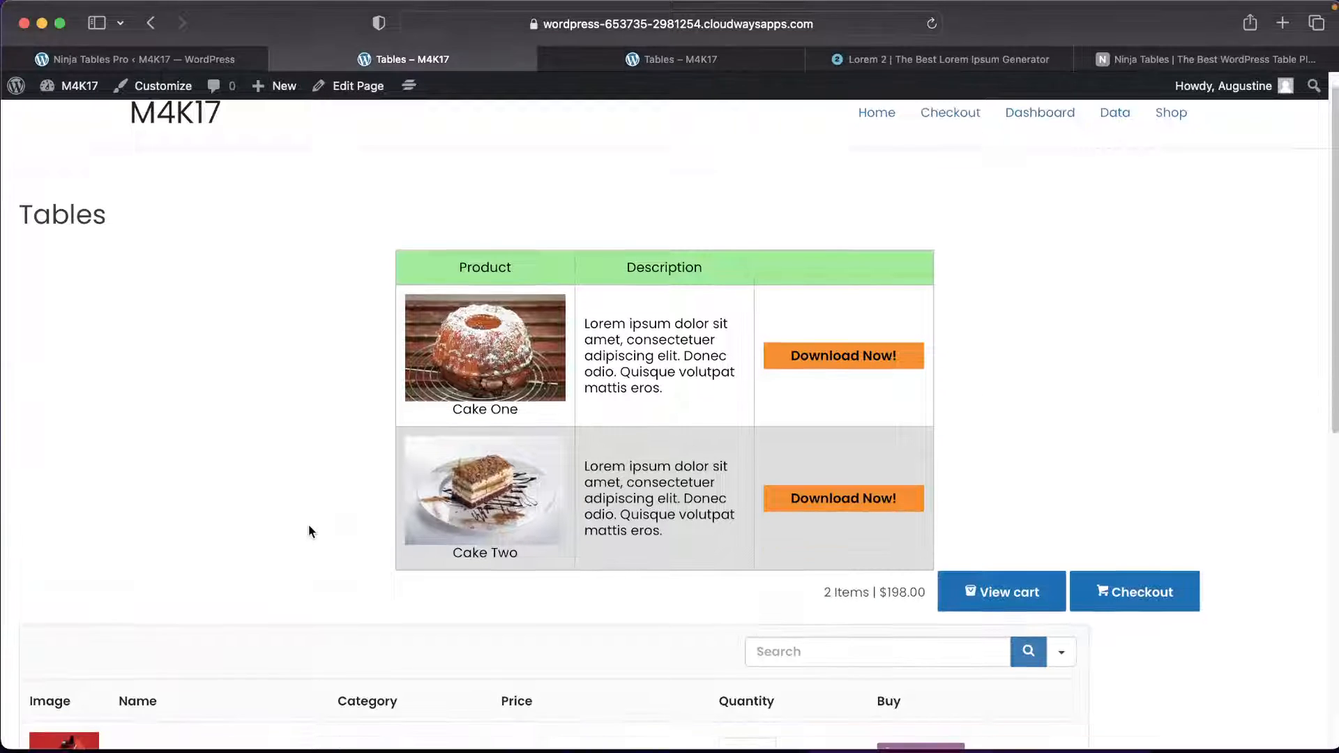
scroll(309, 528, down, 10)
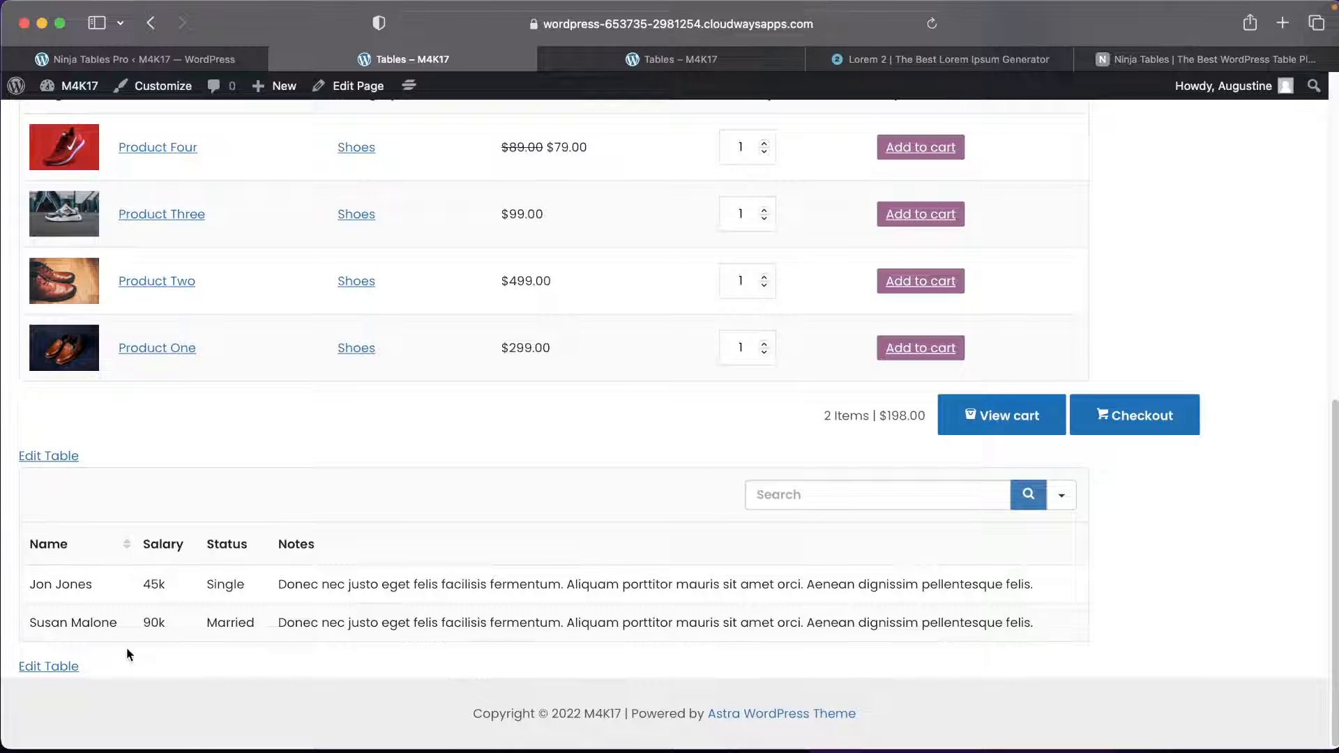
Reopen the manual table for editing and move its Notes column ahead of Status in the column configuration.
click(76, 671)
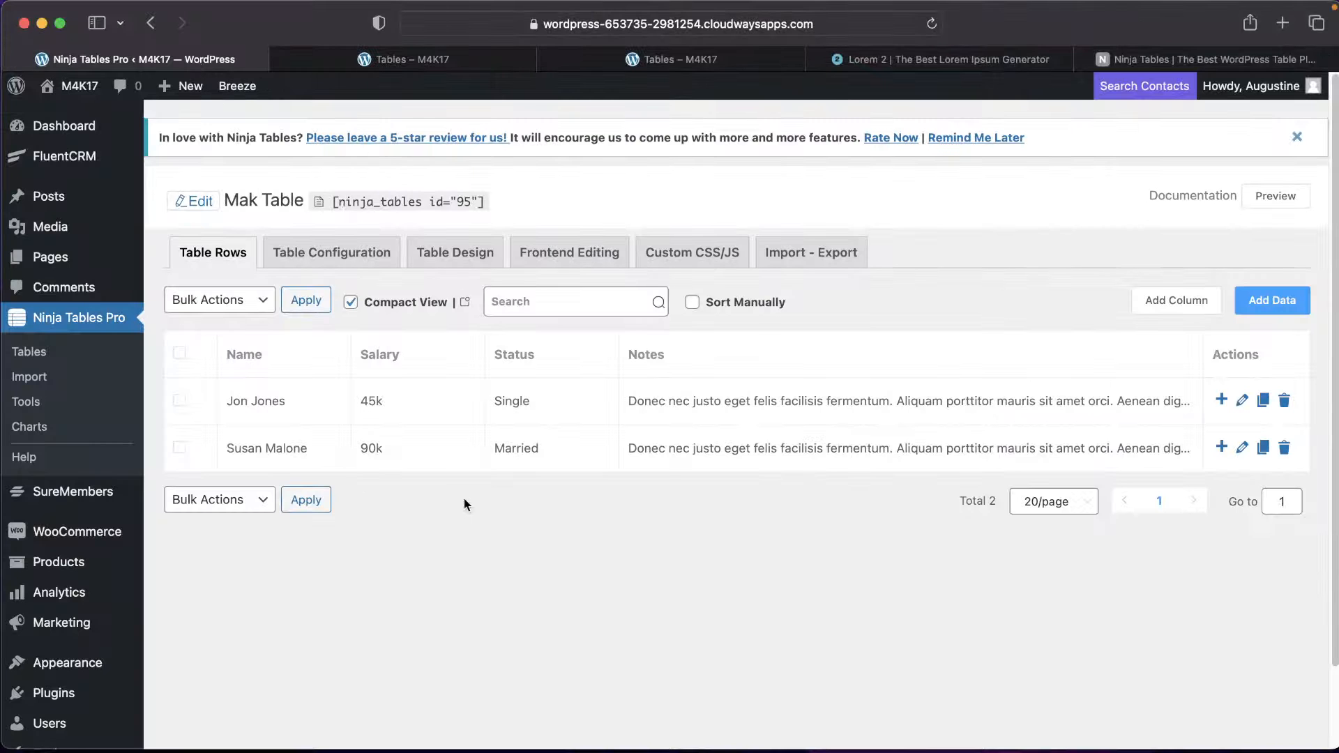
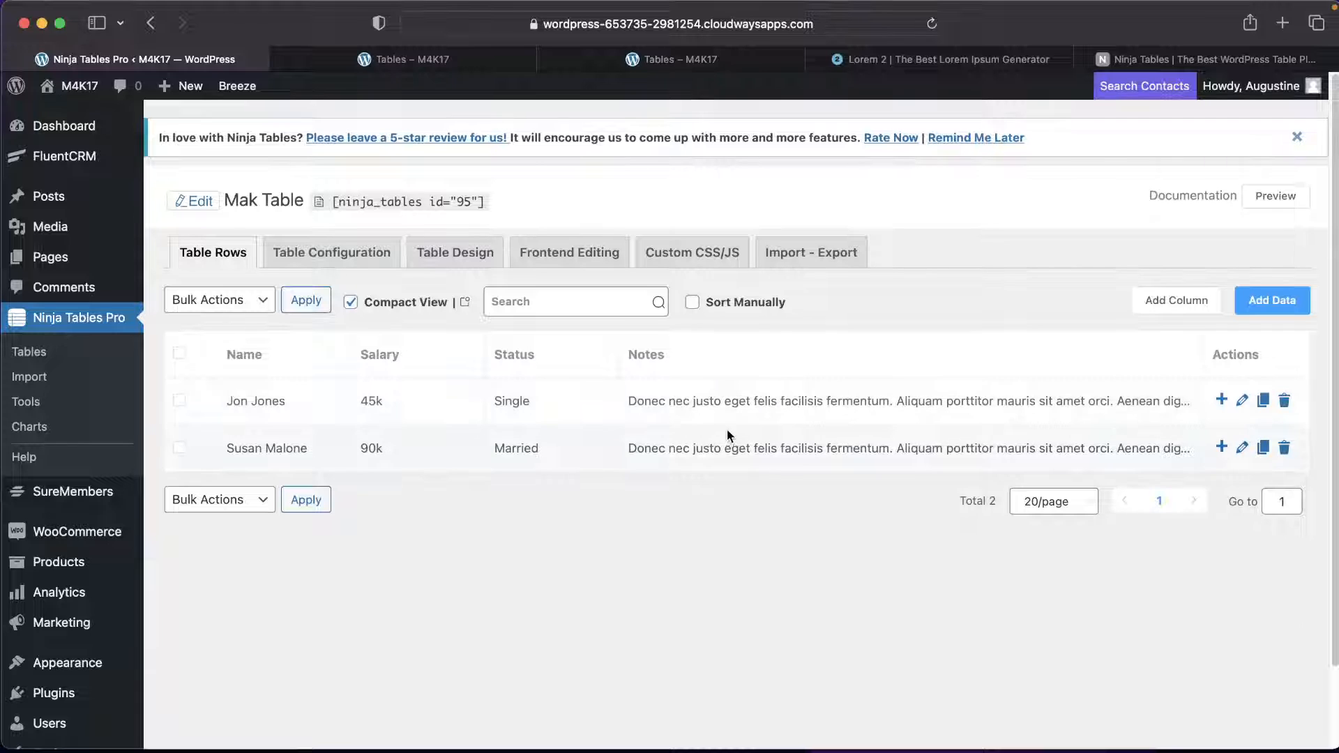
click(358, 259)
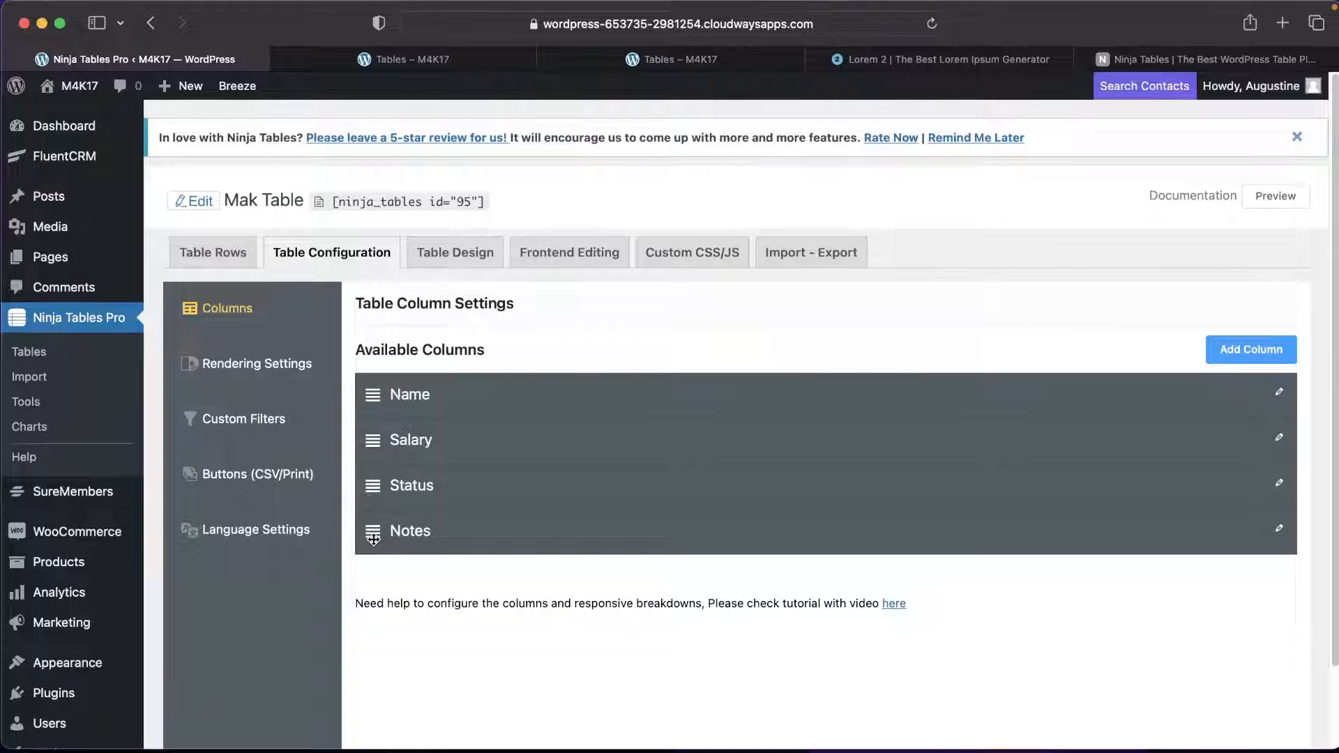
drag(373, 539, 378, 476)
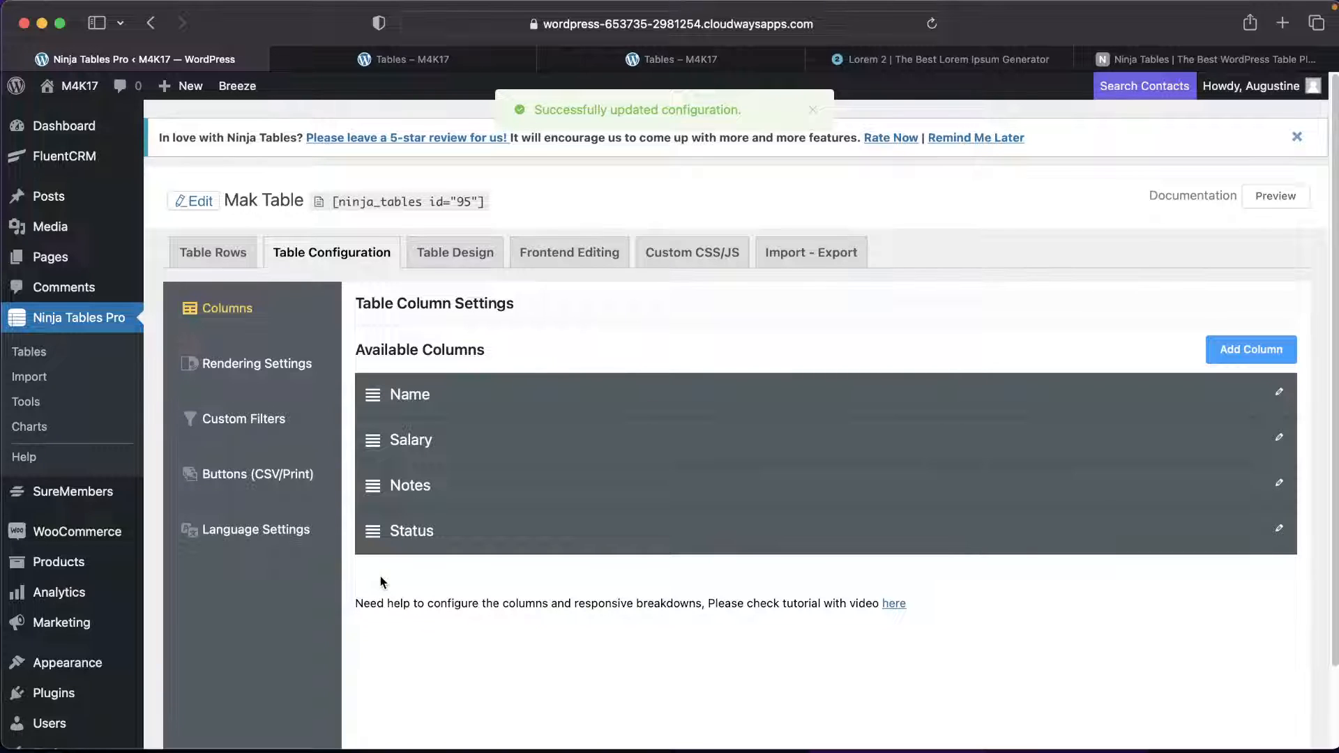
Compare the table design in the Bootstrap 4 and Bootstrap 3 styling libraries, return to Semantic UI and review its style and feature options.
click(453, 259)
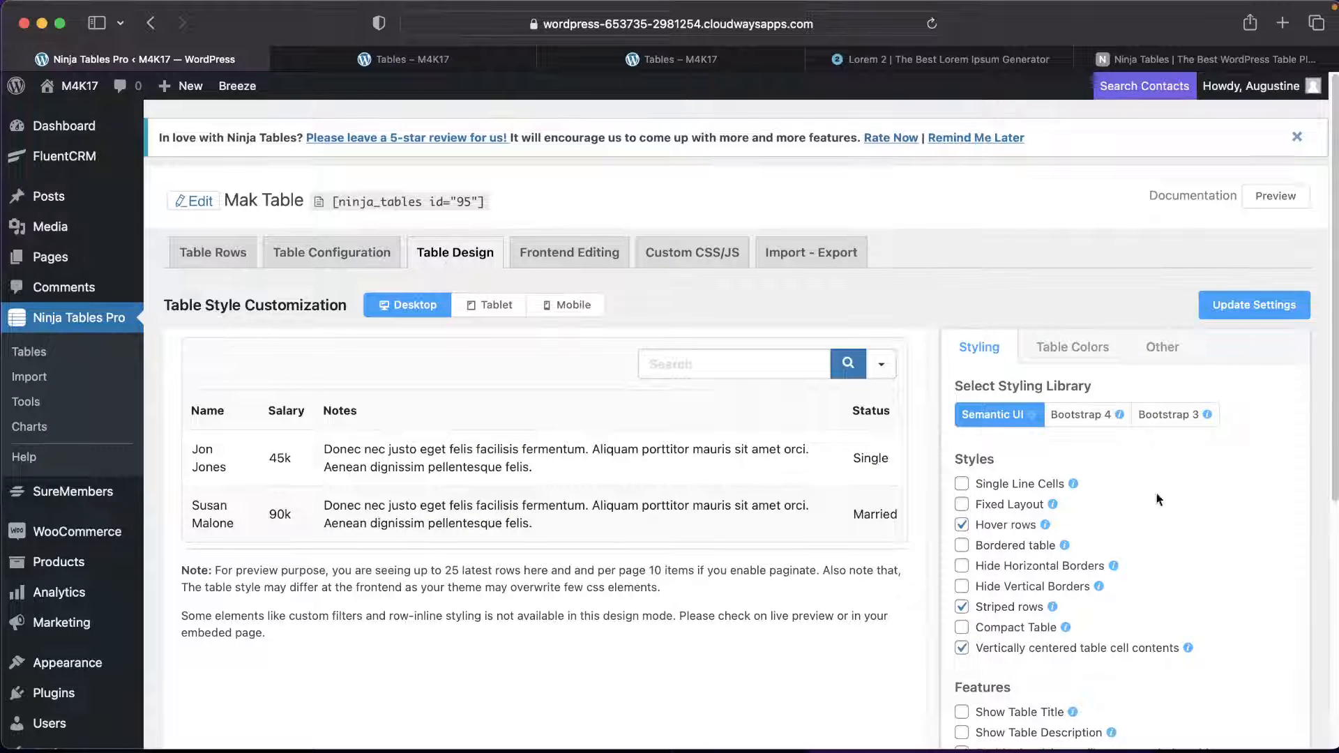
scroll(1181, 493, down, 2)
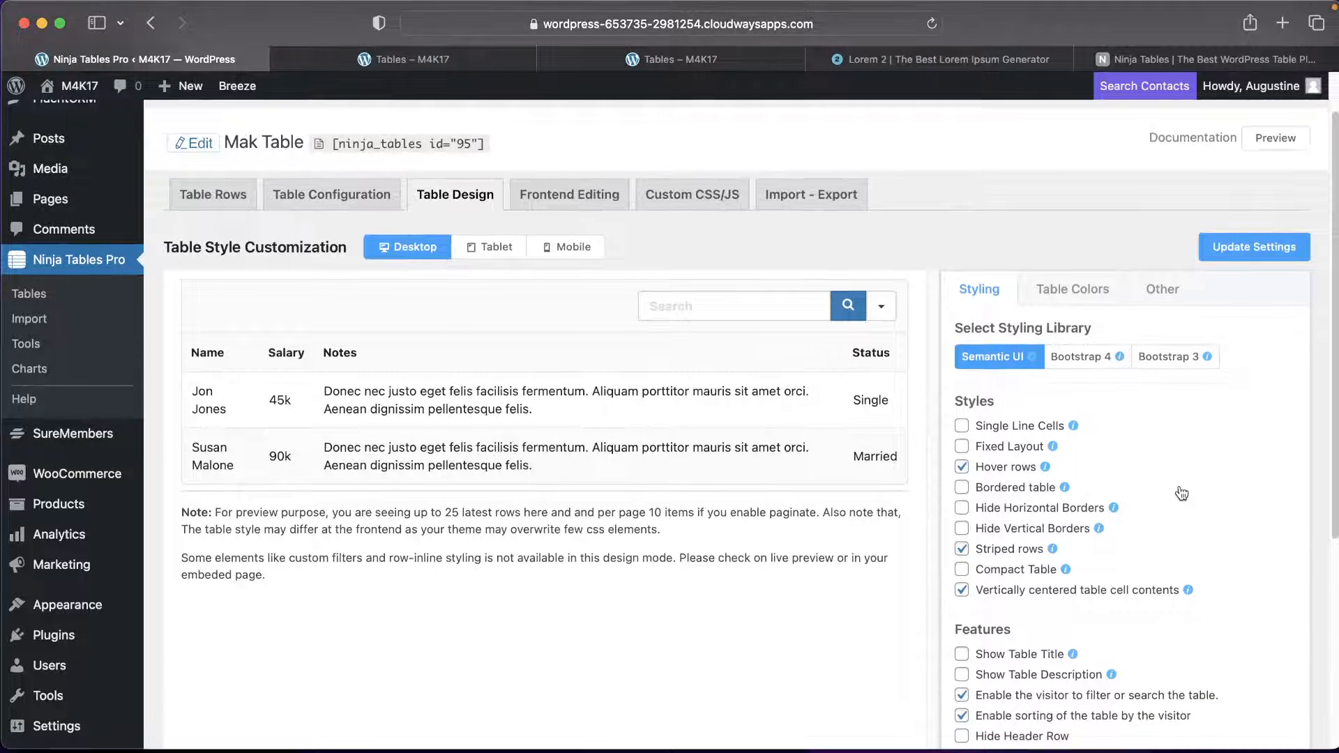
click(1083, 367)
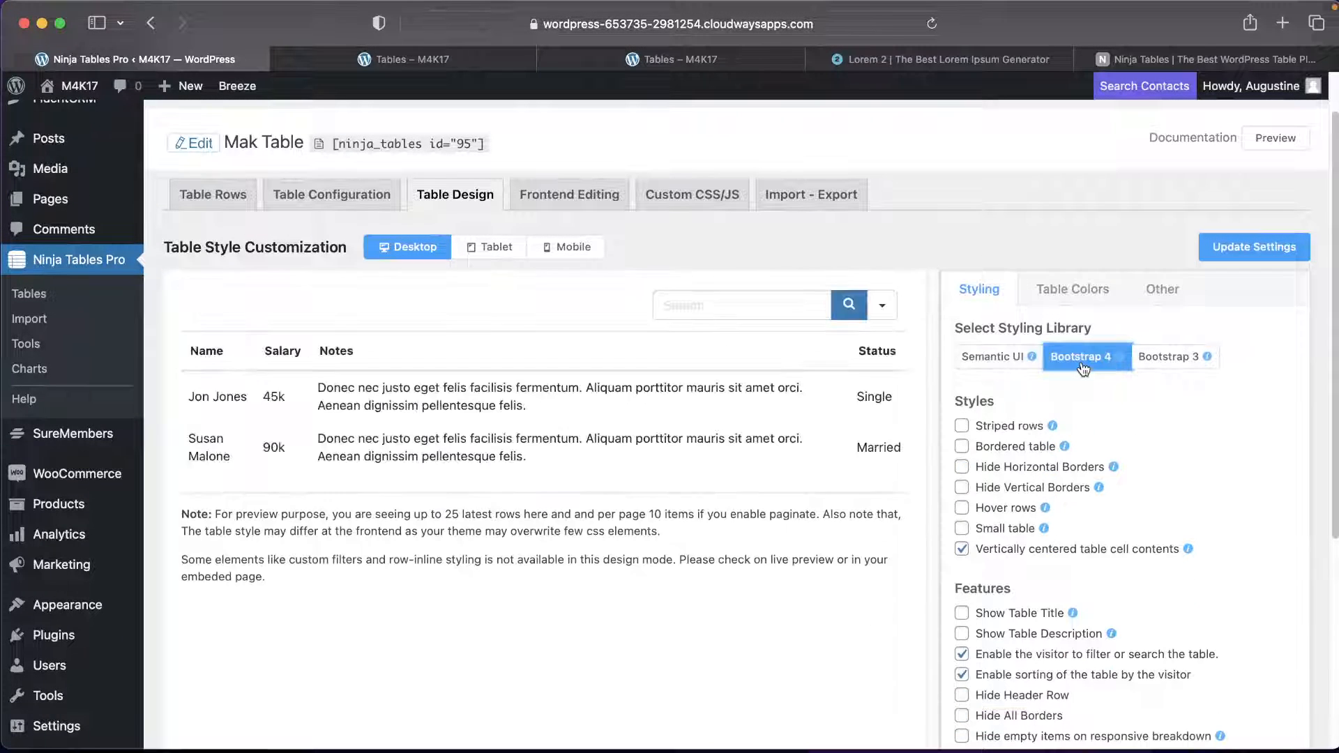
click(1186, 365)
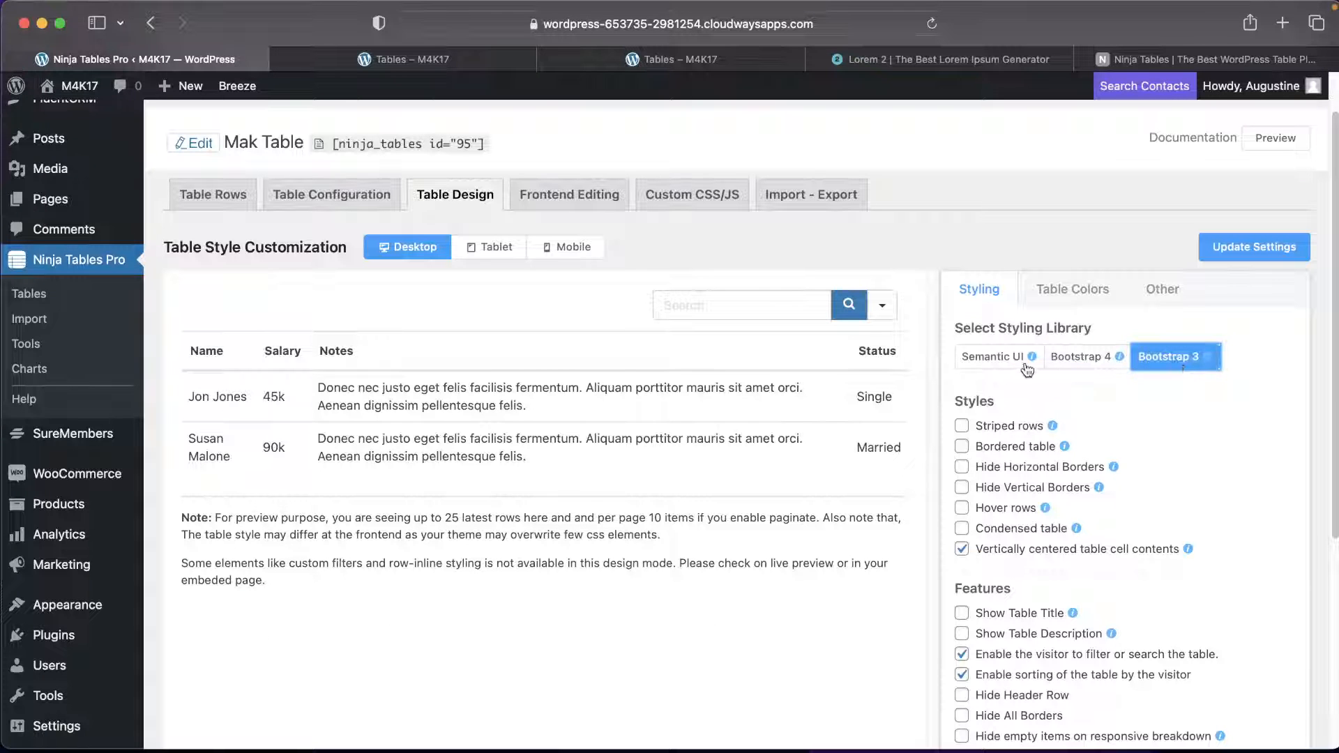
click(999, 362)
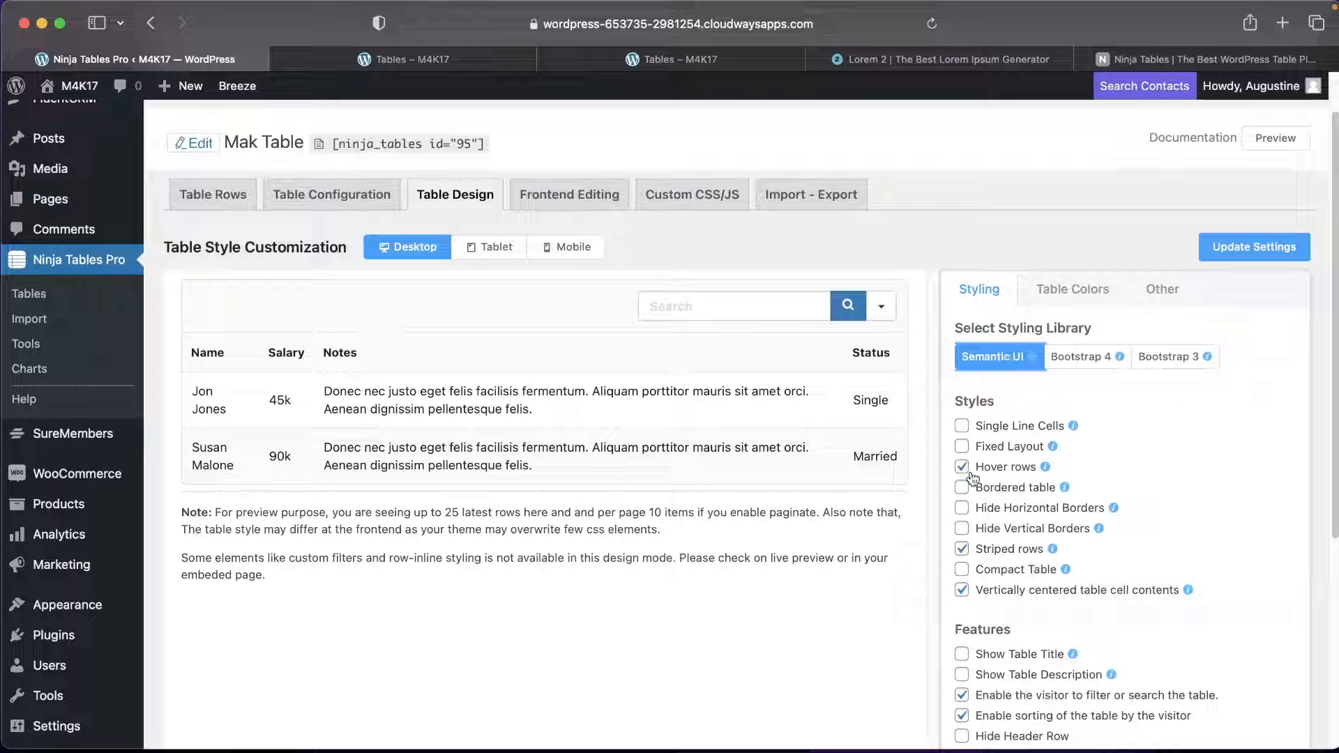
scroll(1021, 570, down, 2)
scroll(1147, 625, down, 2)
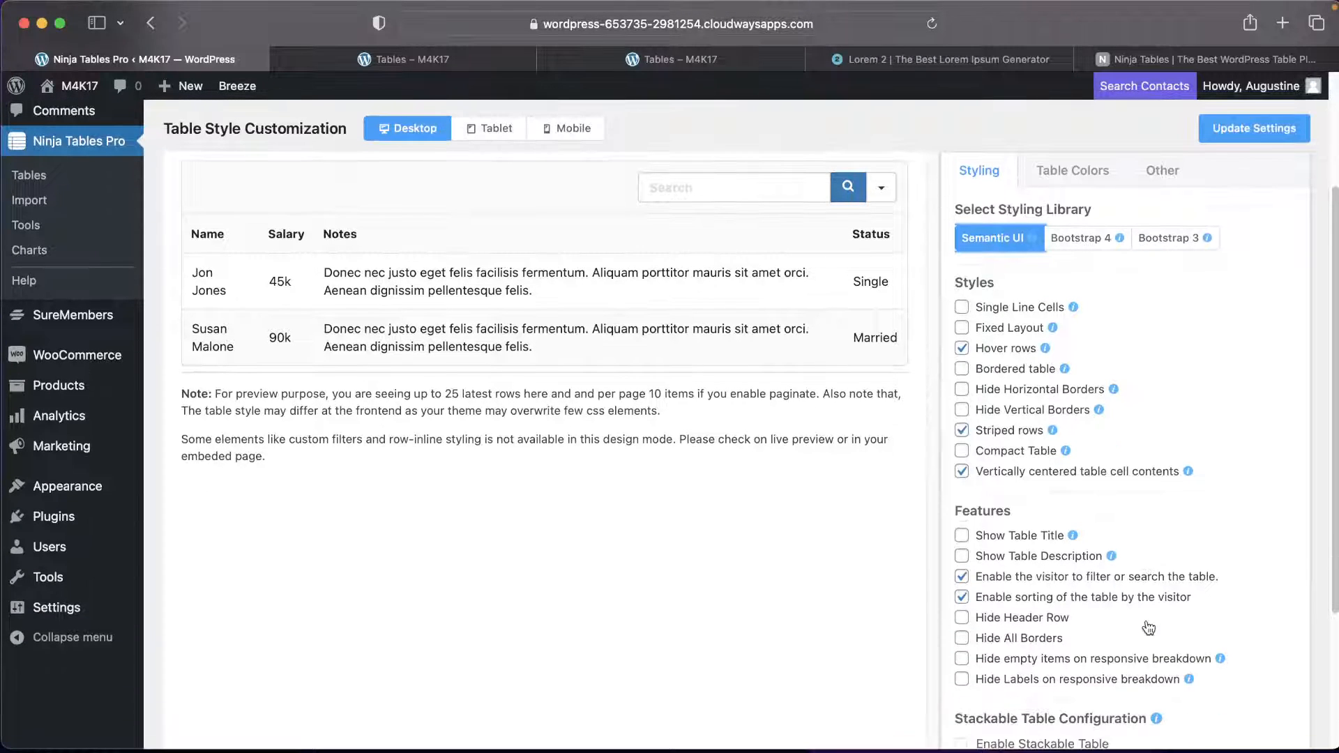
Compare the White, Orange and Green predefined color schemes on the table preview and select White.
scroll(1102, 631, down, 5)
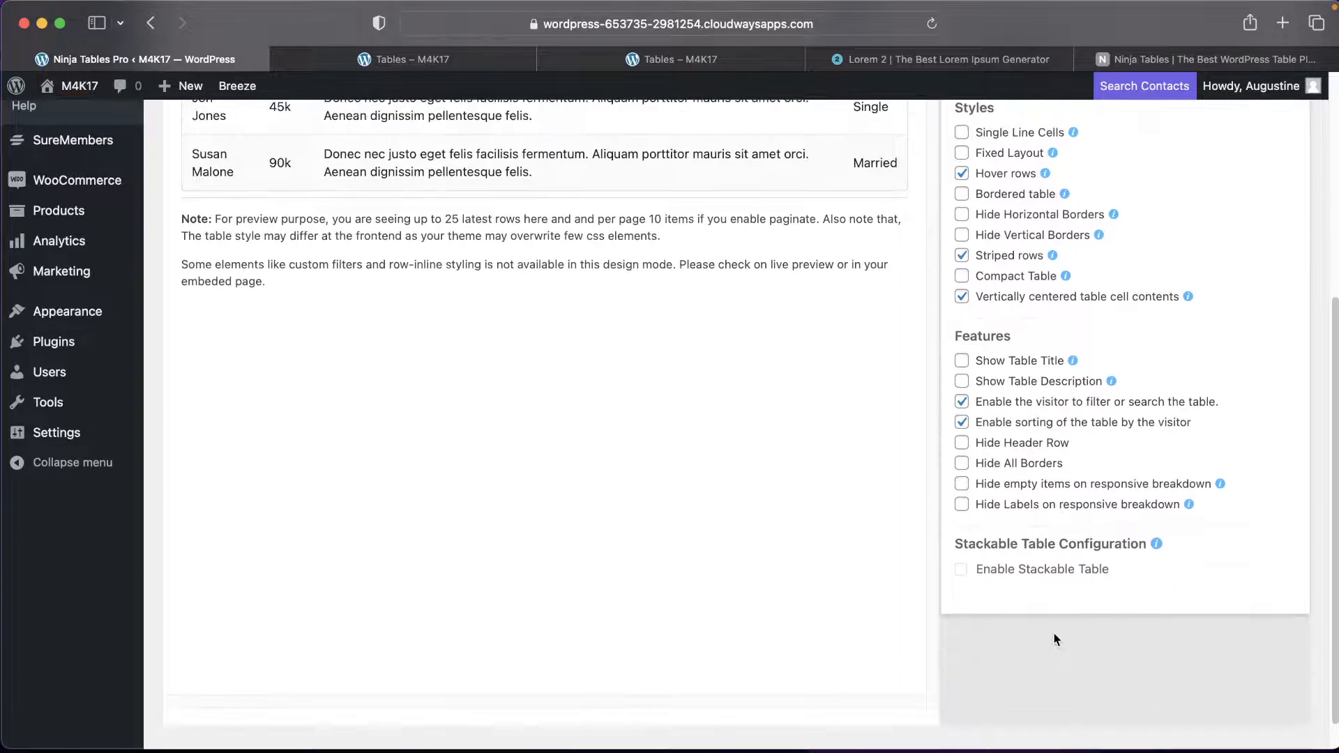
scroll(1053, 632, up, 10)
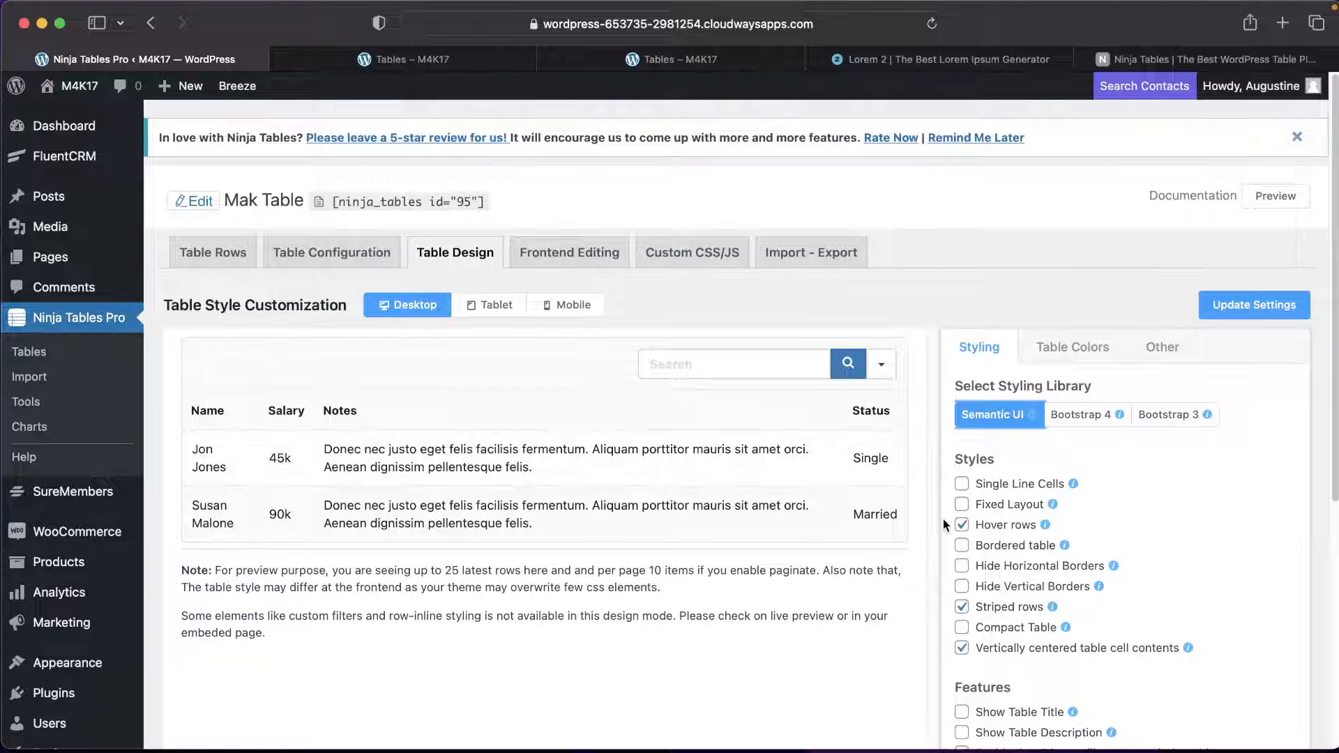
click(1067, 352)
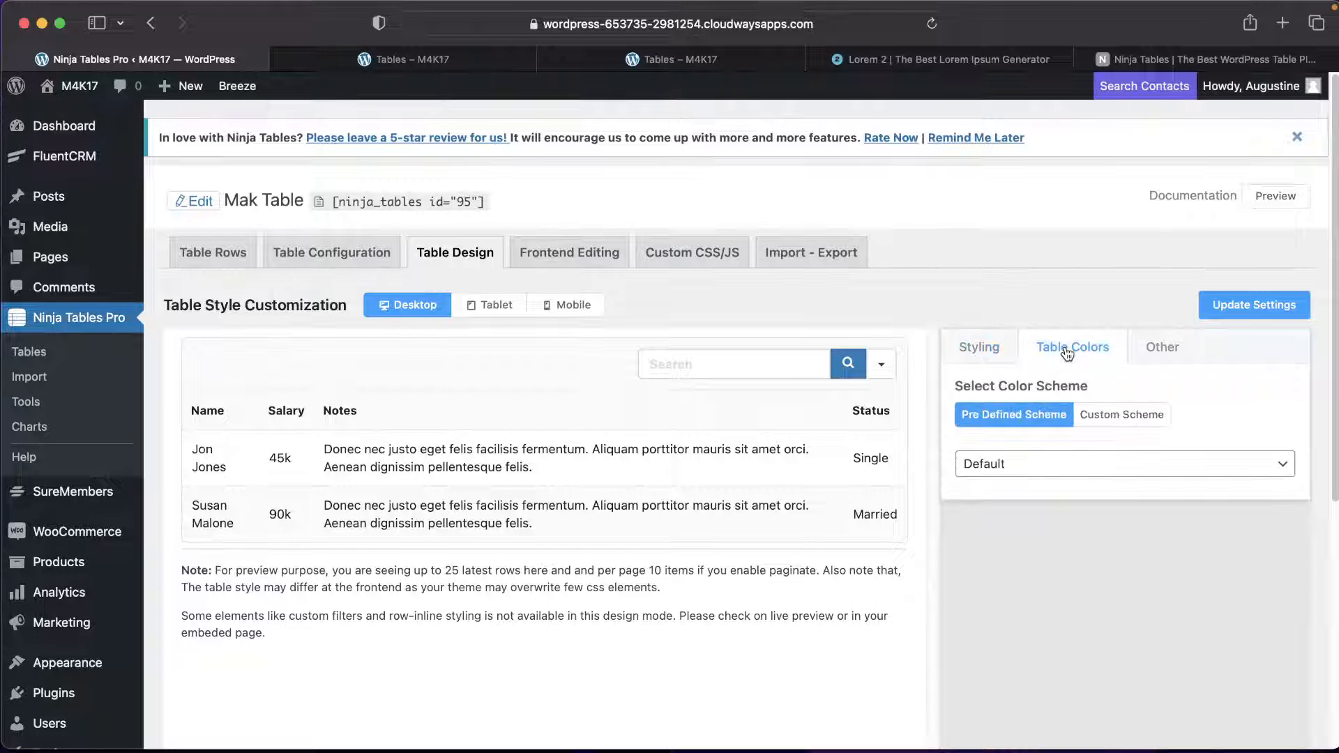
click(1027, 470)
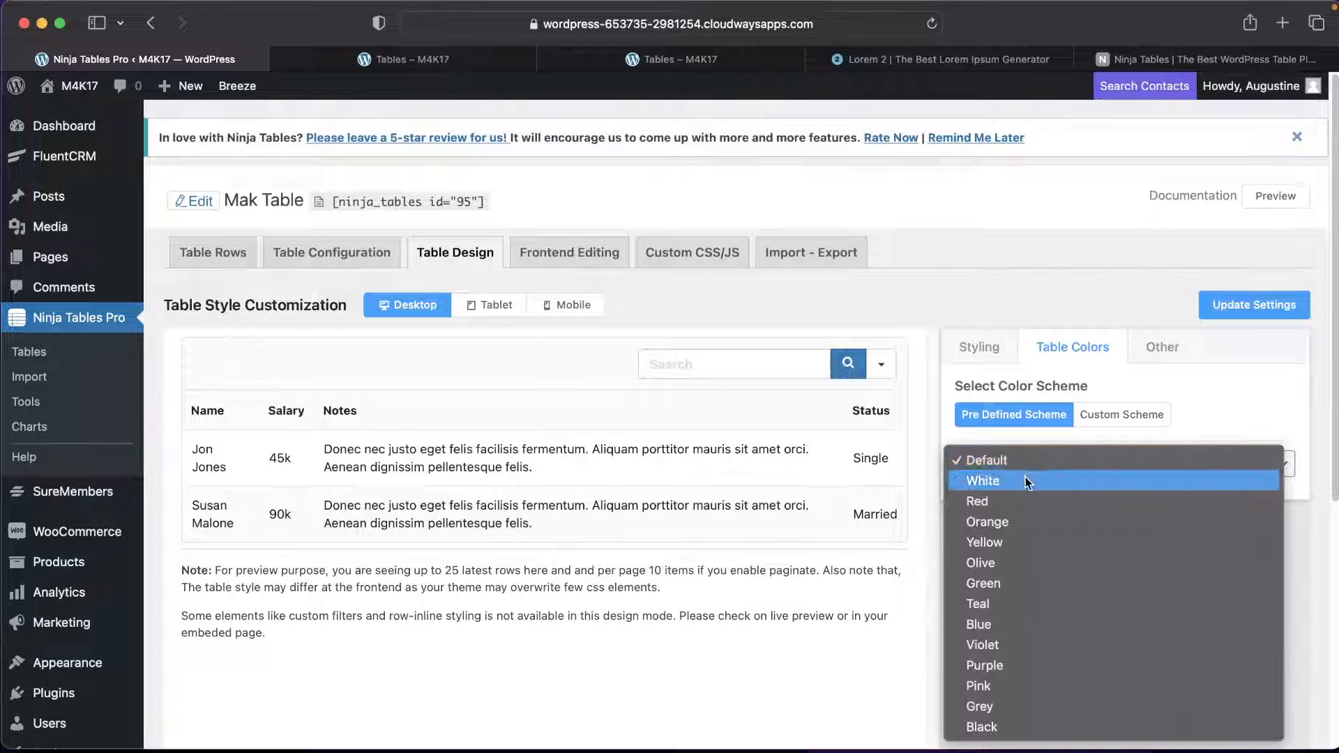
click(1024, 488)
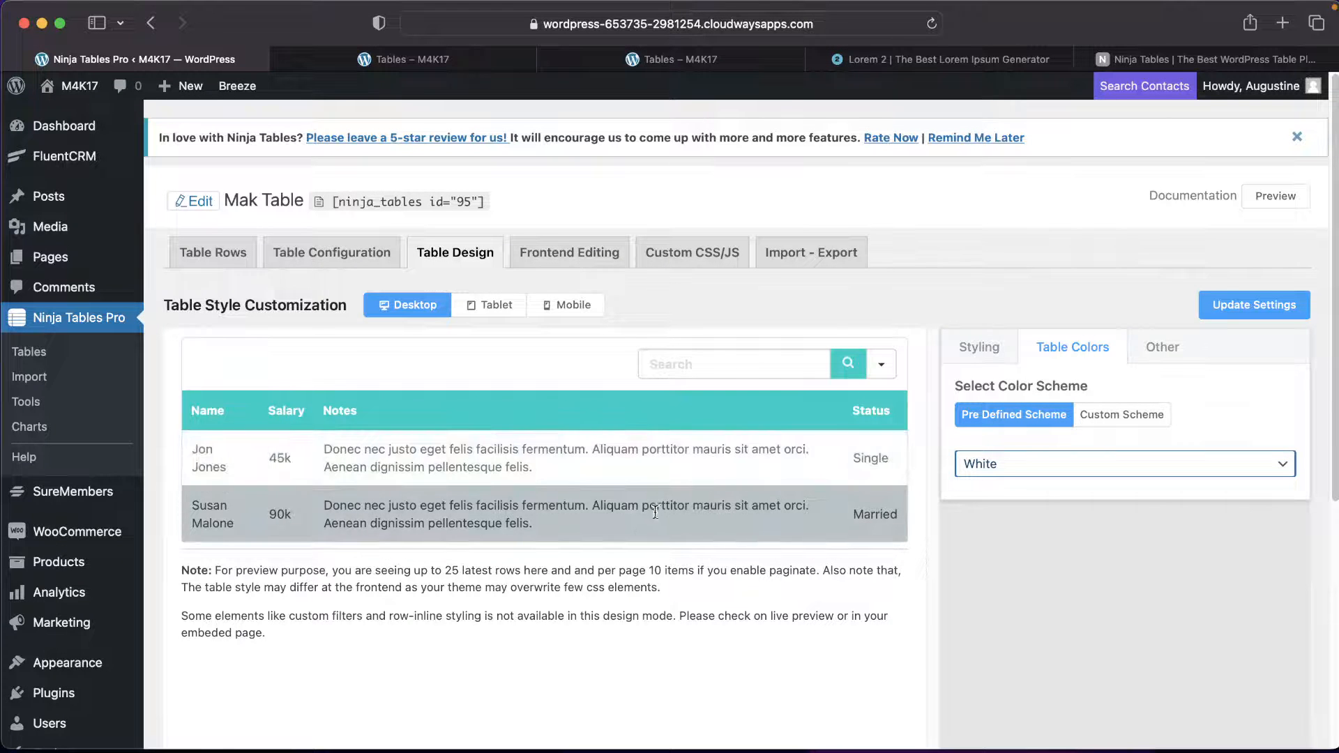
click(1077, 471)
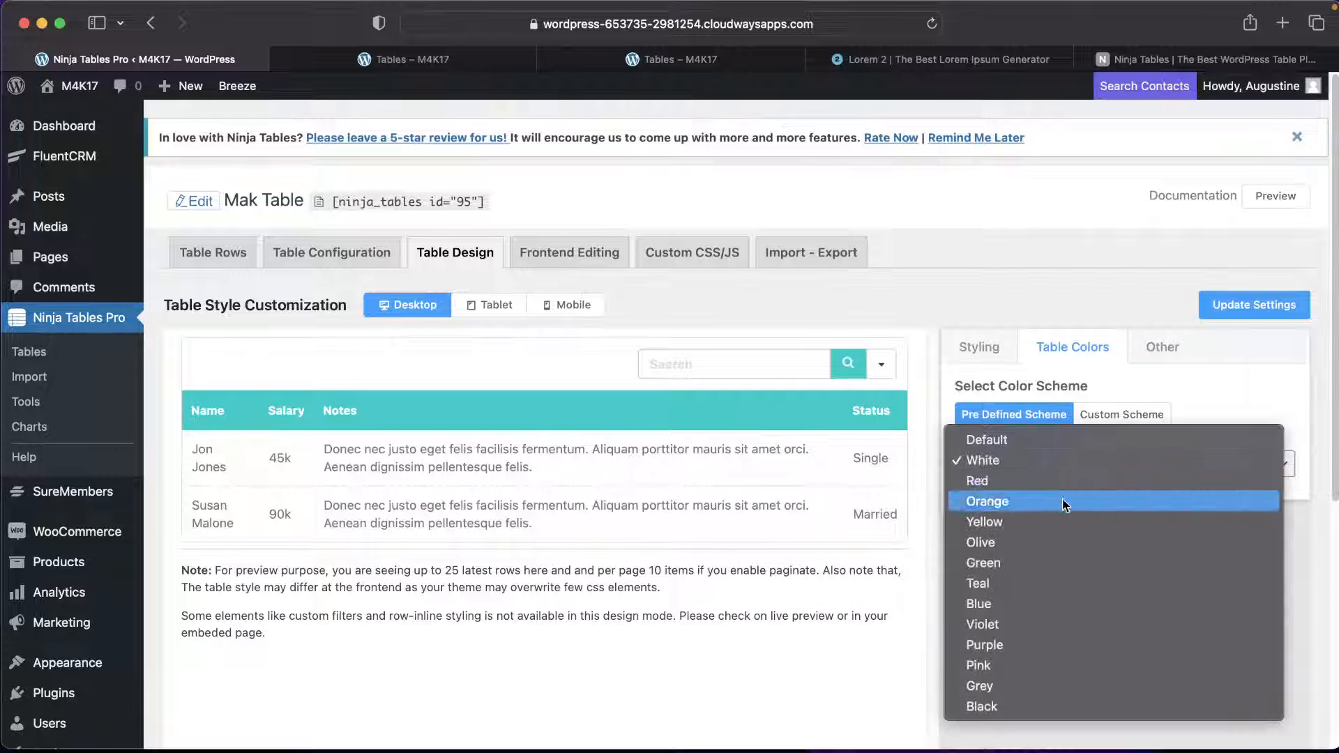
click(1061, 499)
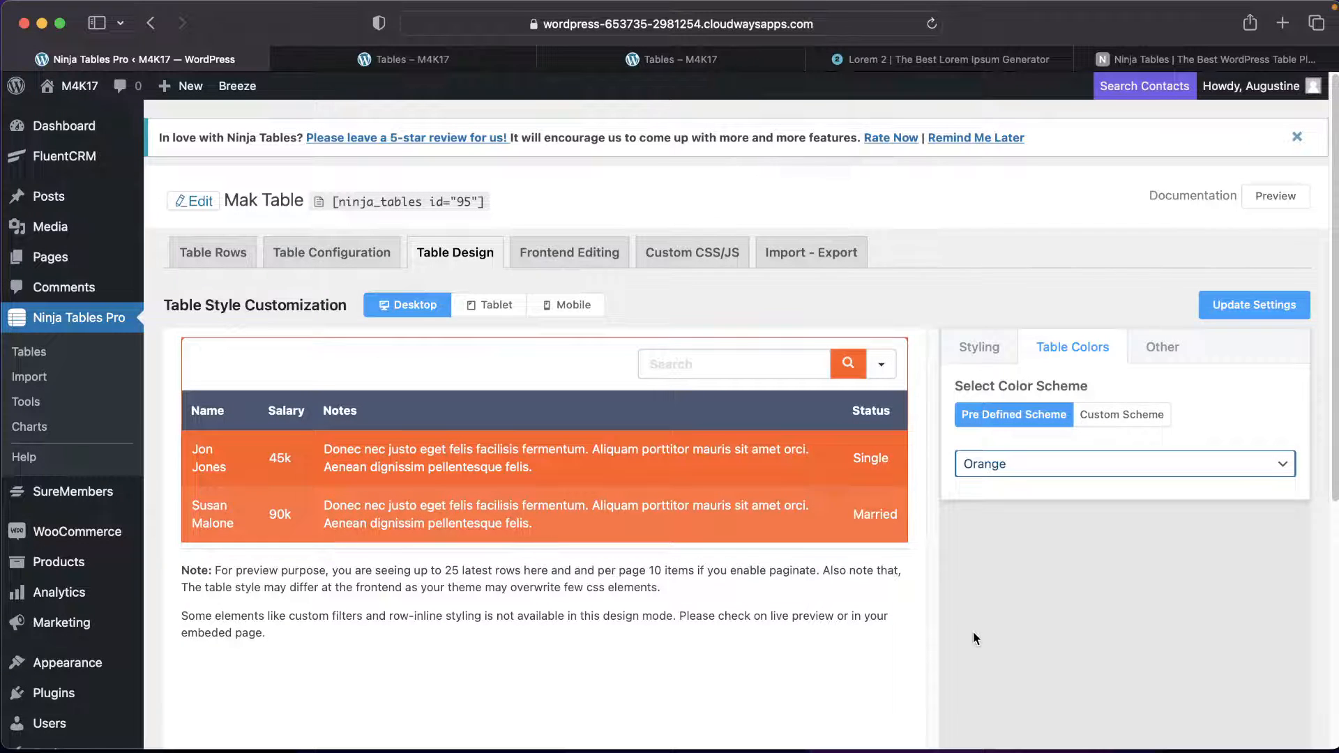
click(1100, 465)
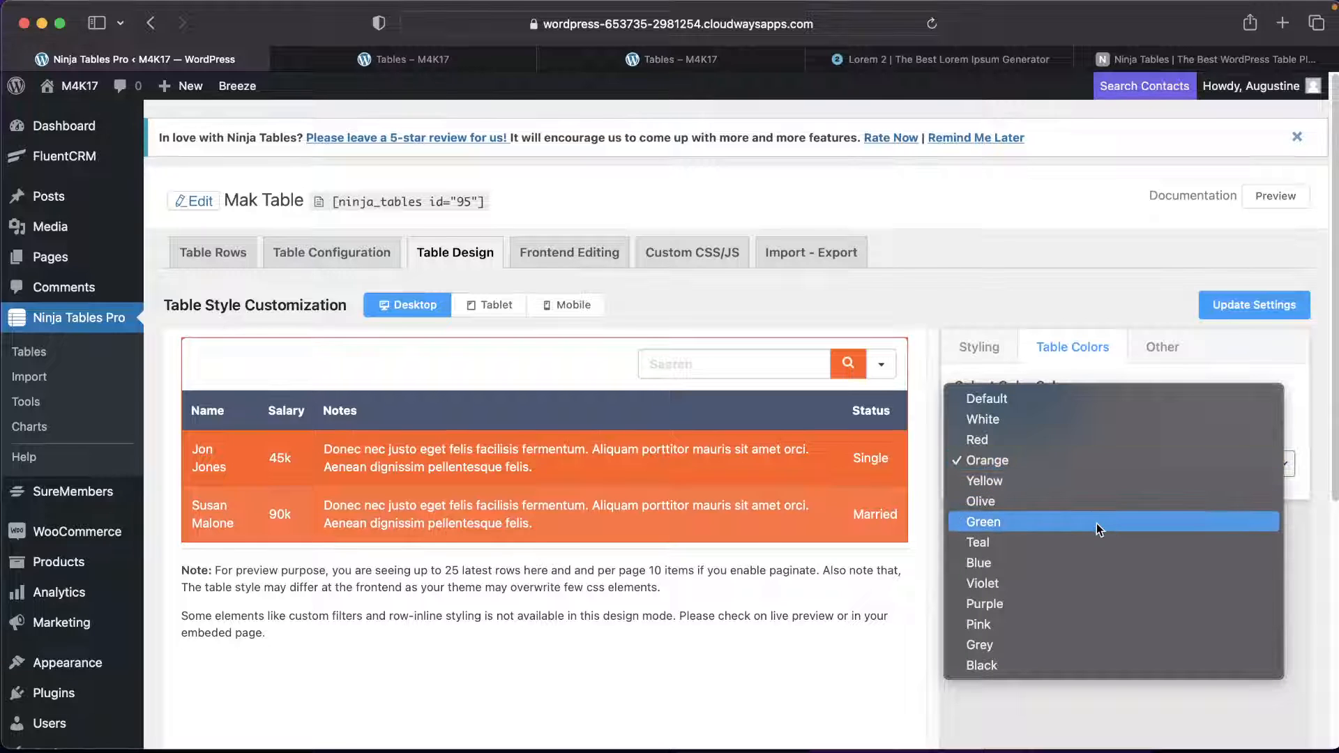
click(1096, 523)
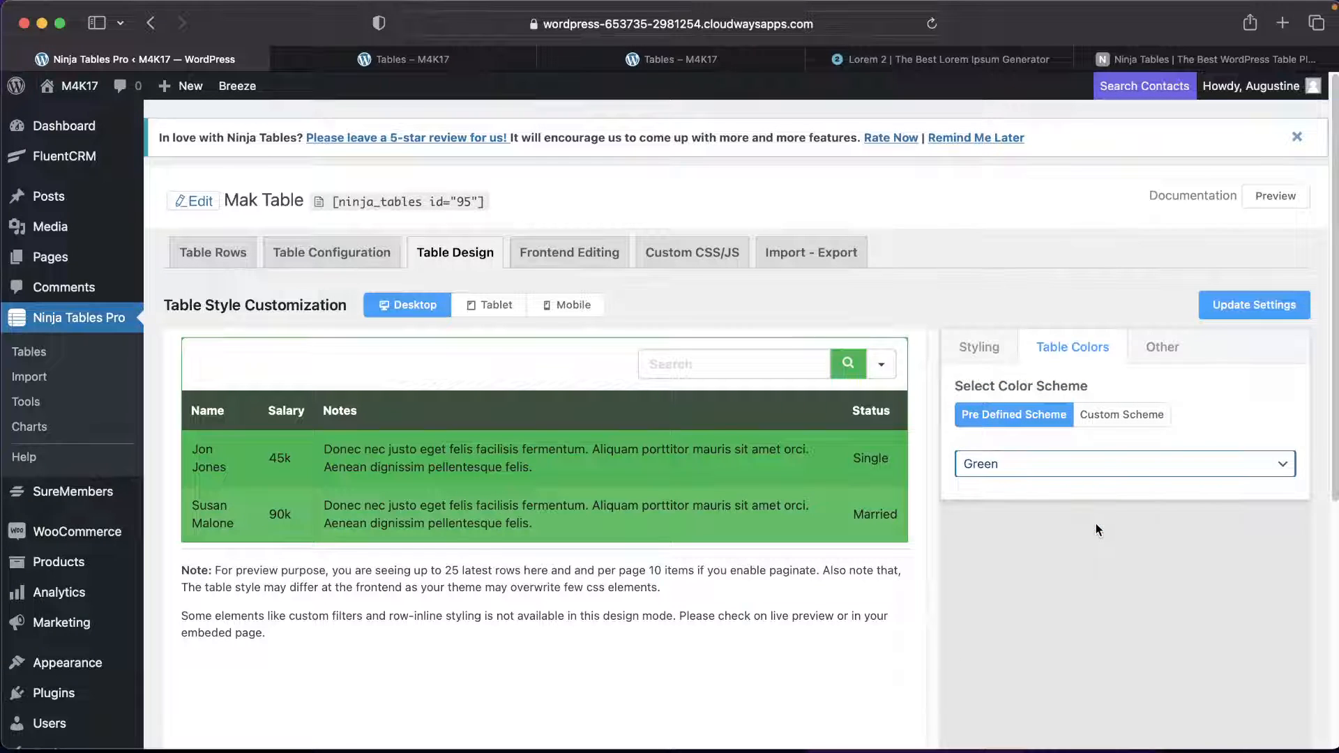
click(1060, 465)
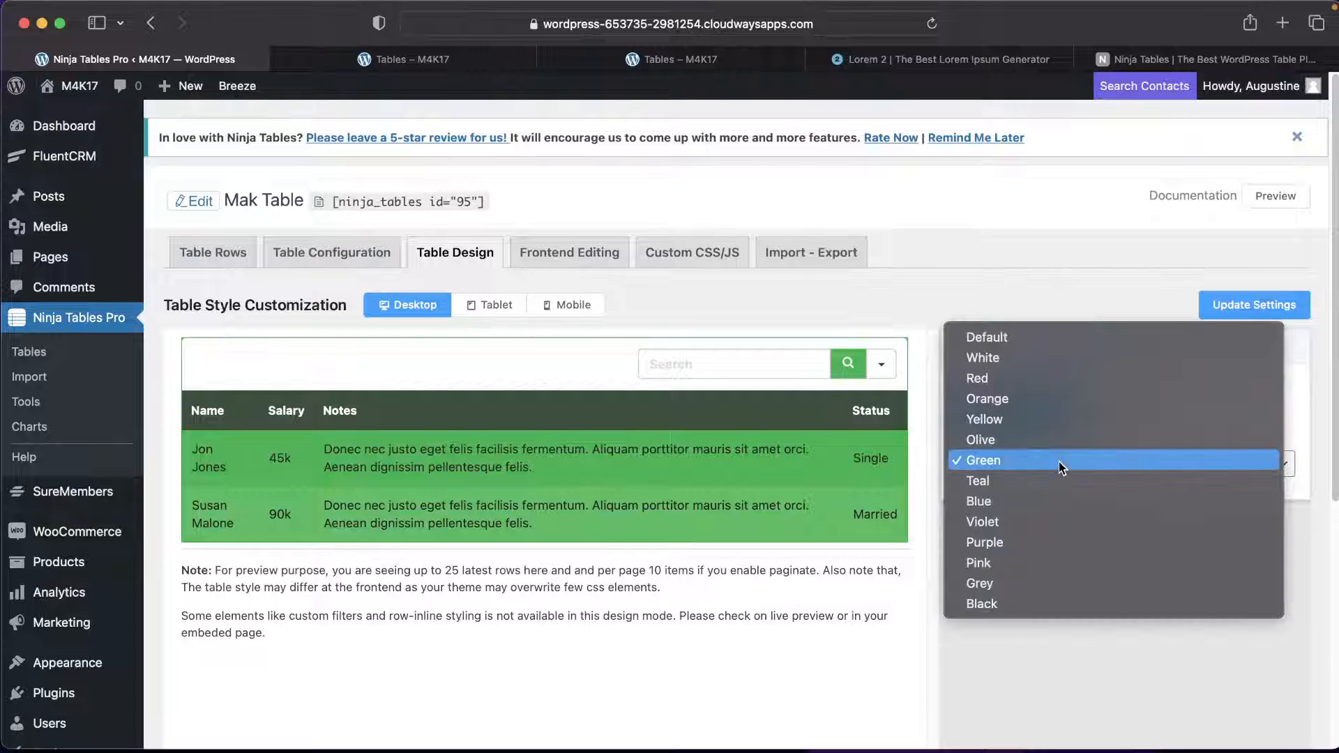
click(1040, 359)
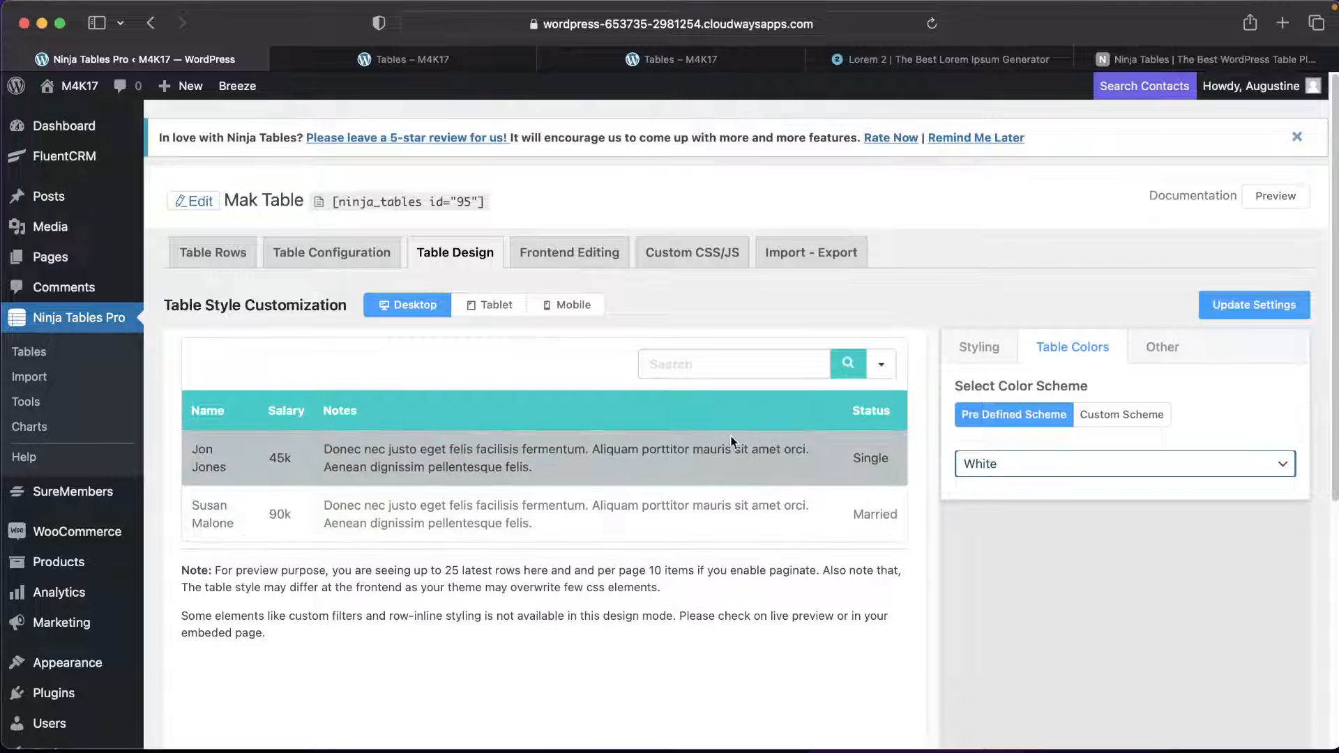
Enable frontend editing for the table and review its data editing permissions and column options.
click(603, 256)
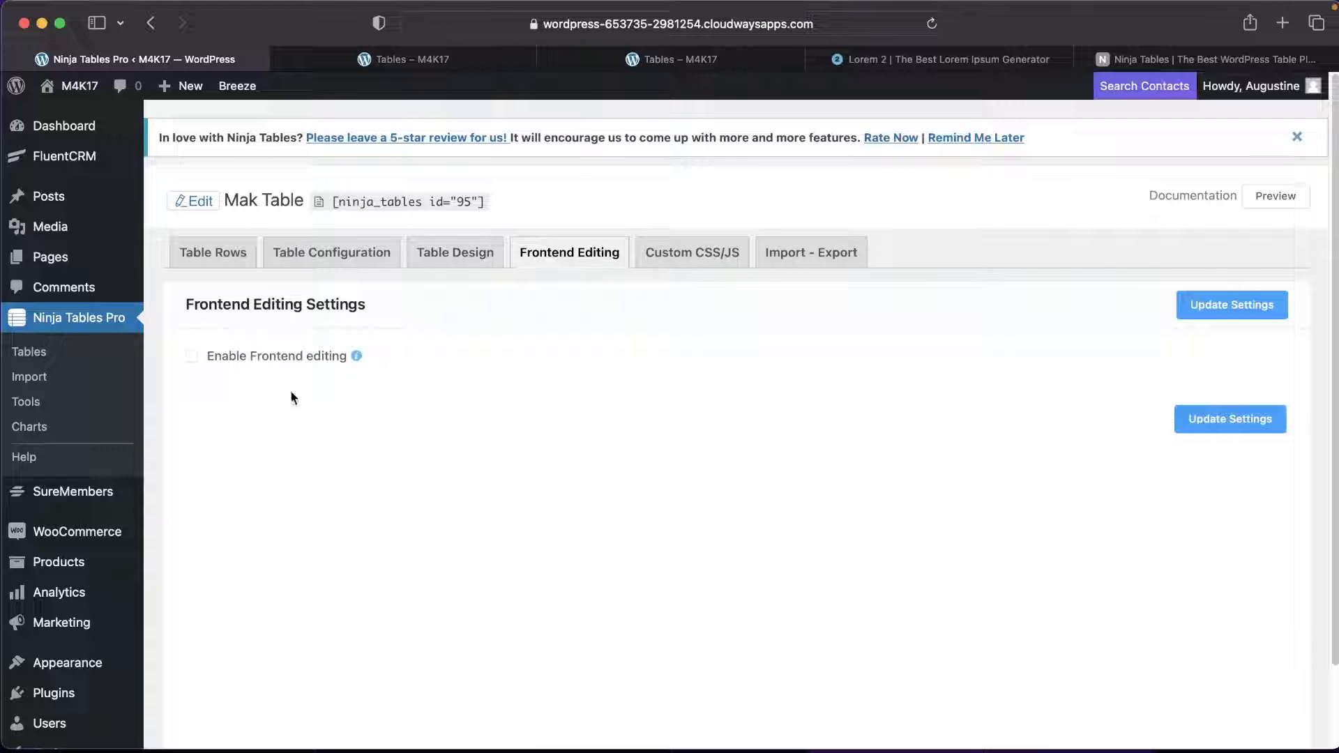
click(192, 357)
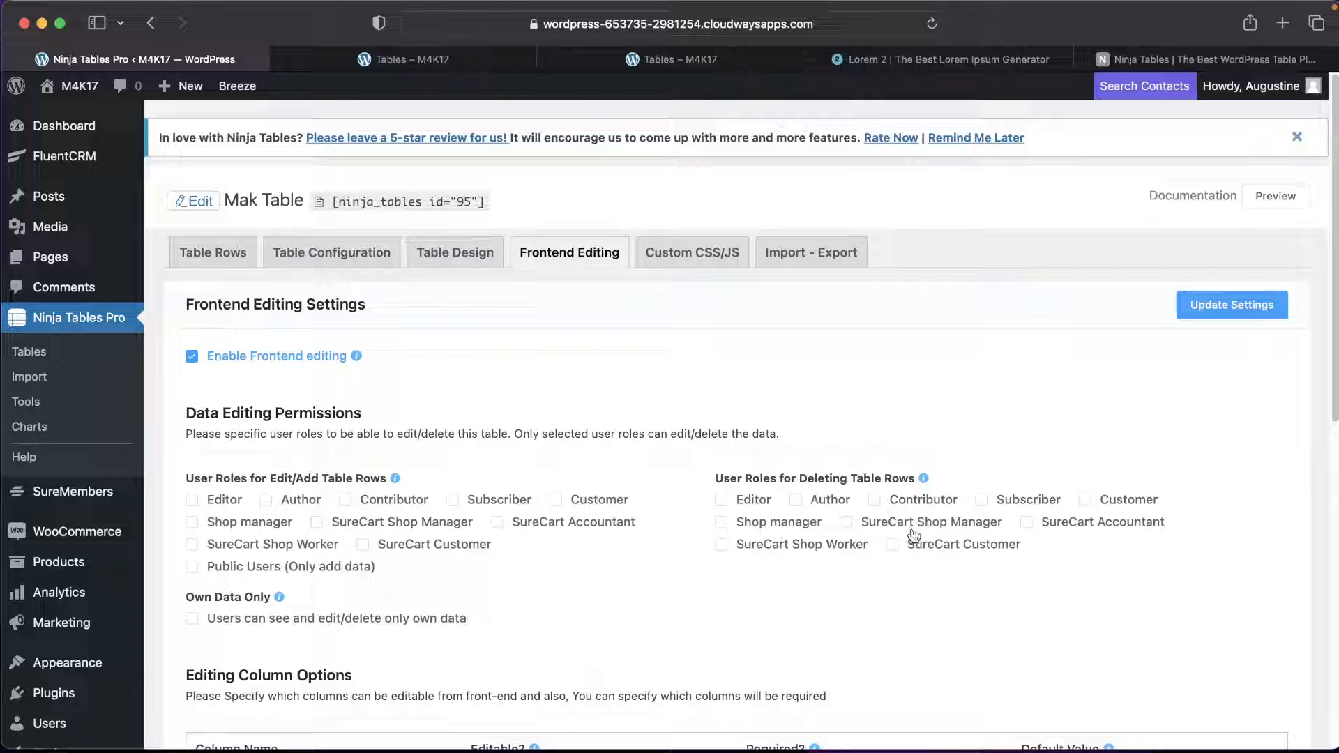
scroll(663, 603, down, 5)
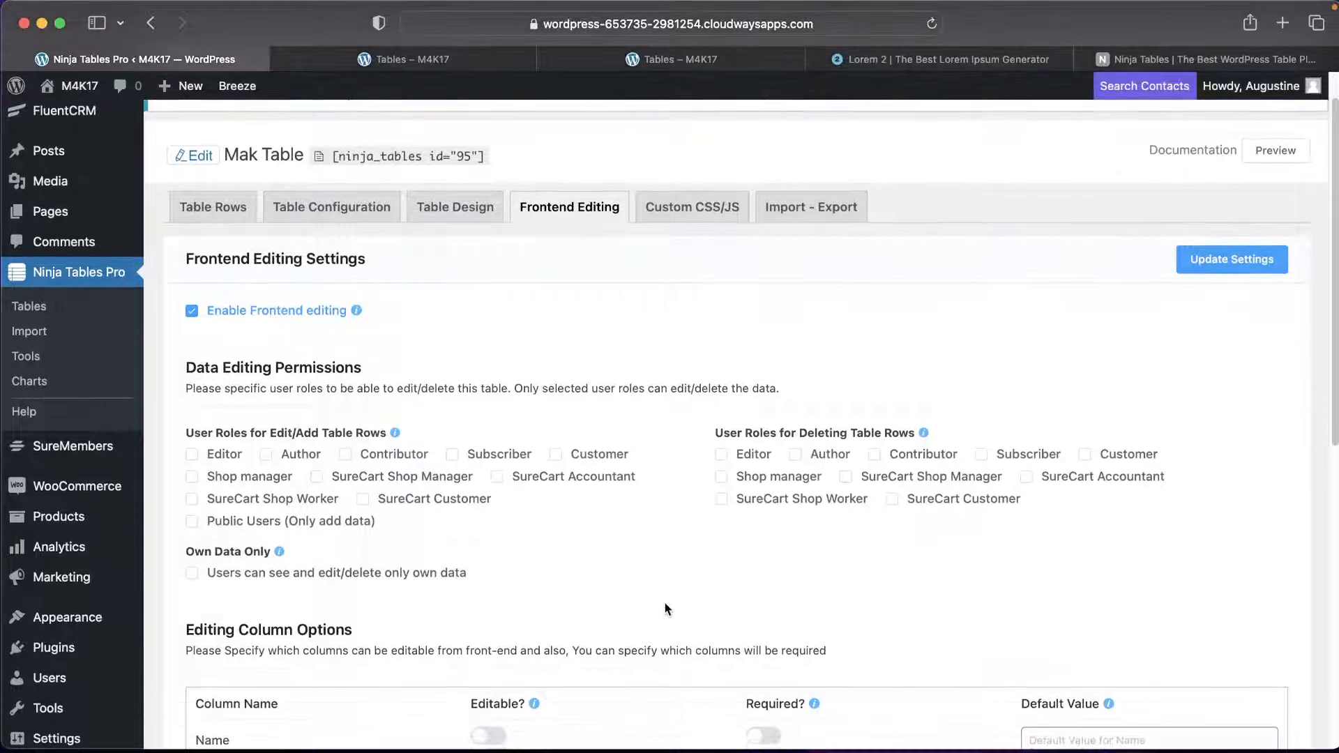
scroll(665, 608, down, 5)
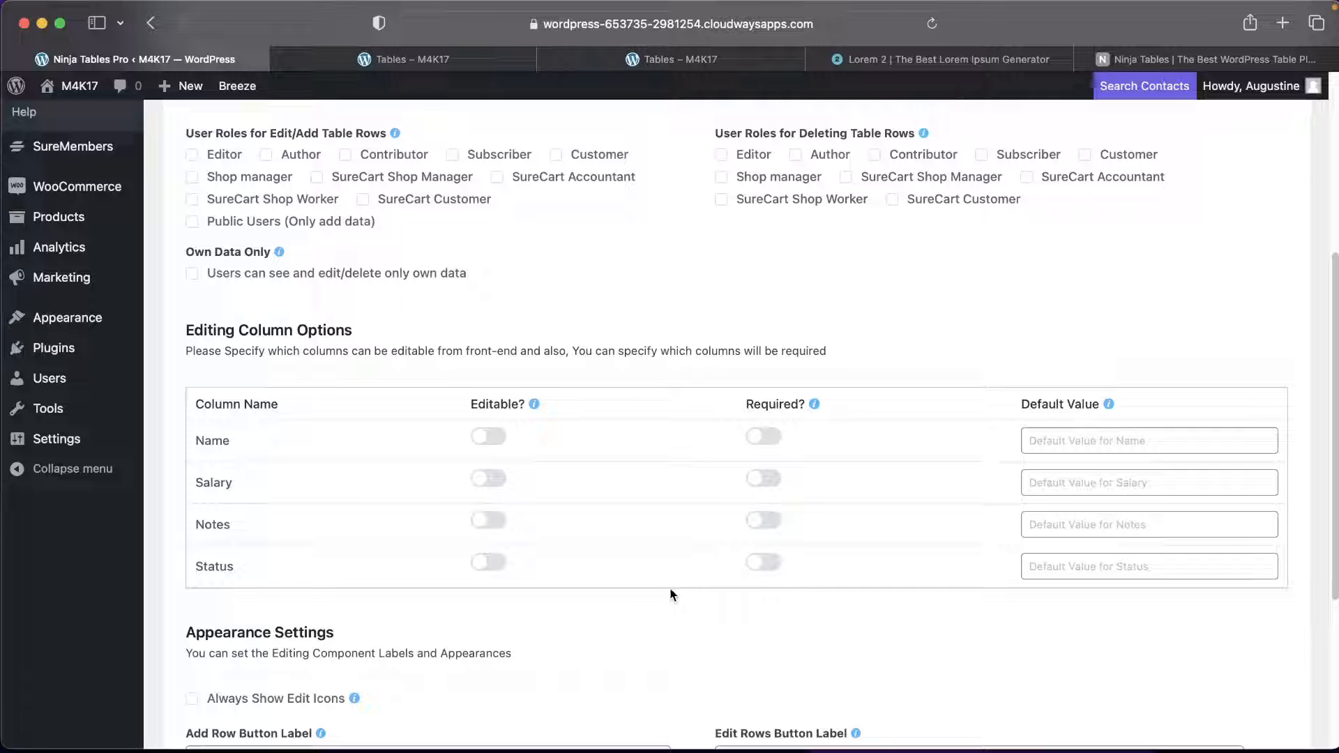
Make the Name, Salary, Notes and Status columns editable from the frontend and save the settings.
click(494, 438)
click(494, 479)
click(500, 530)
click(496, 562)
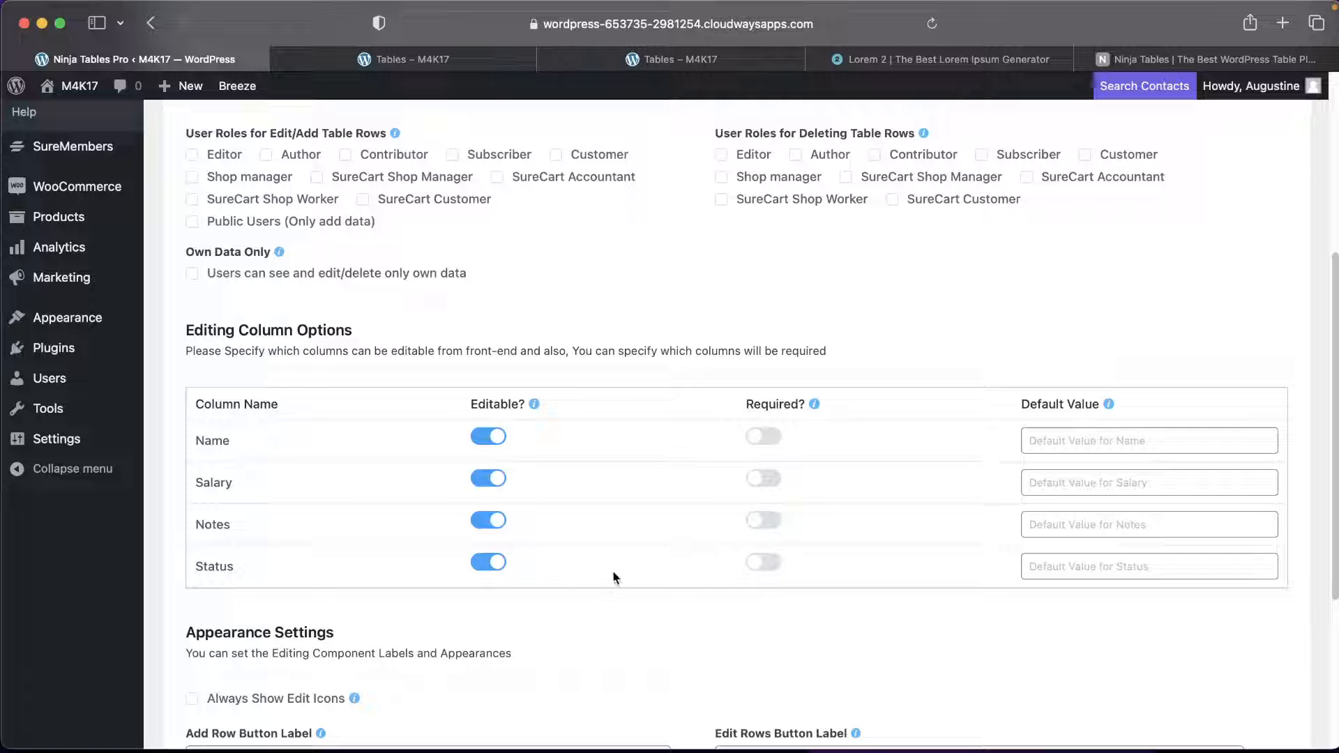
scroll(614, 572, up, 3)
scroll(614, 571, up, 3)
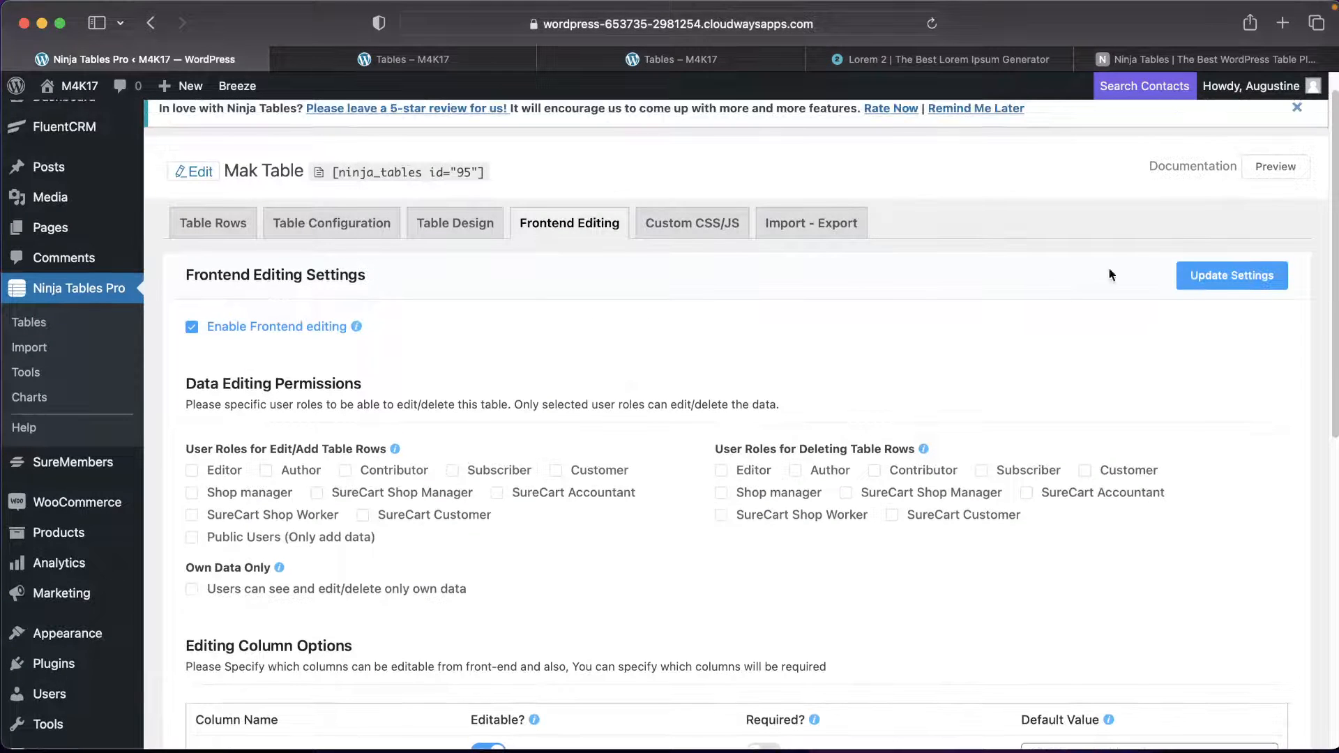
click(1219, 281)
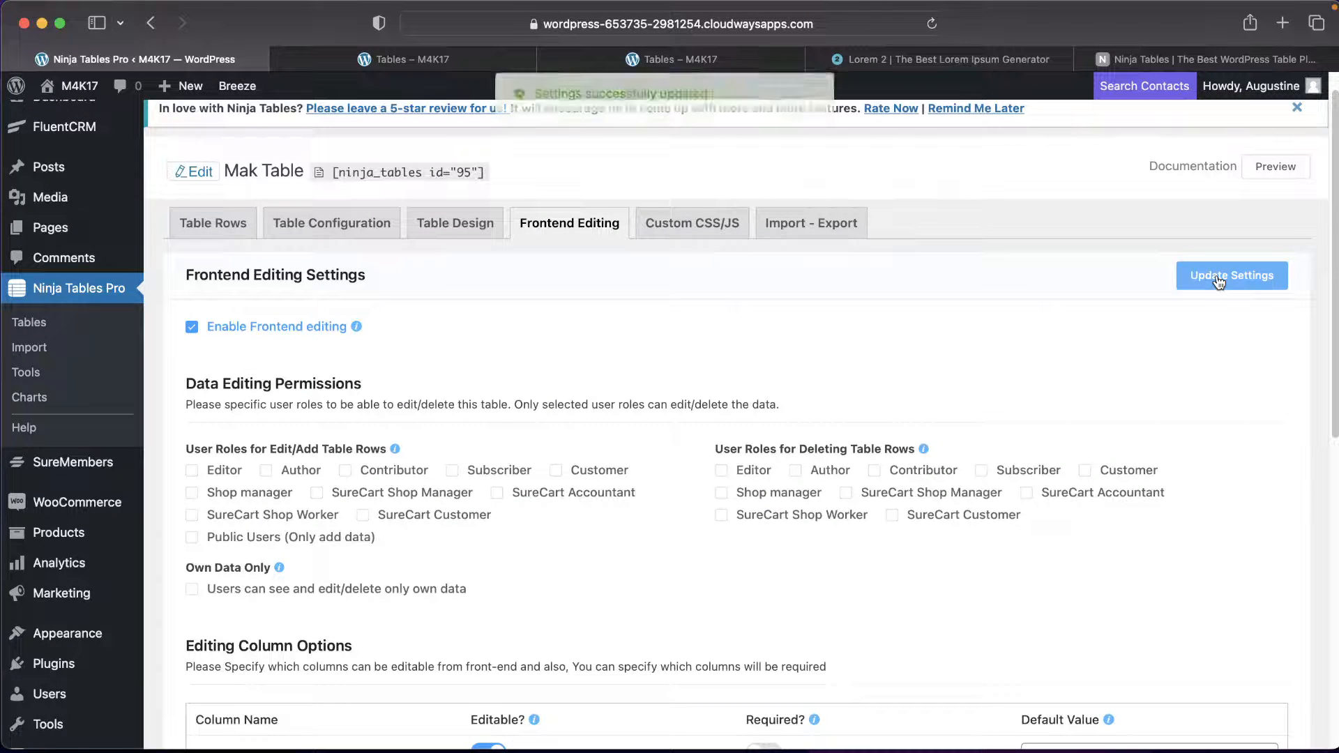
Reload the live Tables page and view the manual table below the product table.
click(407, 62)
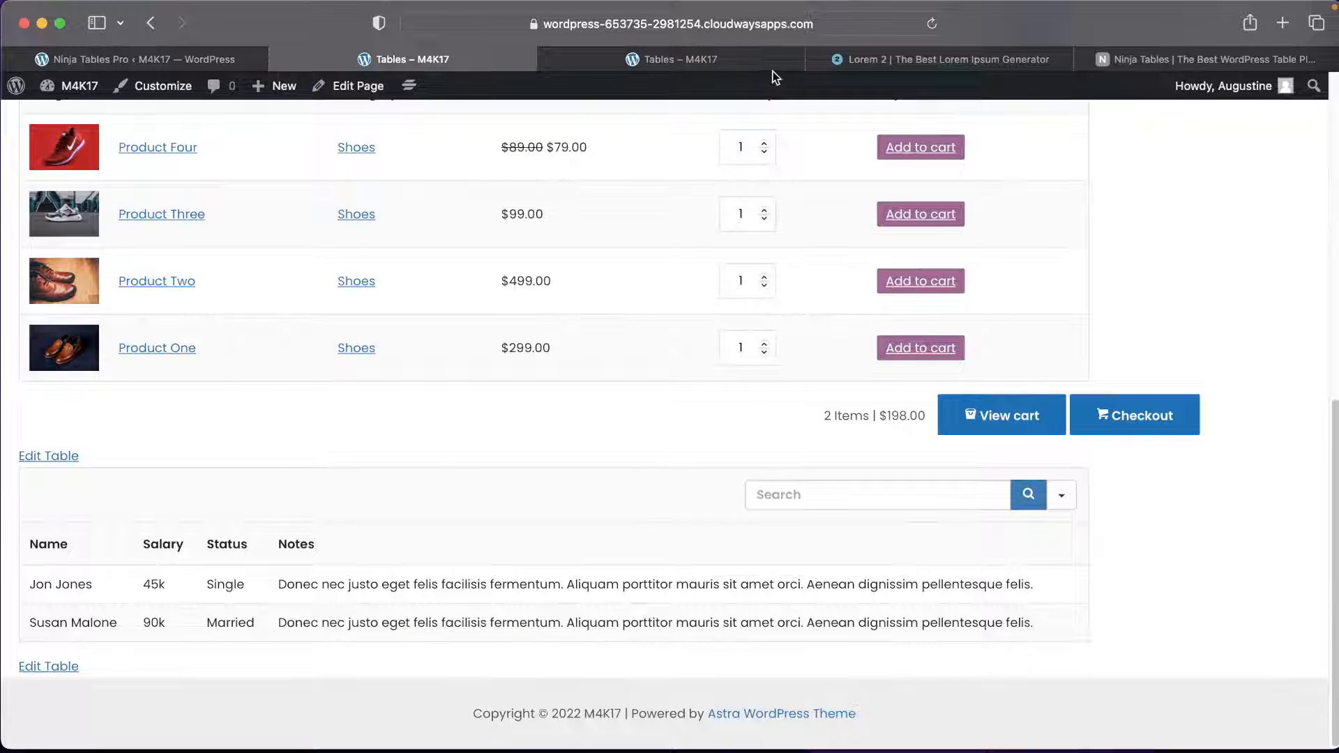
click(932, 24)
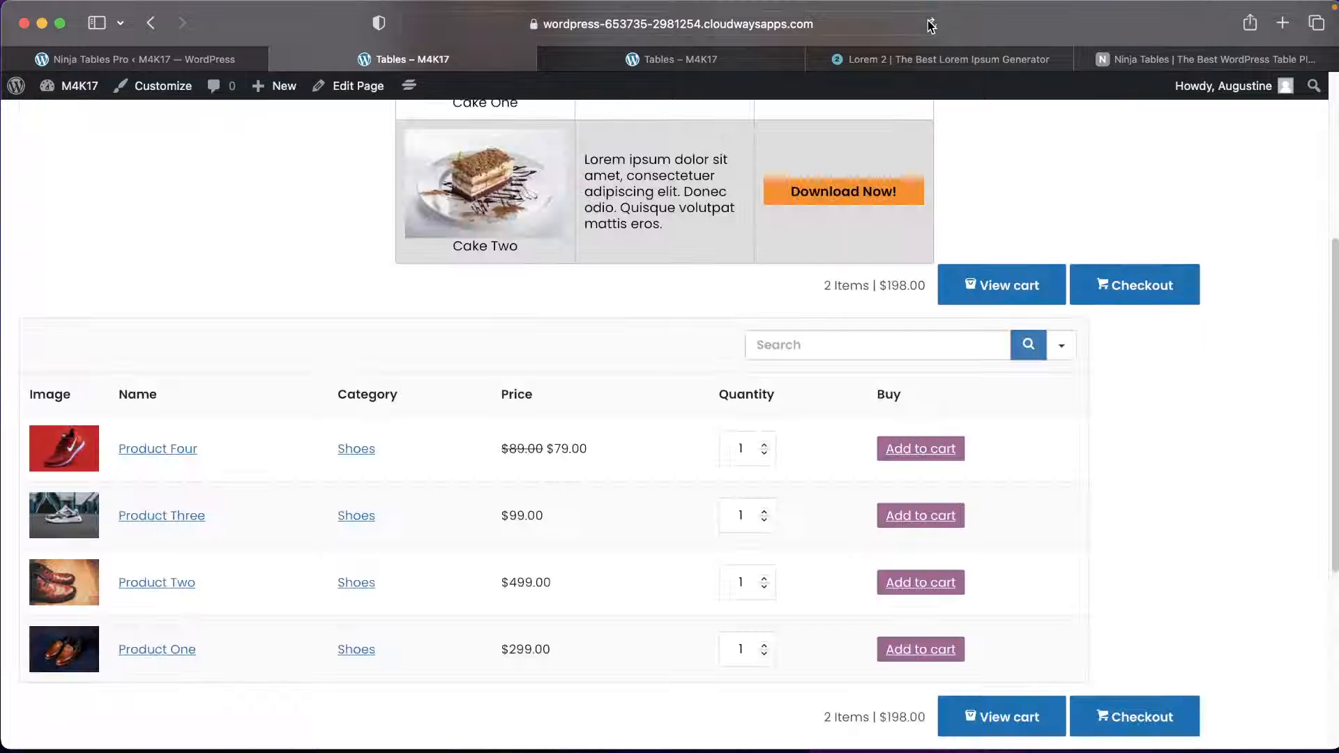
scroll(693, 454, down, 5)
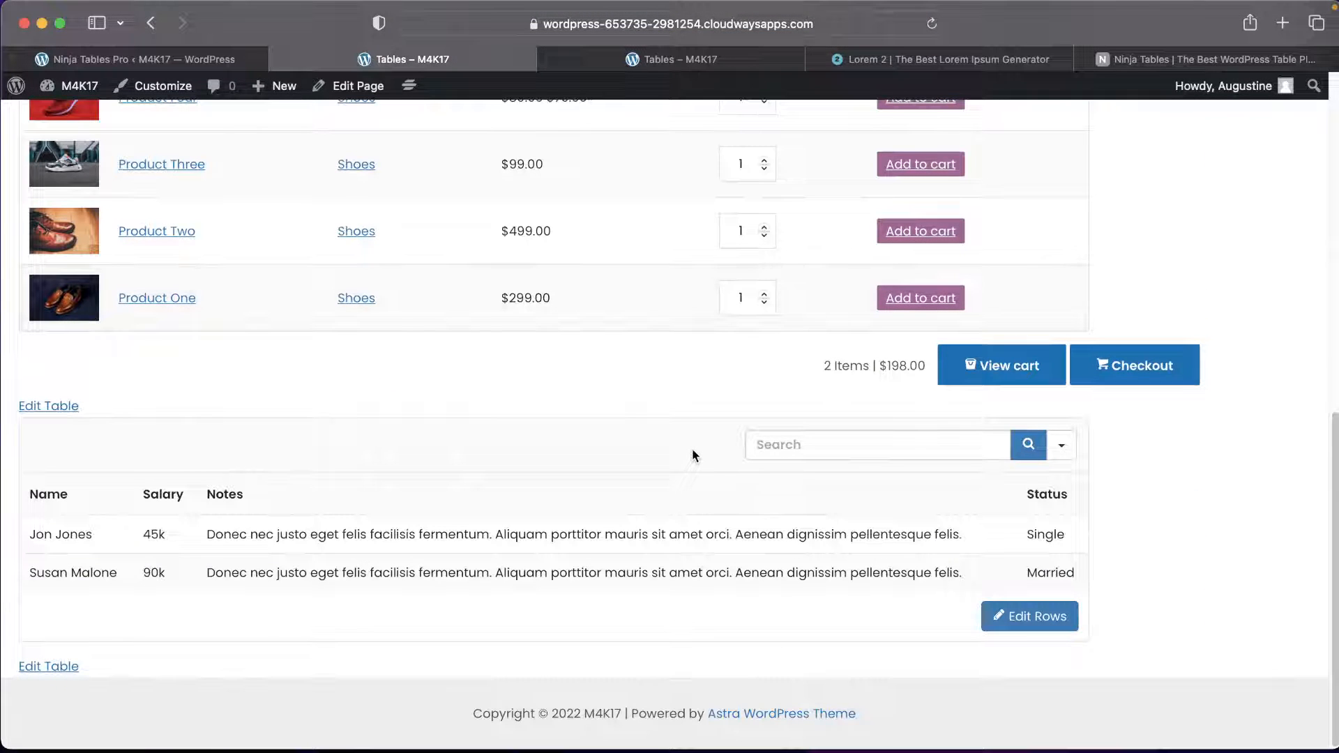
Add a row to the manual table on the live page with a name, salary 20k, notes "No notes" and status Married.
click(1033, 618)
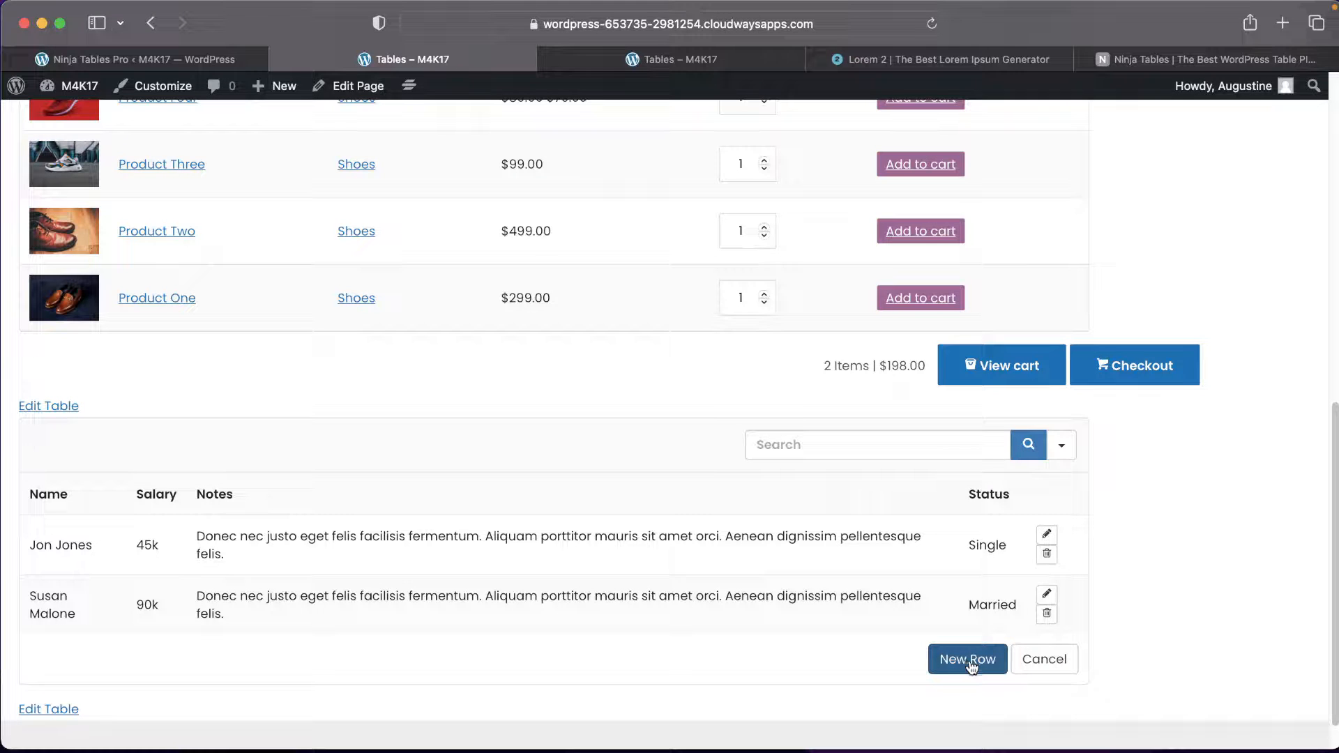
click(968, 659)
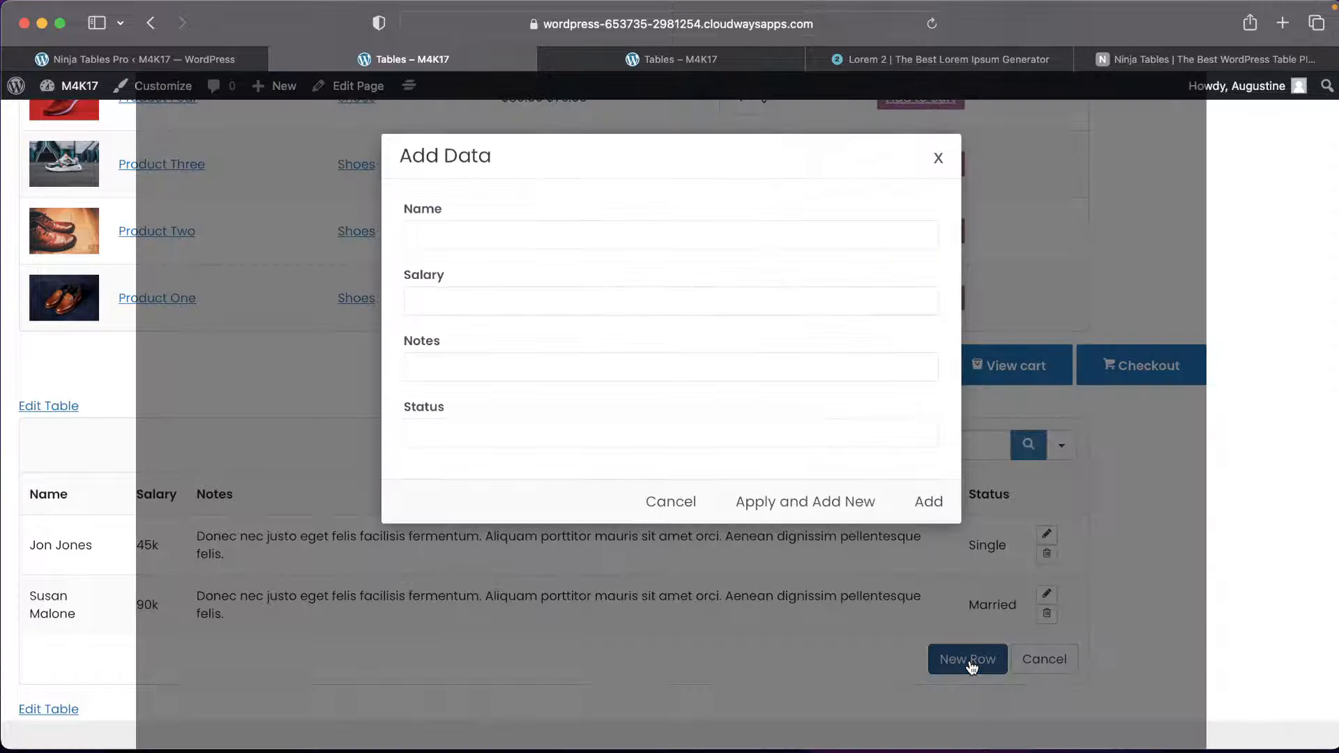
click(686, 237)
text(Mak)
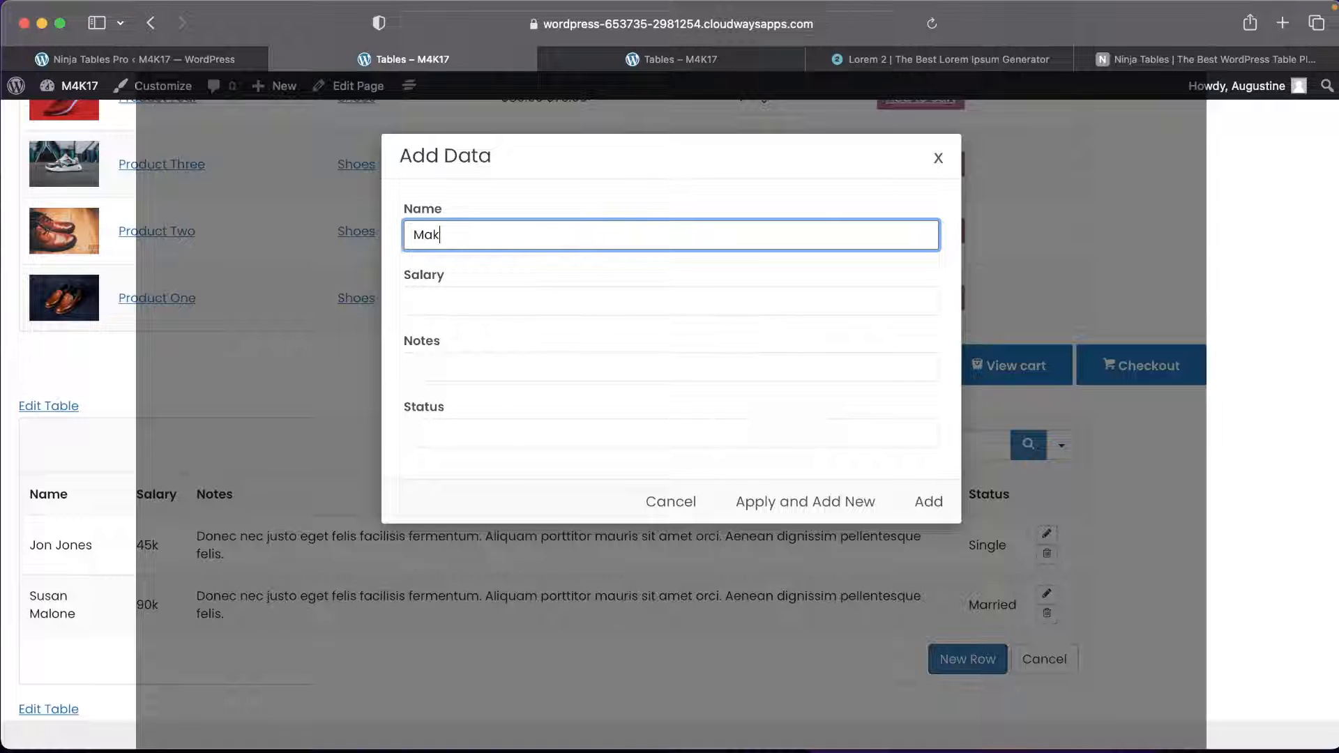
click(754, 302)
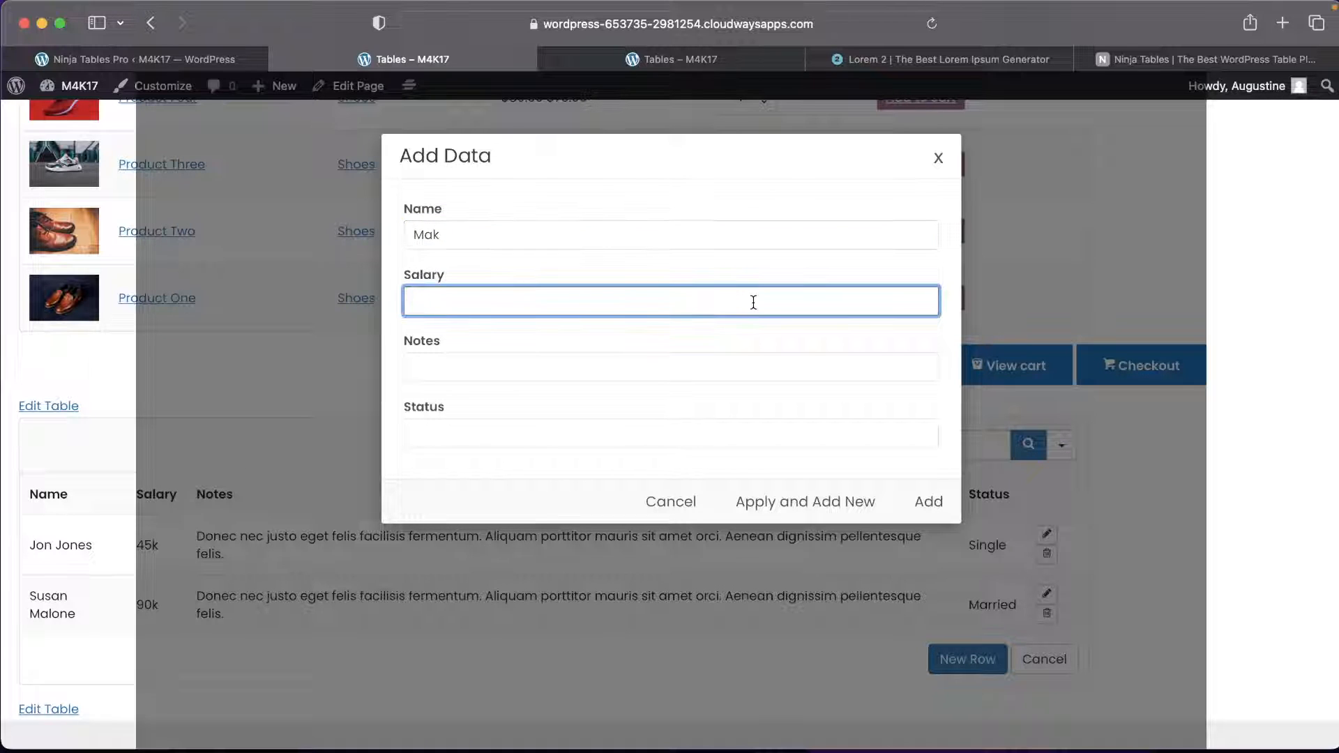
text(20k)
click(635, 368)
text(No )
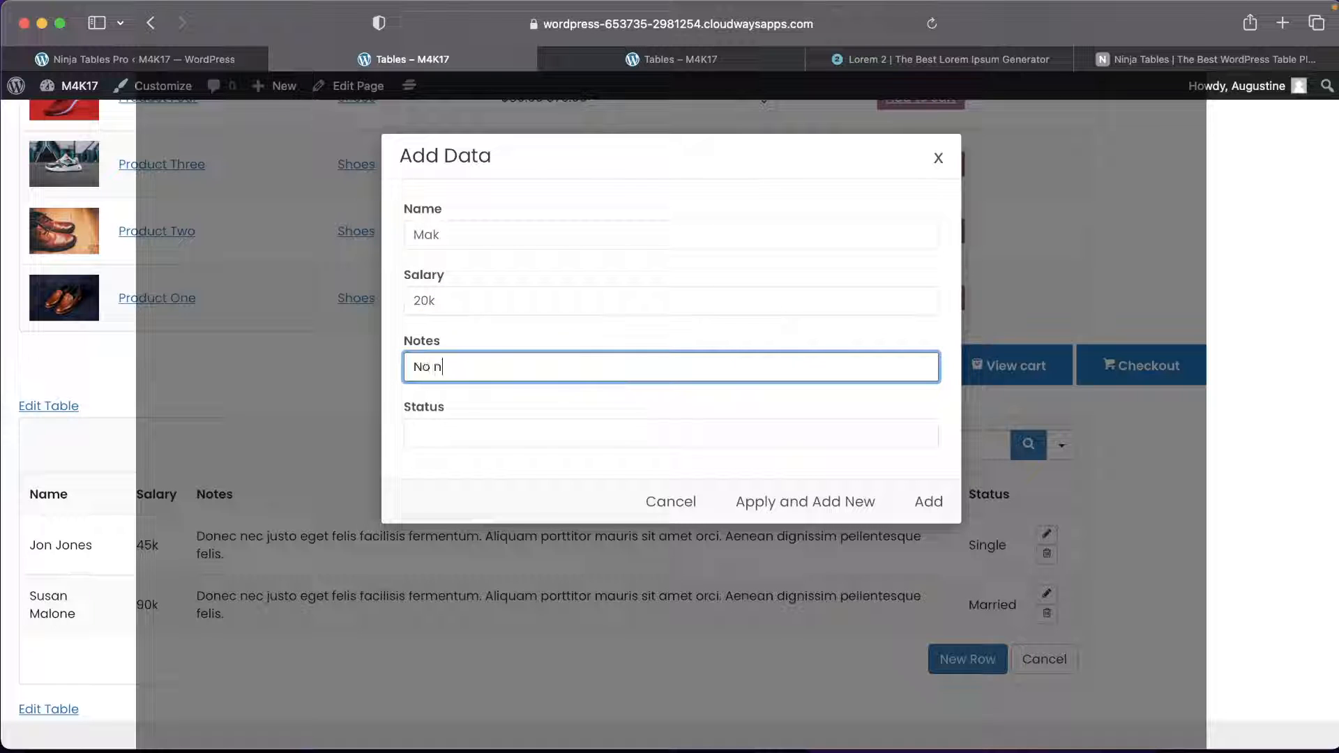
text(notes)
click(579, 436)
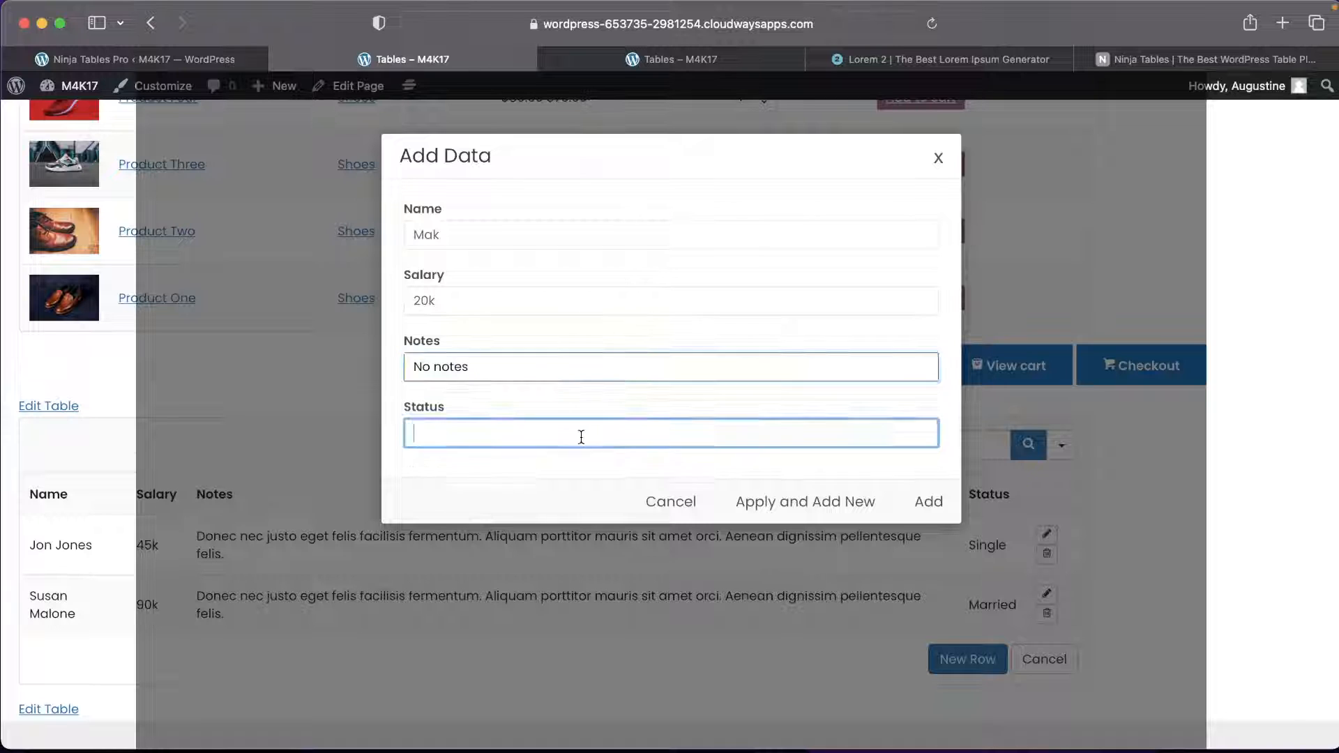
text(Married)
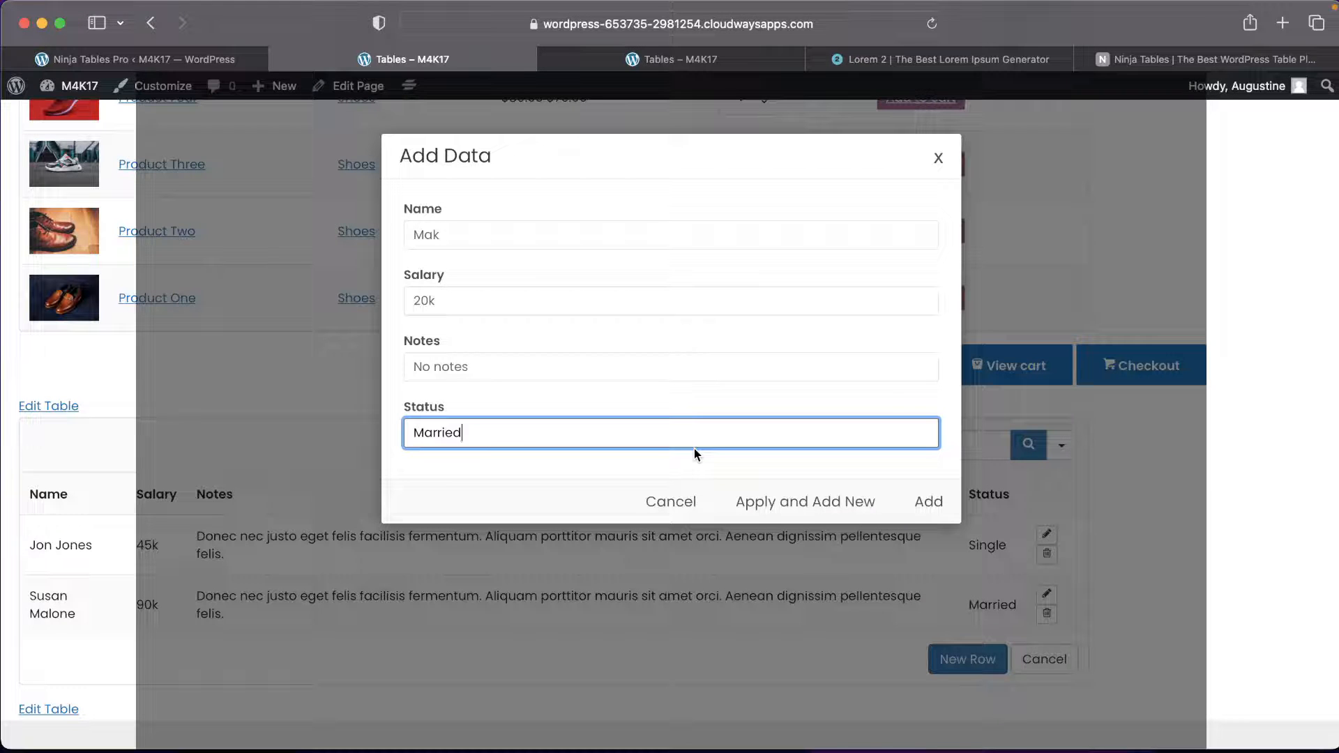
click(928, 503)
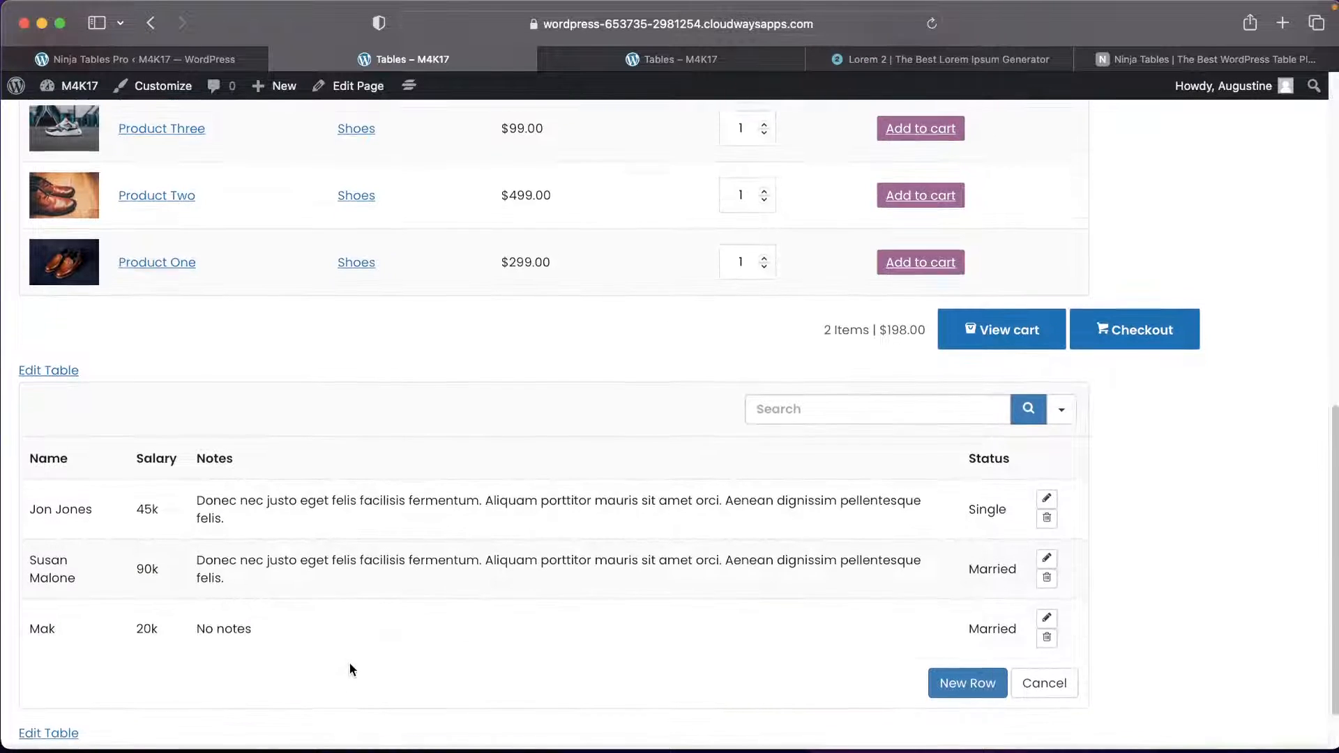
Shorten the Notes of the manual table's first row to "Donec nec justo eget felis facilisis fermentum." and update the row.
scroll(350, 663, up, 5)
scroll(354, 650, up, 10)
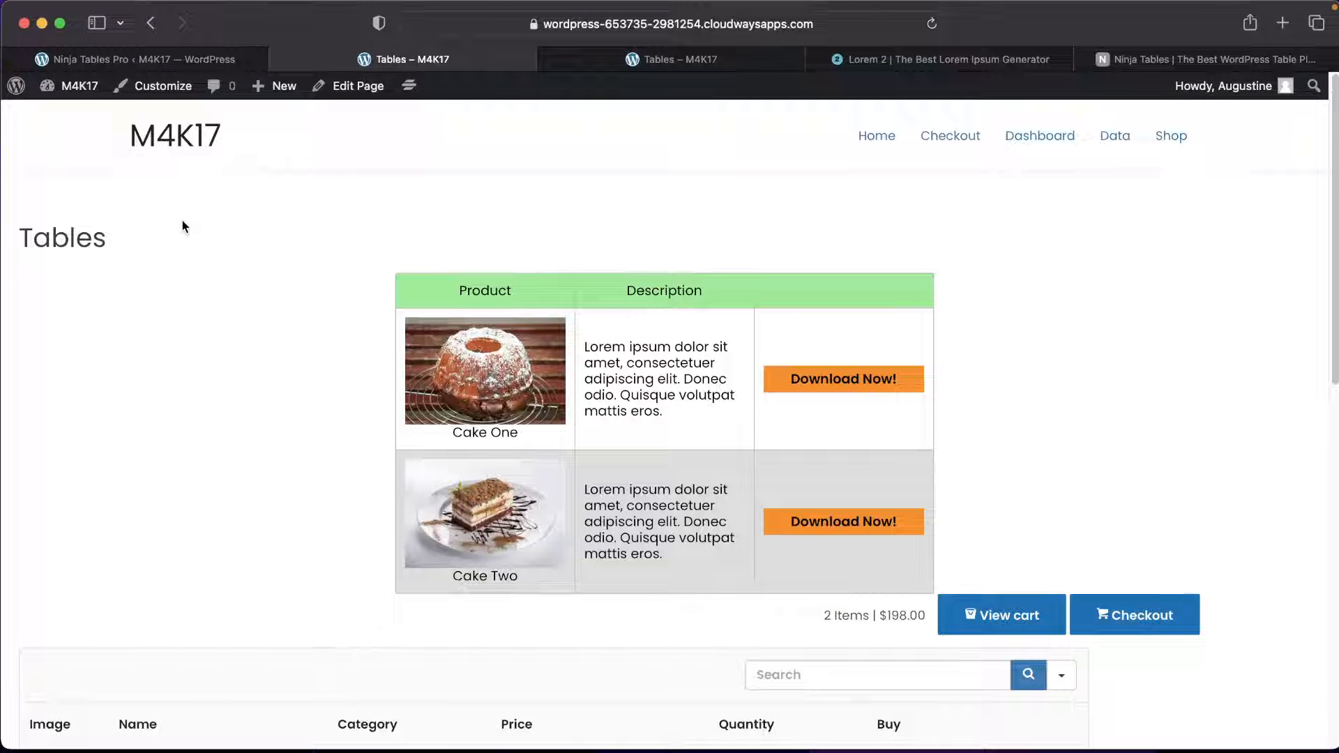
scroll(652, 488, down, 9)
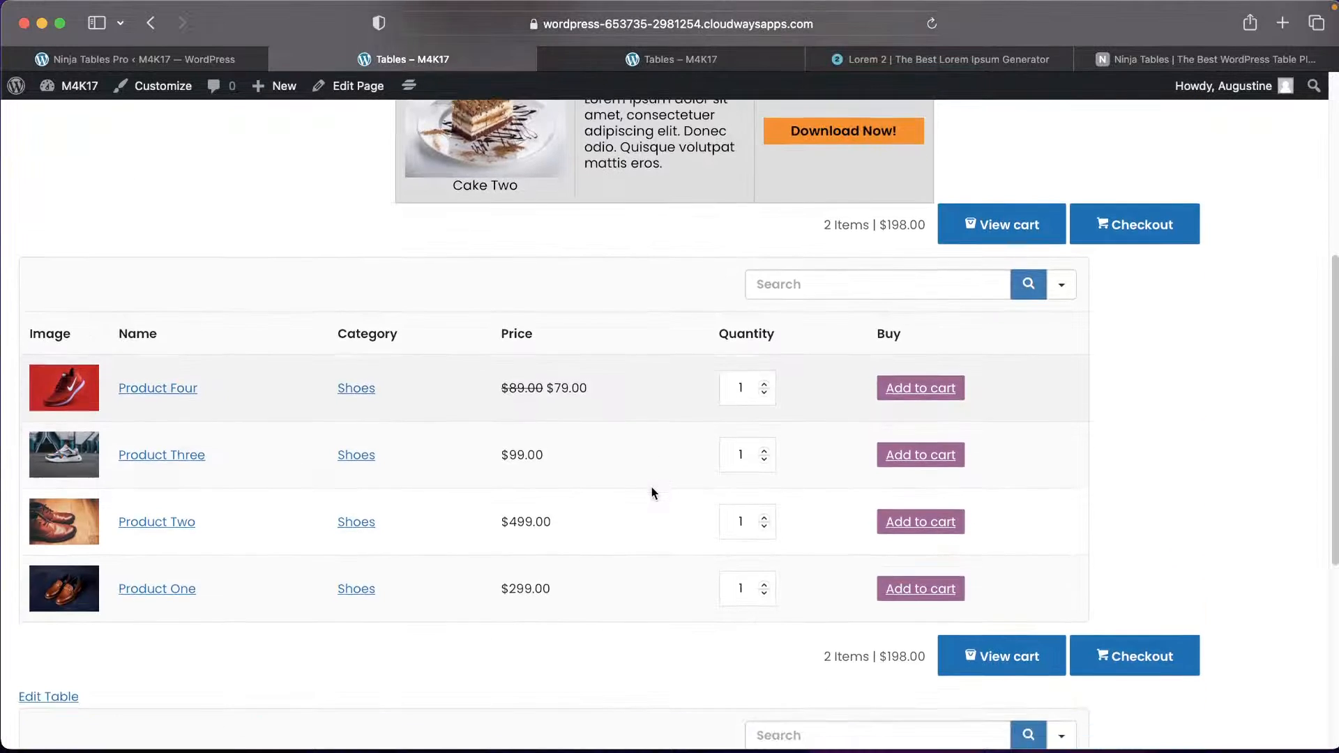
scroll(652, 488, down, 3)
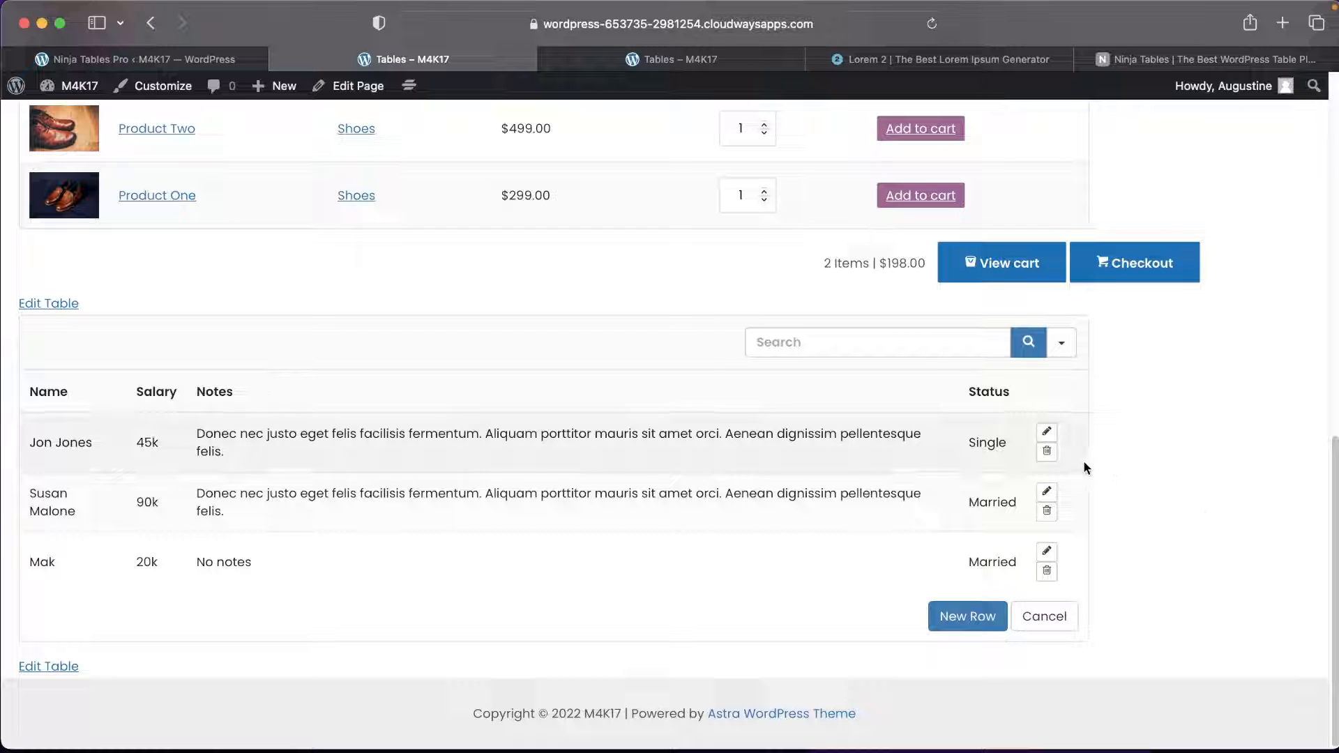
click(1047, 431)
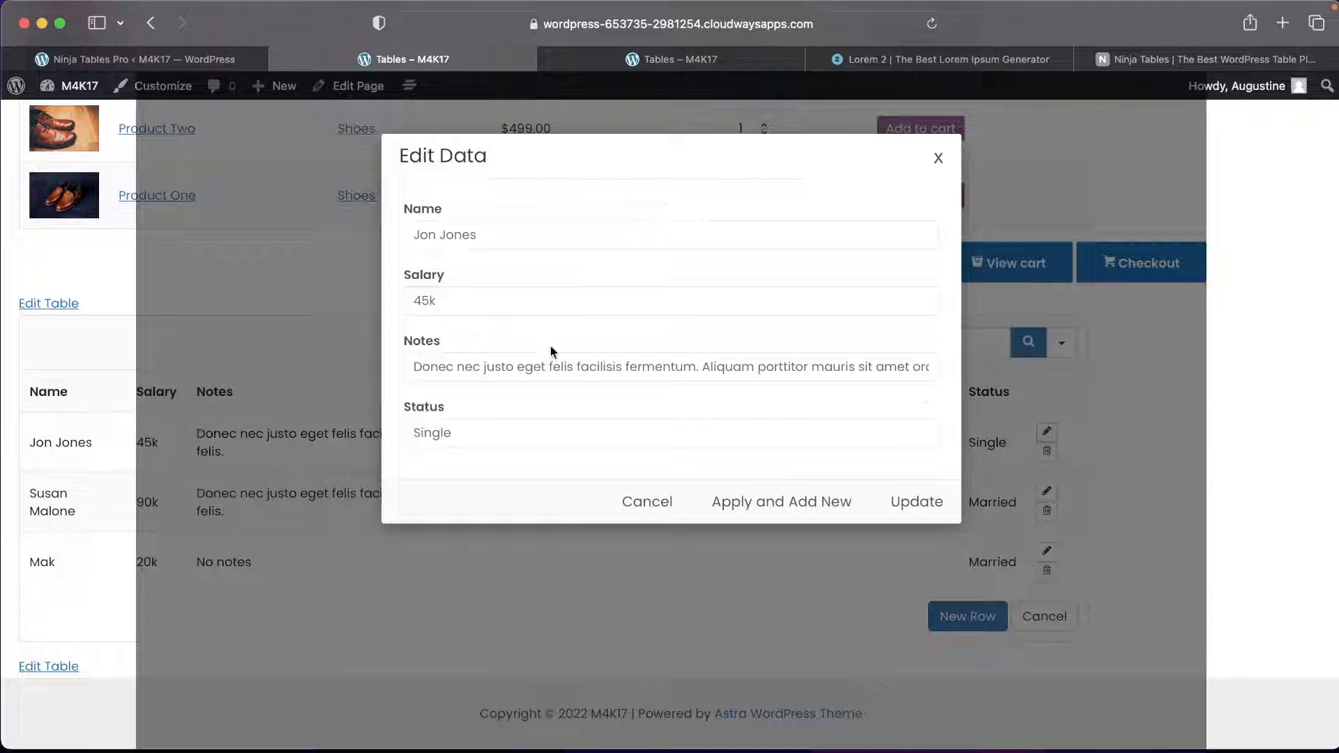
drag(701, 366, 1051, 384)
key(BackSpace)
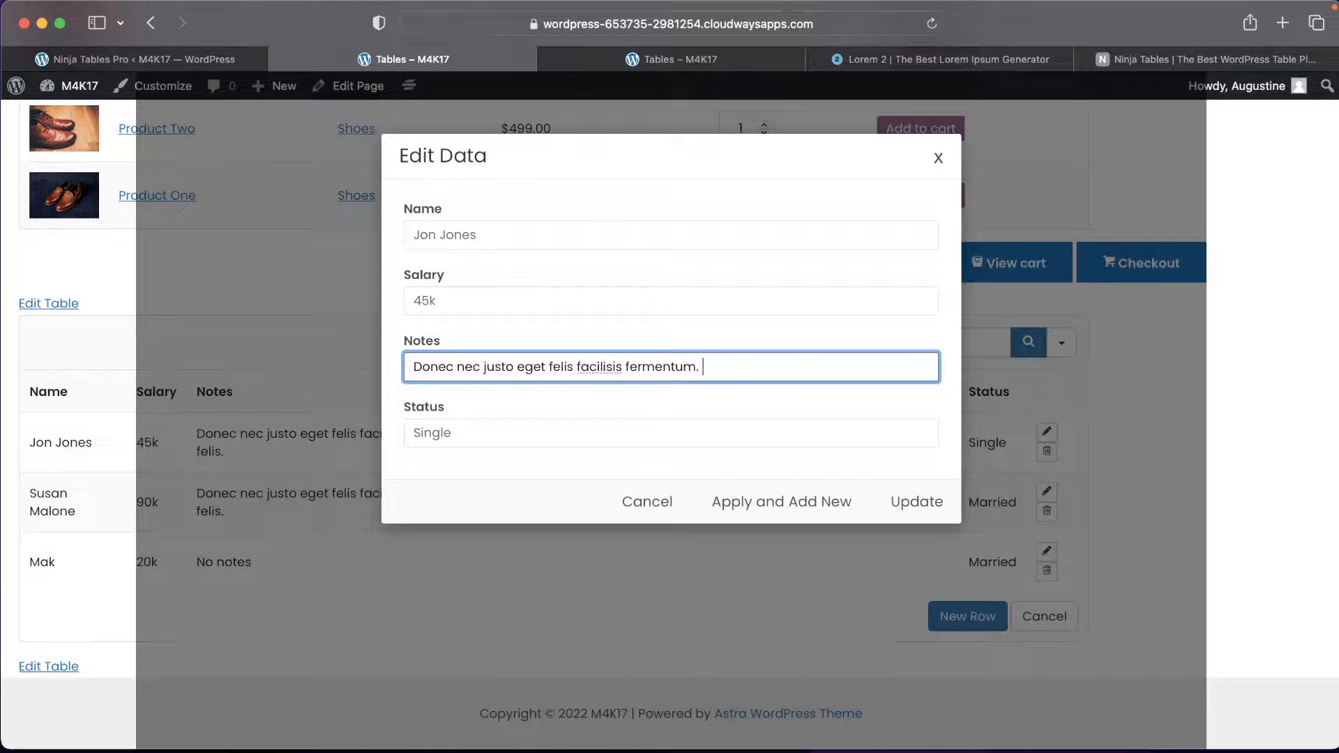
click(922, 505)
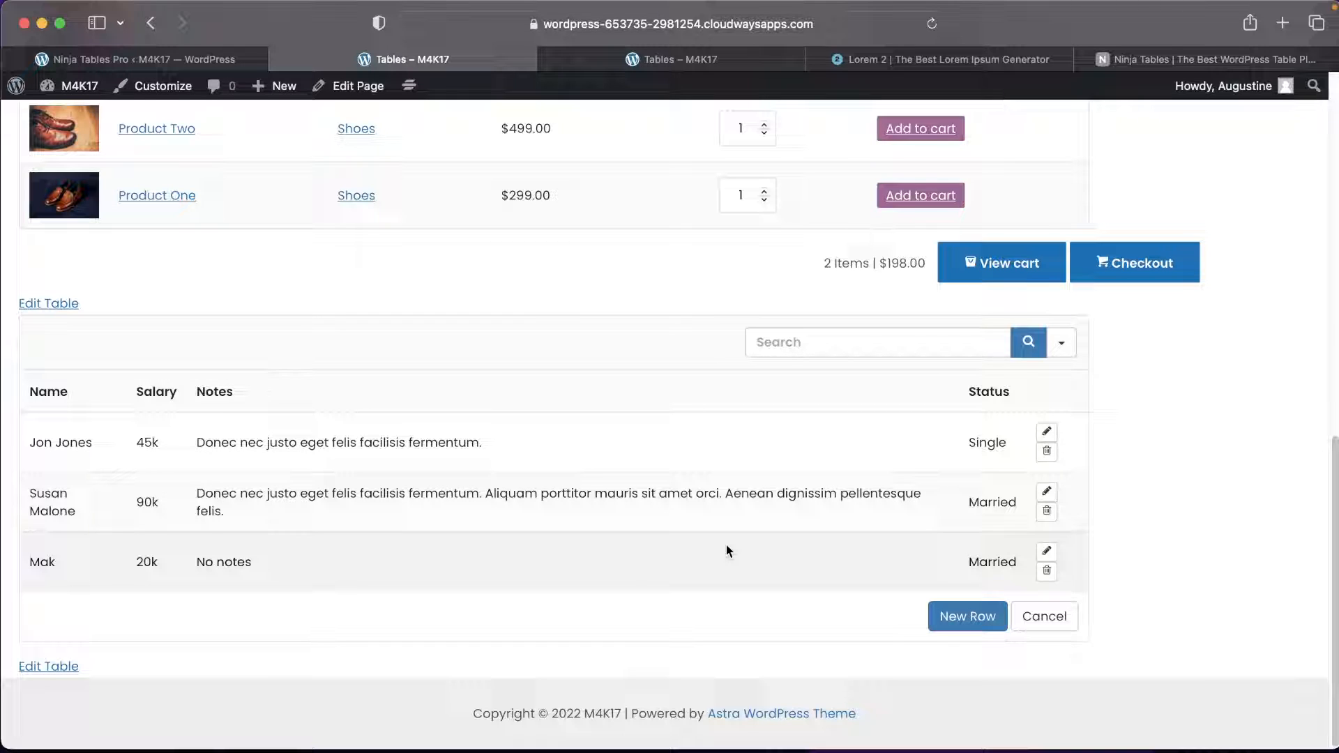
Search the live manual table for the newly added row's name and clear the search.
scroll(955, 299, up, 1)
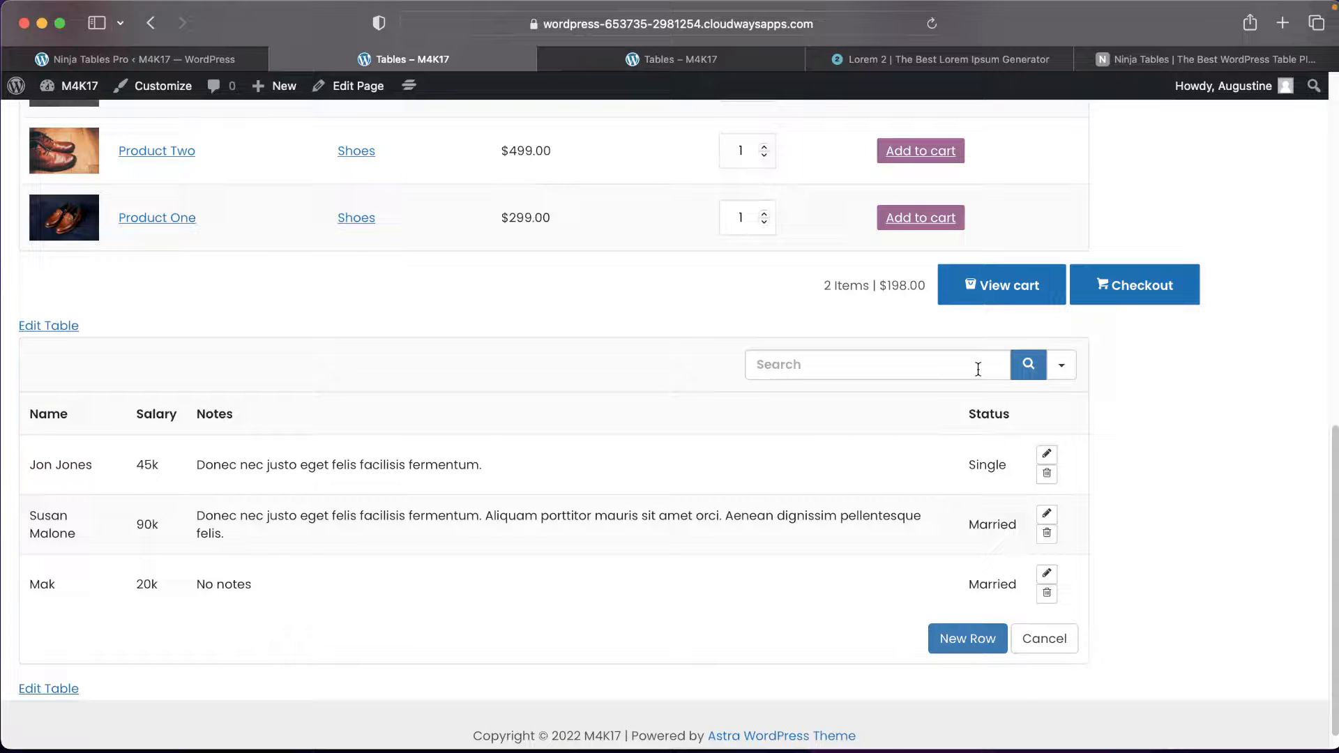
click(978, 370)
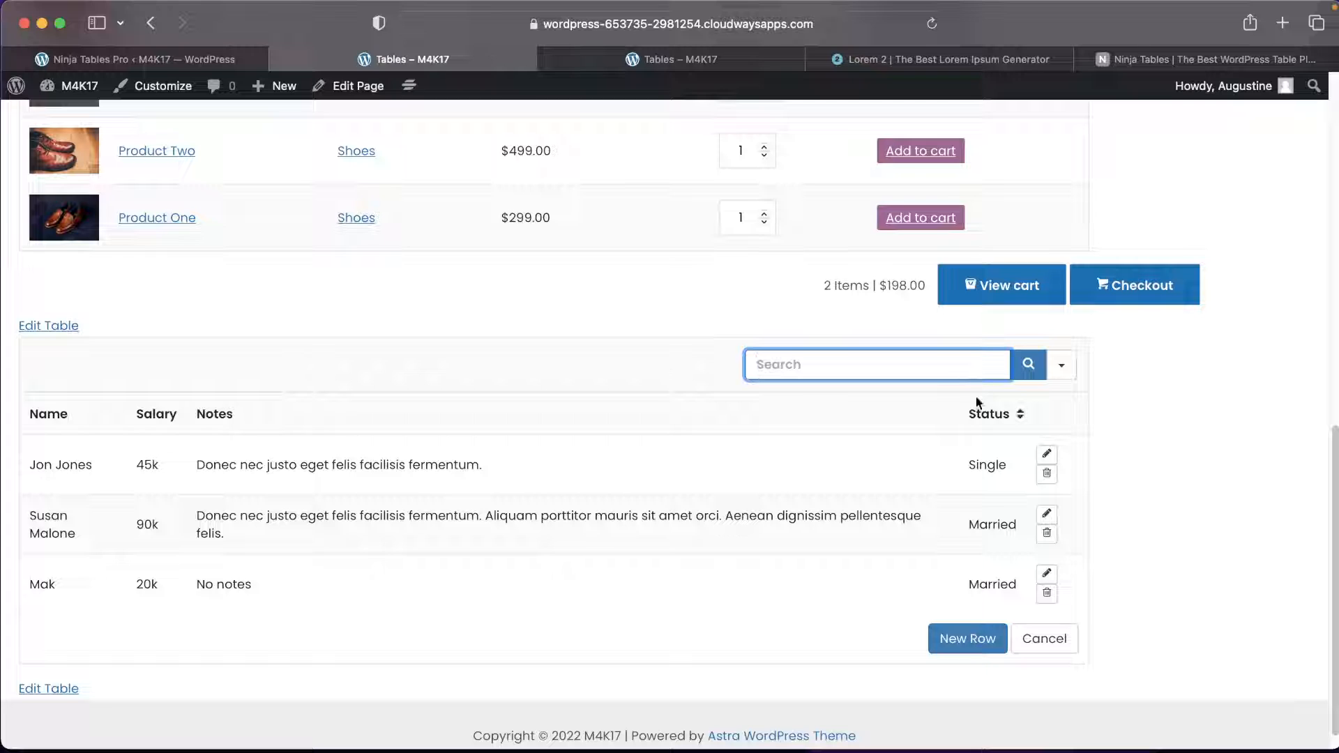
text(mak)
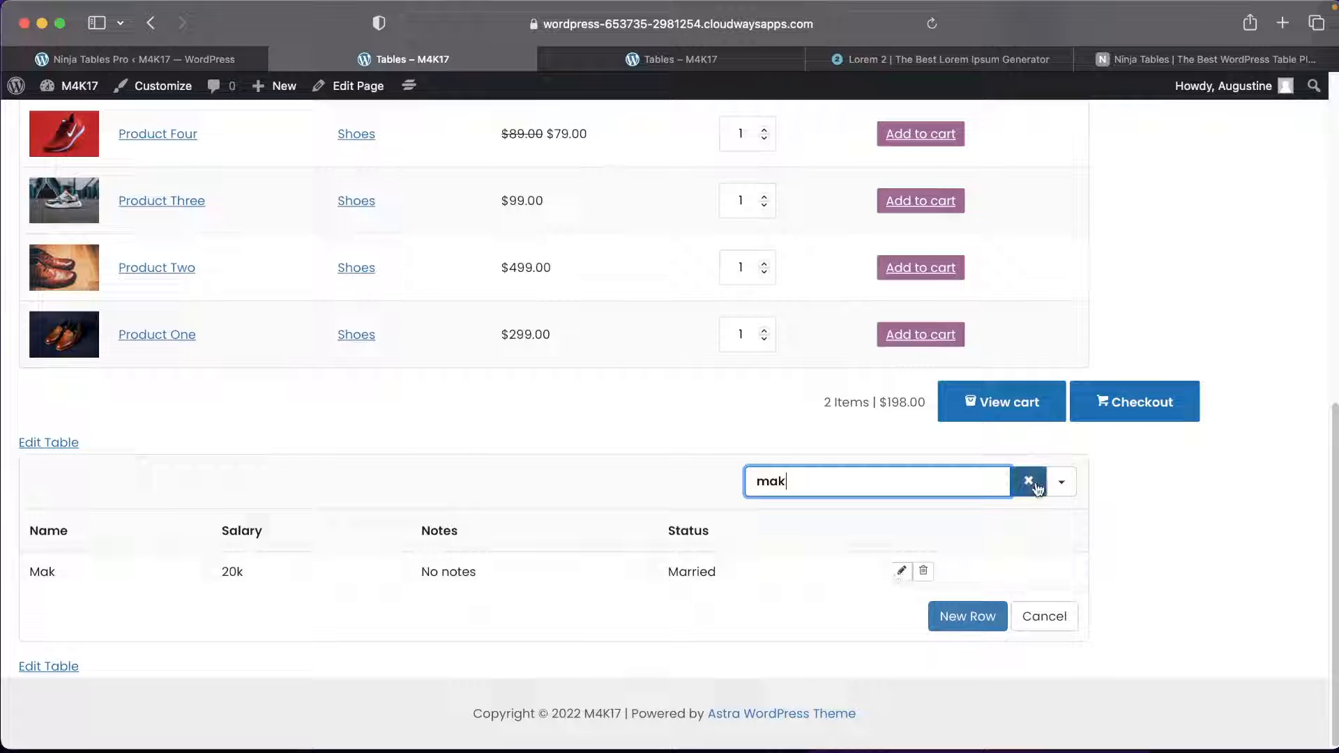
click(1031, 481)
Exclude the Notes column from the columns covered by the manual table's search.
click(1064, 486)
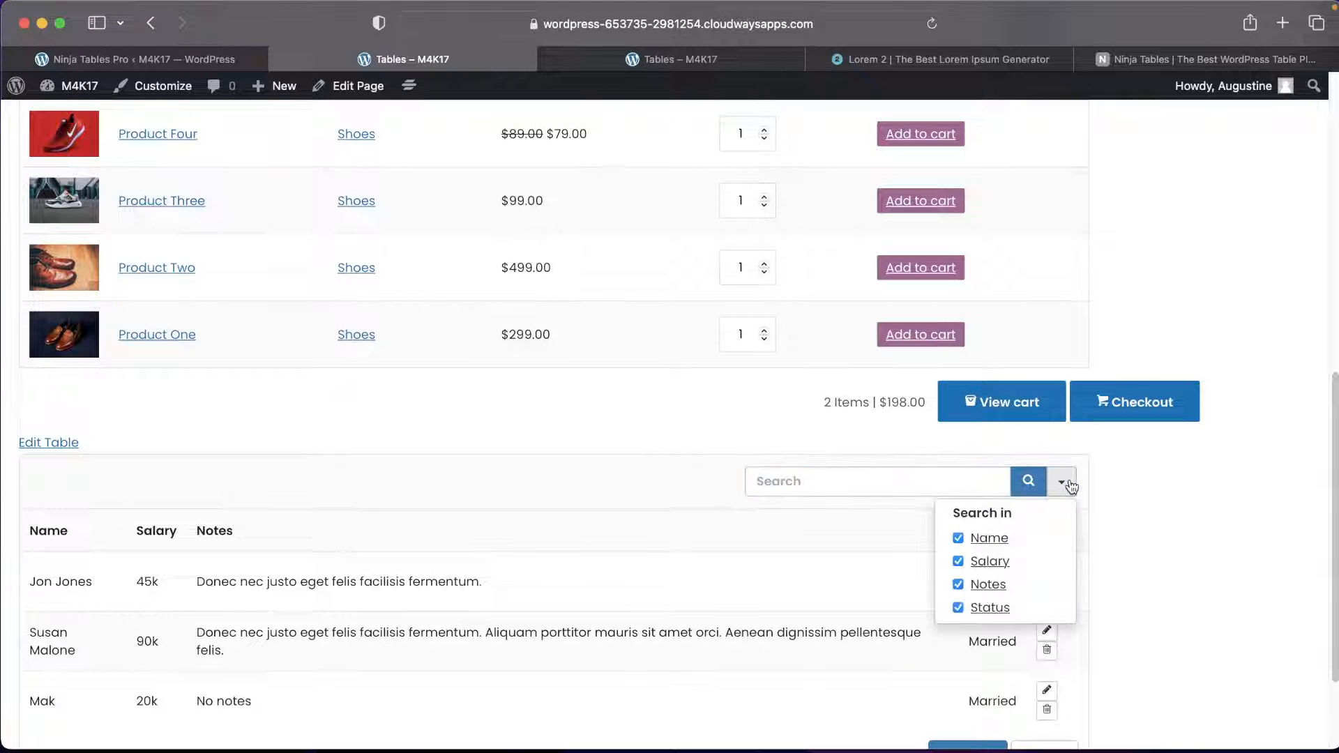
scroll(1132, 490, down, 4)
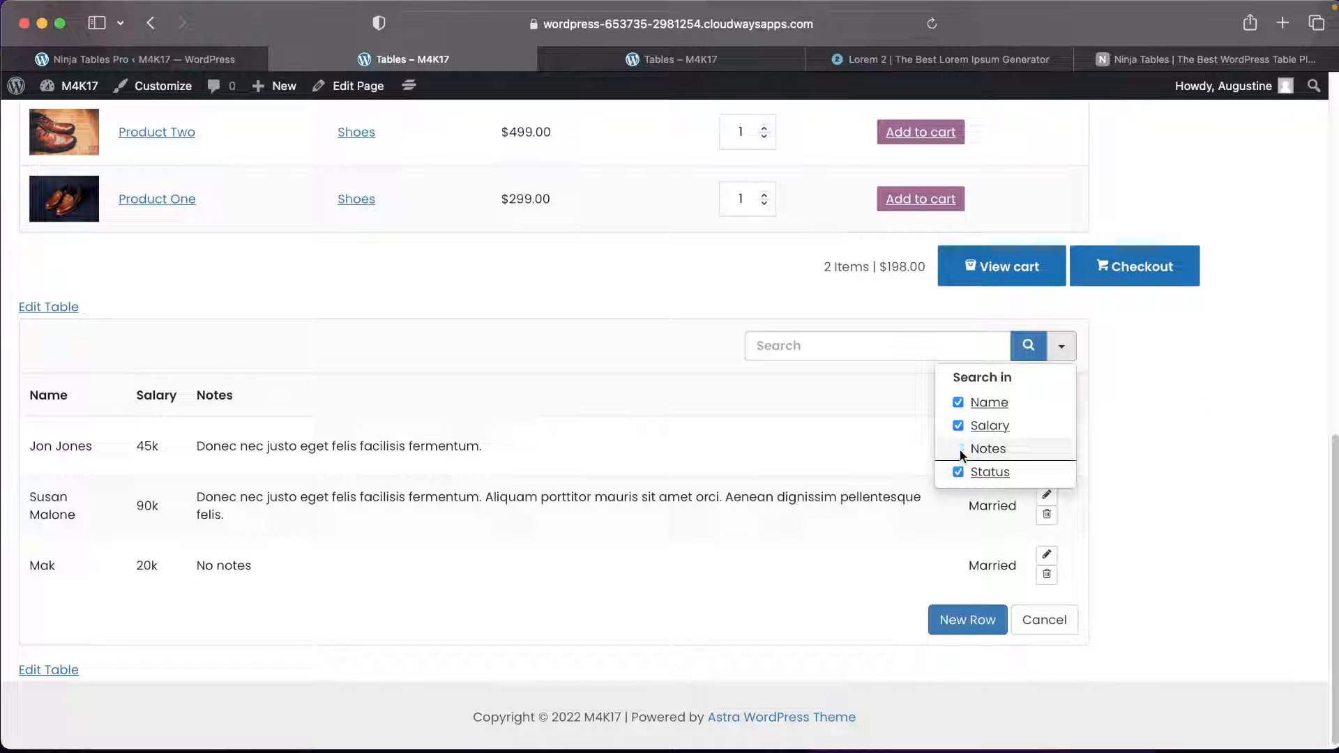
click(959, 449)
click(1070, 352)
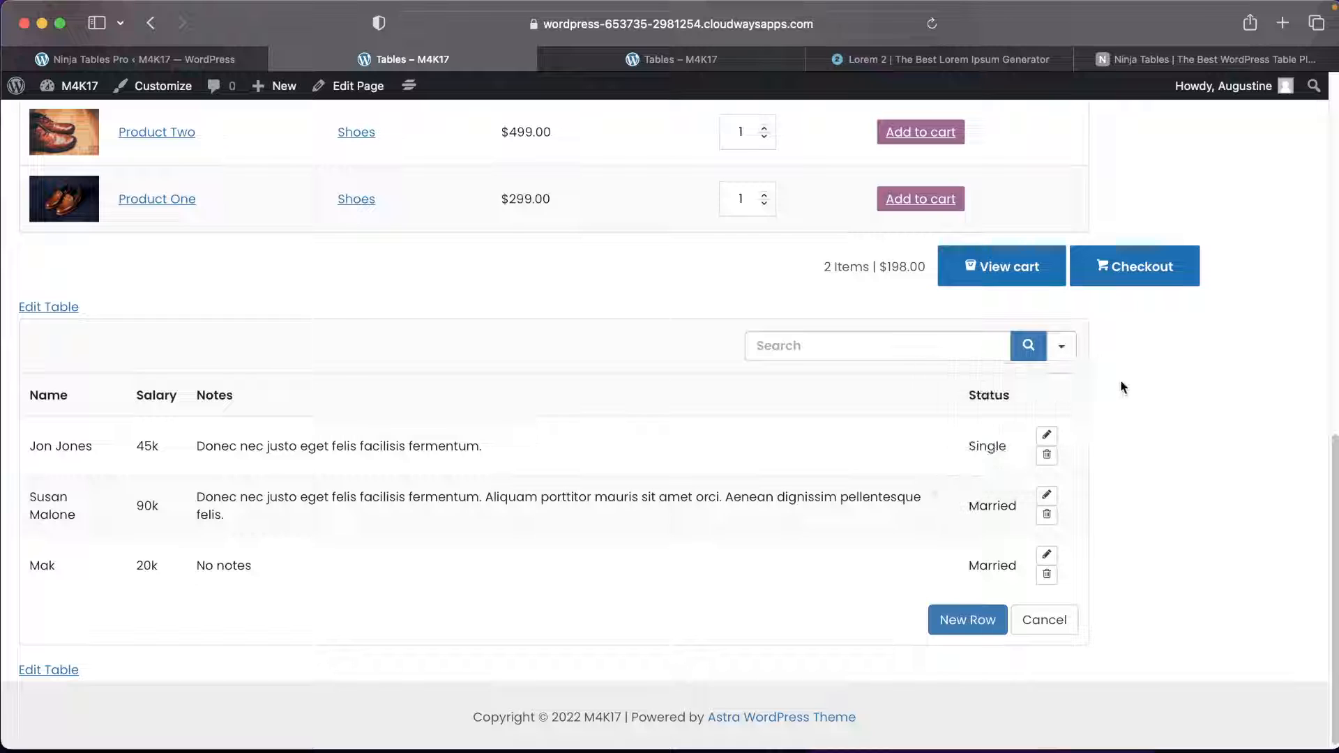
Search for the added row's name again with Notes excluded, and clear the search to view all rows.
click(864, 348)
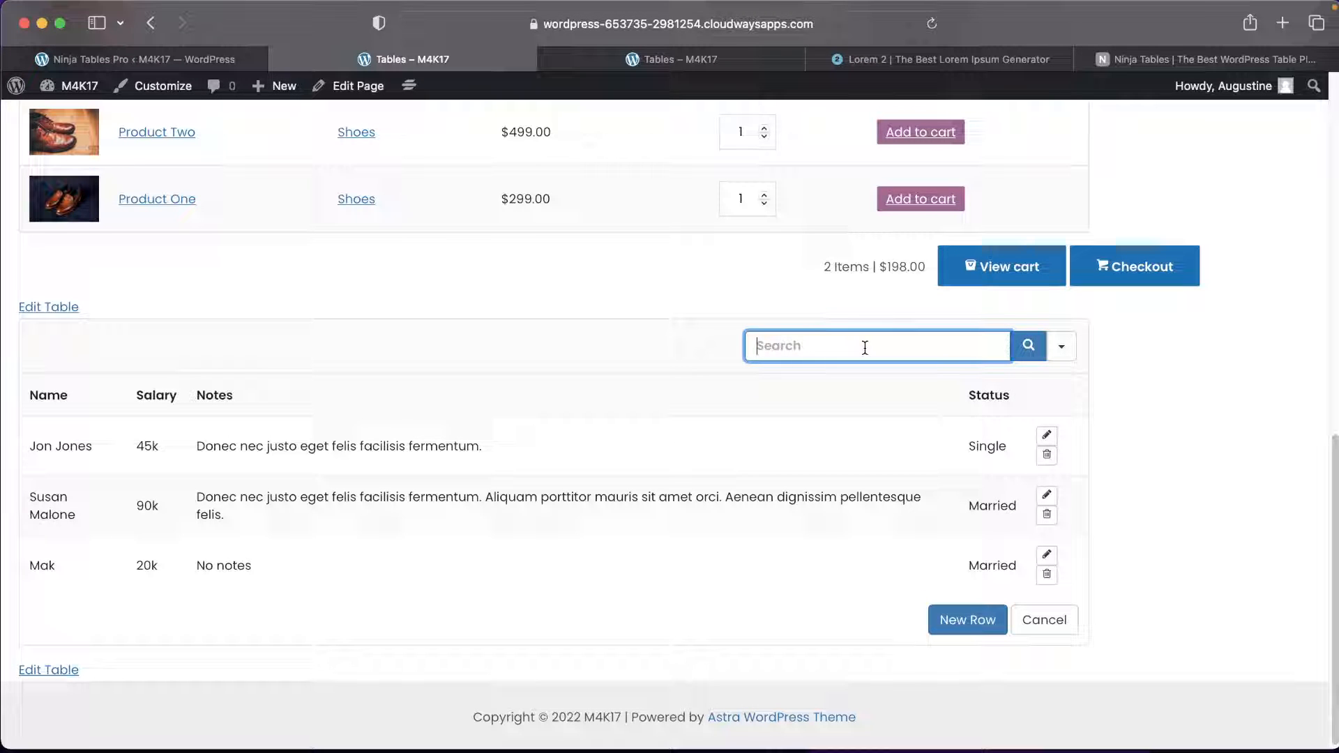
text(mak)
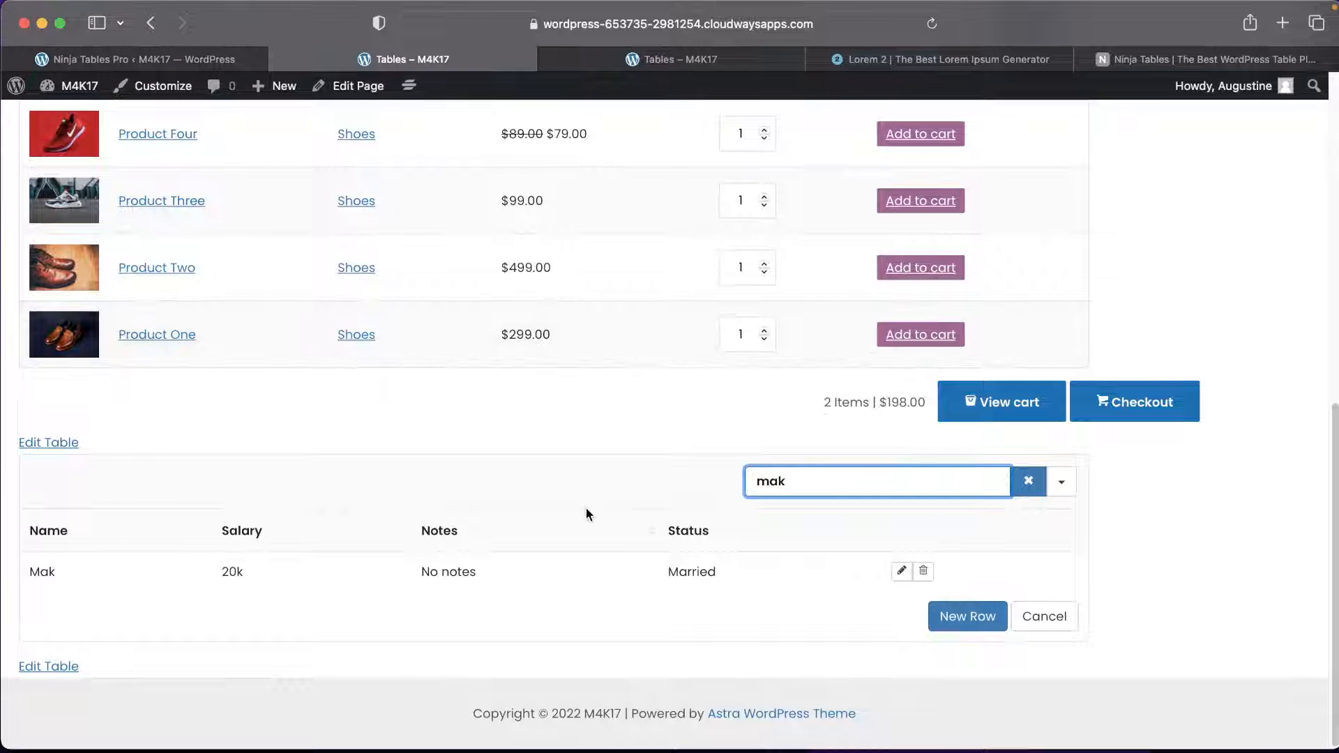
click(1035, 481)
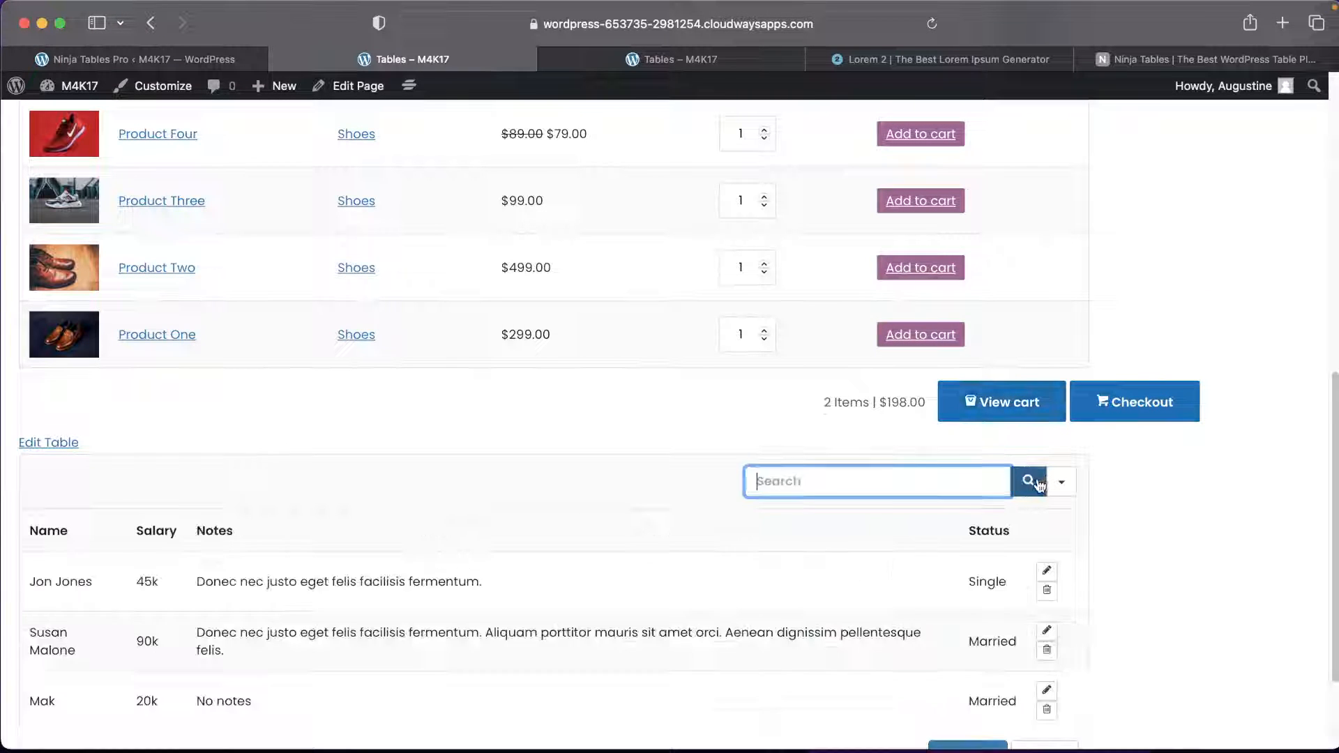
scroll(686, 537, down, 3)
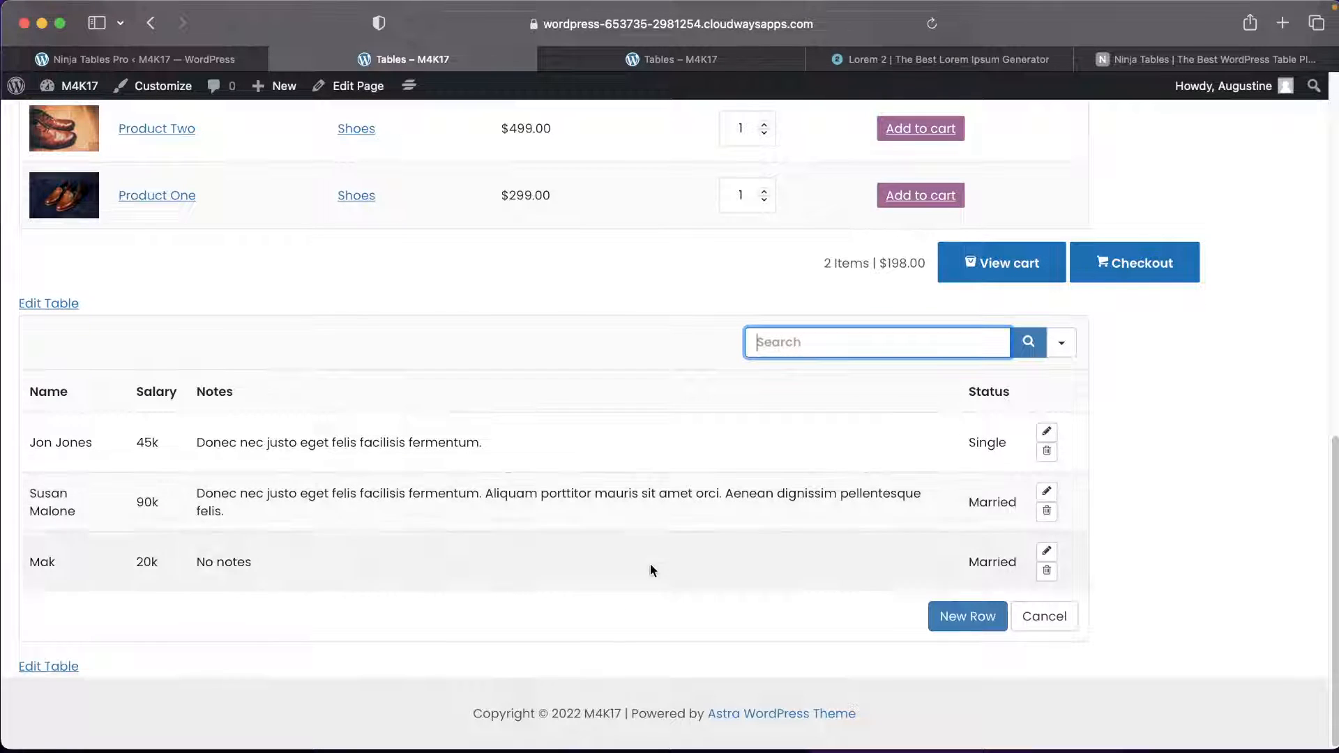
Return to the Ninja Tables admin and open the list of all tables.
click(186, 59)
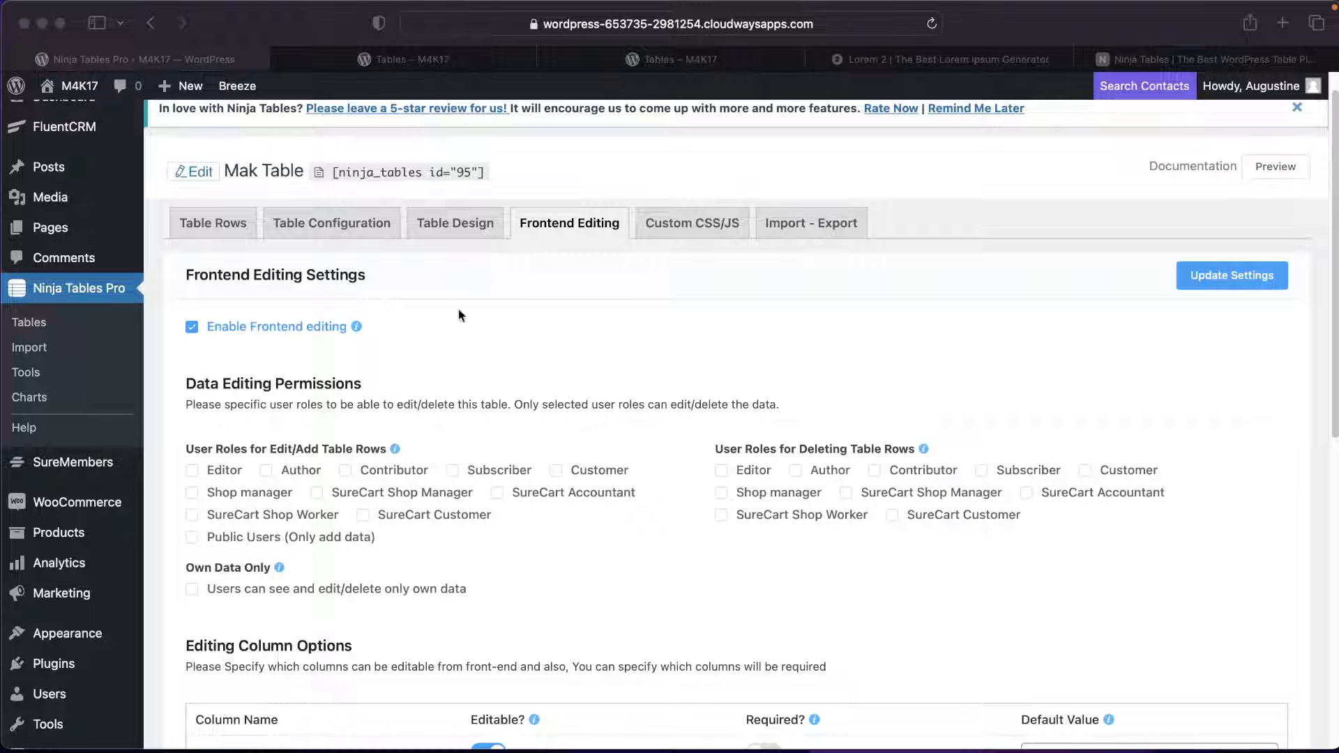
click(48, 321)
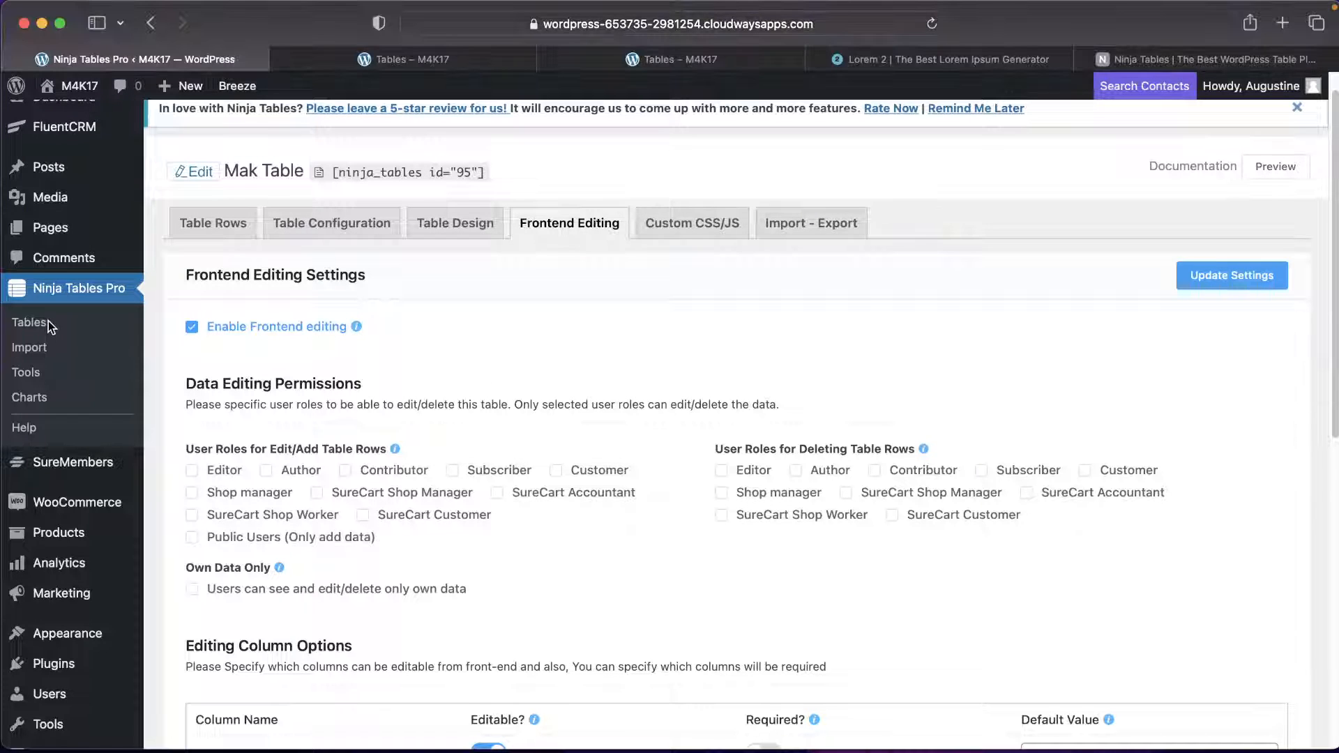
click(41, 325)
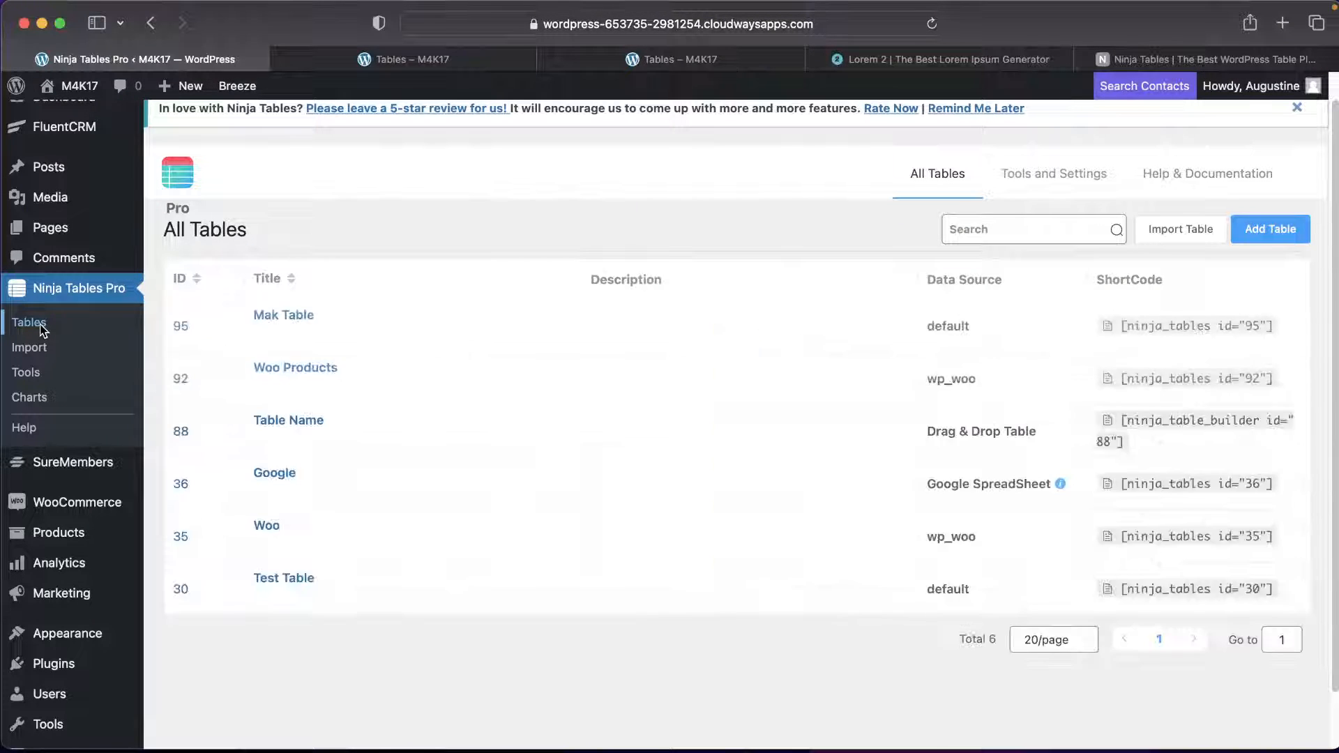
Start adding a table and examine the Import Table file formats and the Connect Fluent Forms source.
click(1281, 229)
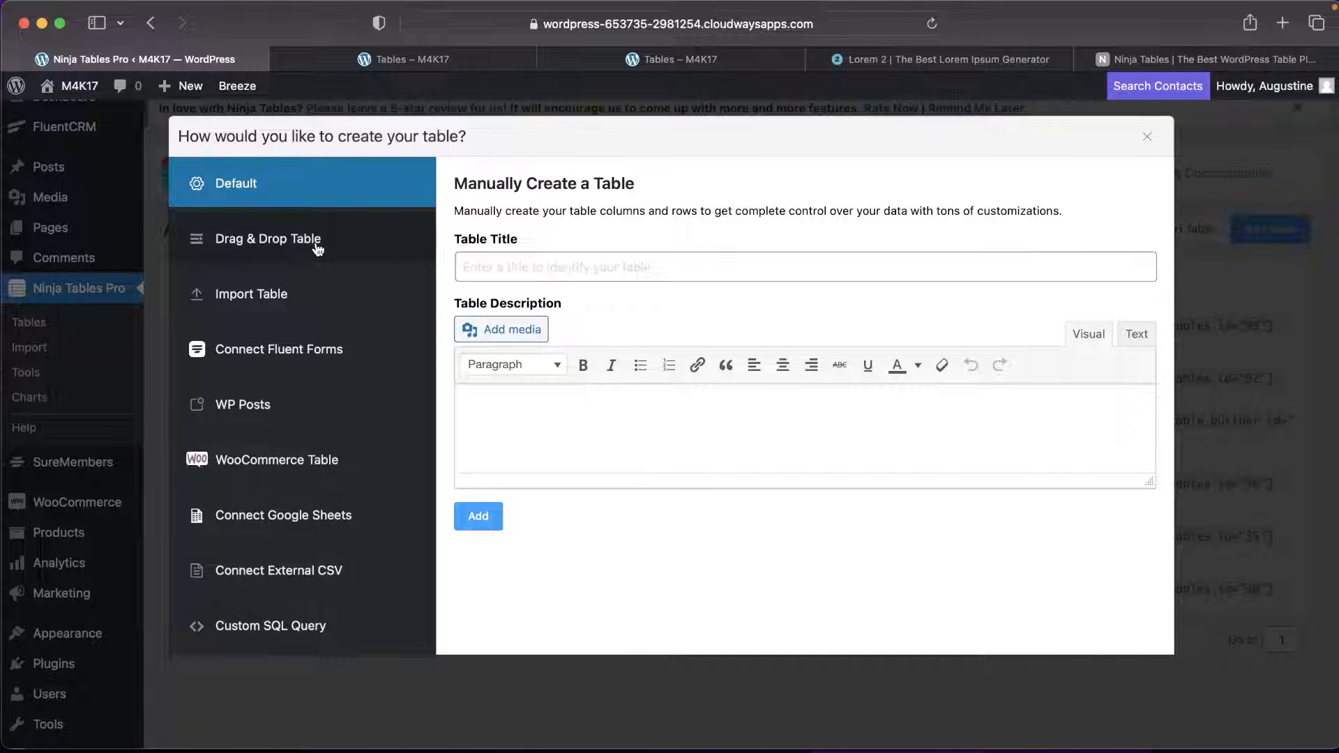
click(305, 303)
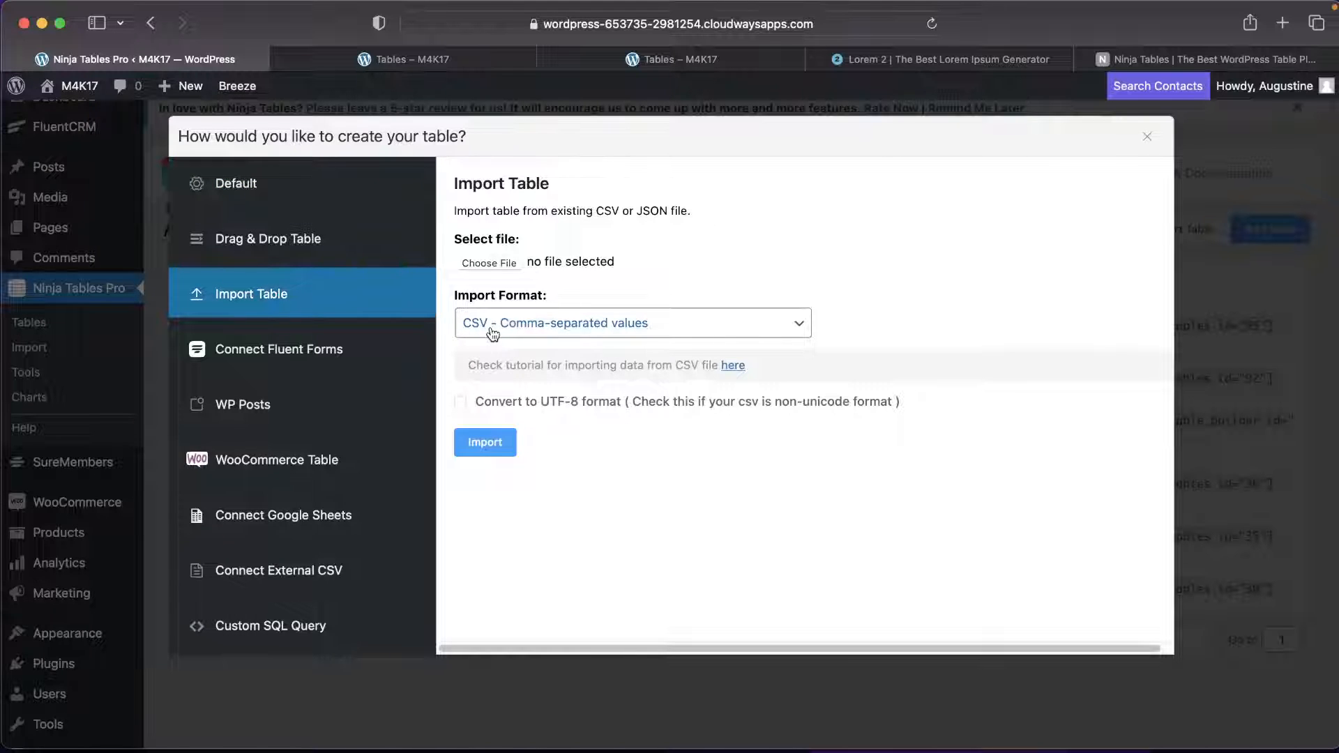
click(786, 326)
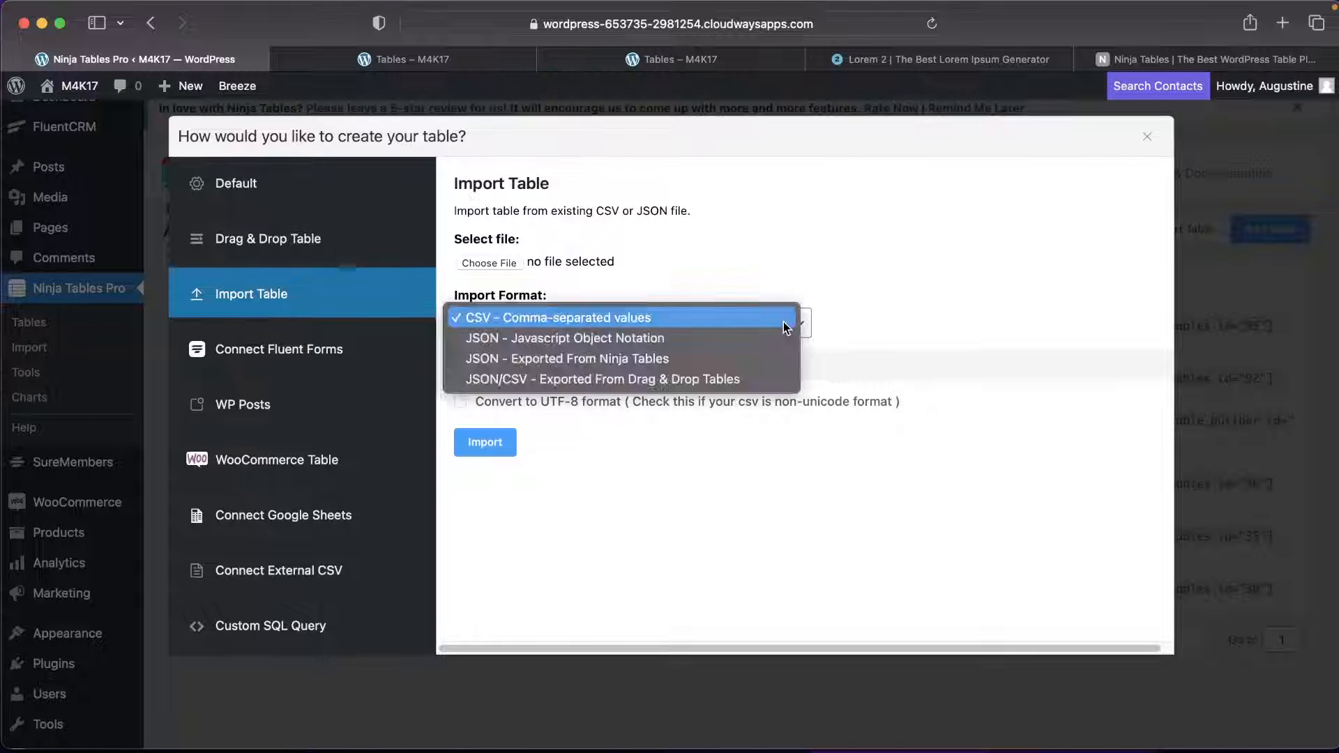
click(825, 321)
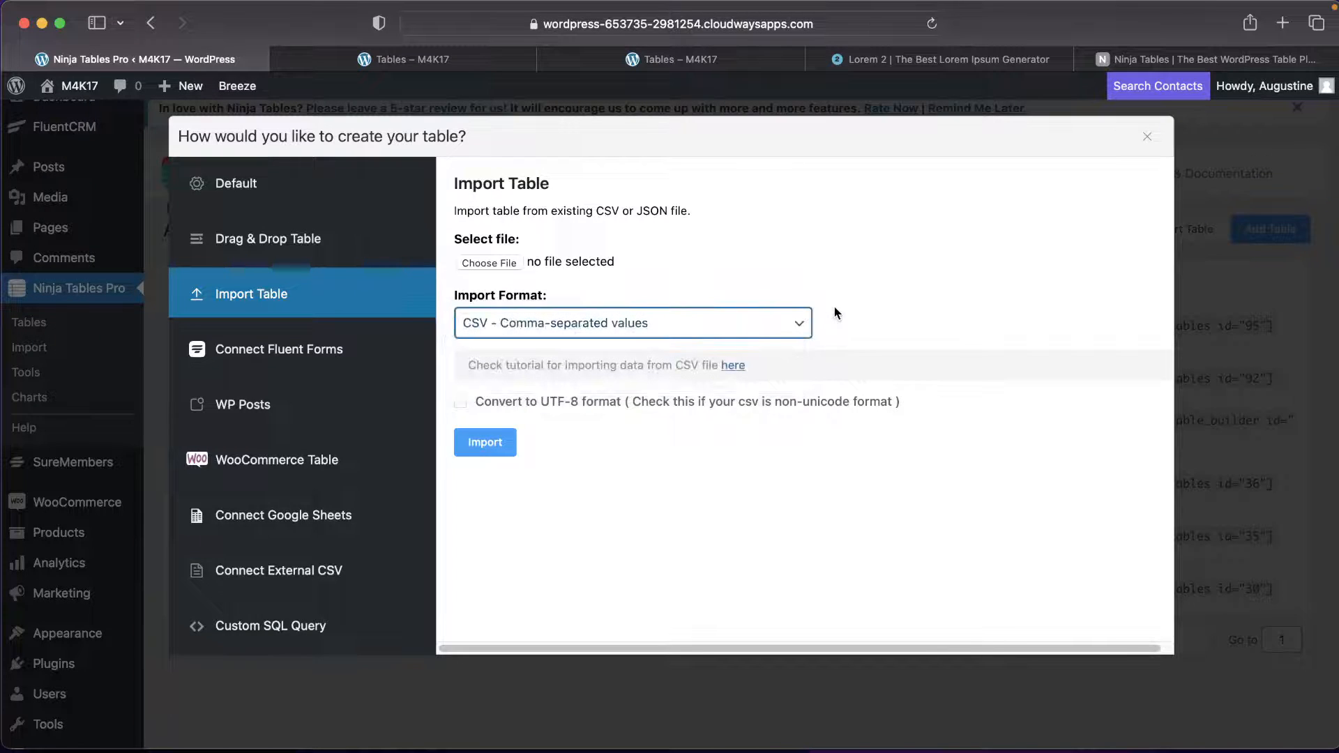
click(475, 444)
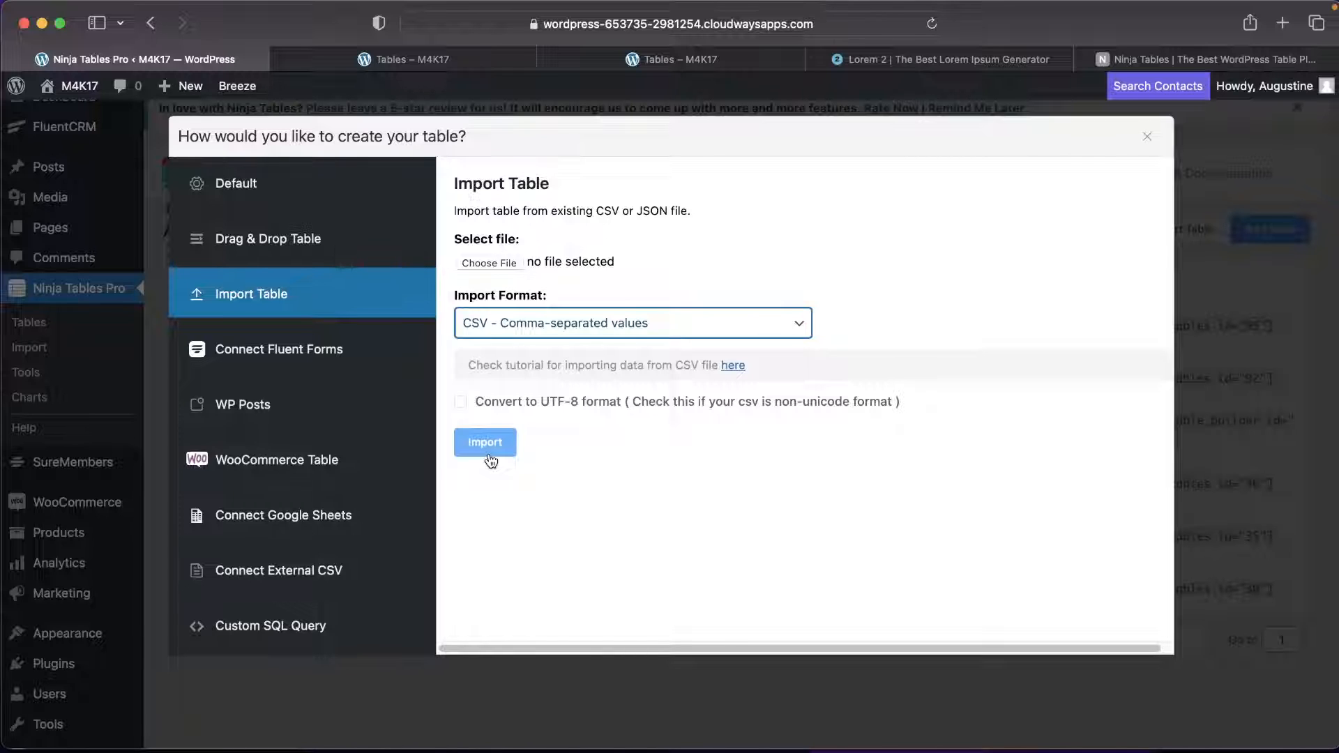
click(366, 349)
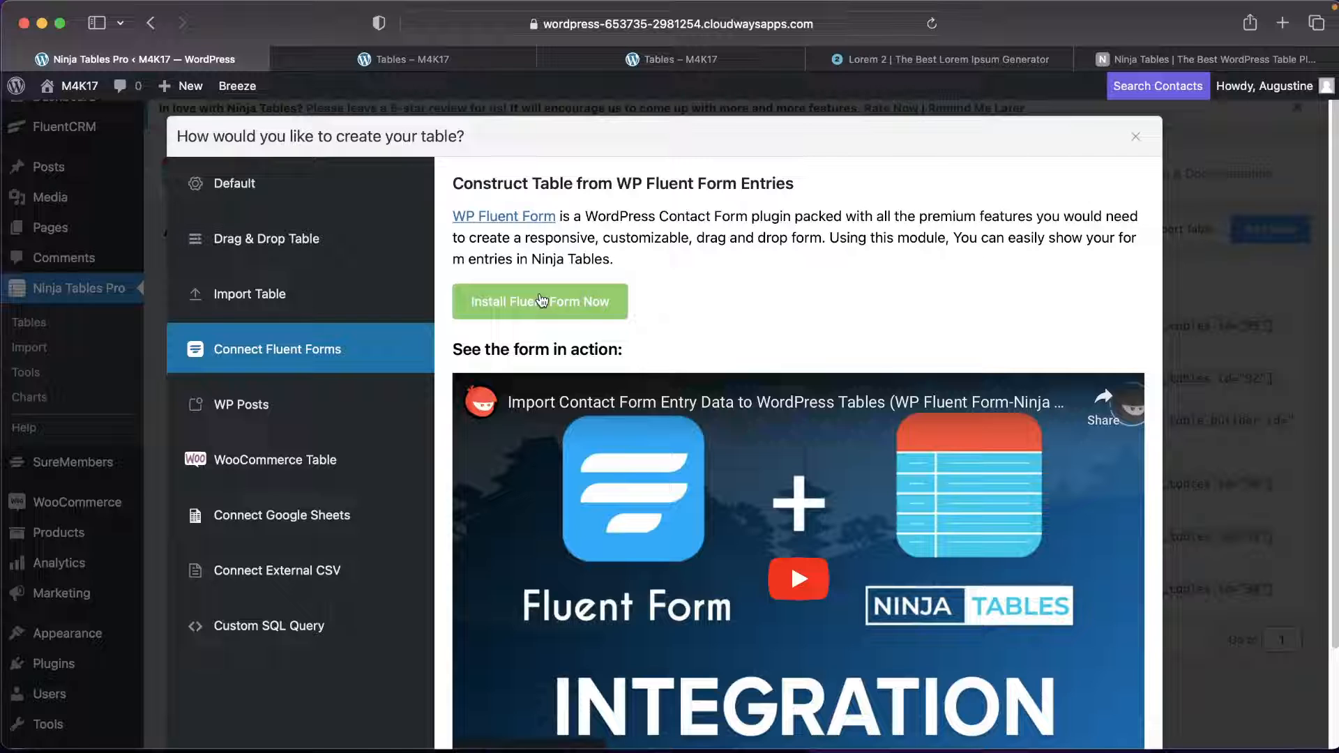
Try adding the post type to the selected types of a WP Posts table and look through the remaining types.
click(289, 414)
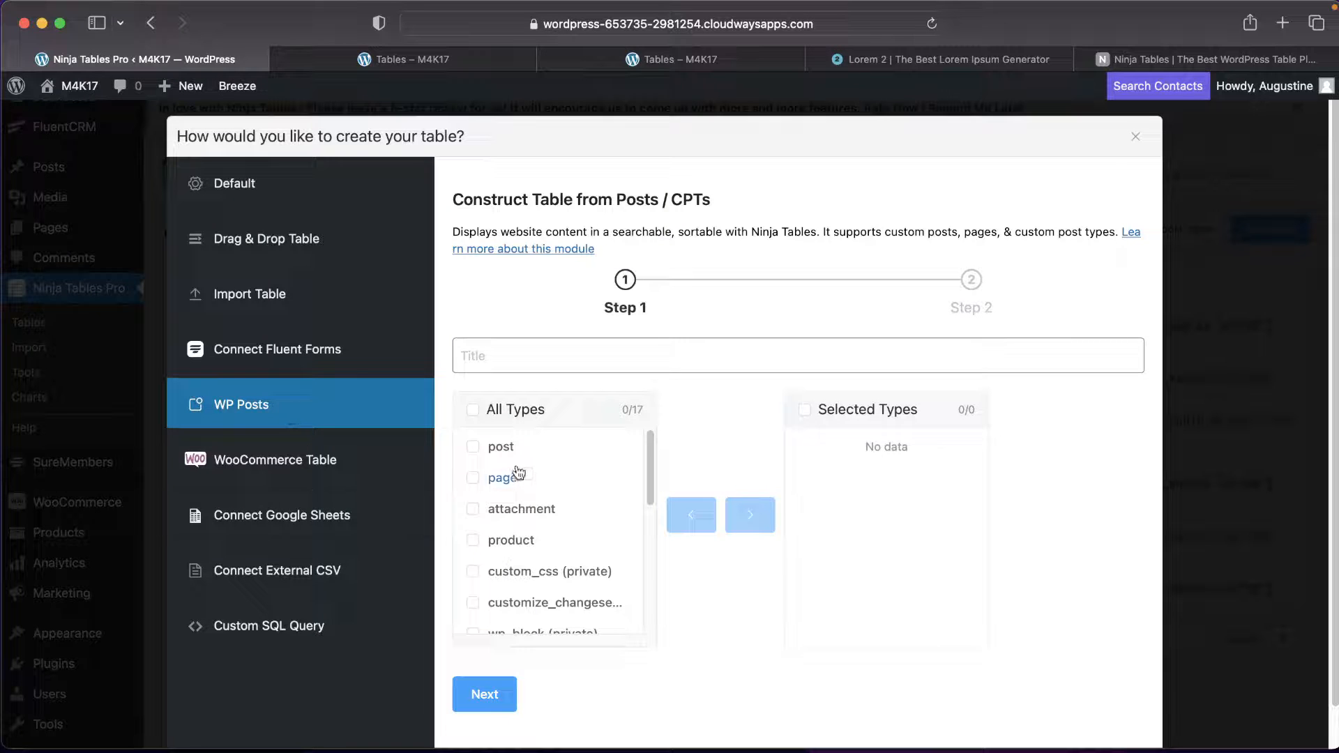
click(473, 448)
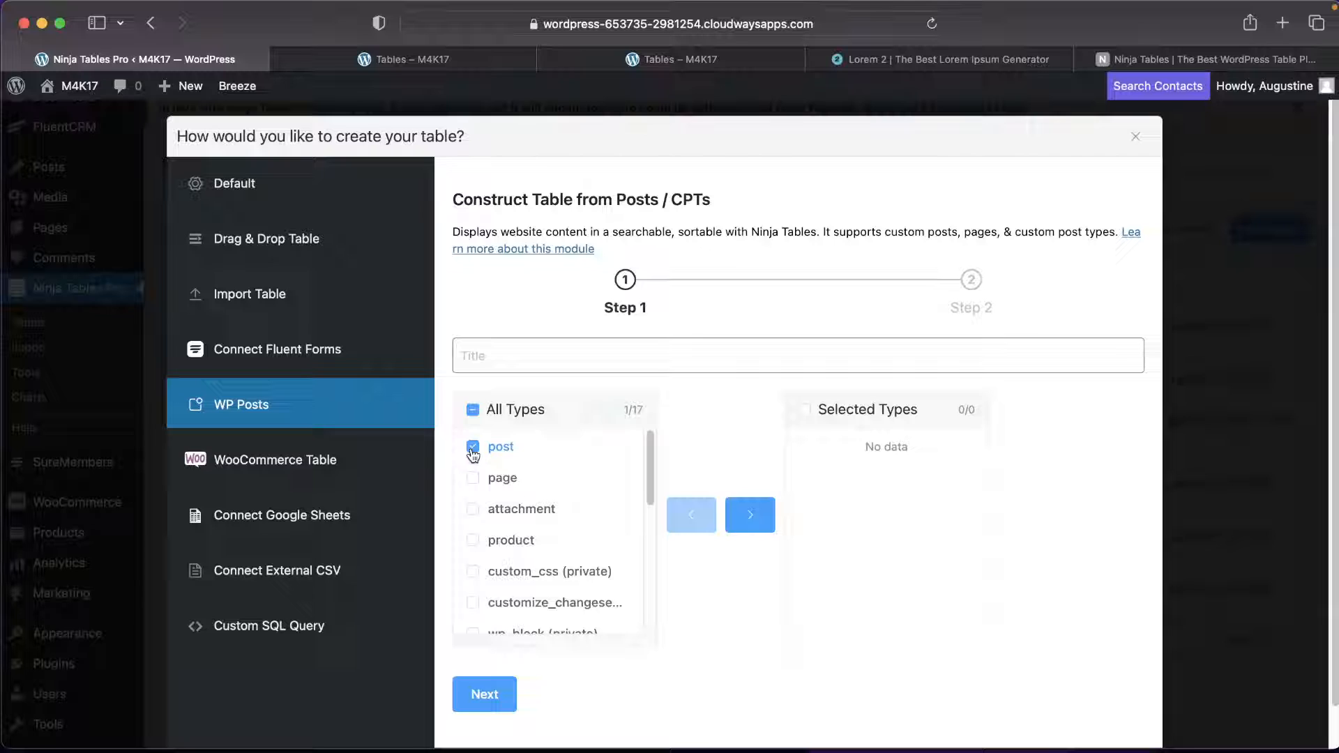
click(752, 515)
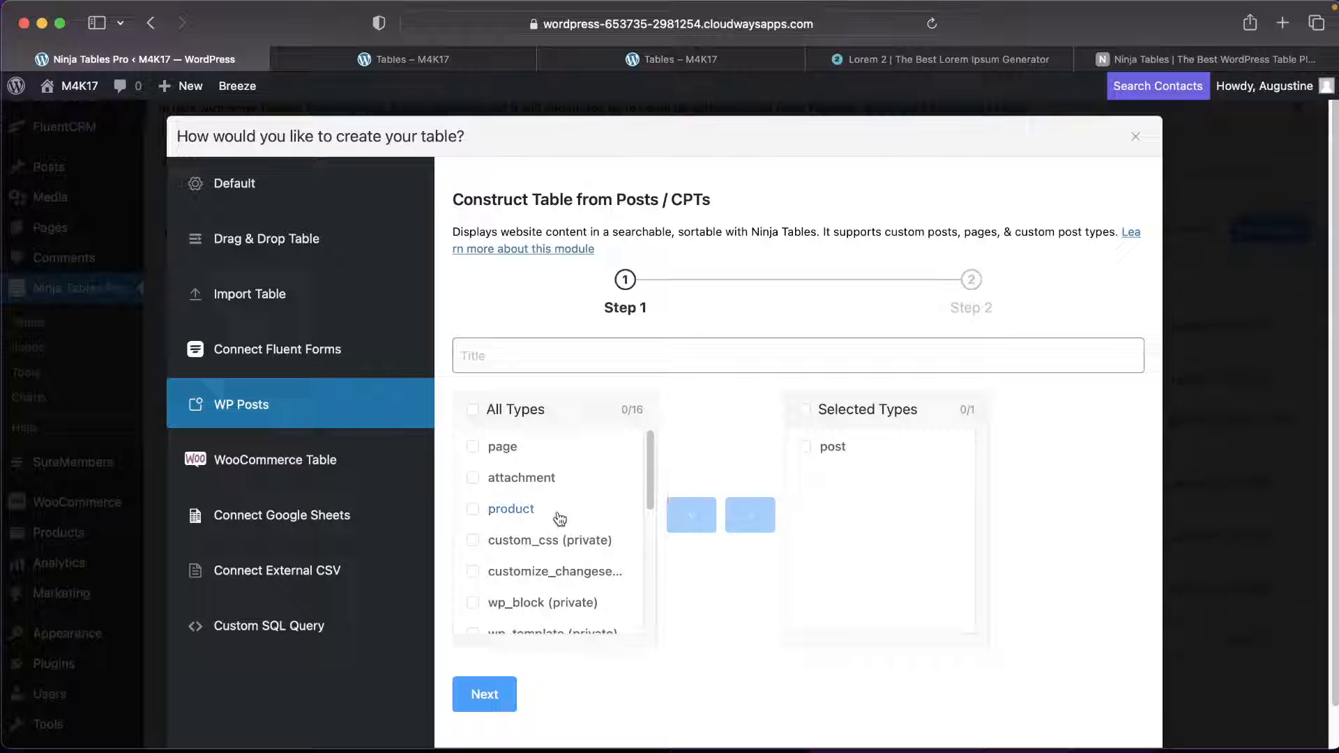
scroll(544, 533, down, 6)
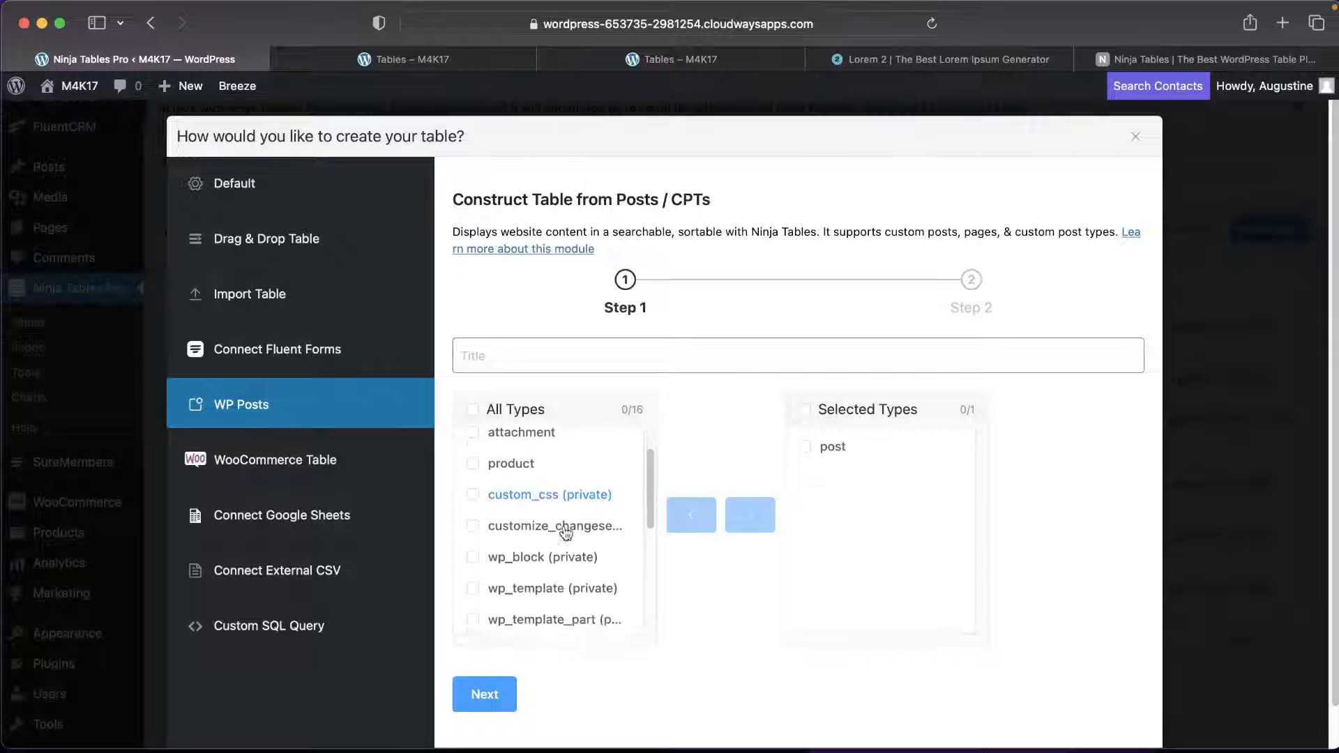
scroll(565, 534, down, 4)
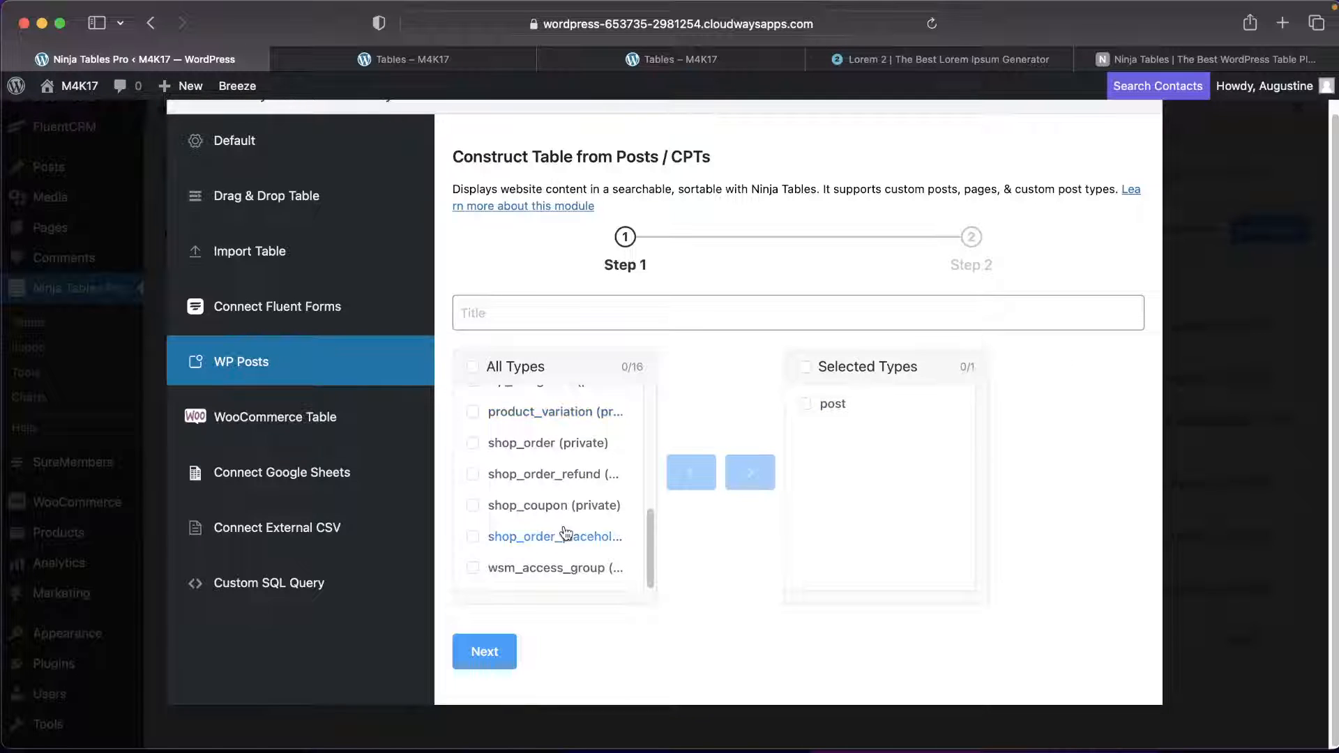
scroll(565, 533, up, 2)
scroll(565, 534, up, 6)
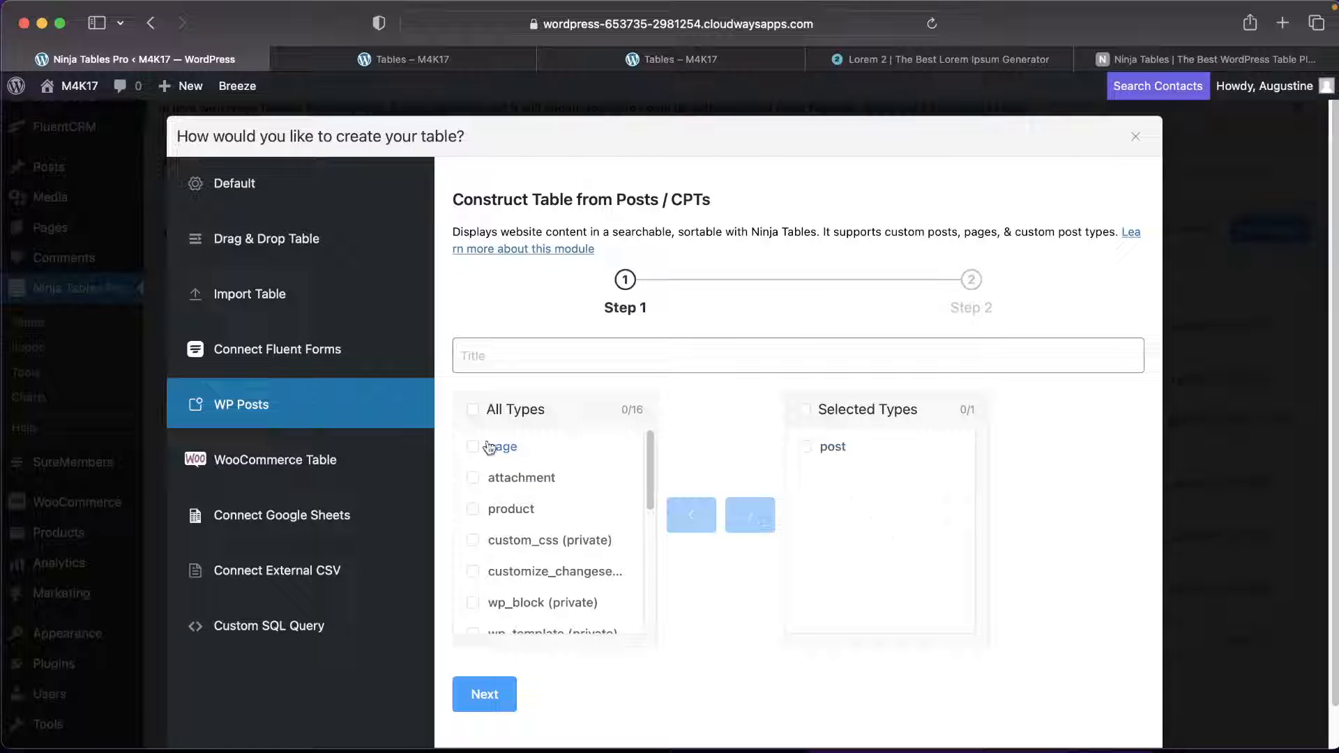
Examine the WooCommerce, Google Sheets and external CSV table sources and close the table creation dialog.
click(333, 466)
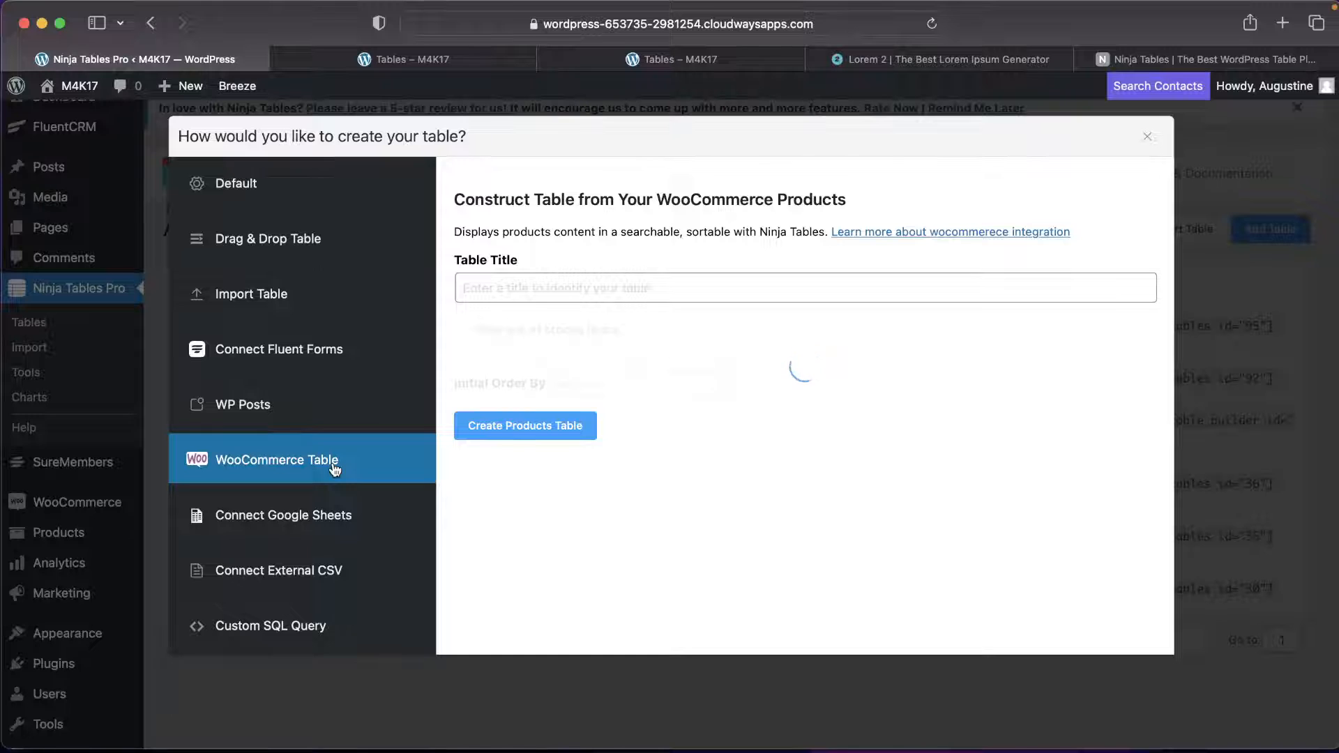
click(370, 525)
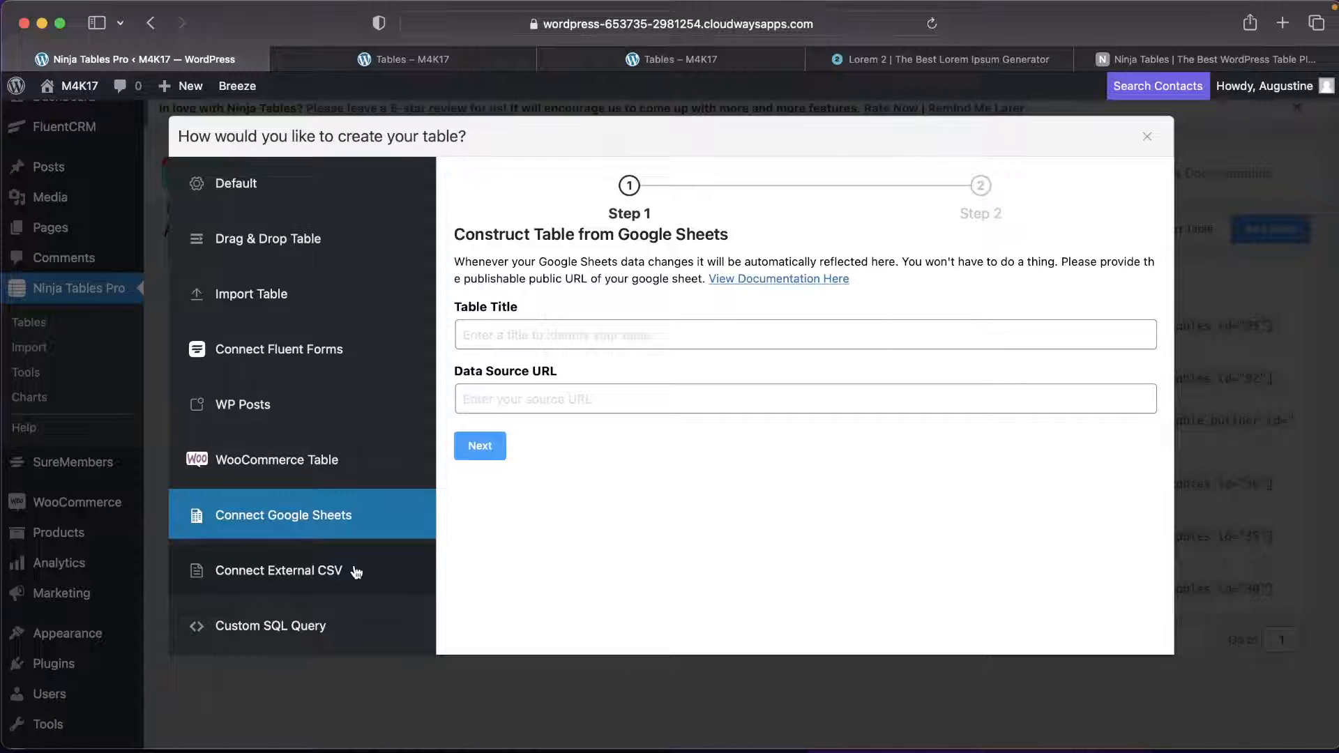
click(355, 572)
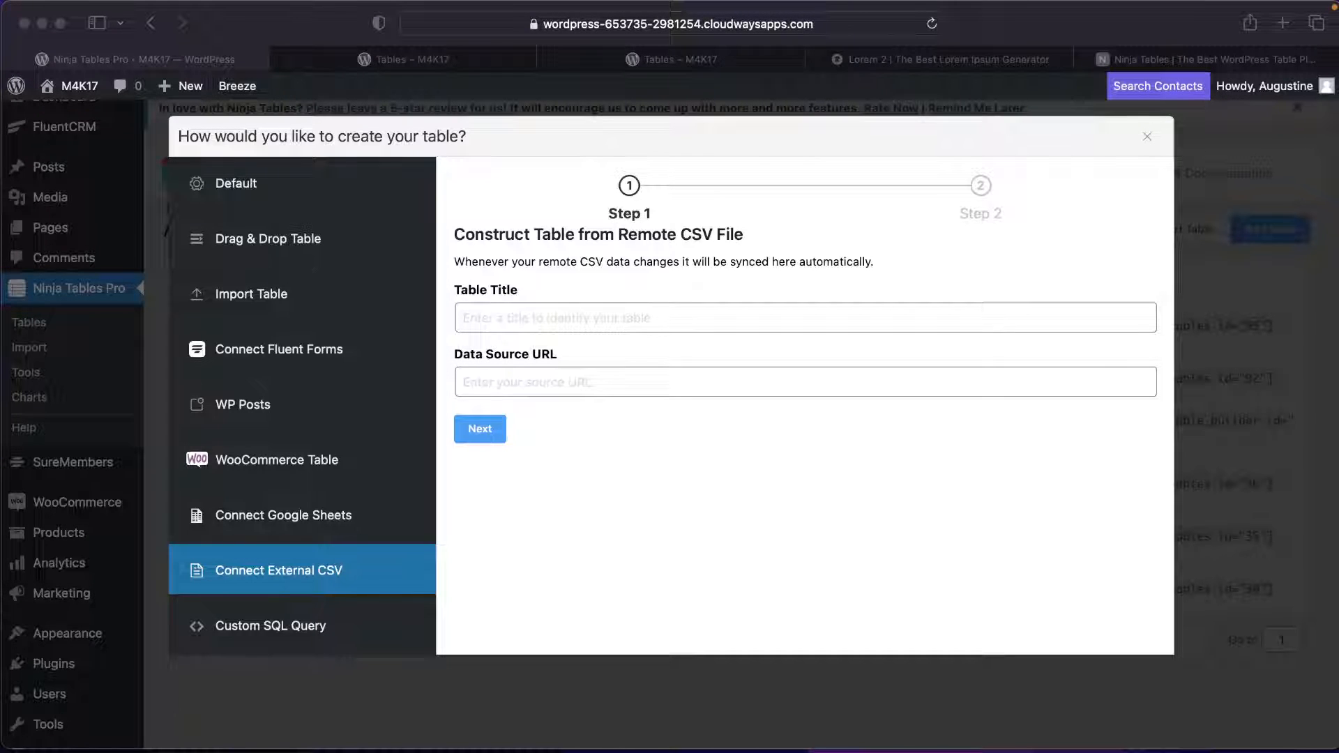
click(1146, 137)
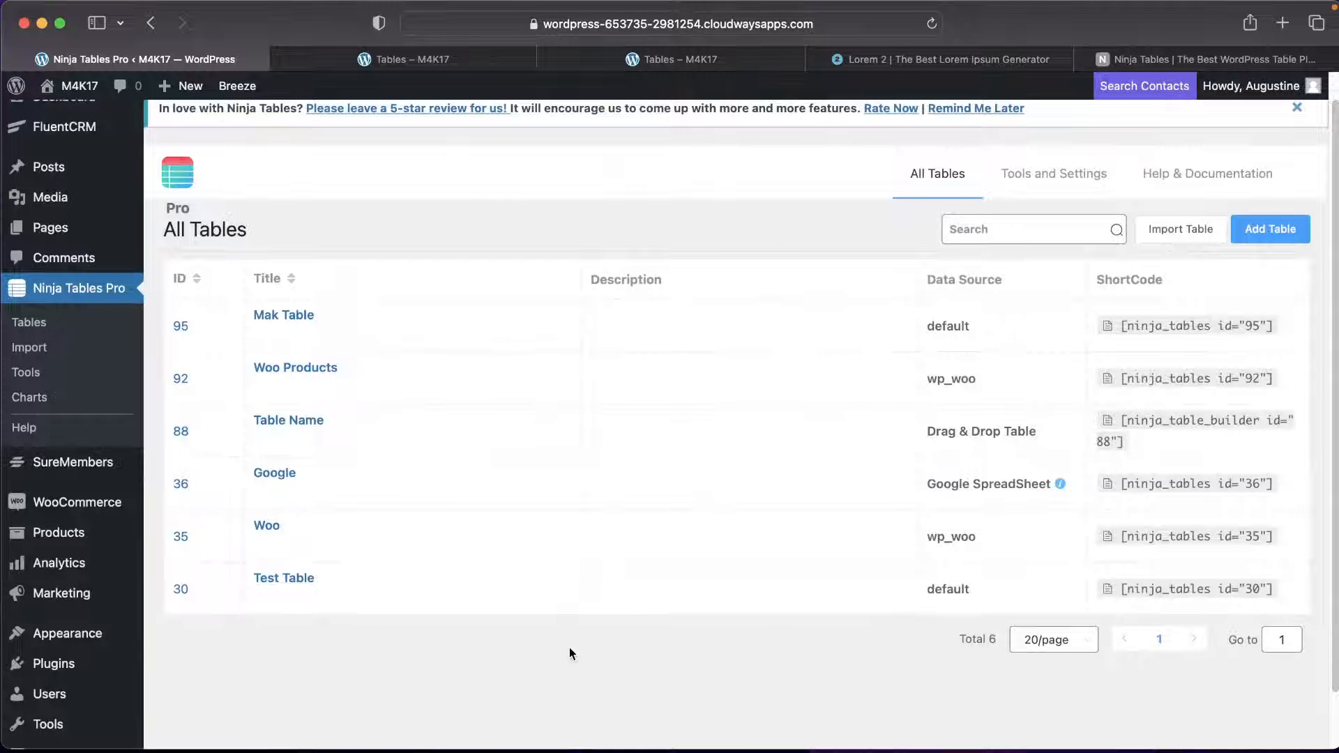
Enable the Ninja Charts add-on from the Charts page and start creating a new chart.
scroll(569, 647, down, 1)
scroll(569, 648, up, 1)
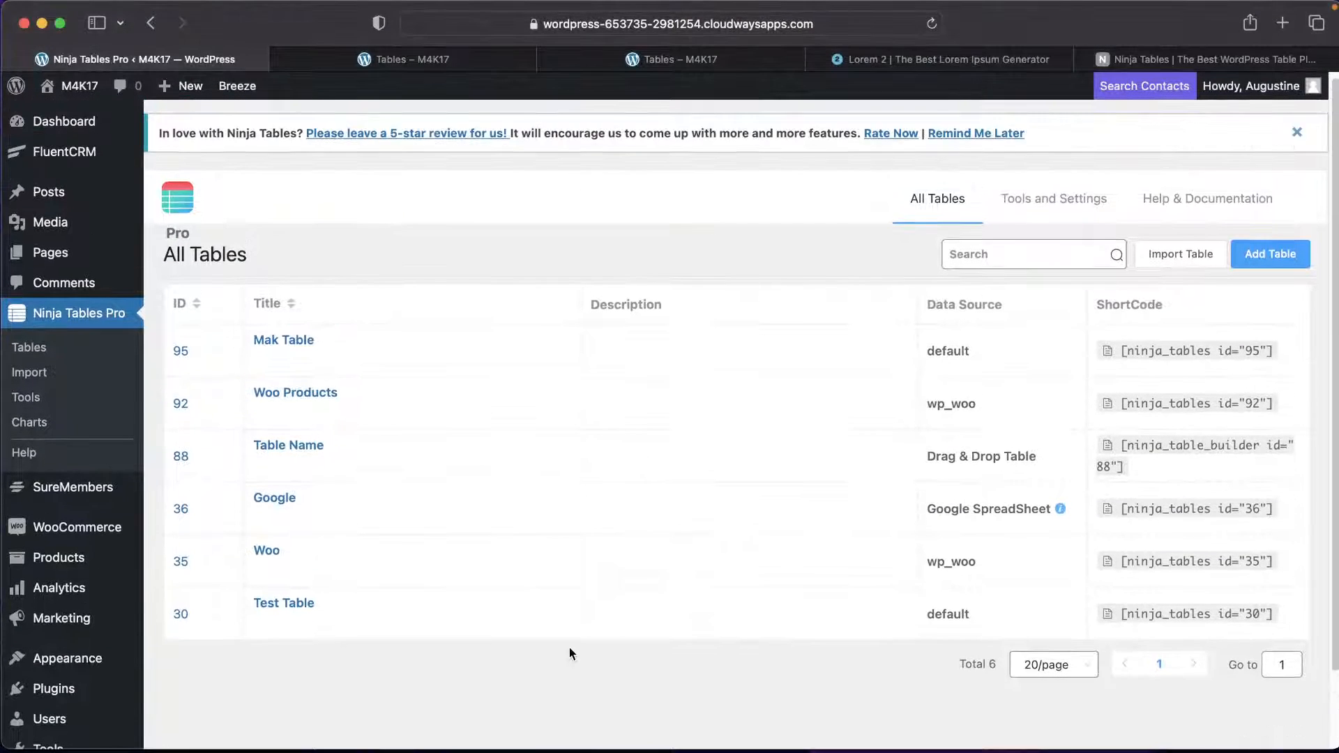
scroll(569, 647, up, 1)
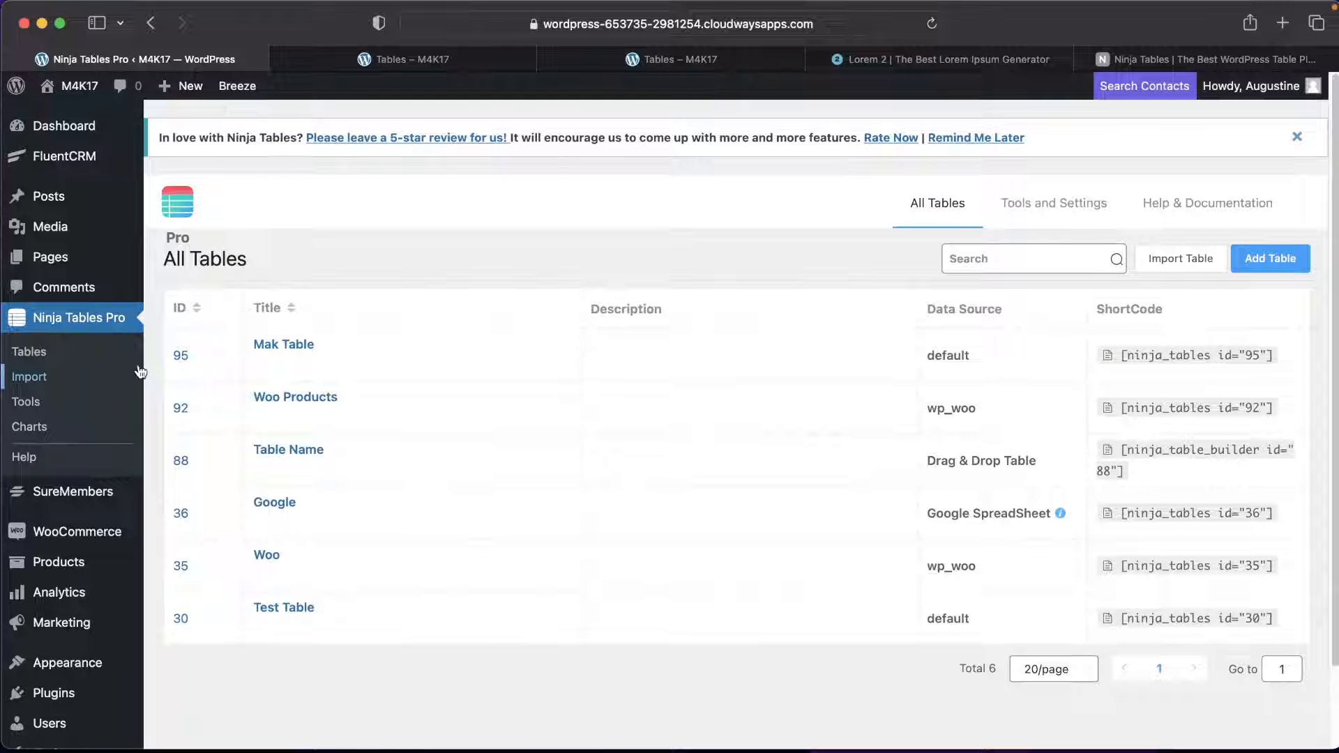
click(40, 432)
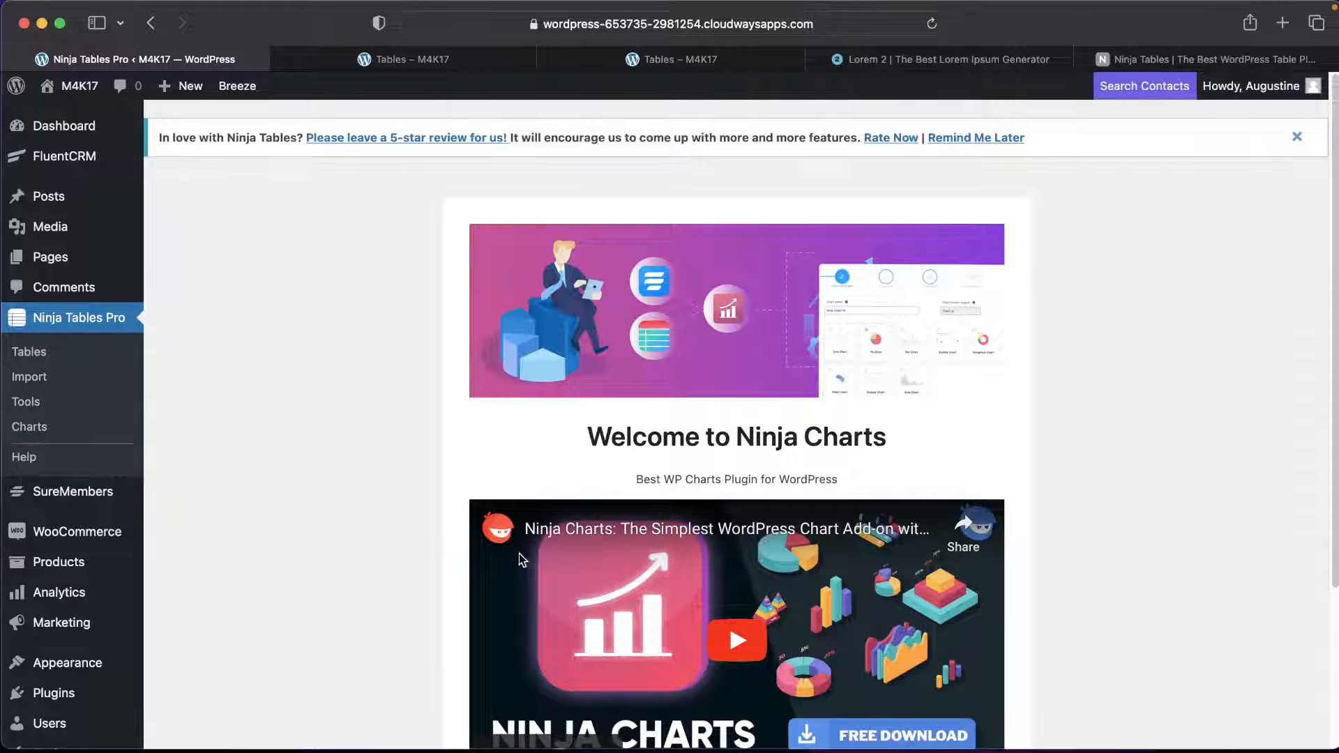
scroll(590, 439, down, 5)
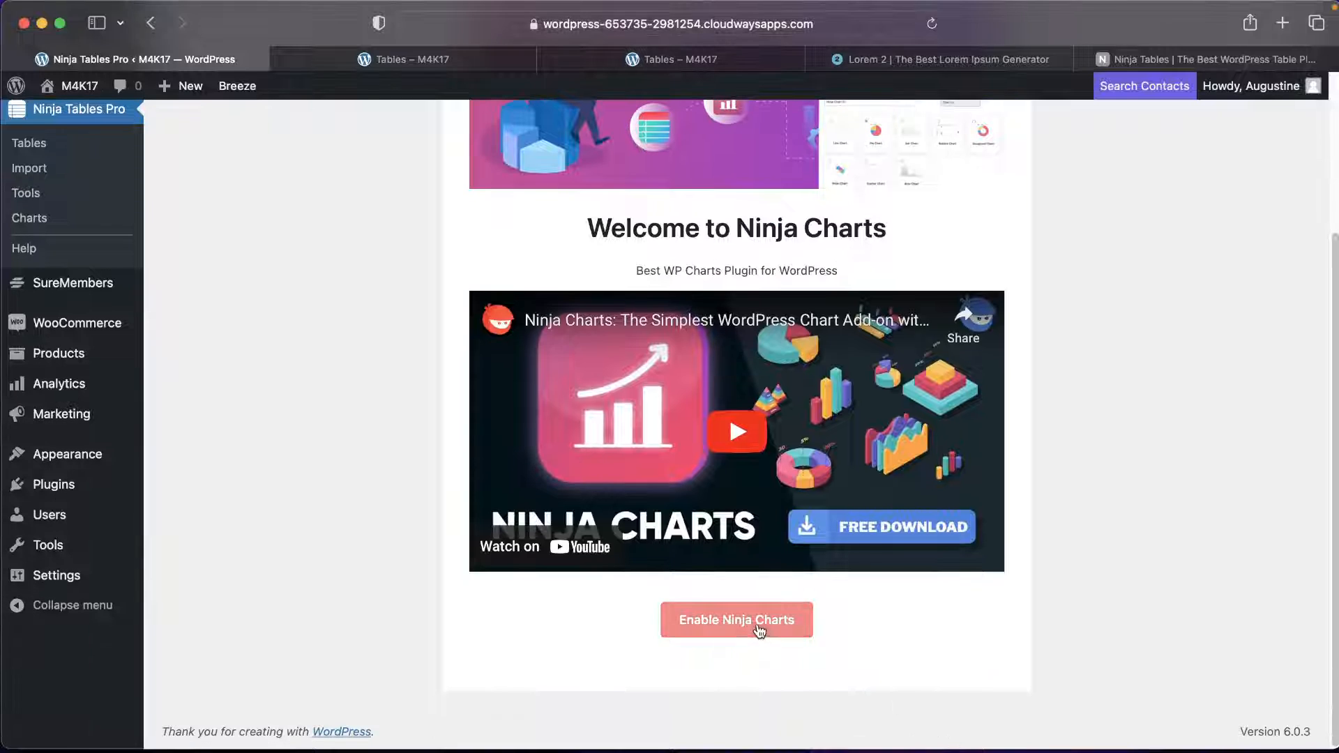
click(759, 628)
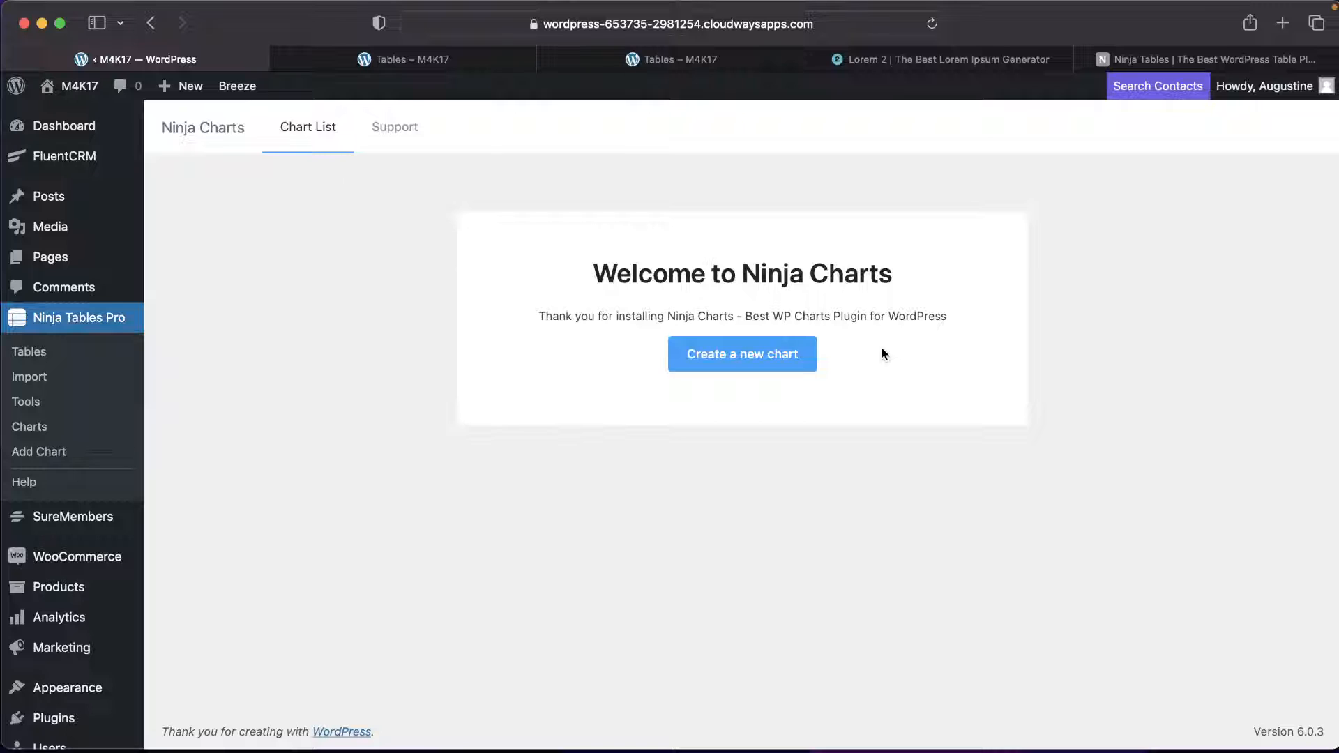
click(806, 354)
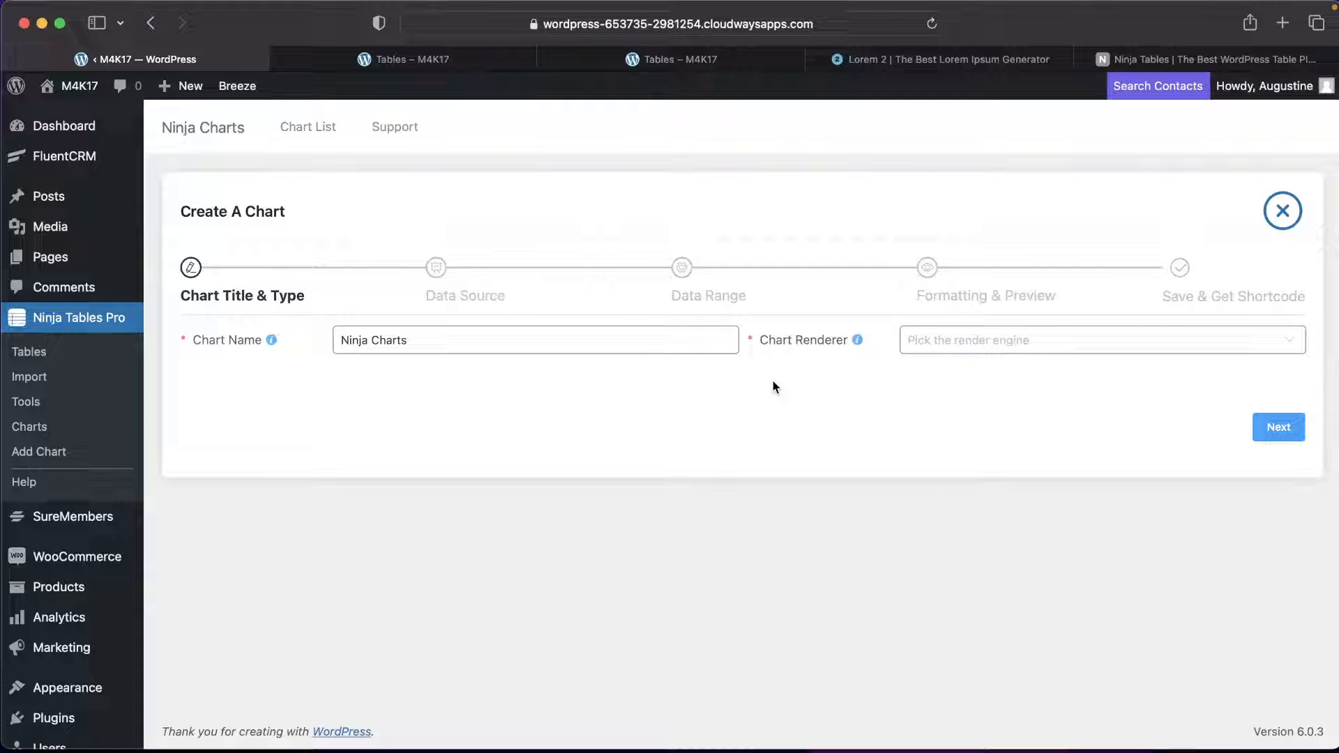
Set up the chart named Ninja Charts with the Chart Js renderer and Doughnut Chart type, and proceed to its data source.
click(571, 339)
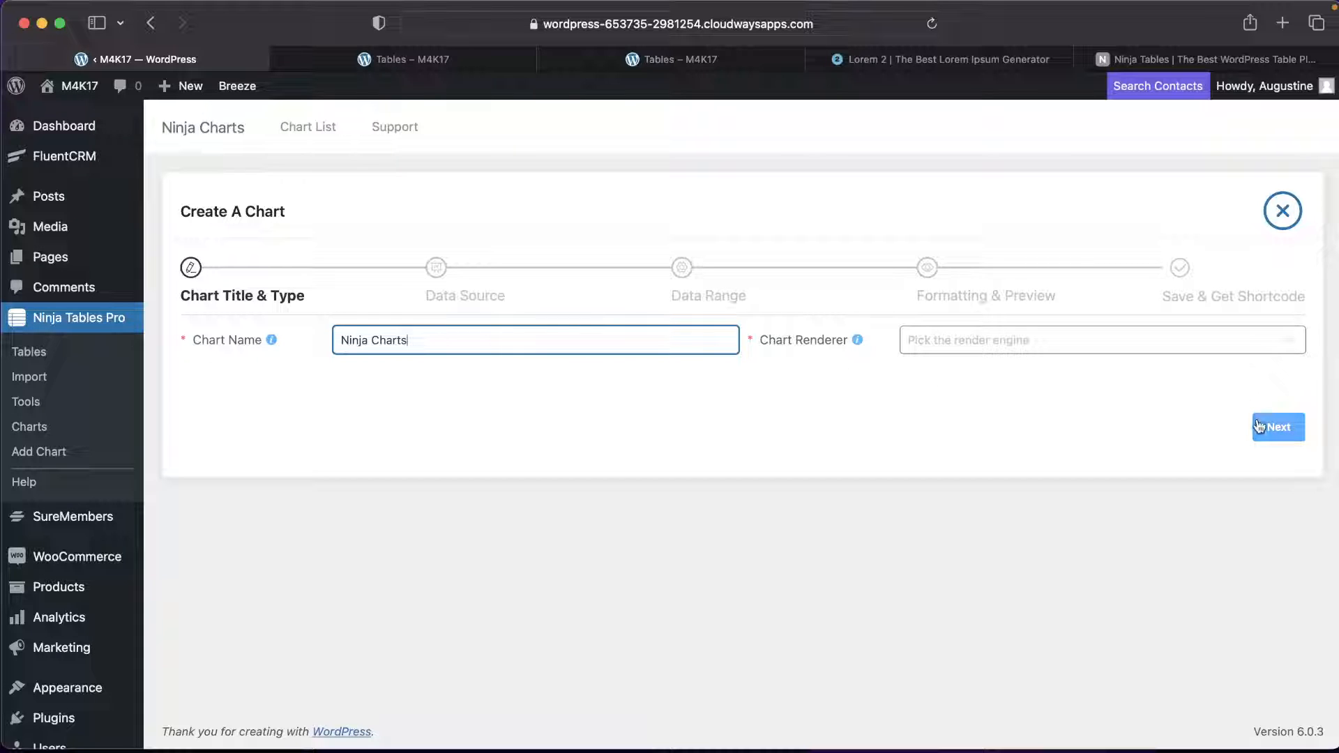
click(986, 343)
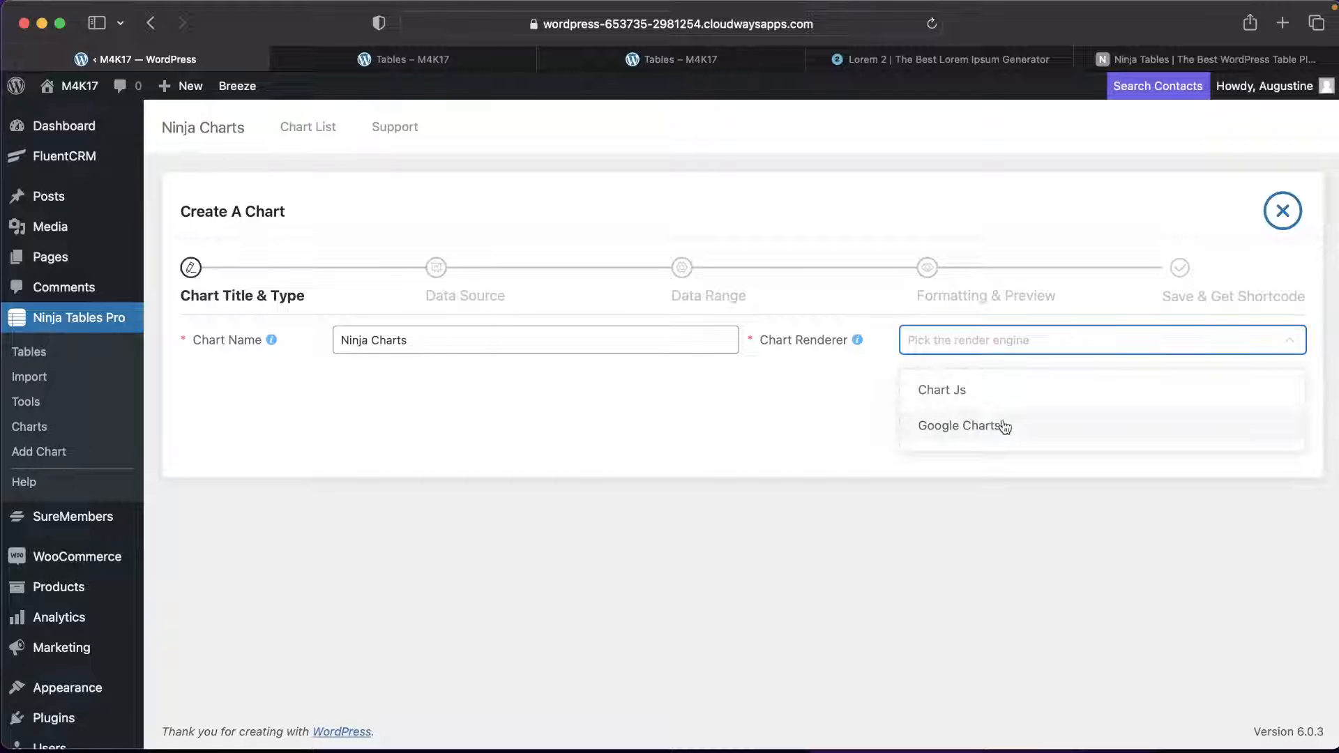
click(951, 391)
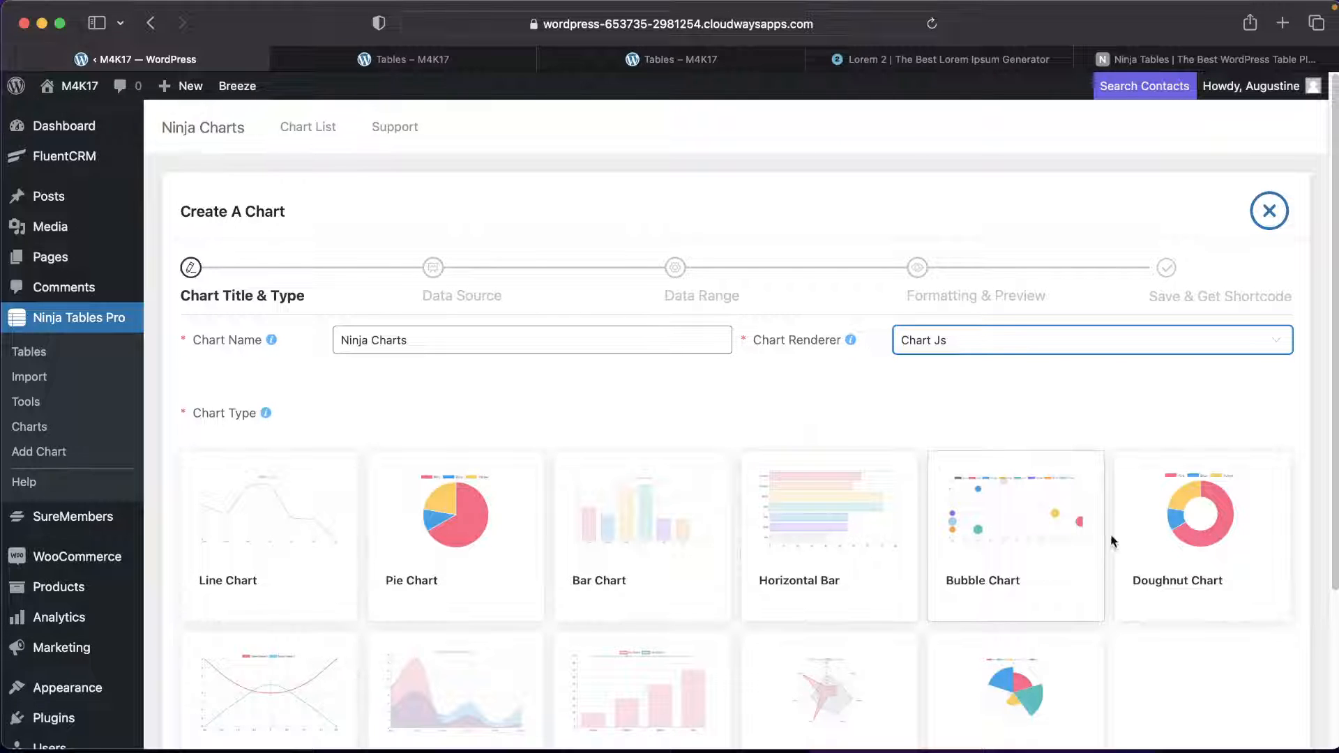
click(1185, 535)
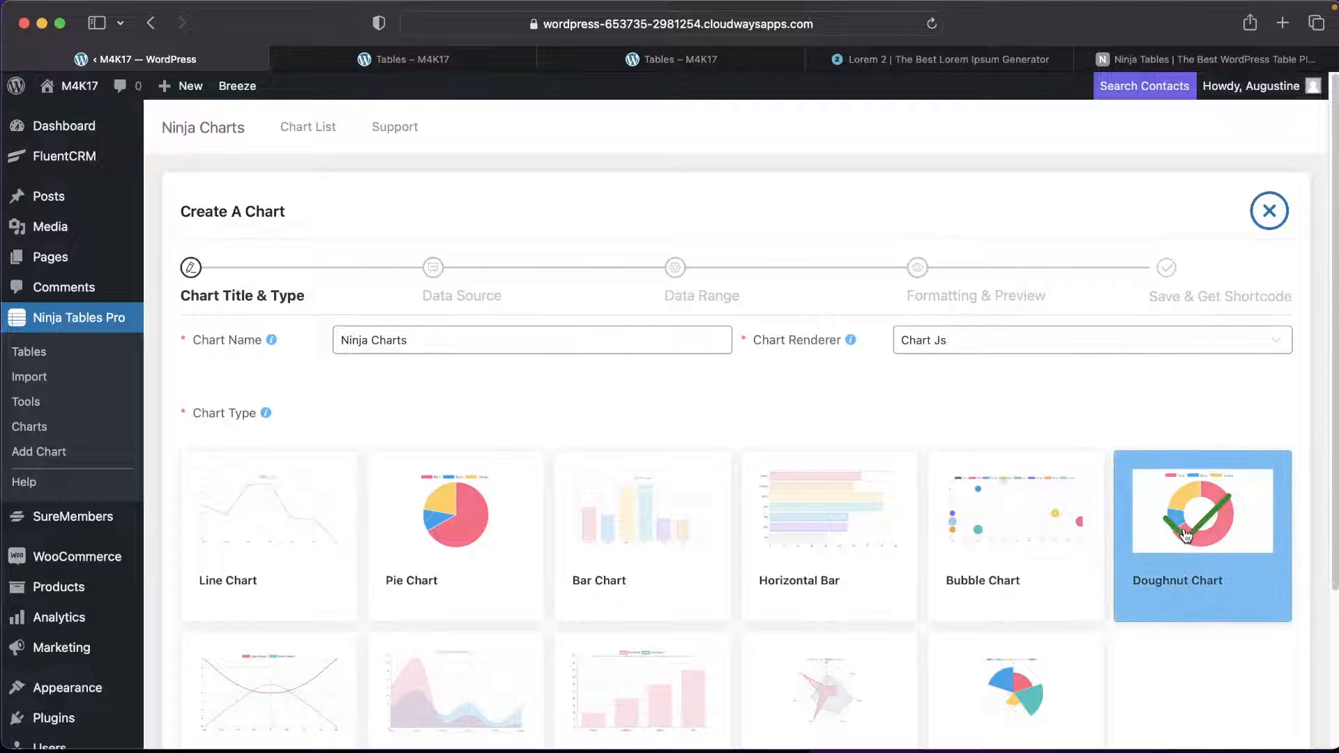
scroll(1052, 625, down, 3)
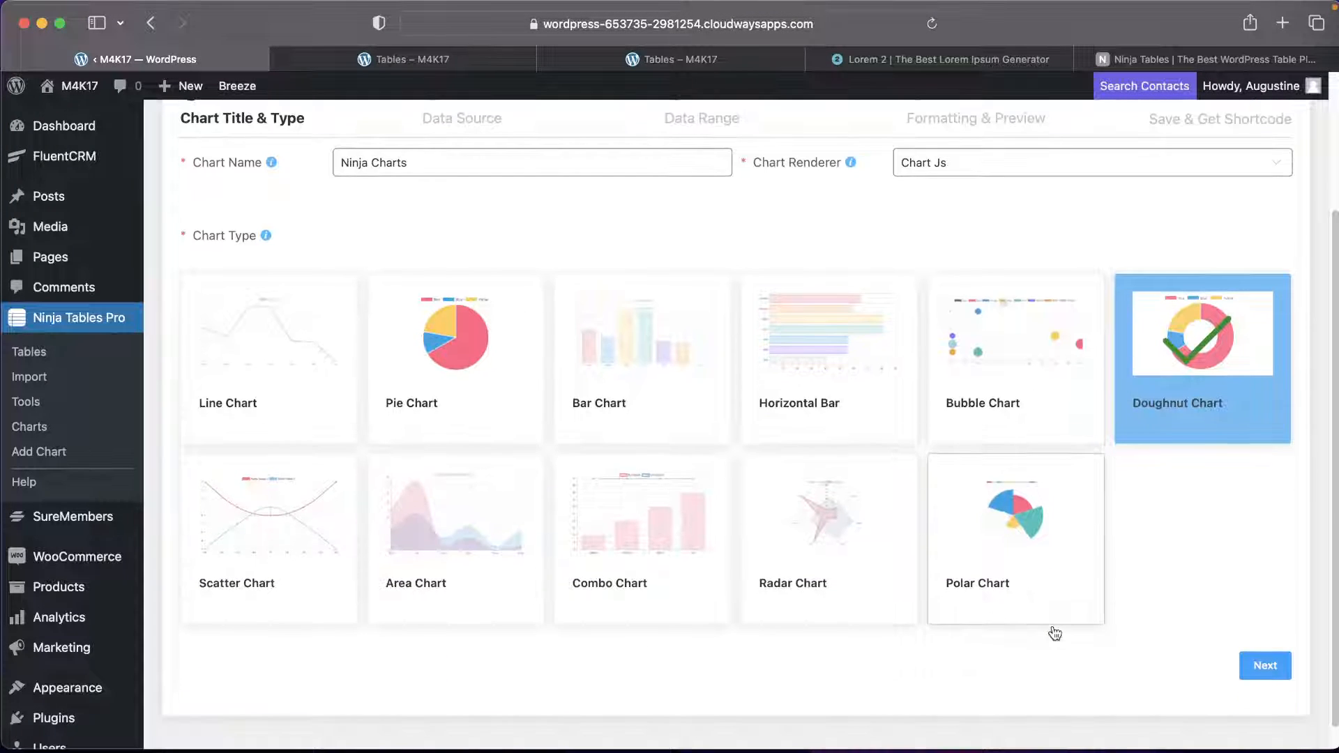
scroll(1055, 633, down, 1)
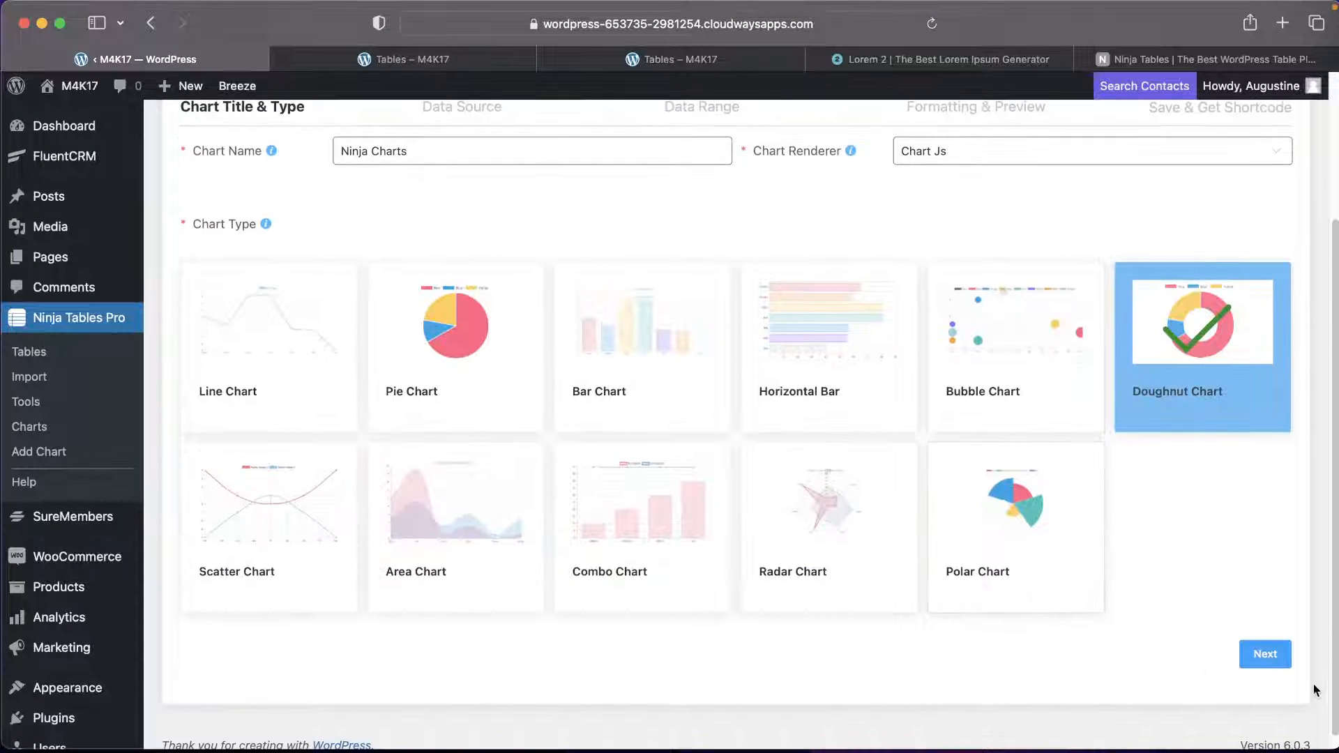
click(1269, 663)
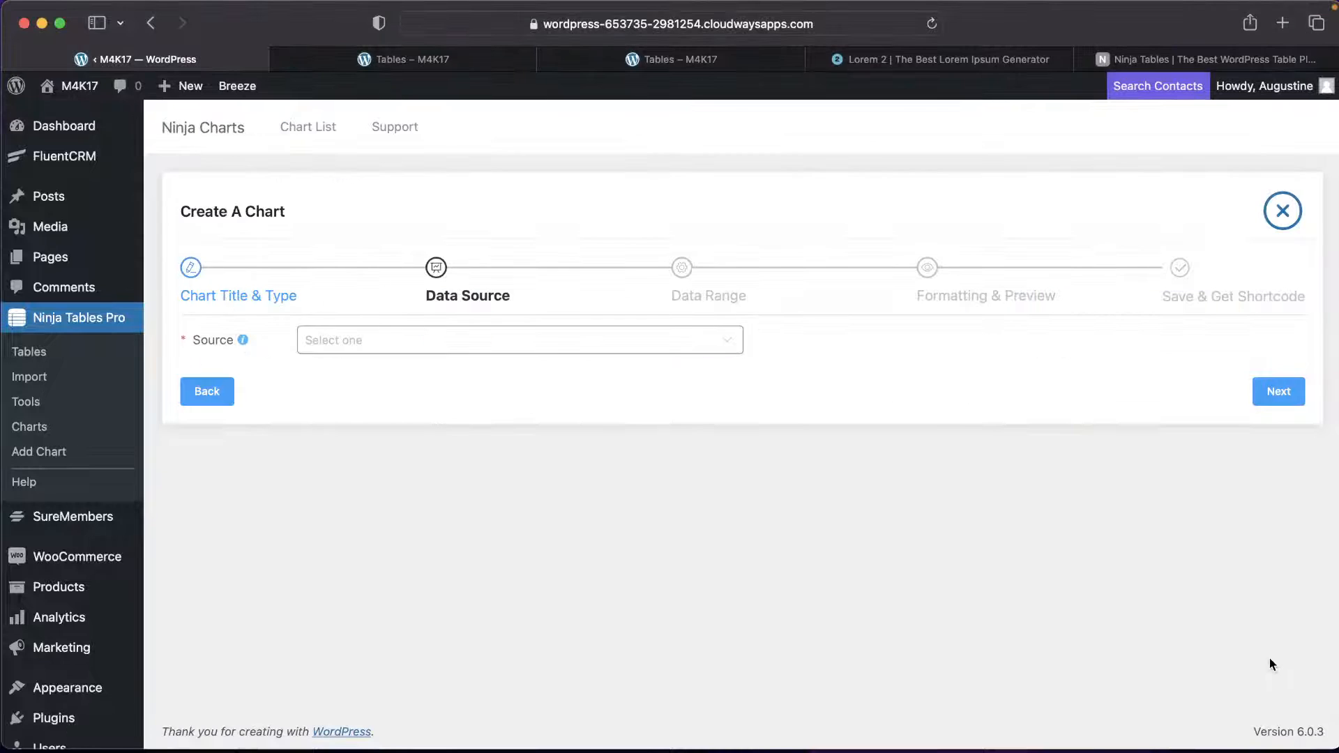
Use the Woo Products table from Ninja Tables as the chart's data source and review the data range settings.
click(338, 341)
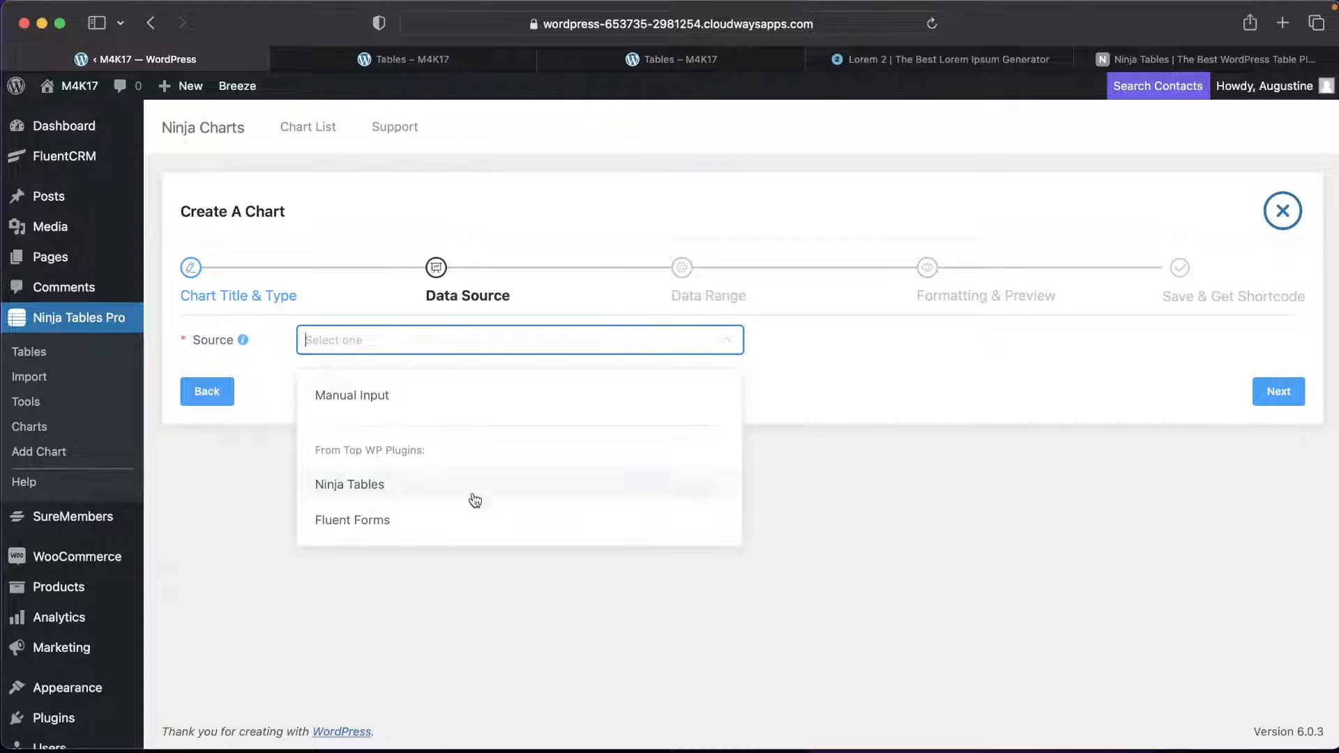
click(418, 486)
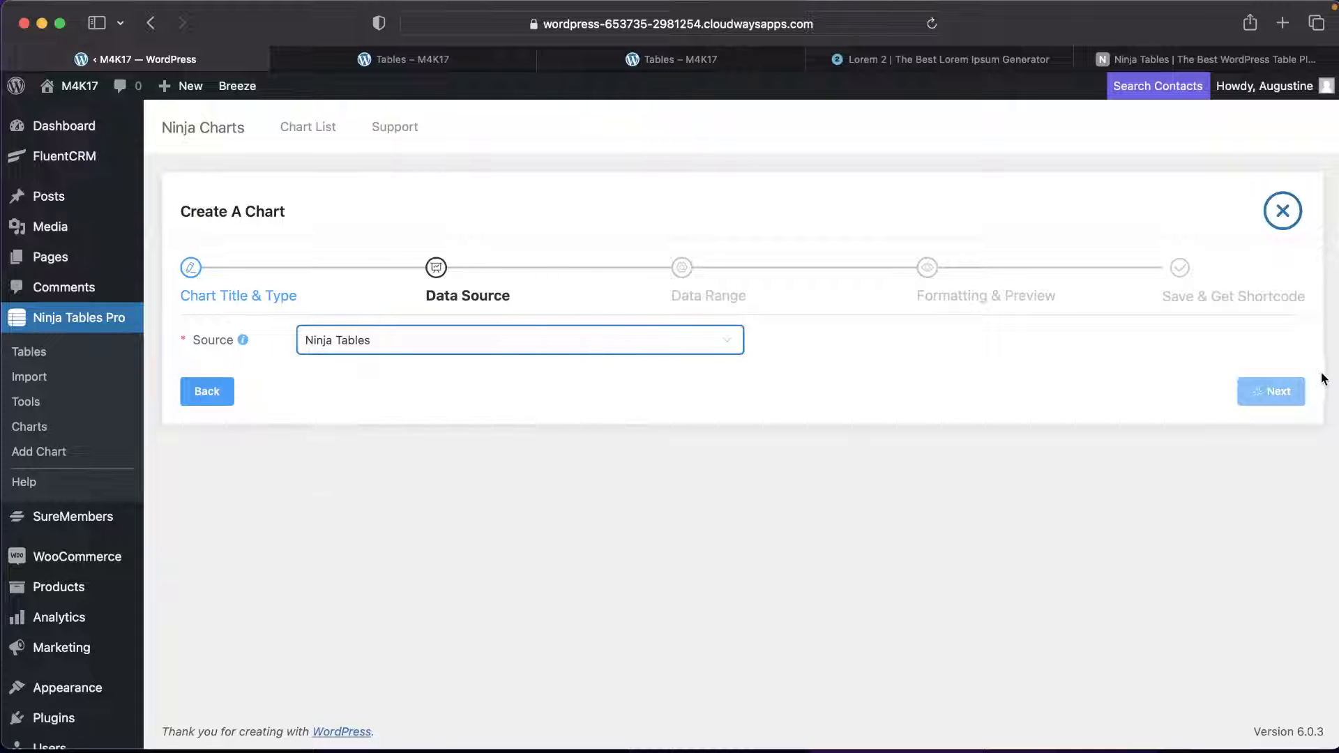
click(371, 400)
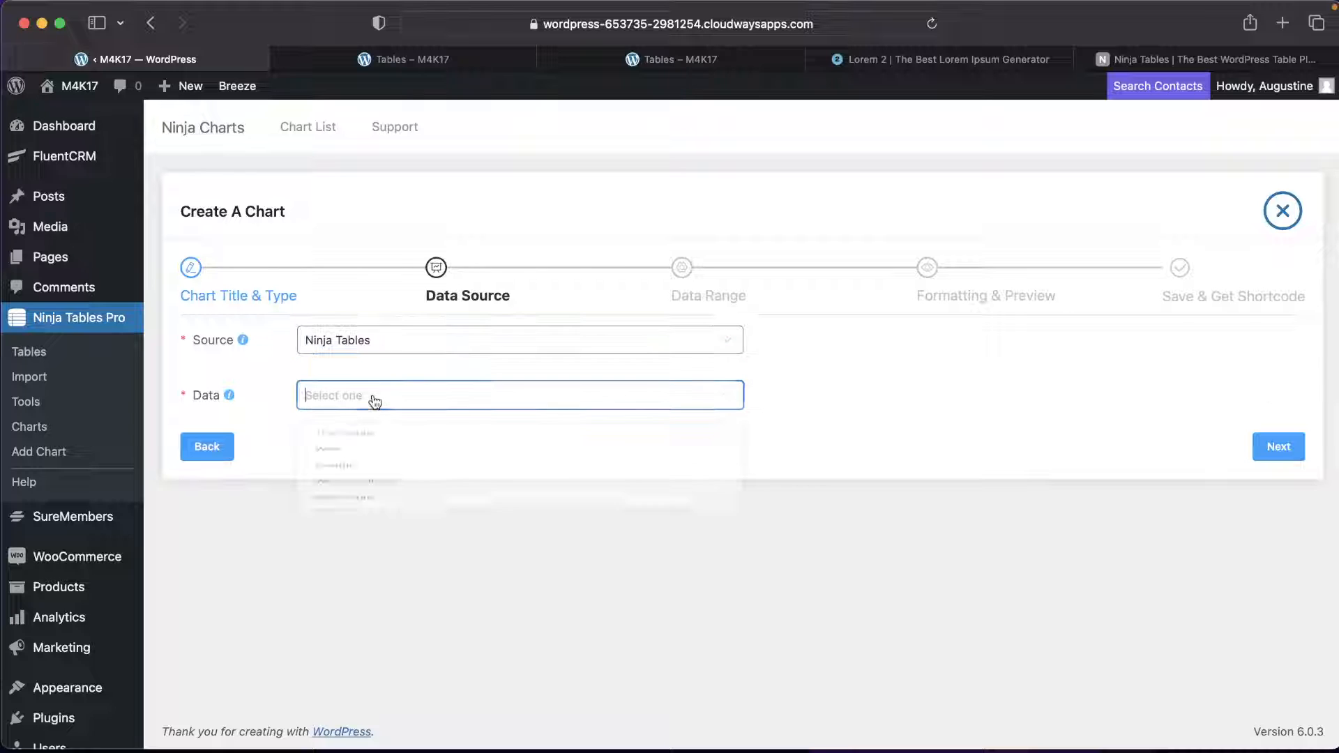
click(351, 480)
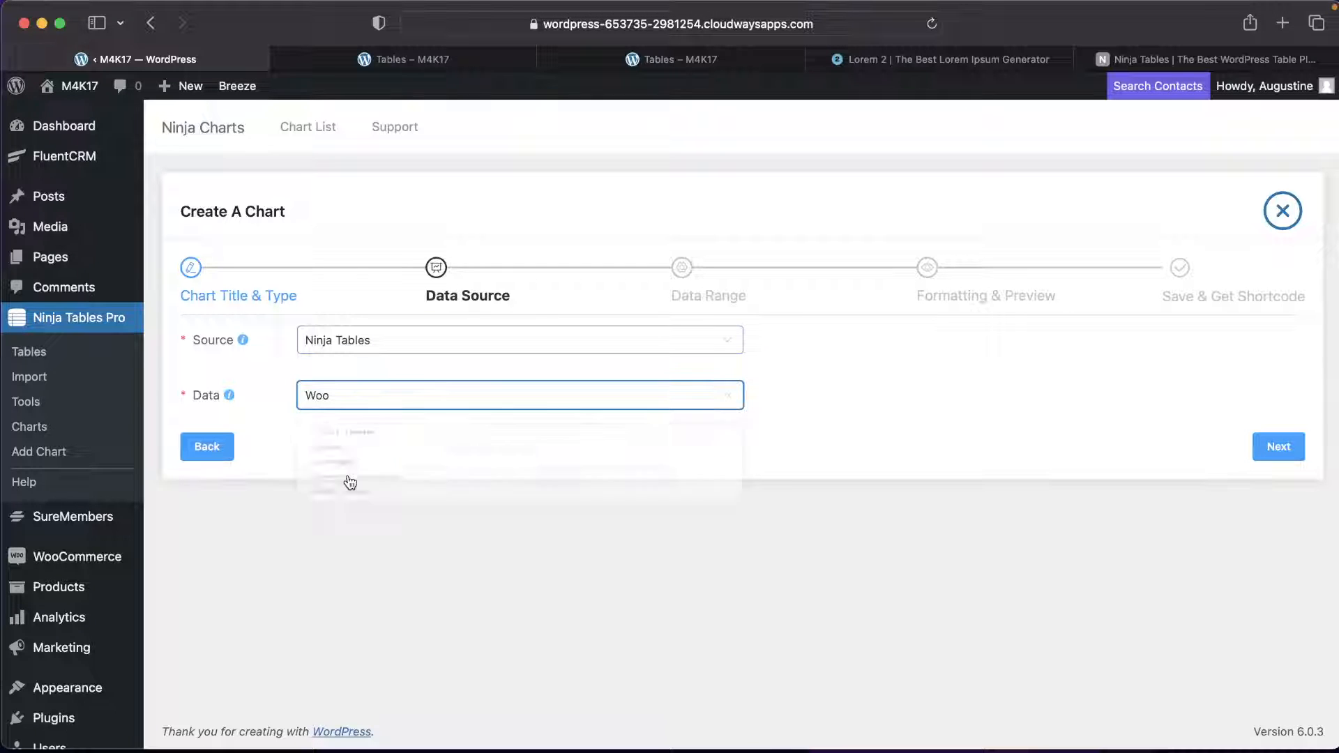
click(346, 399)
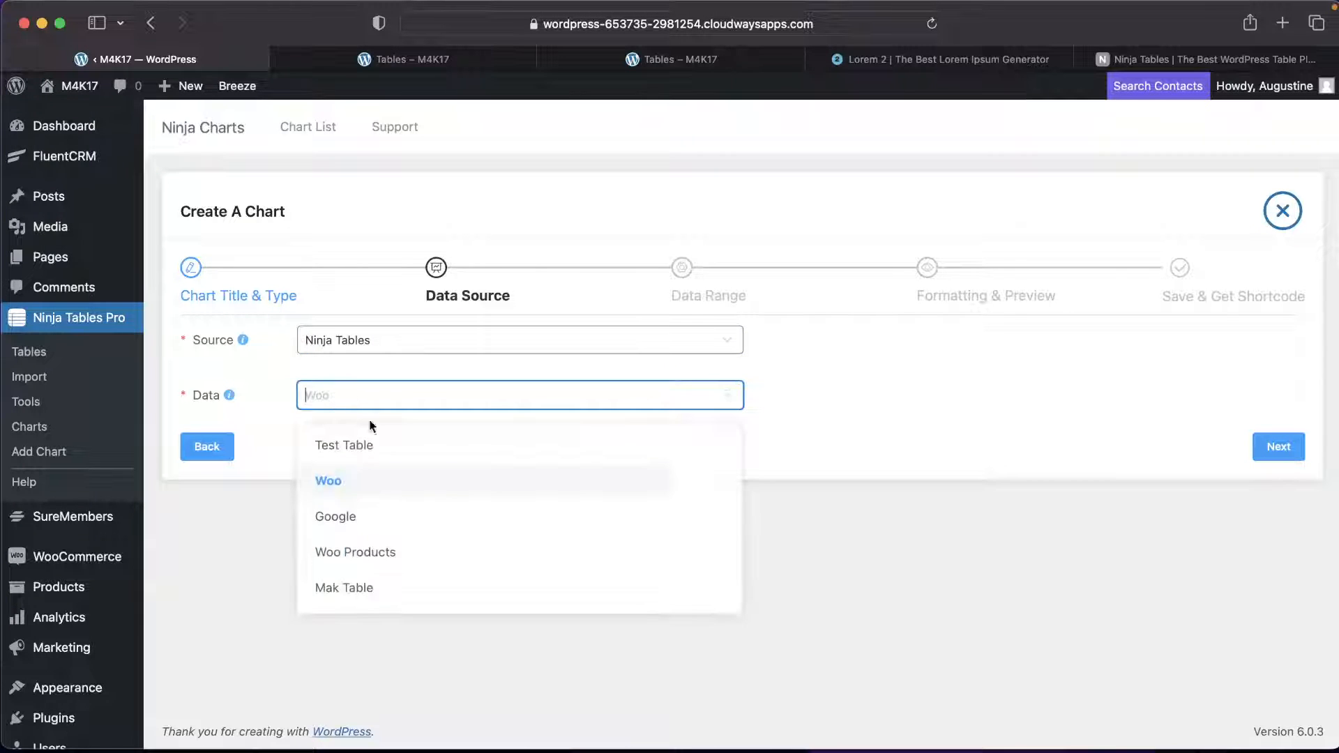
click(404, 558)
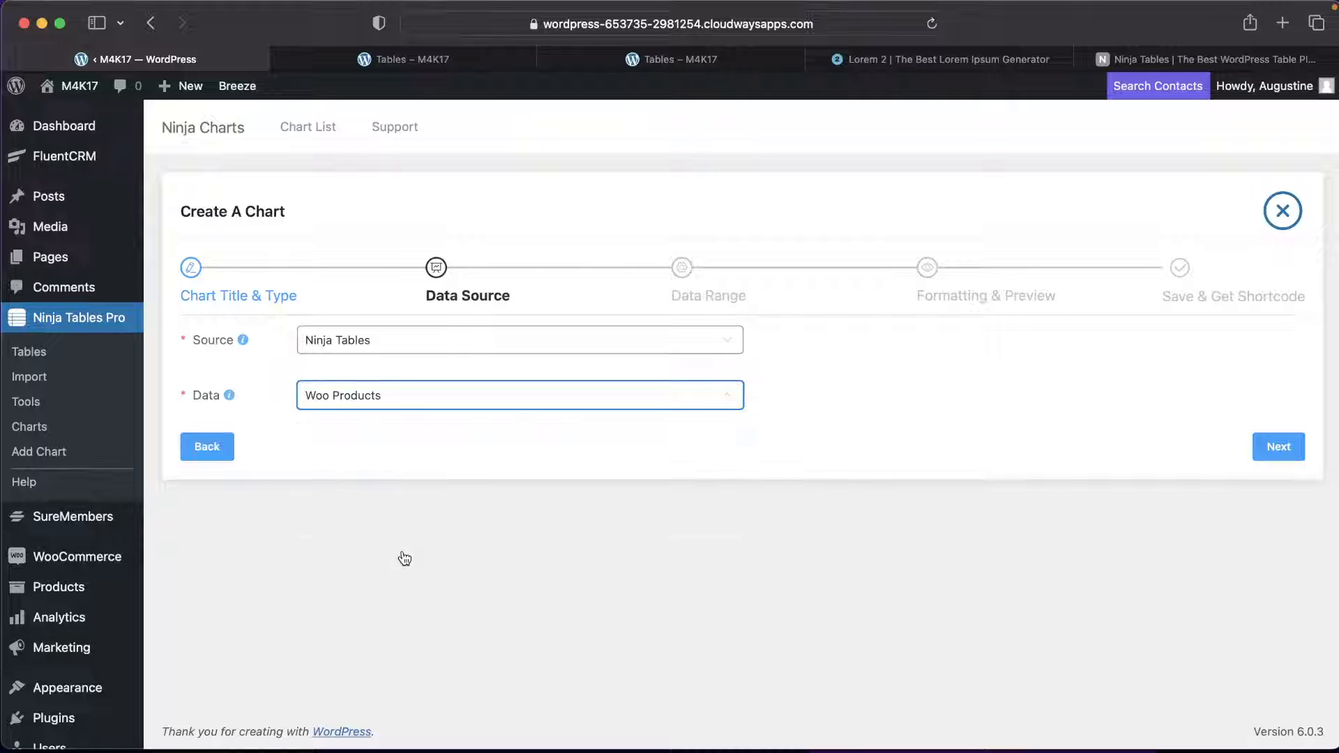
click(1286, 449)
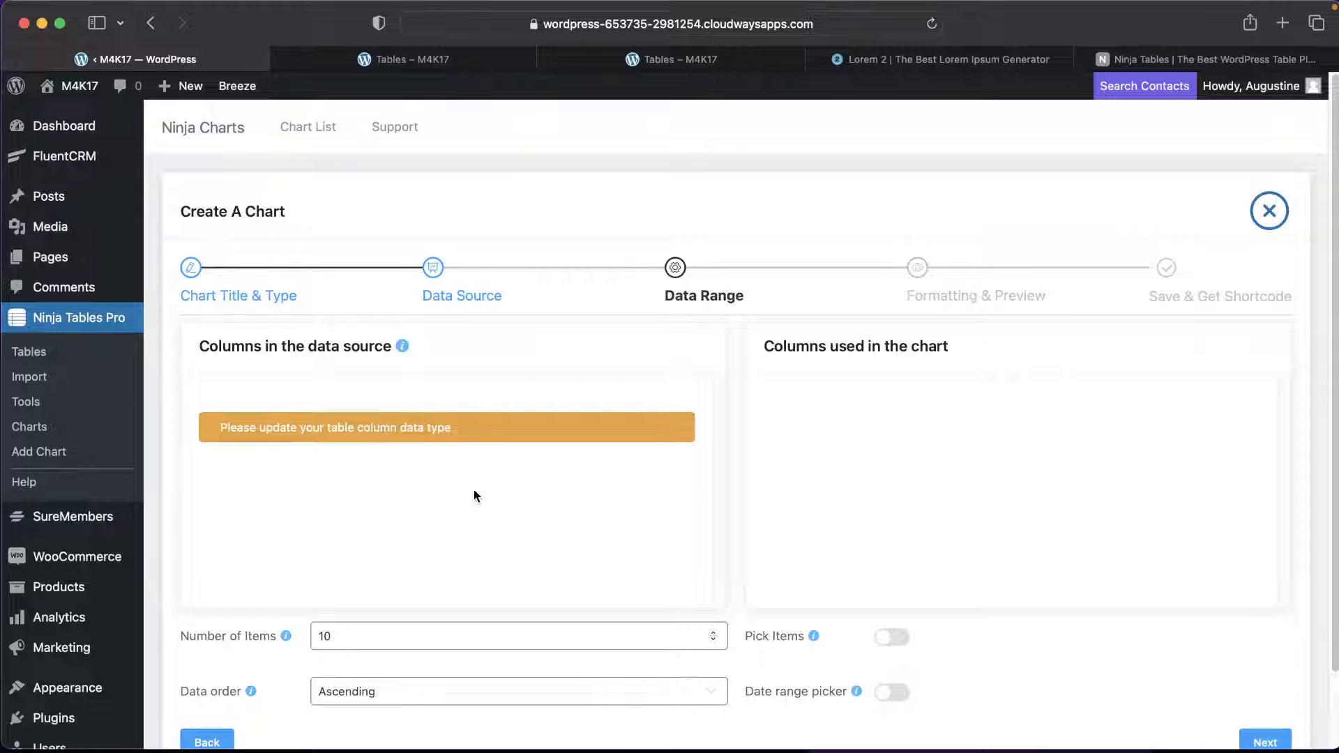
scroll(454, 474, down, 2)
scroll(454, 488, up, 1)
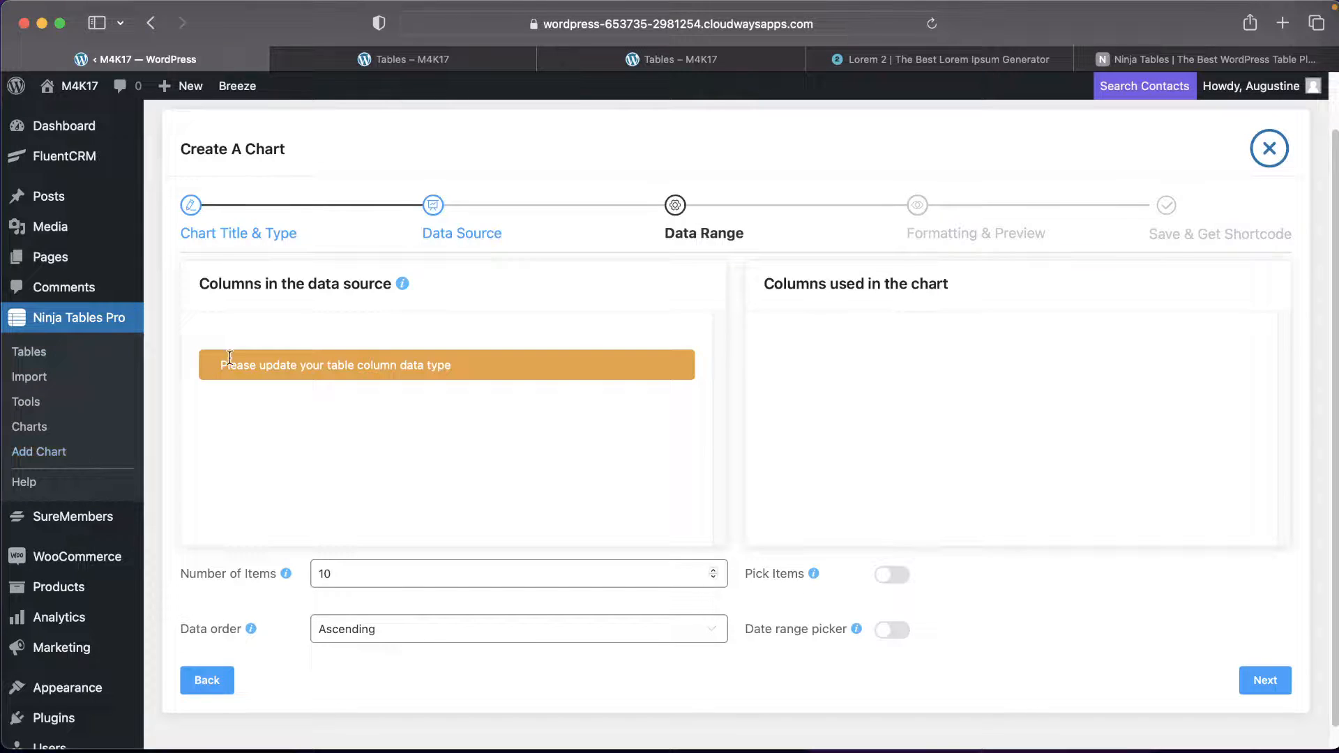
Return to the list of all tables, review it and the available table creation sources, and close the creation dialog.
click(122, 322)
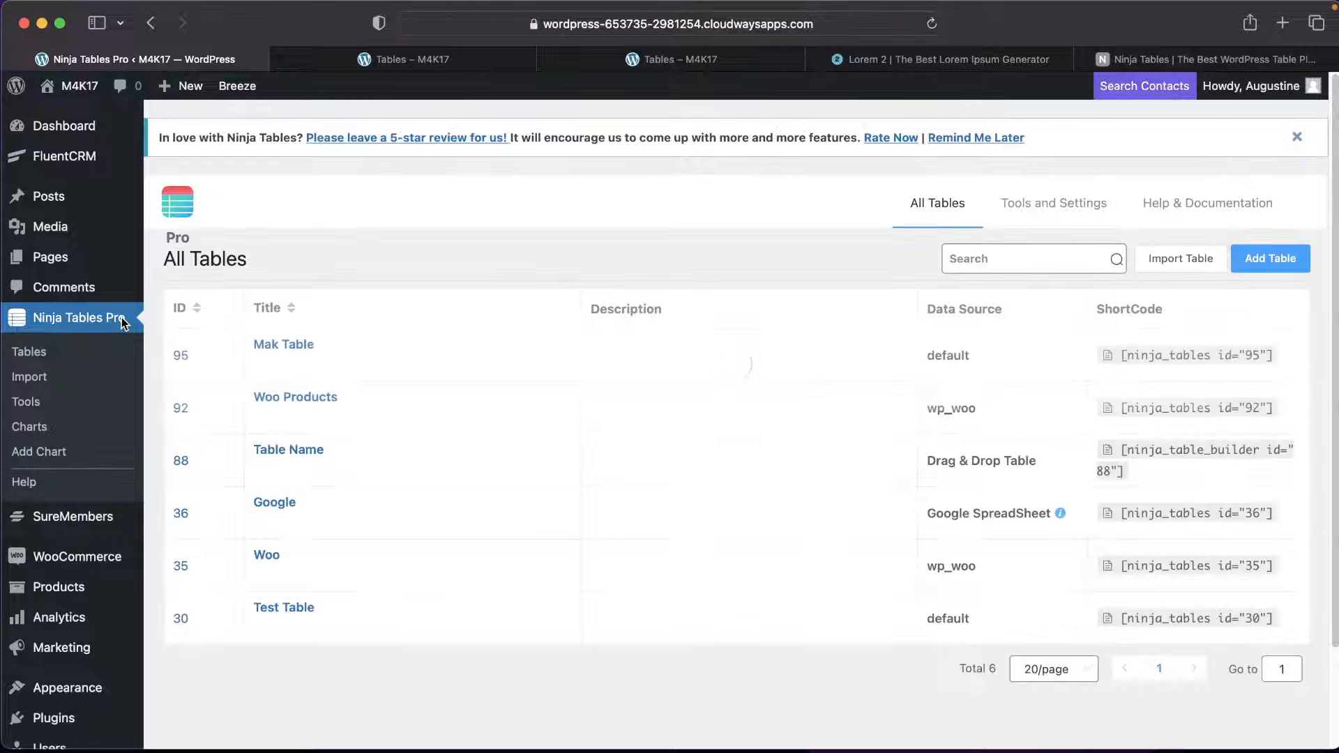
mouse_move(234, 357)
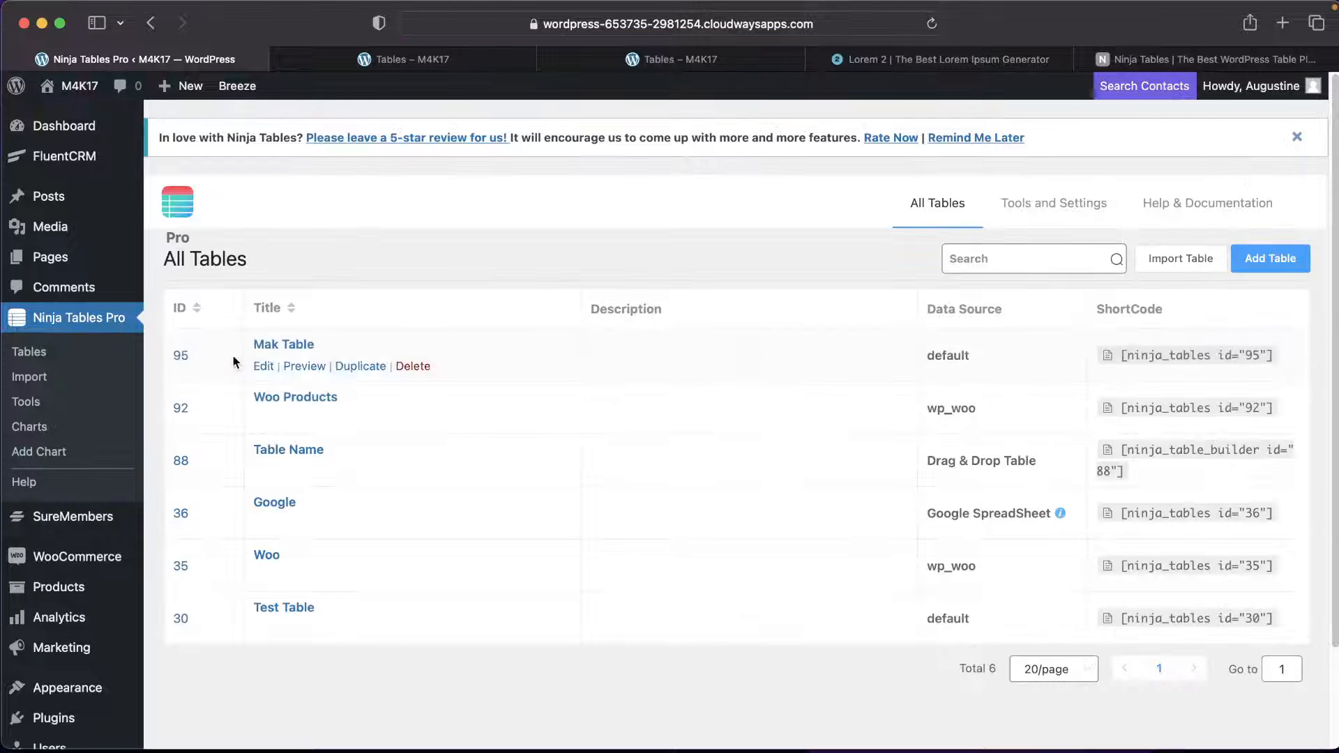
scroll(763, 480, down, 2)
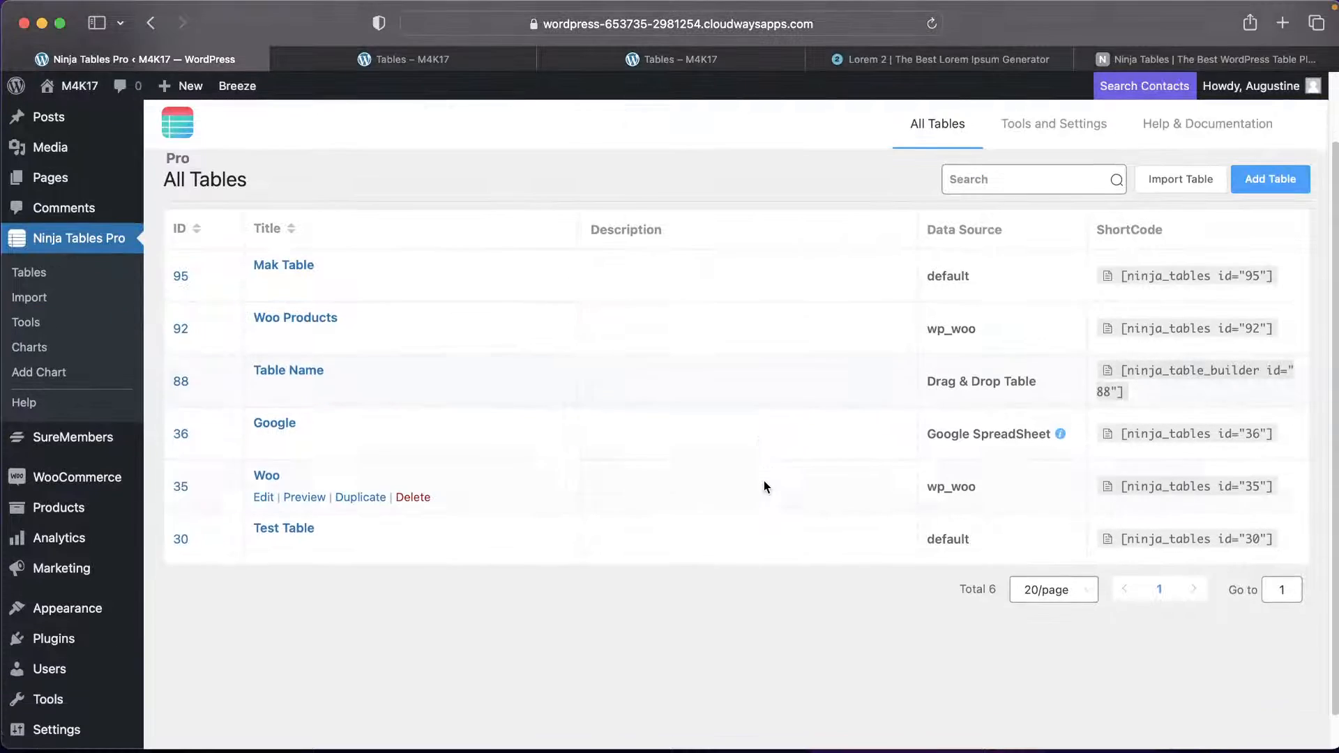
scroll(764, 480, up, 2)
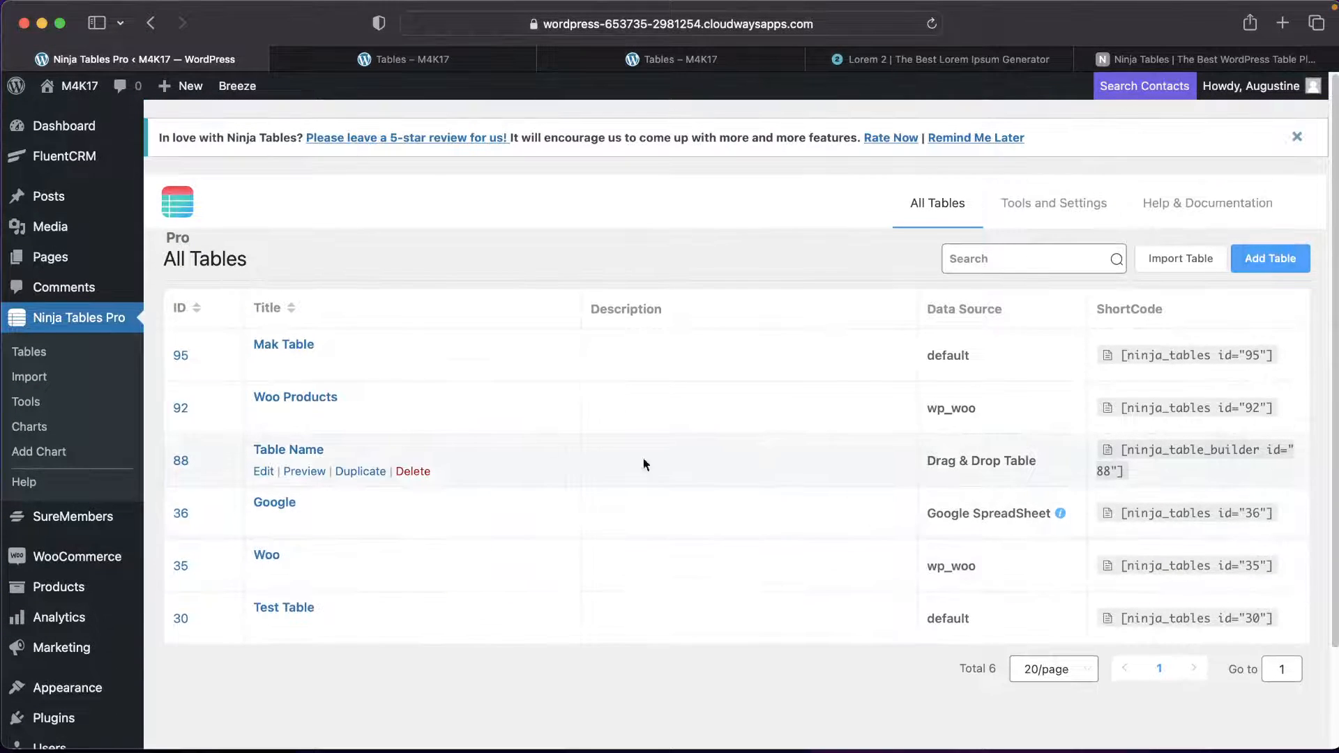
click(1285, 265)
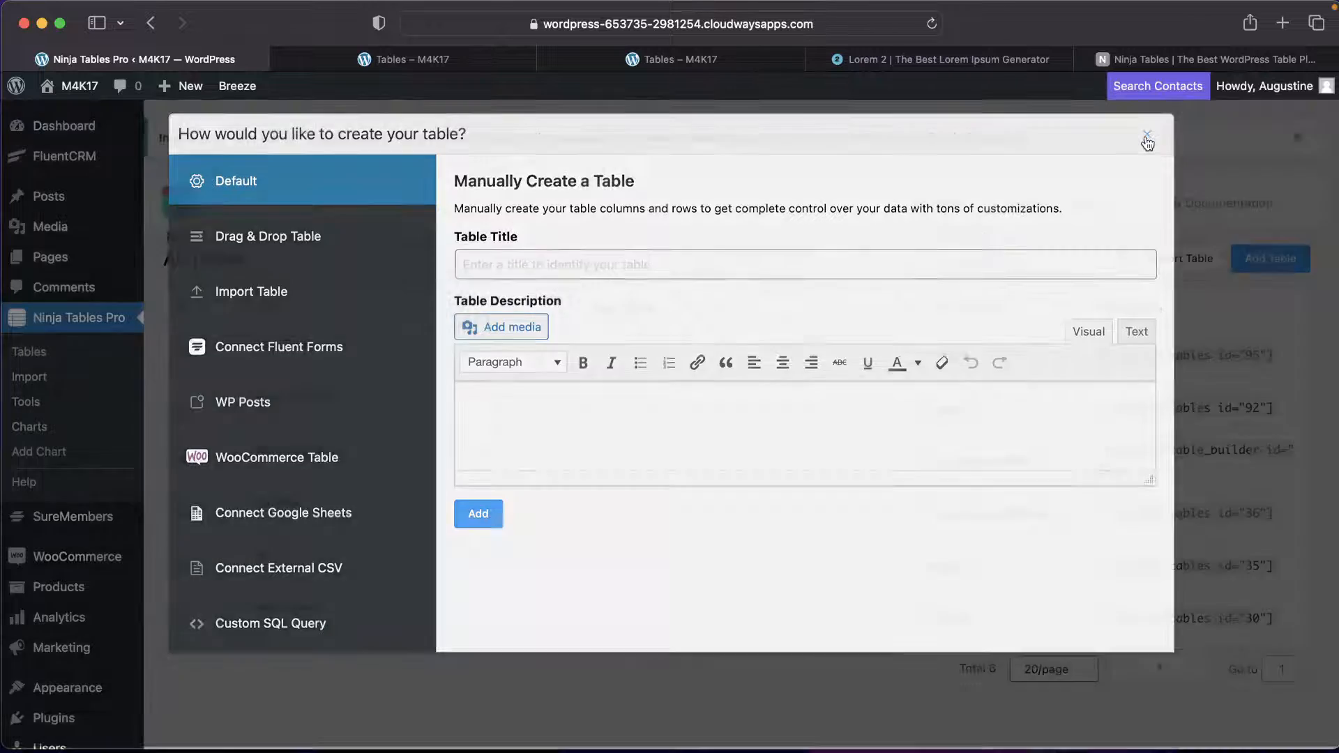
click(1146, 137)
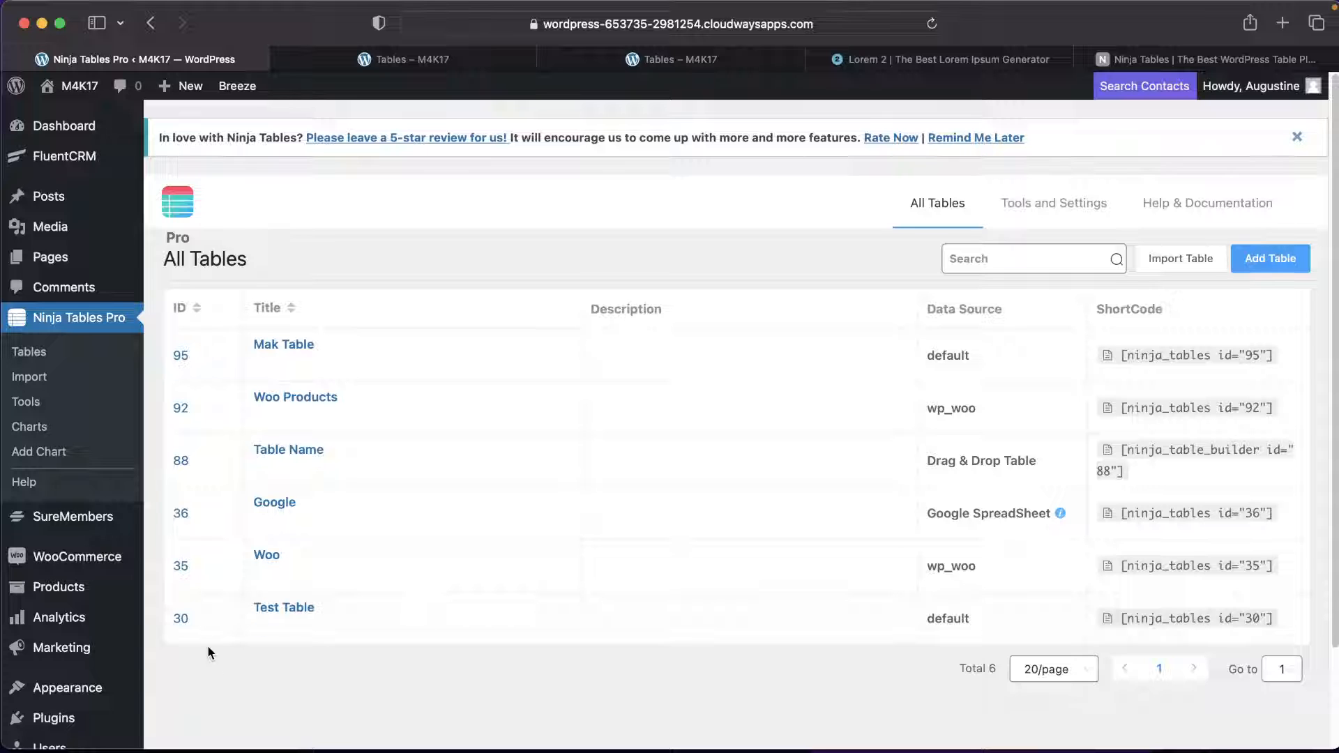
Examine the table import options for files and other table plugins, and the Global Settings under Ninja Tables' tools.
click(37, 404)
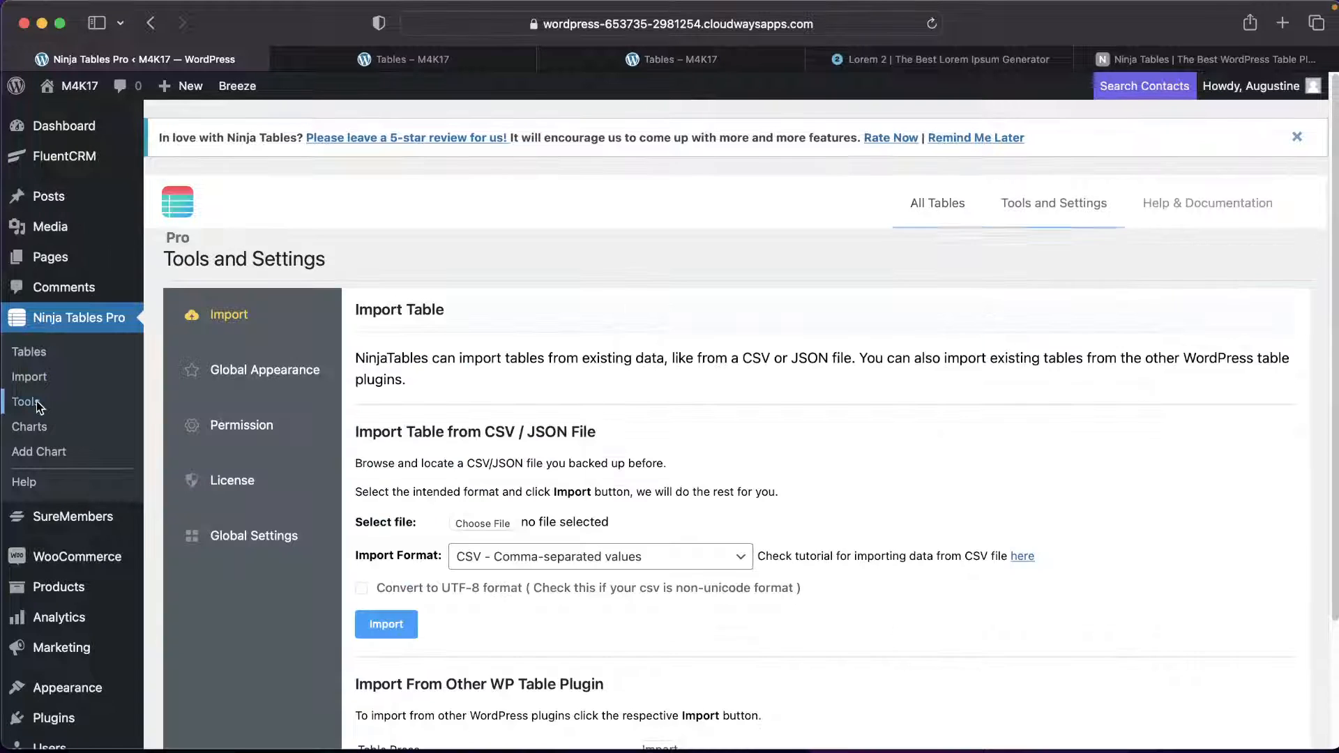
scroll(868, 431, down, 2)
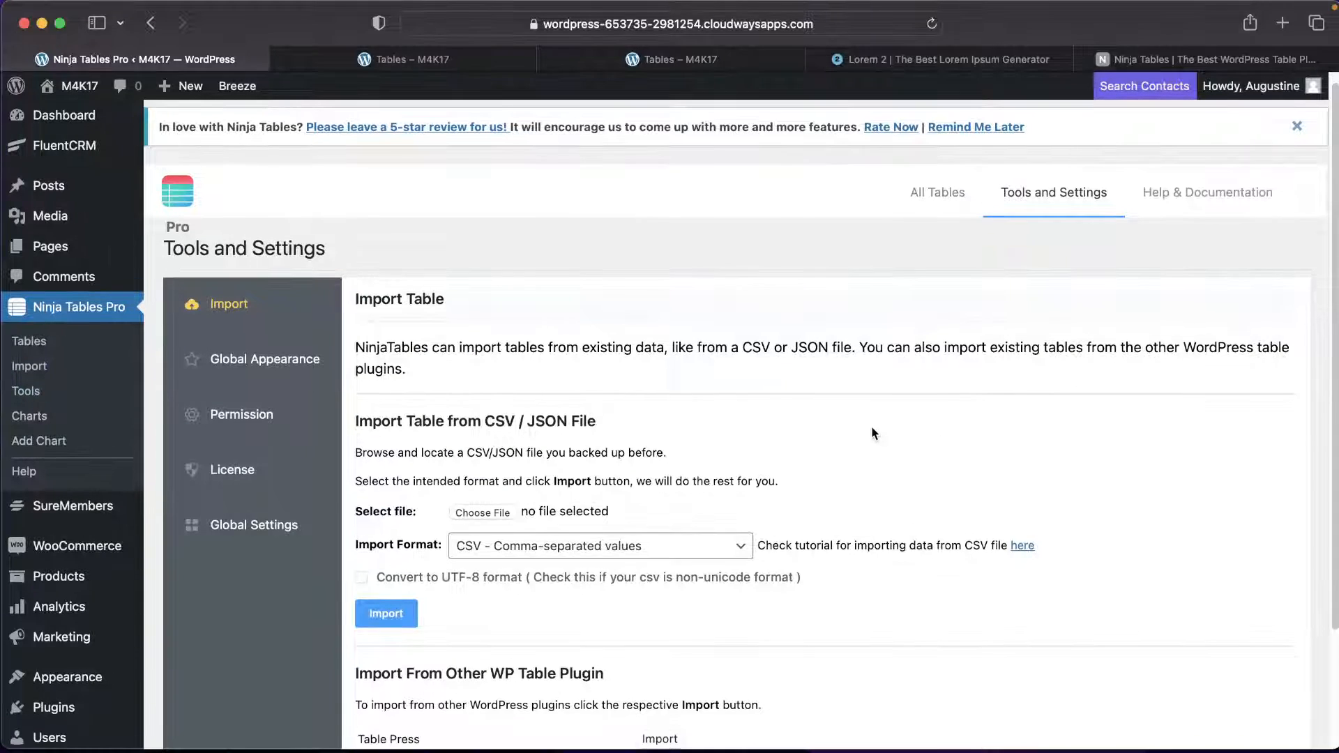
scroll(873, 428, down, 3)
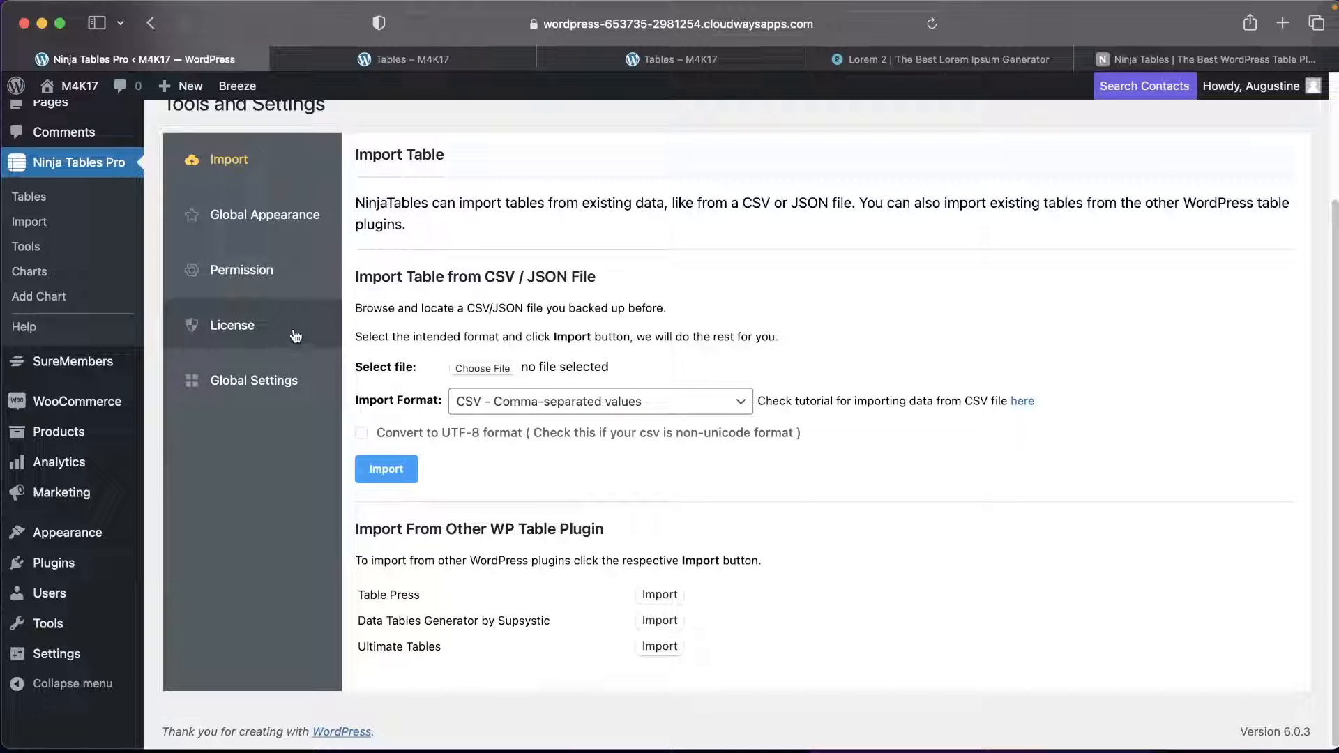
click(282, 381)
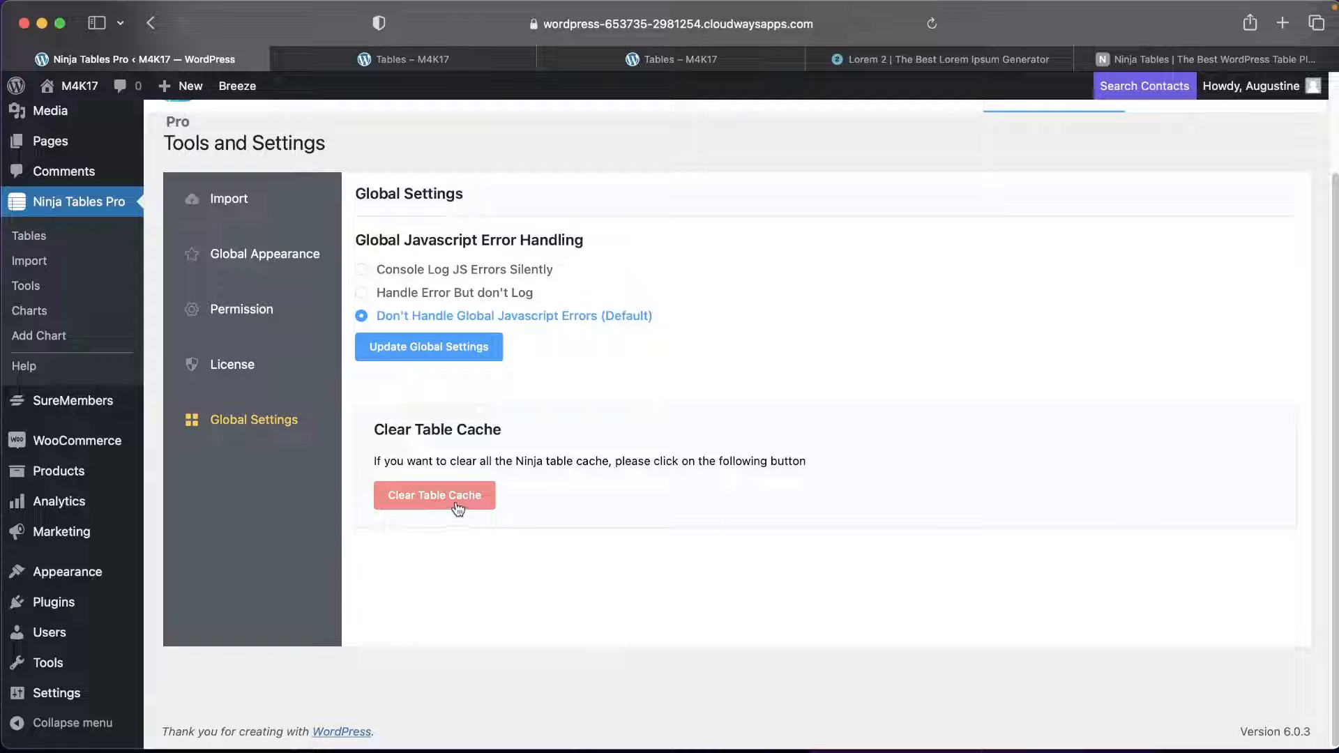
Examine the Global Appearance defaults for table styles, features and pagination, including the available default table colors.
click(256, 257)
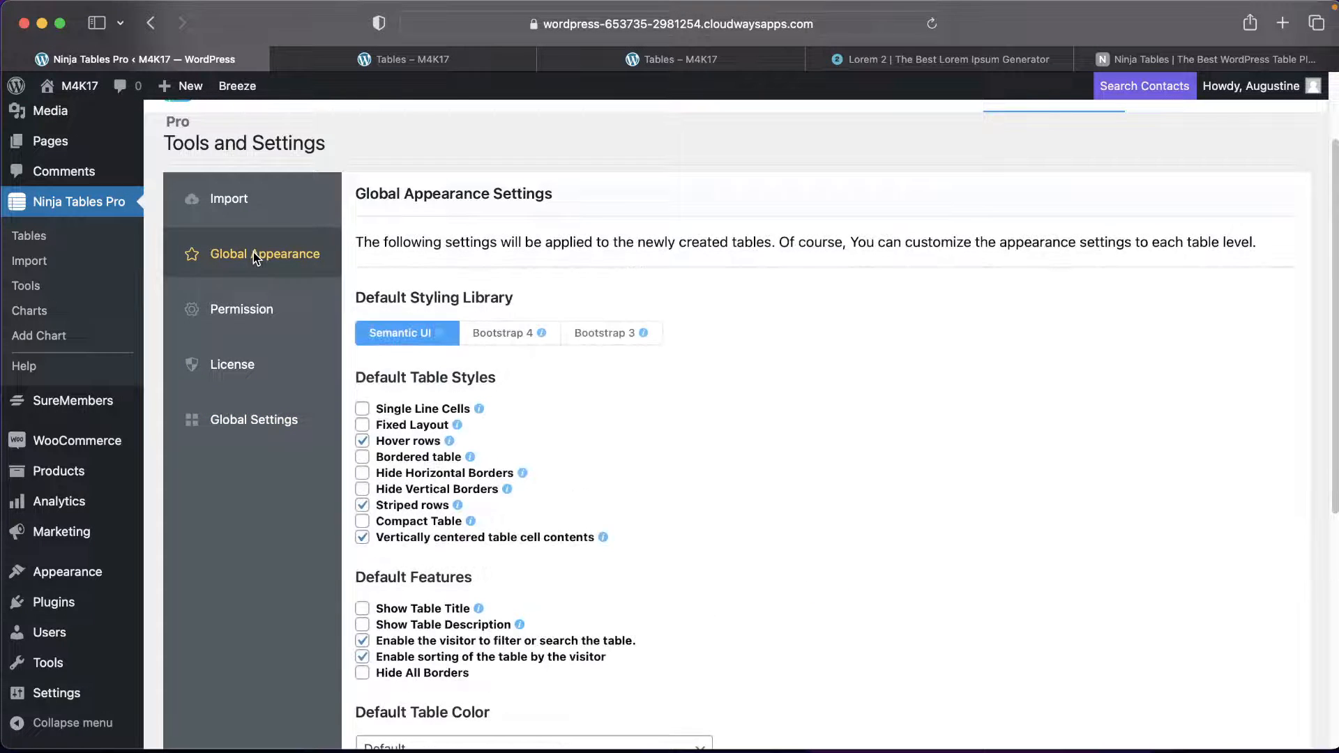
scroll(964, 481, down, 2)
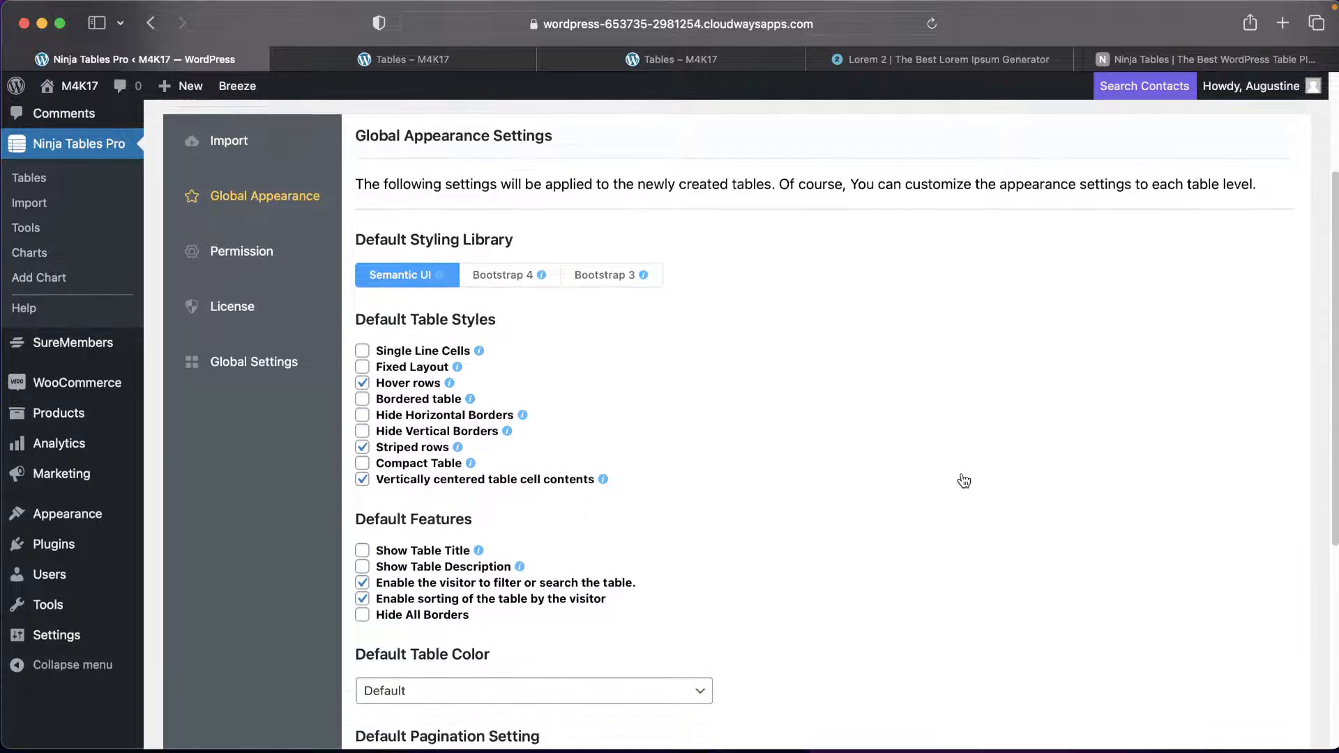
scroll(963, 481, down, 5)
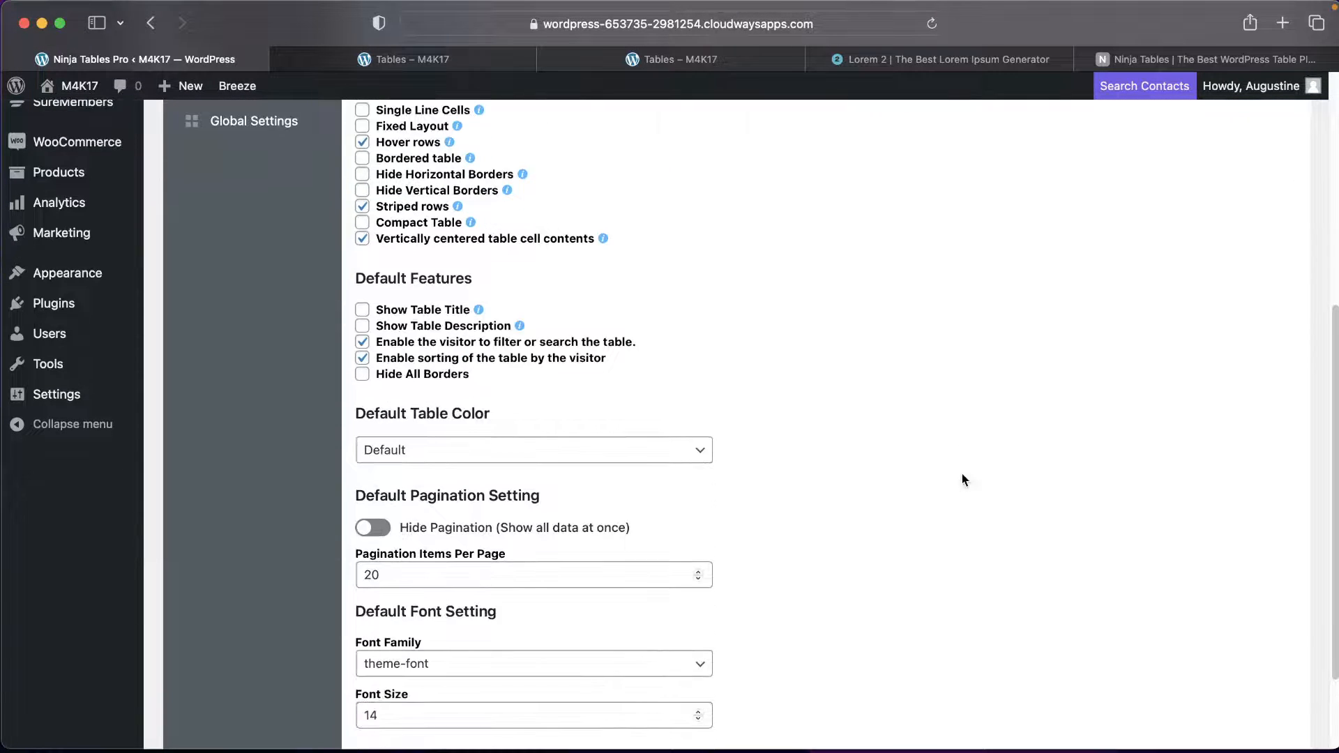
scroll(963, 479, down, 2)
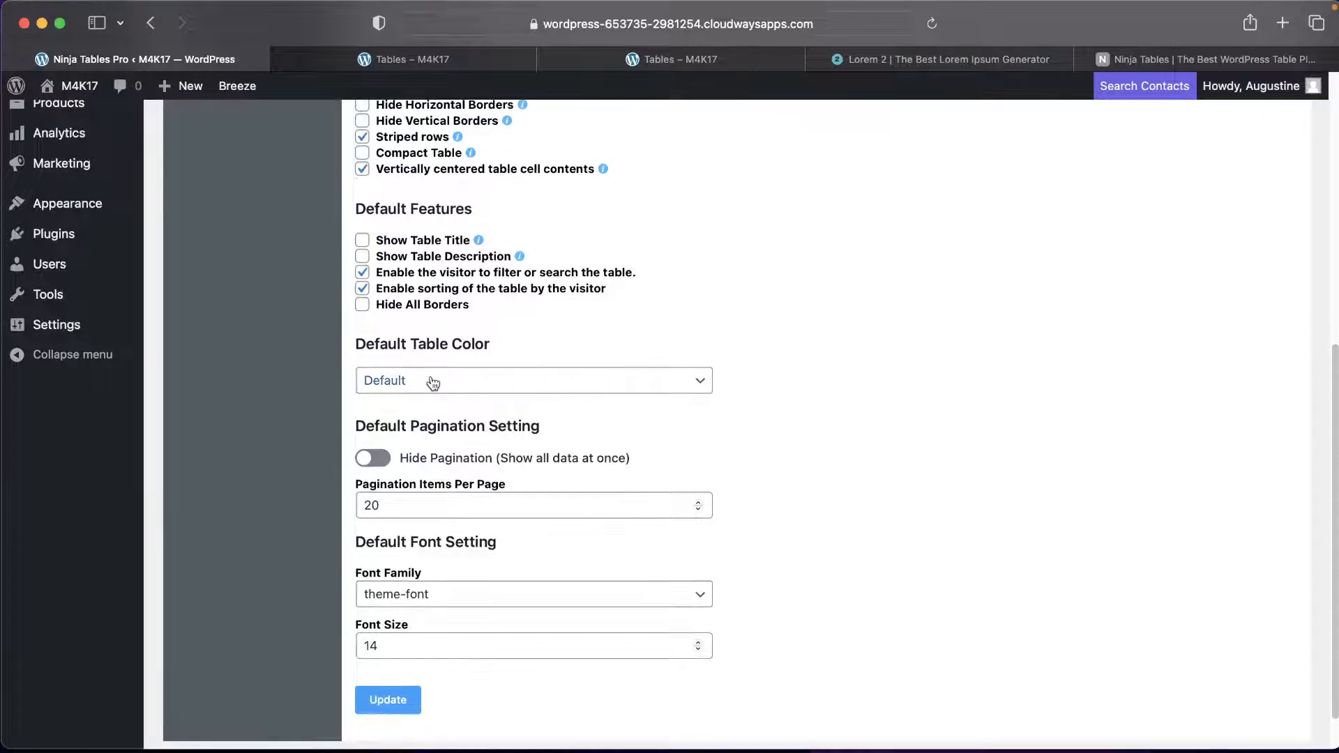
click(495, 379)
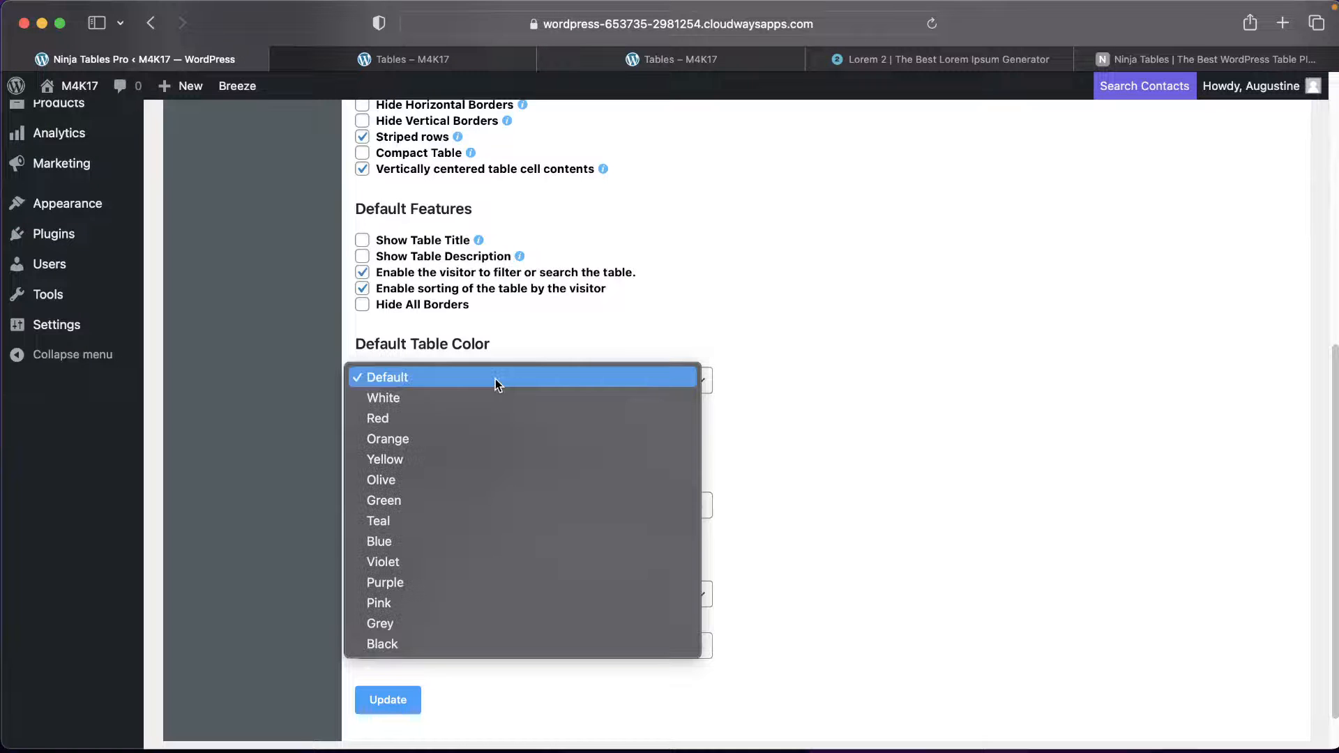
click(1129, 375)
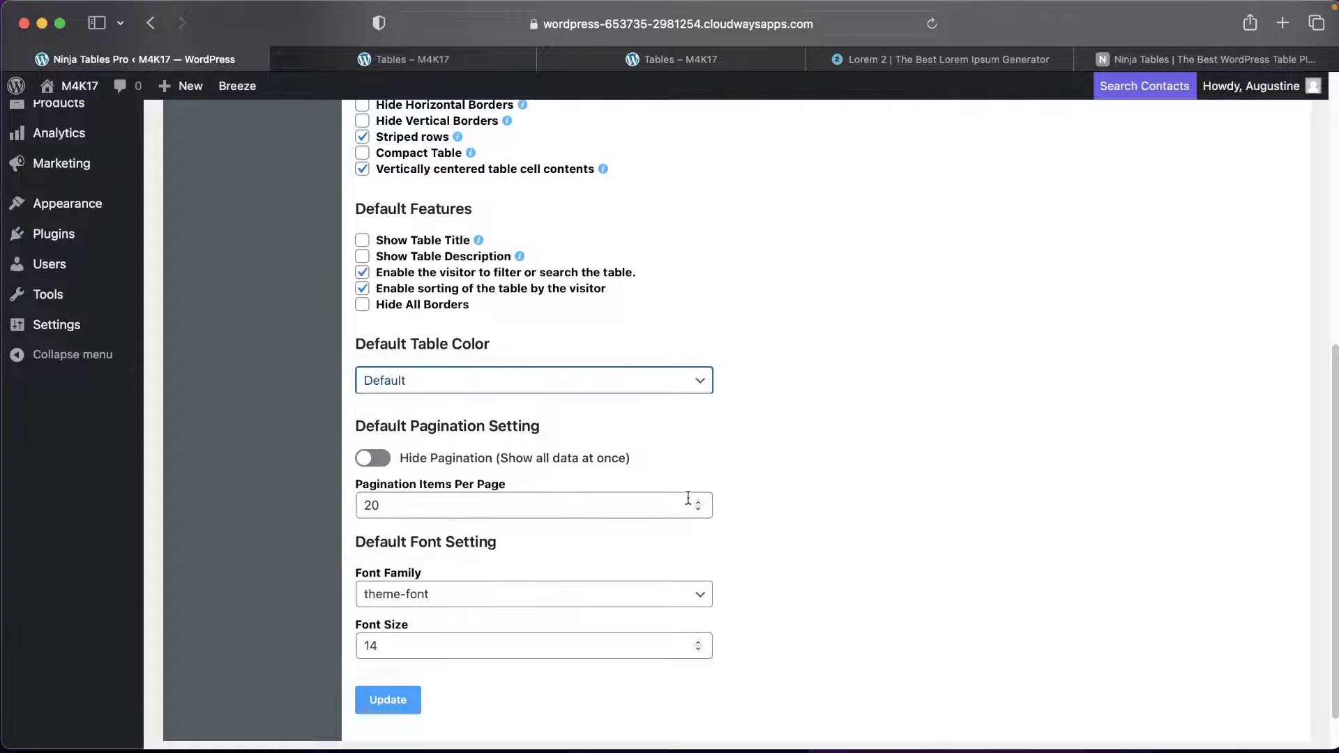
scroll(613, 490, down, 3)
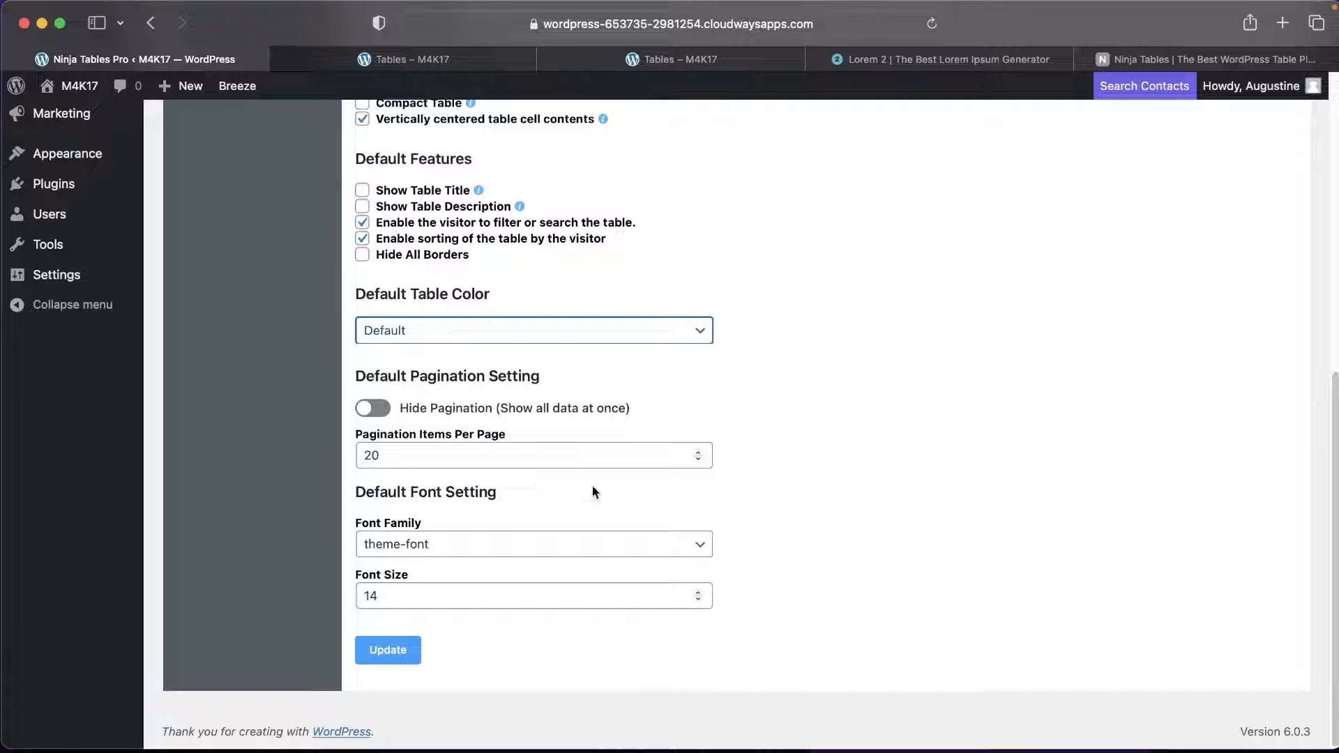
Look through the default font families and set the default font size to 15.
click(461, 546)
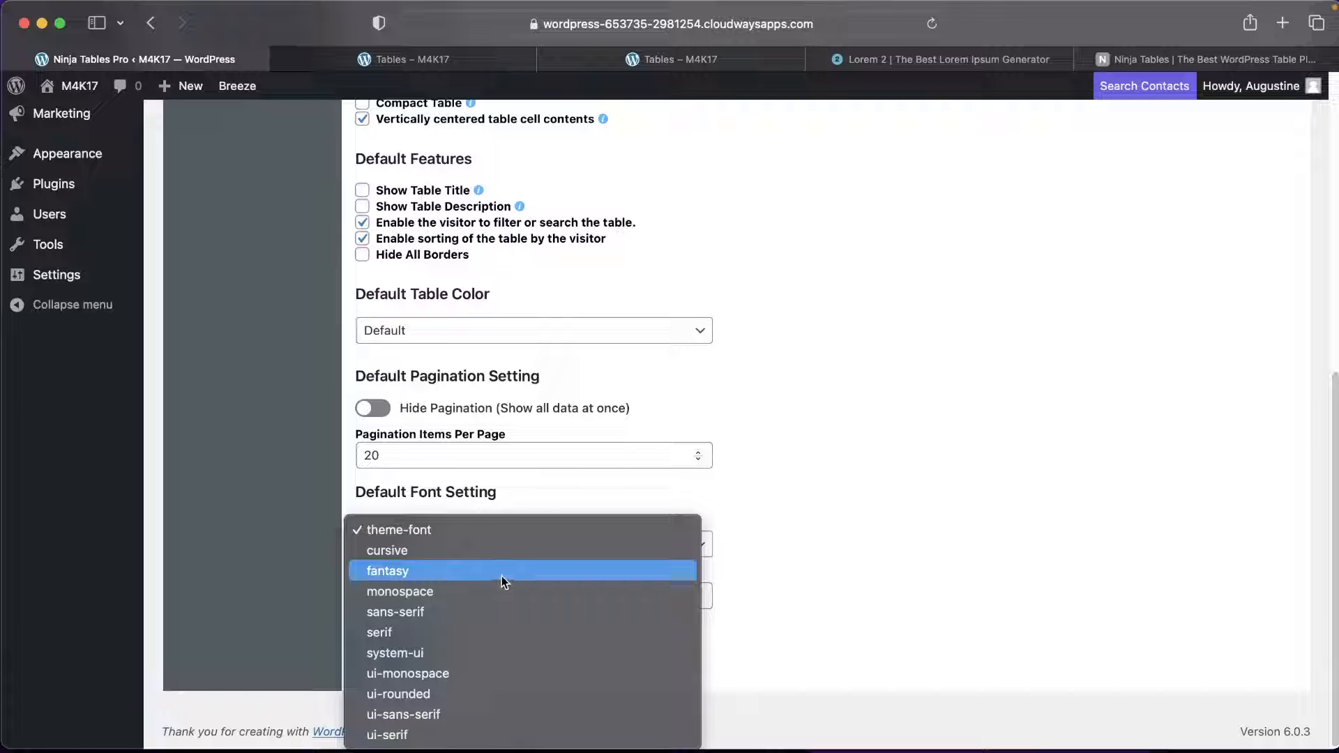
click(1014, 407)
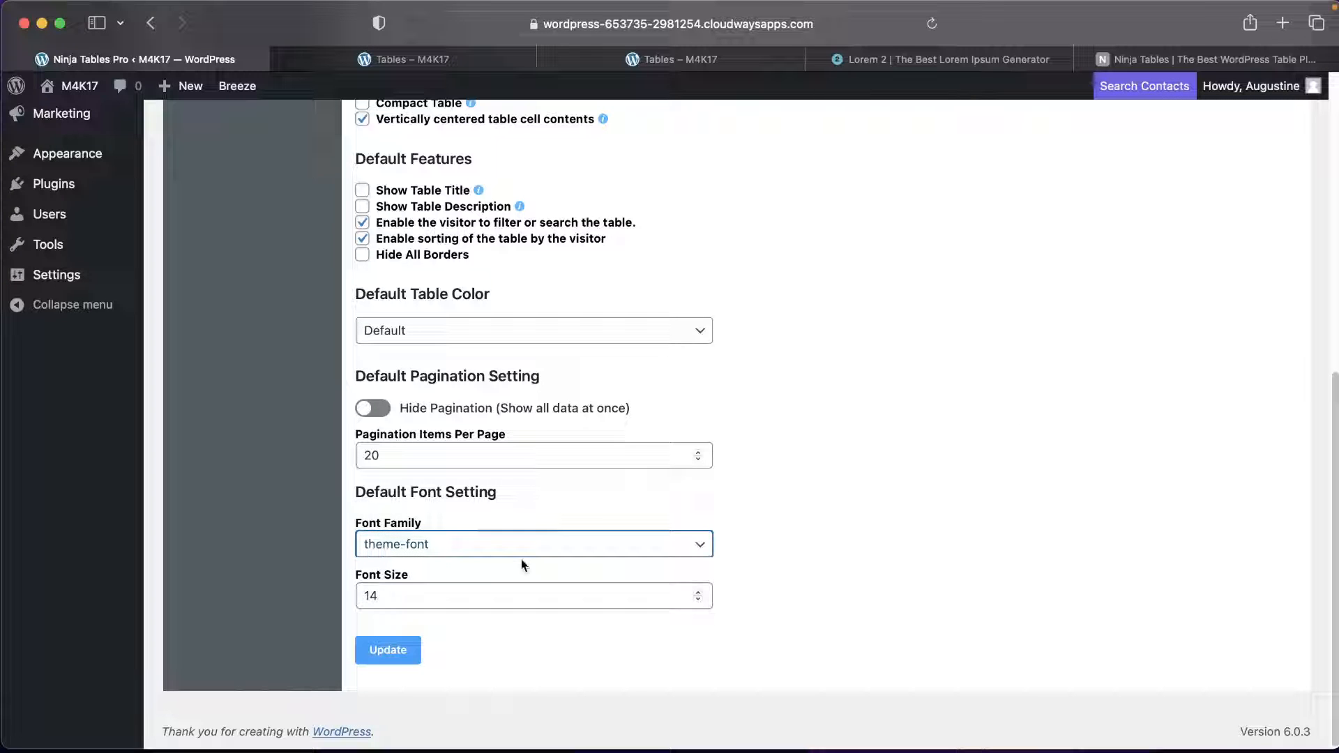
double_click(698, 591)
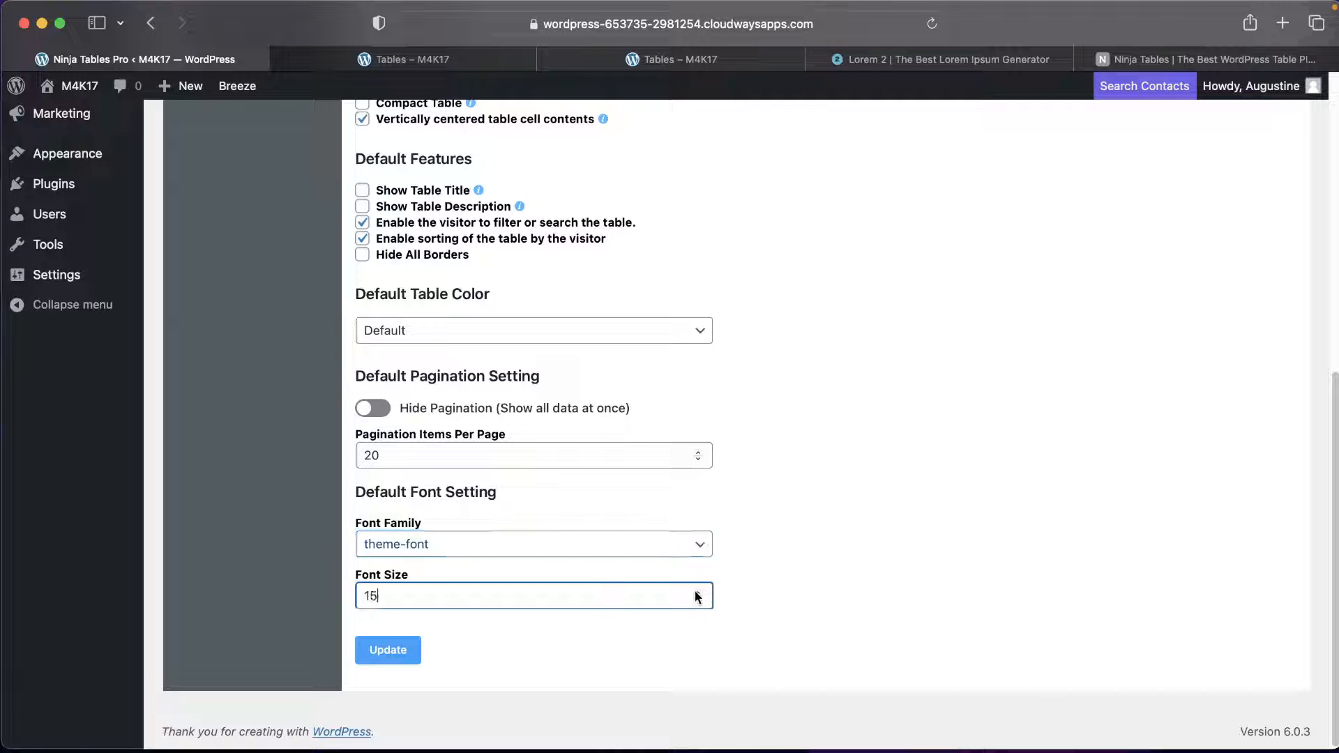
Save the global appearance defaults with a font size of 16 and reload the published Tables page.
click(376, 651)
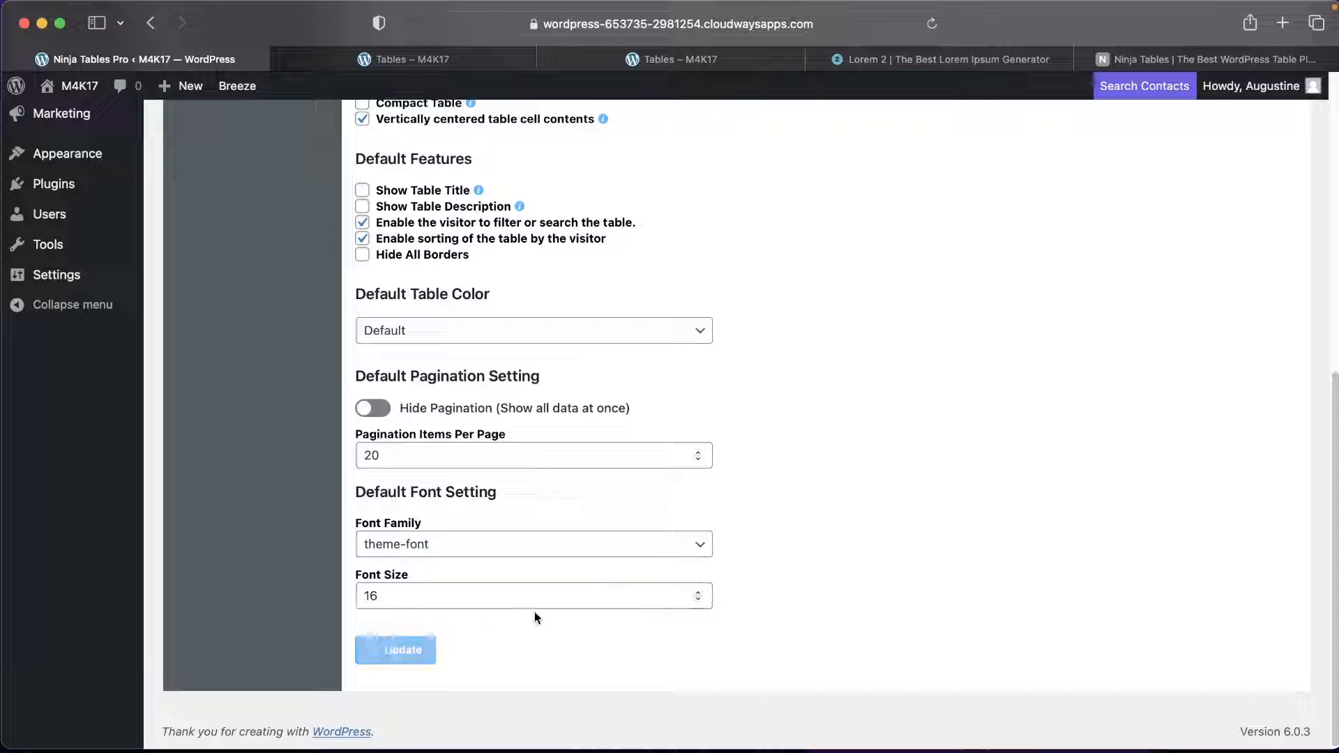
click(453, 60)
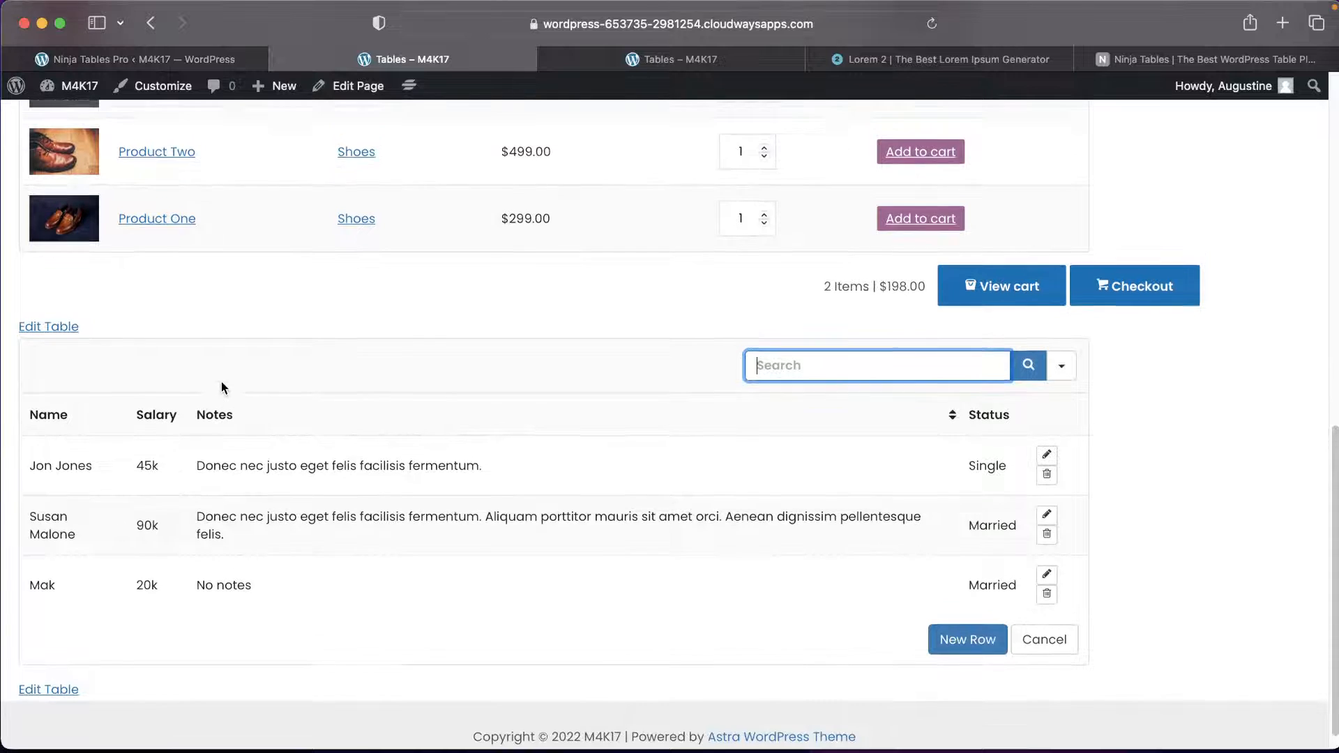
scroll(222, 387, up, 4)
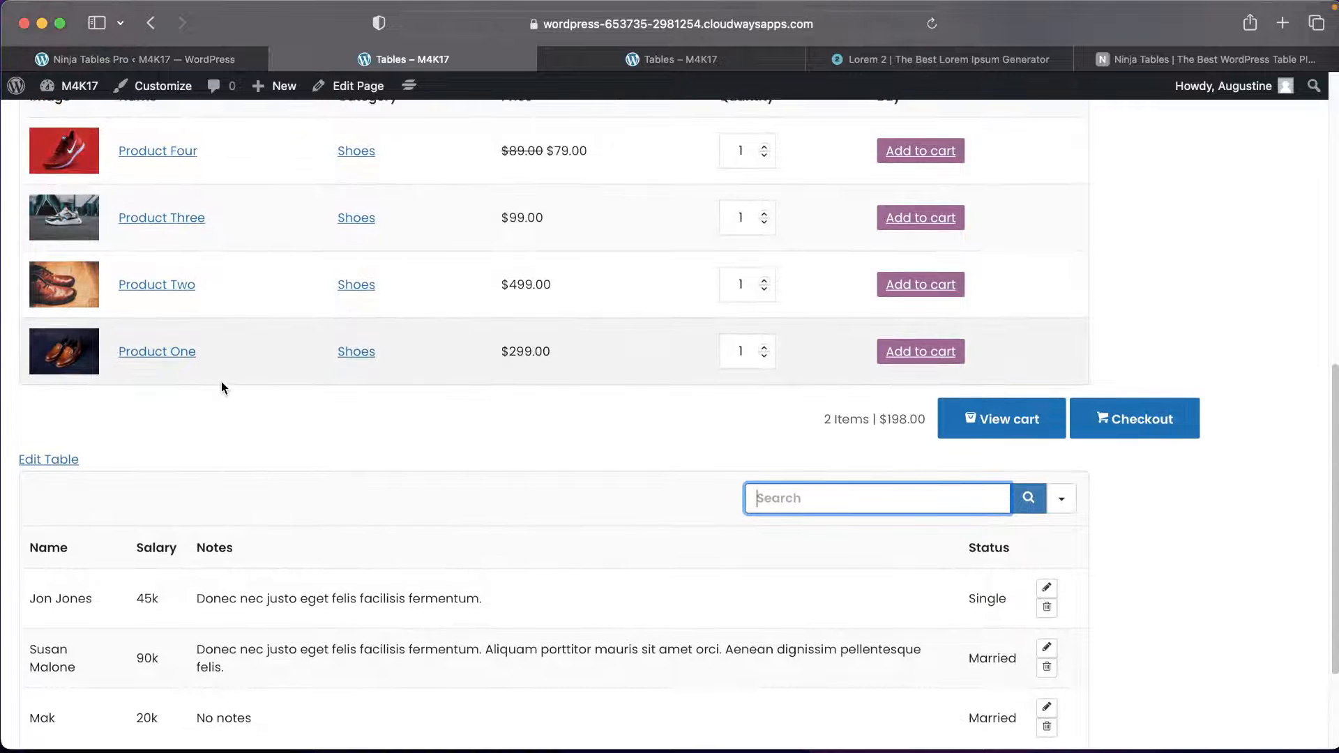
scroll(220, 382, up, 2)
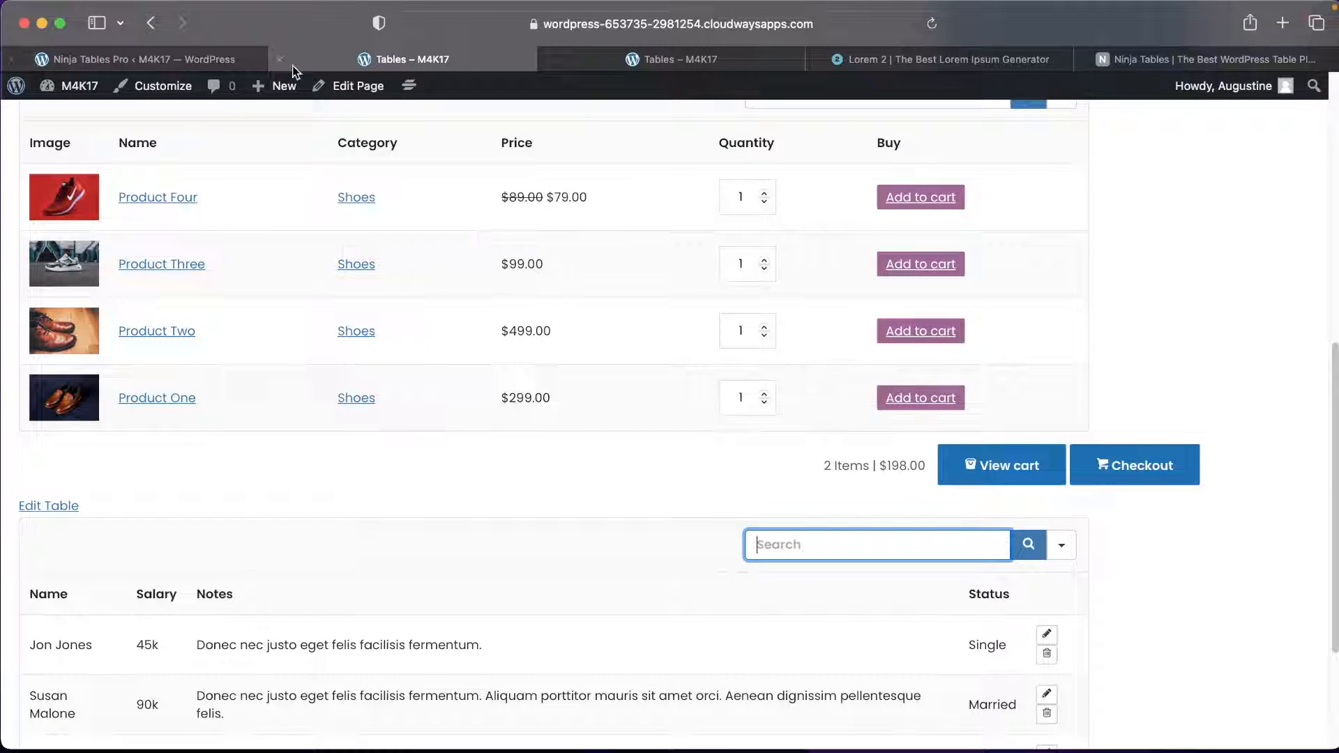
click(932, 23)
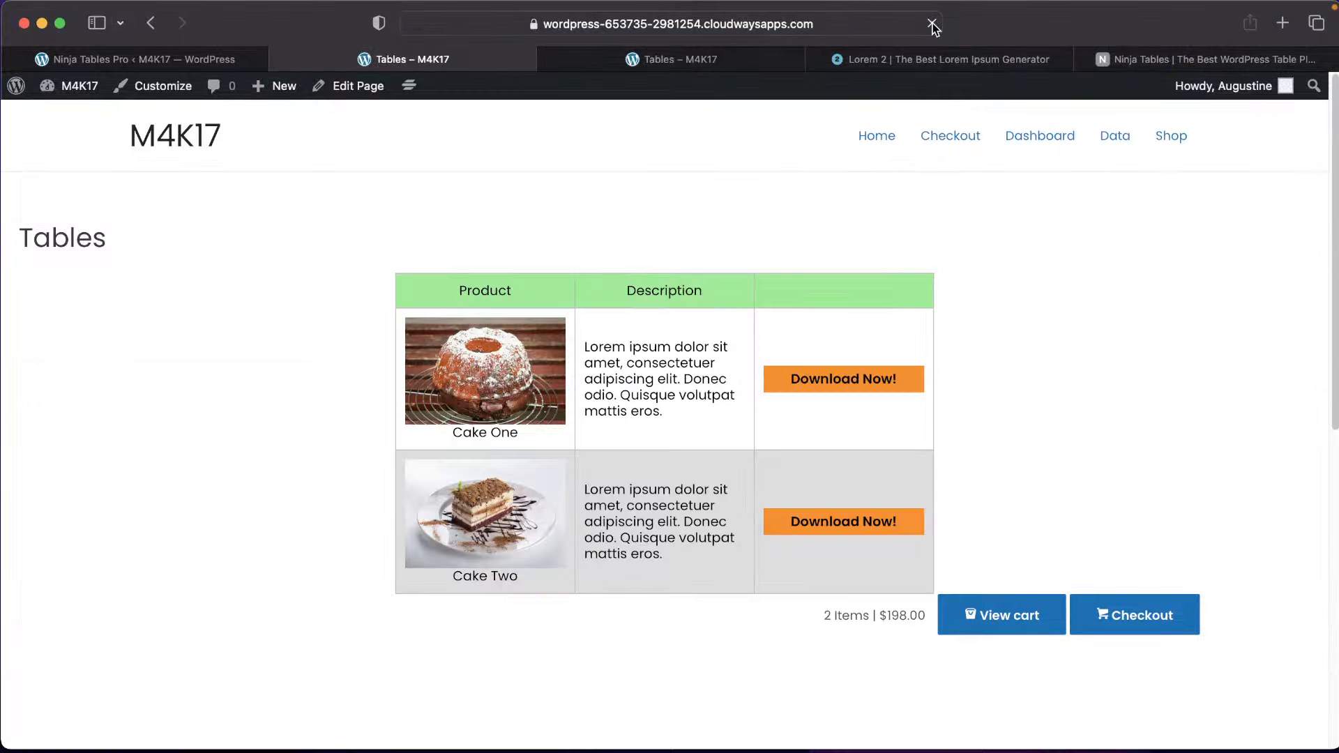
Review the product table and the staff table on the reloaded page for the new default font size.
scroll(606, 510, down, 5)
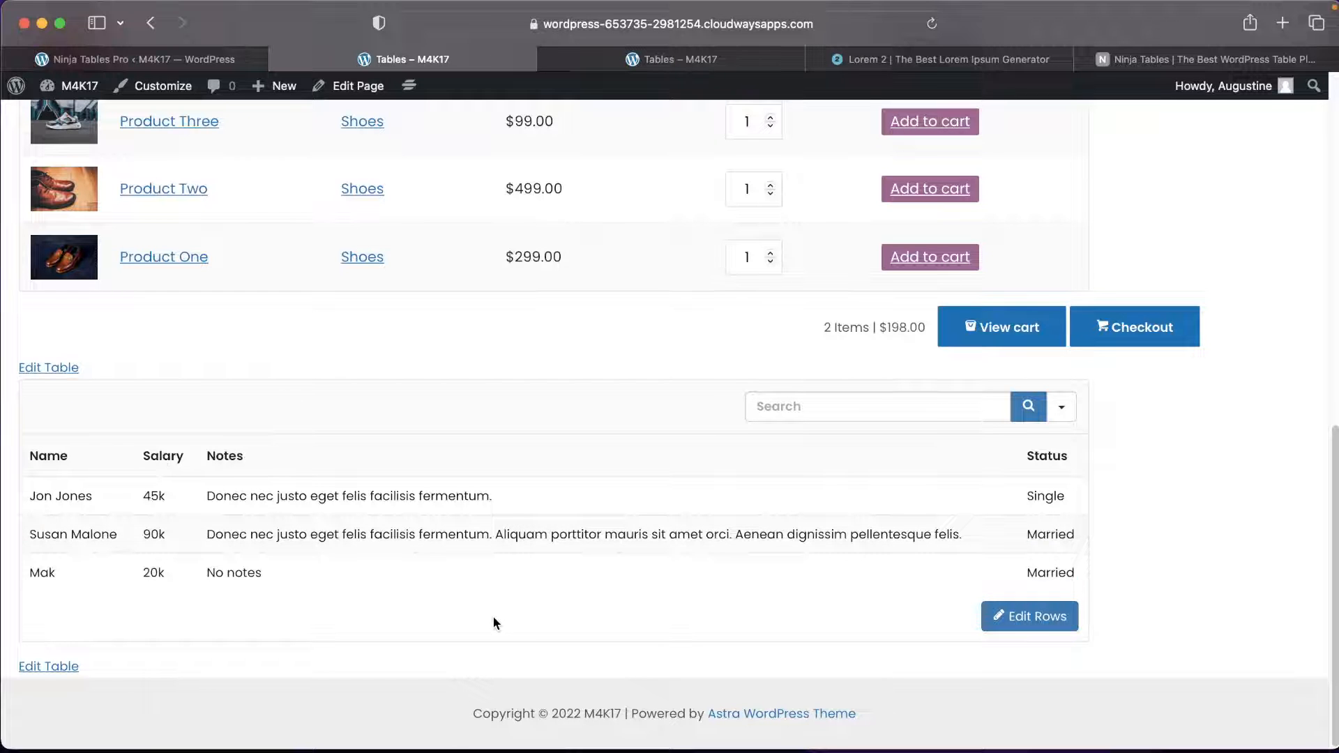
scroll(493, 618, up, 5)
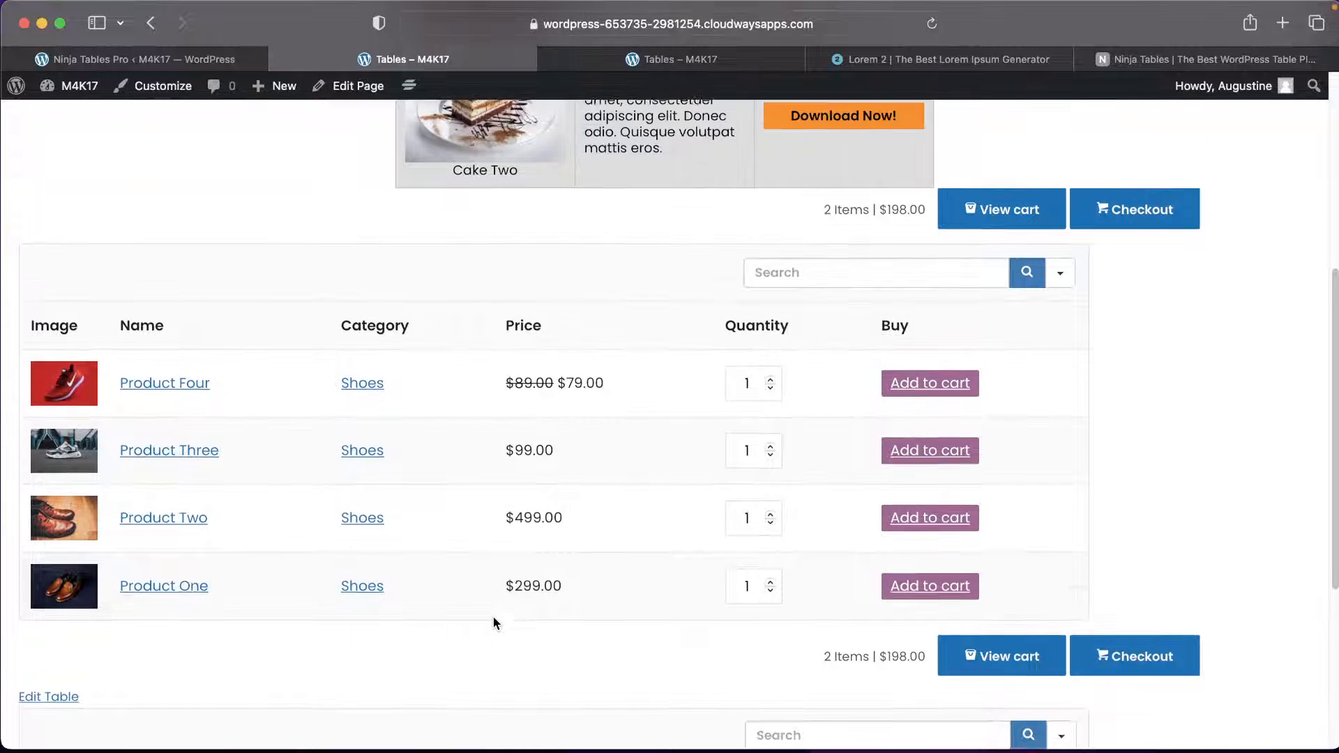
scroll(493, 616, up, 1)
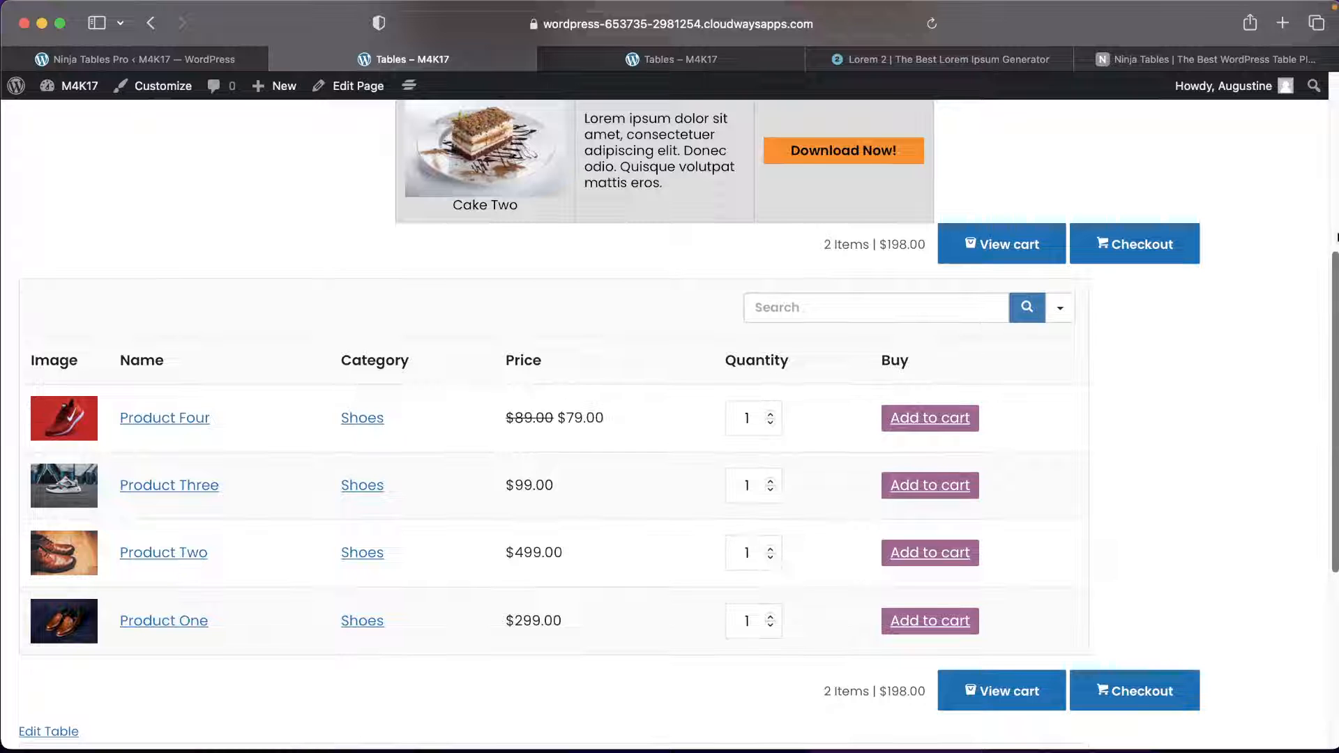
Narrow the browser window to about phone width, examine how the tables adapt, and restore the full window width.
drag(1332, 254, 422, 281)
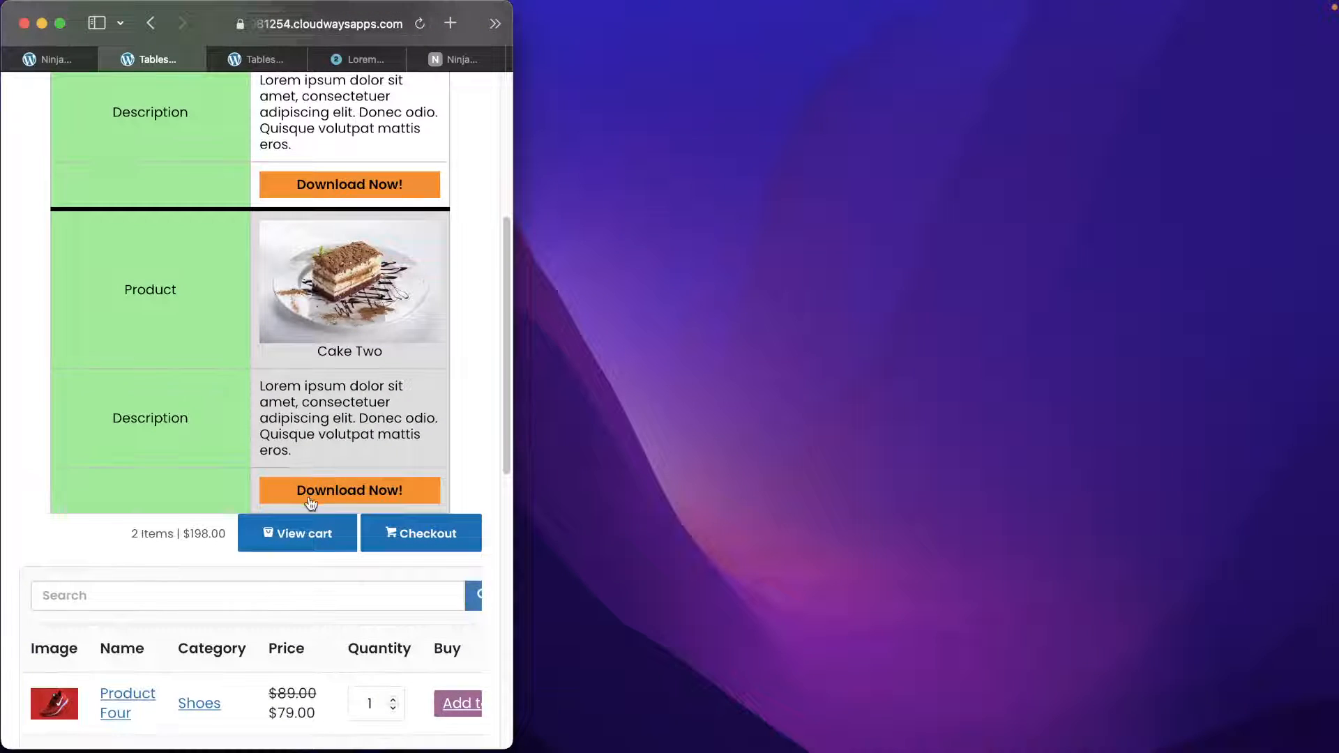
scroll(307, 499, down, 5)
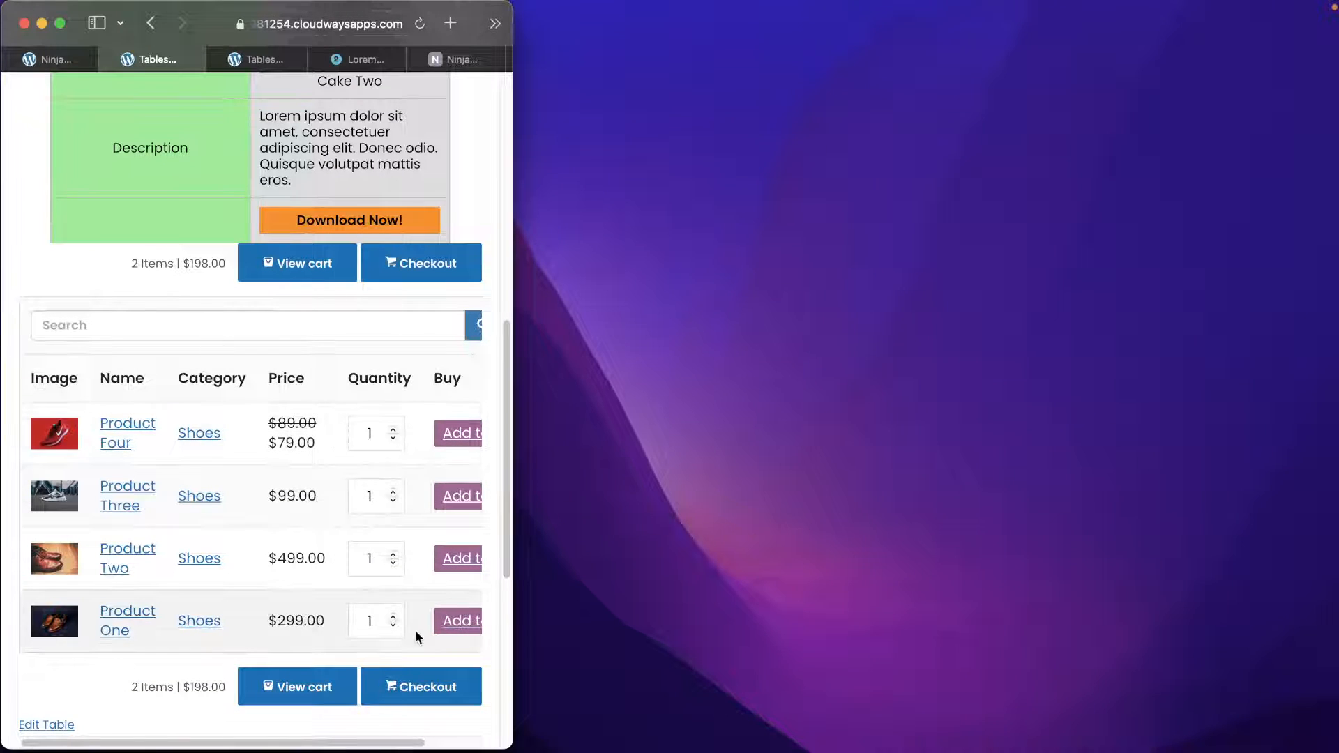
scroll(337, 534, down, 7)
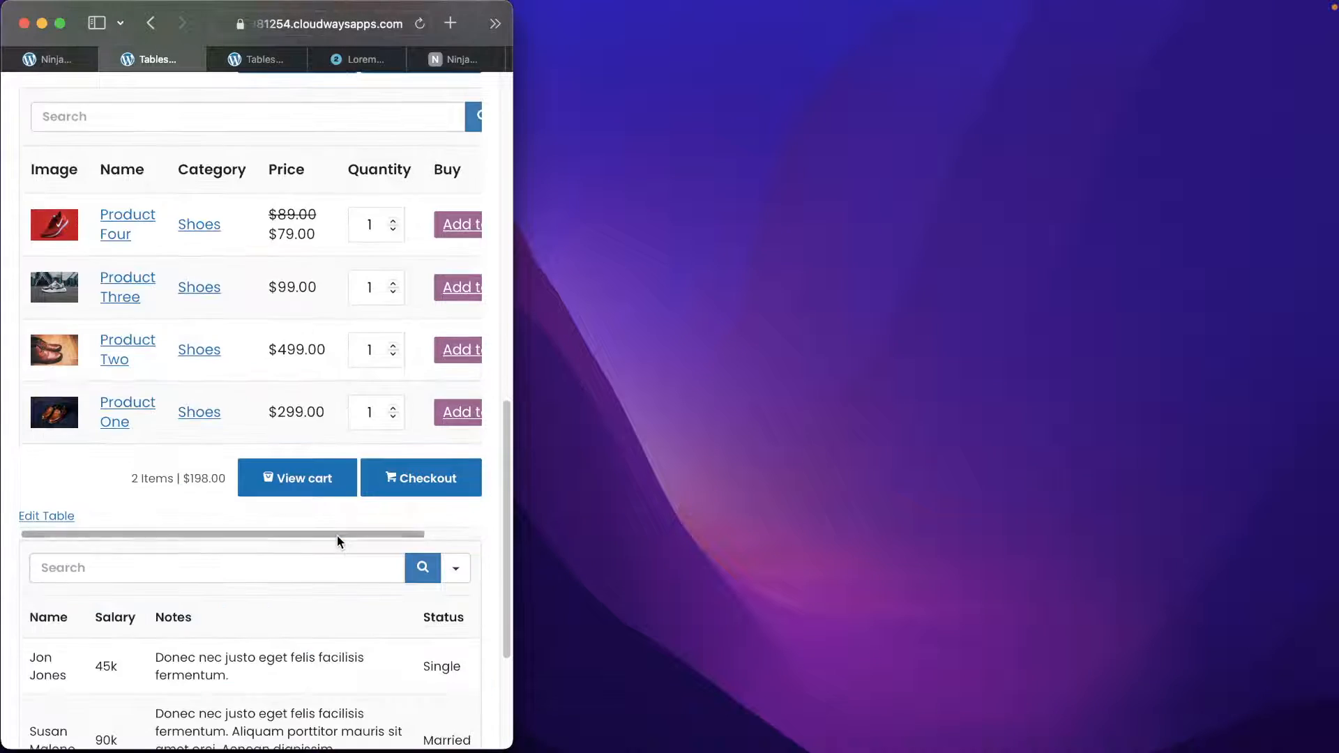
scroll(337, 536, down, 1)
scroll(336, 534, up, 7)
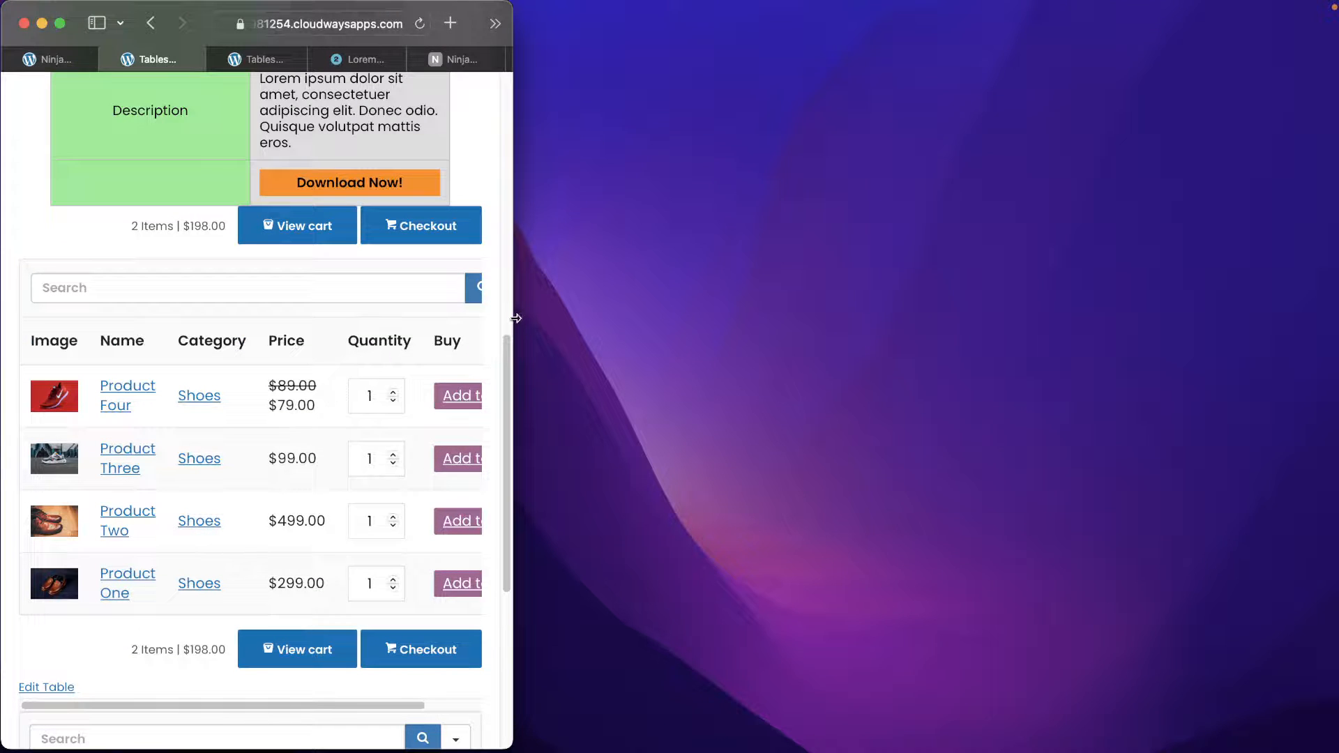
drag(511, 320, 1335, 321)
scroll(1141, 566, up, 10)
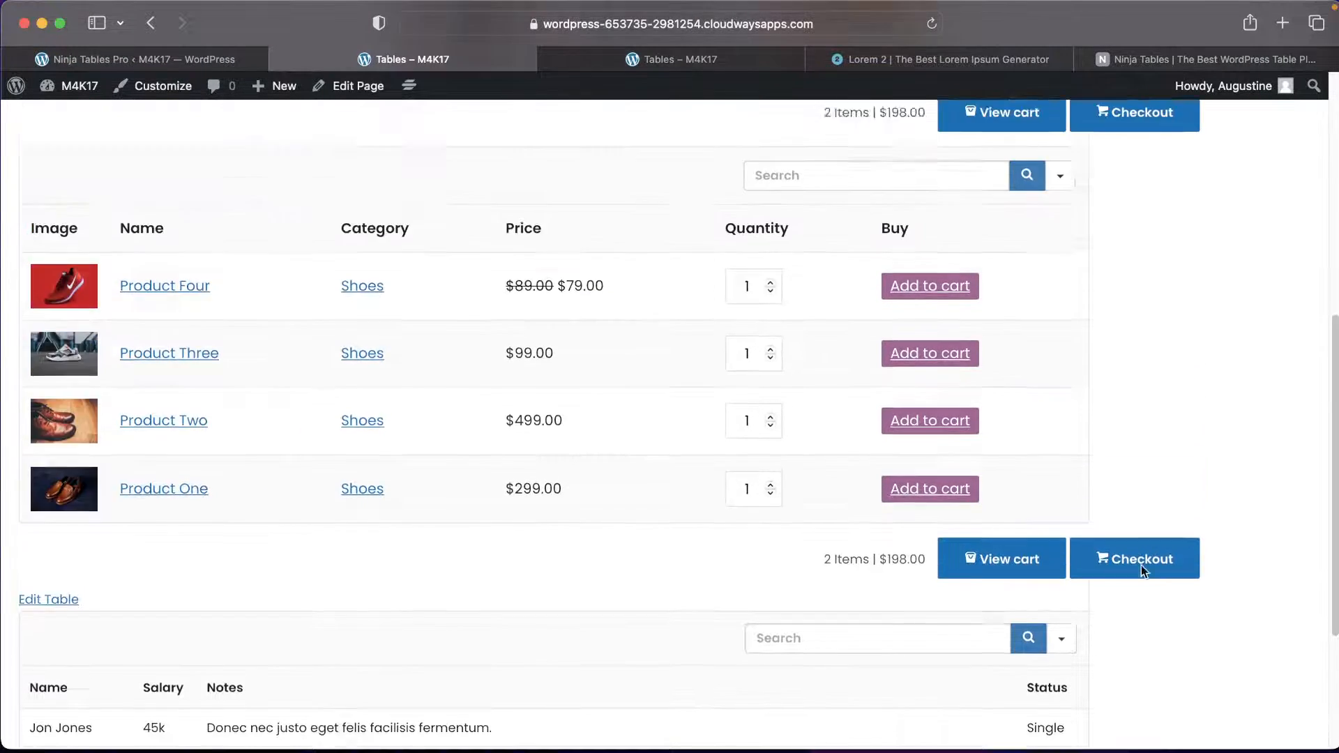
scroll(1142, 564, up, 1)
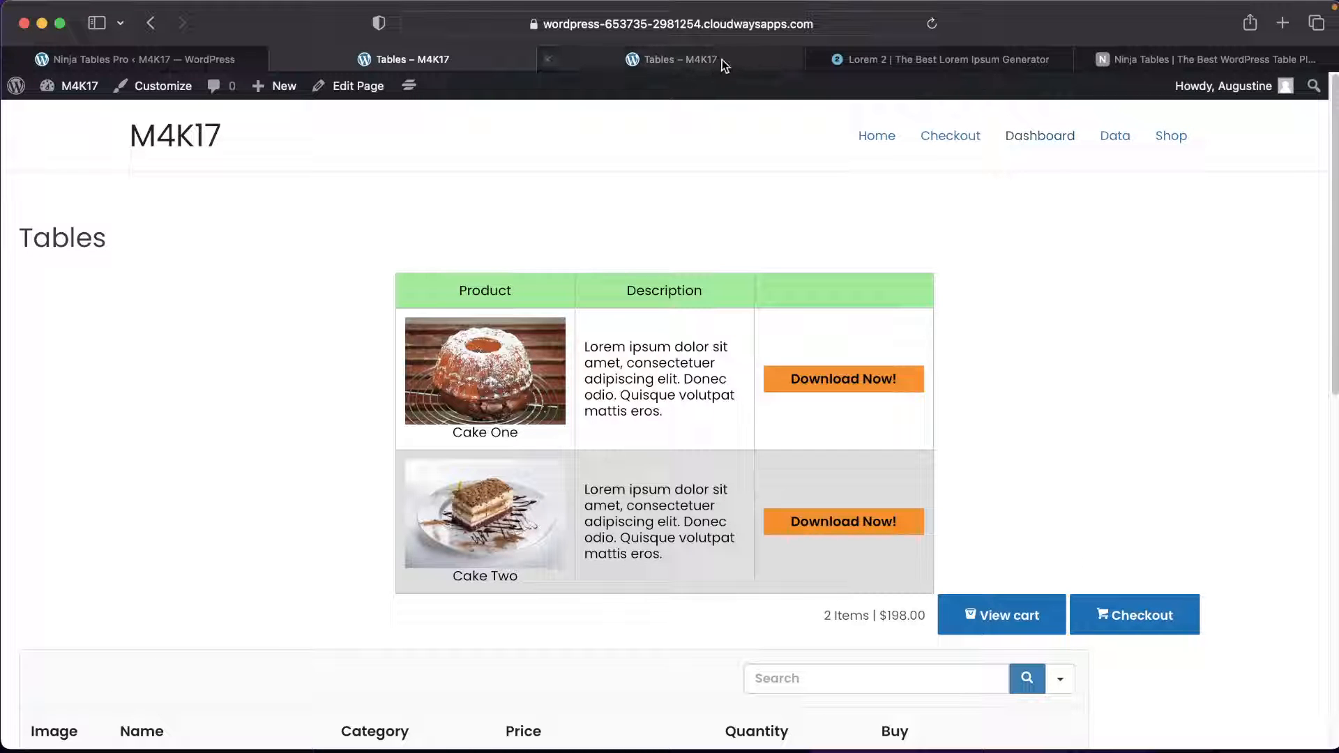
Switch to the Ninja Tables plugin's website.
click(1189, 64)
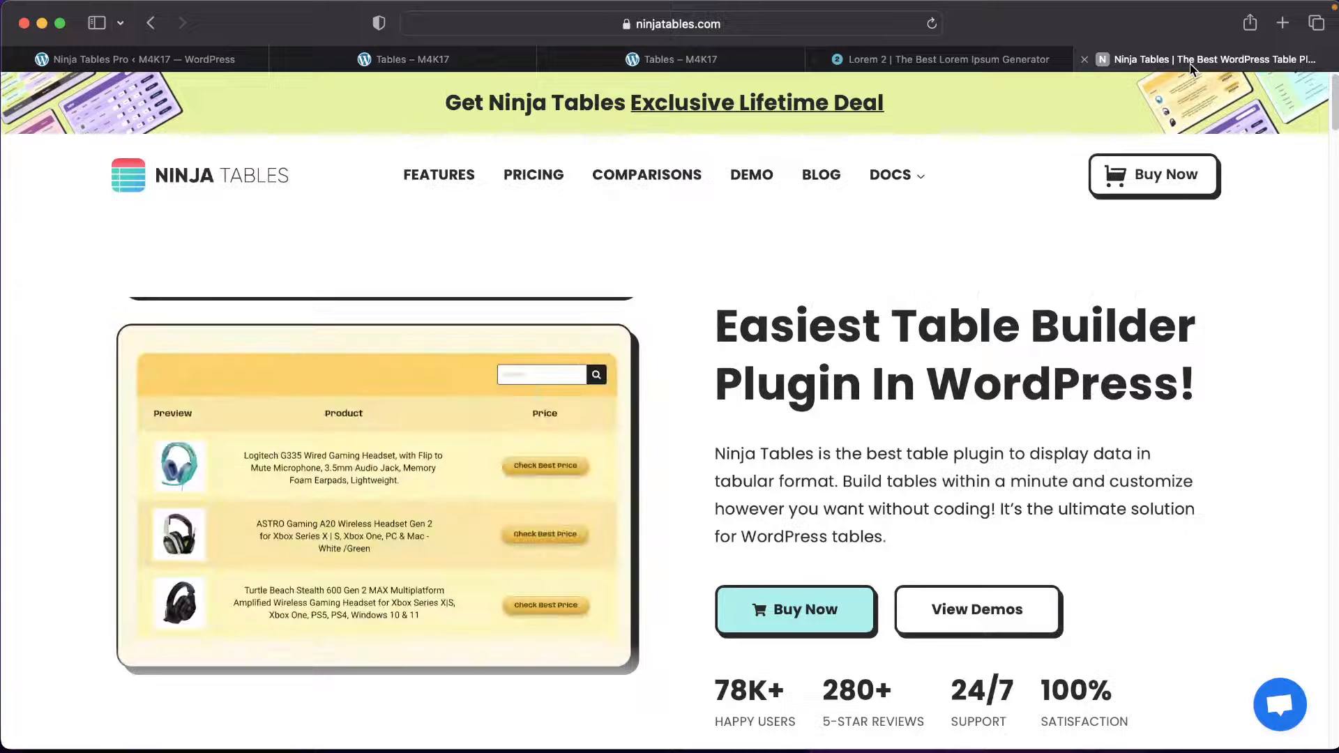